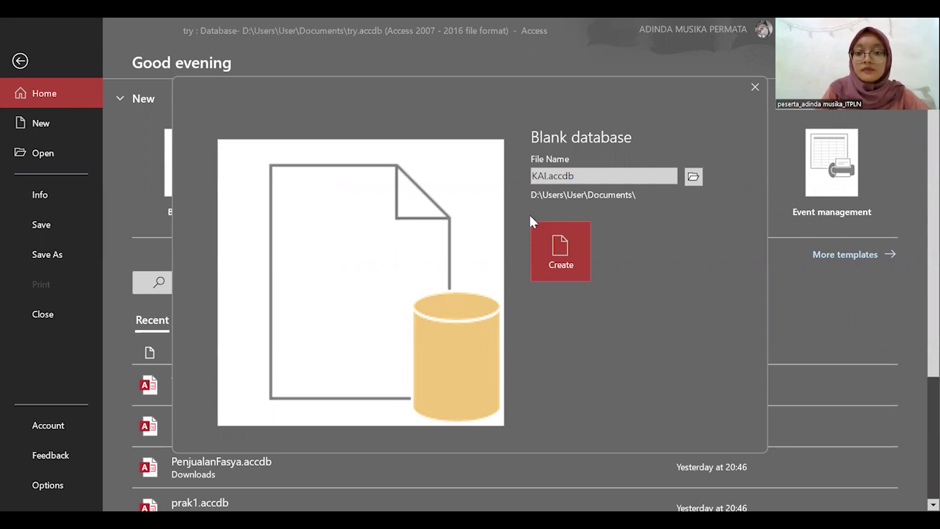
# - Create the blank KAI database and switch its new Table1 to Design View
pyautogui.click(569, 235)
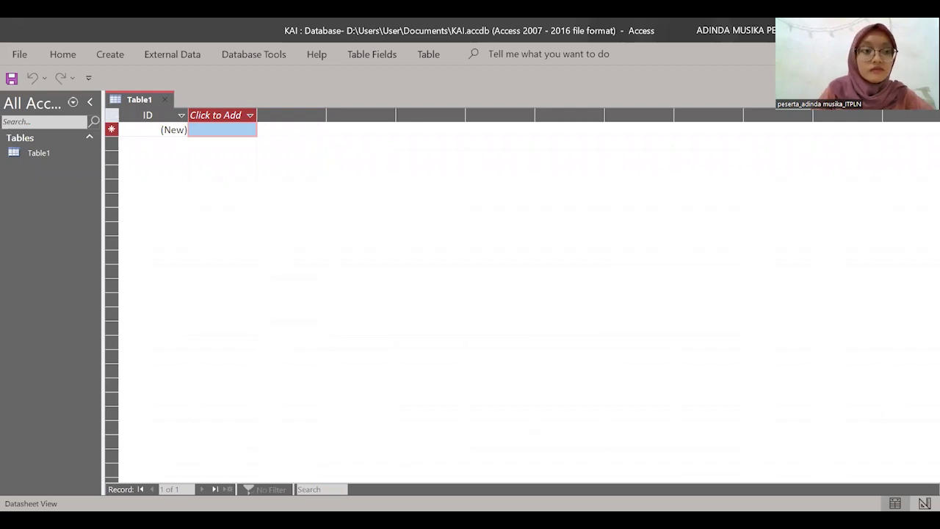
pyautogui.click(166, 130)
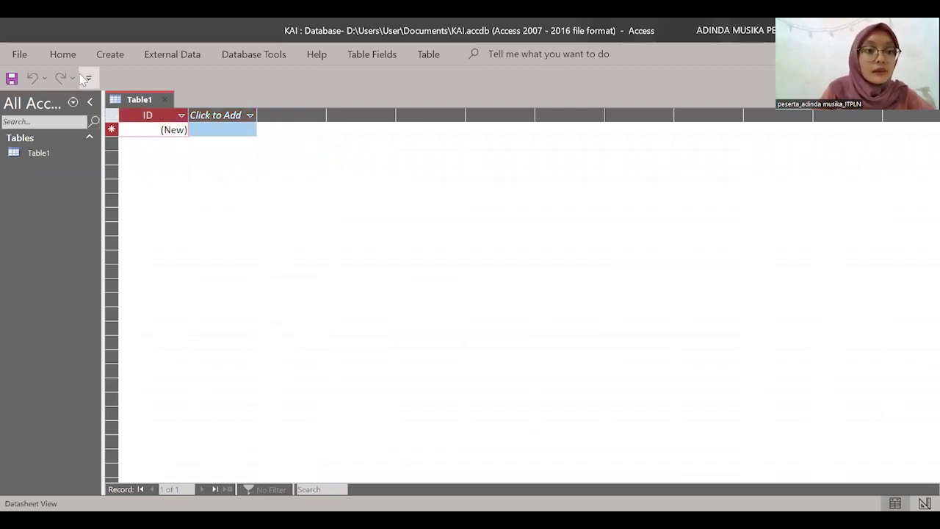
pyautogui.click(64, 57)
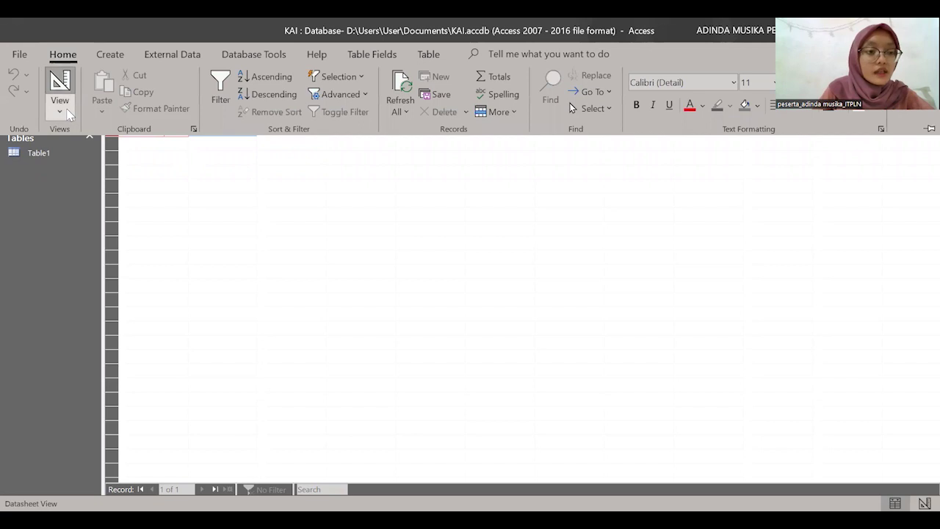
pyautogui.click(60, 110)
pyautogui.click(105, 161)
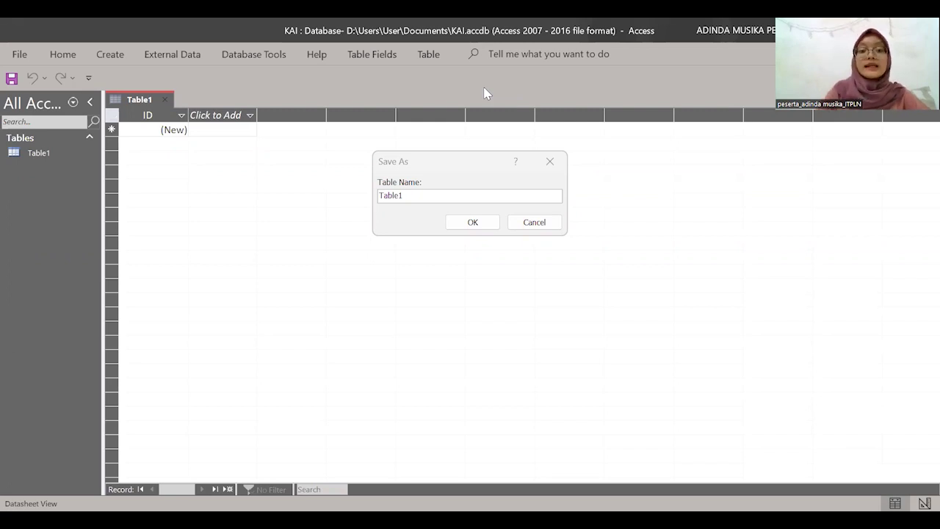
# - Replace Table1 with the name Kereta in the Save As dialog and confirm
pyautogui.click(423, 194)
pyautogui.write('Kereta')
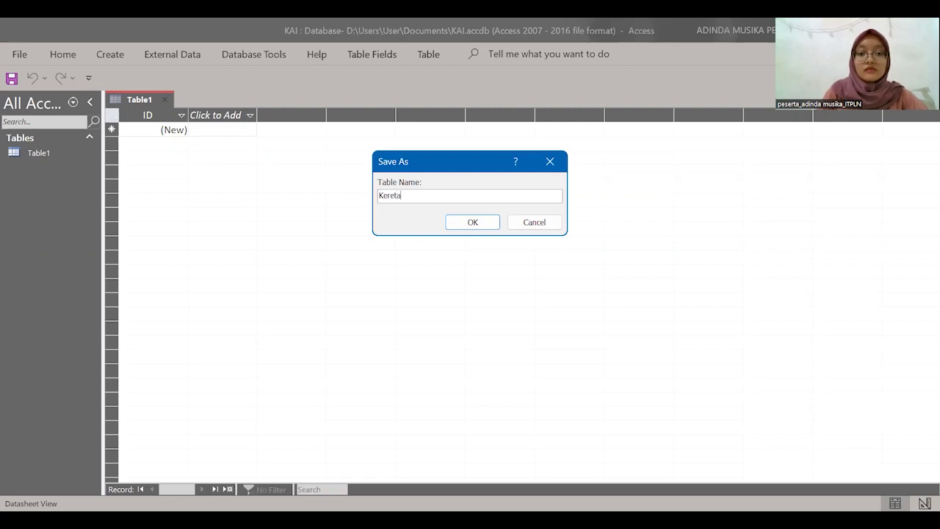
pyautogui.click(473, 223)
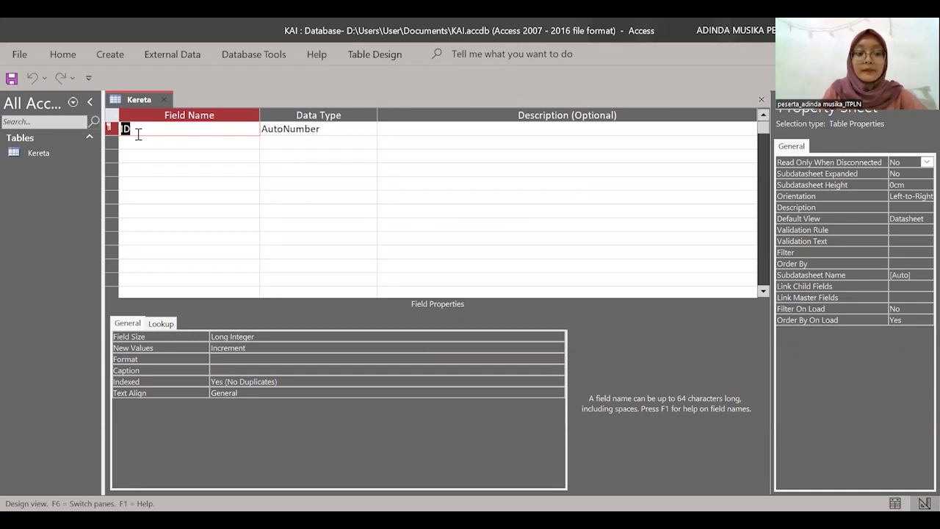
# - Enter the field names KD_KERETA, NAMA_KERETA and RUTE_KEBERANGKATAN in capitals
pyautogui.press('capslock')
pyautogui.write('KD')
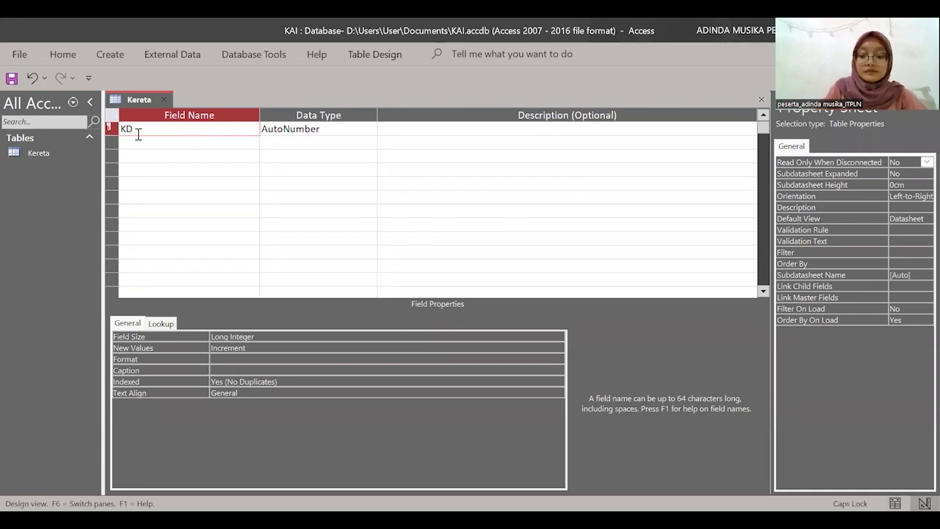
pyautogui.write('_KERETA')
pyautogui.click(147, 142)
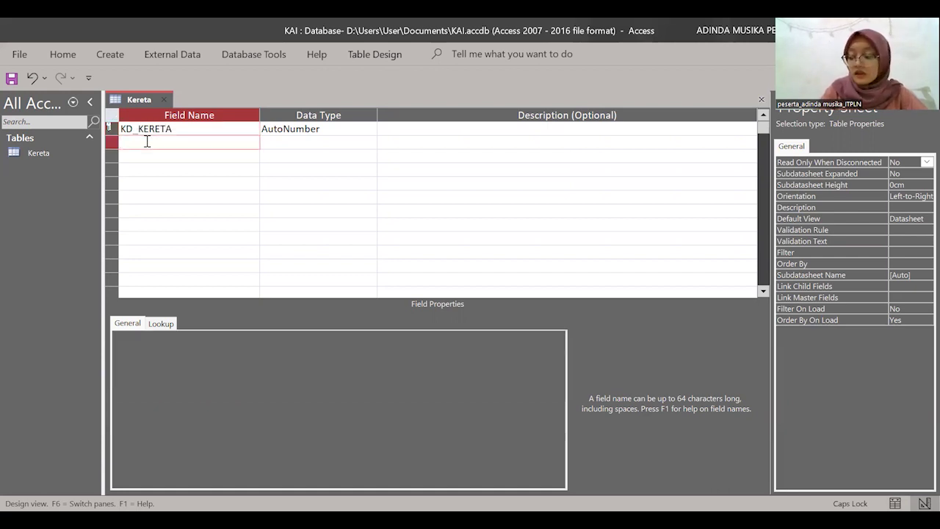
pyautogui.write('NAM')
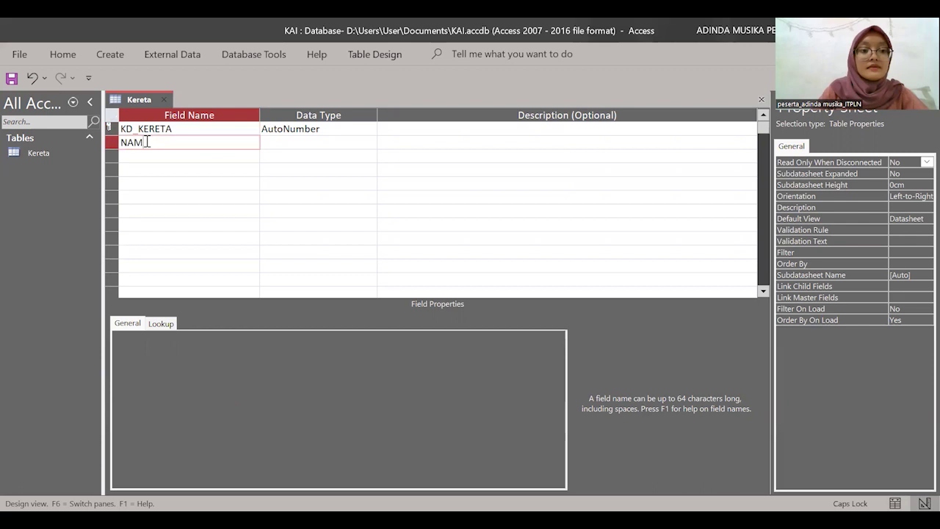
pyautogui.write('A_KERETA')
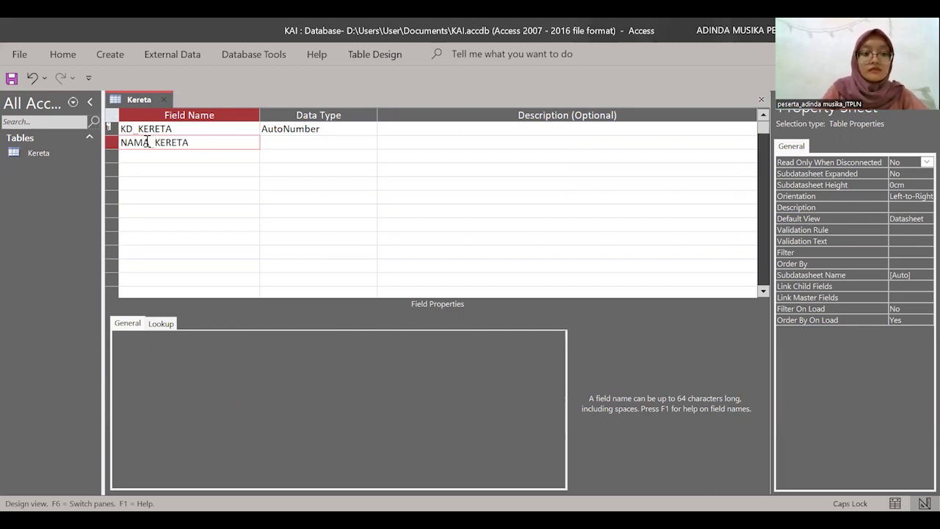
pyautogui.click(152, 161)
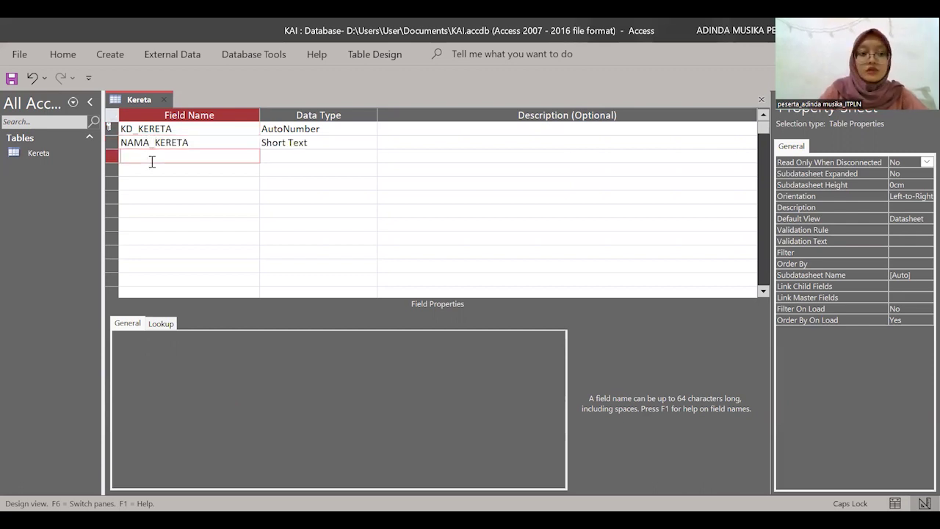
pyautogui.write('RUTE')
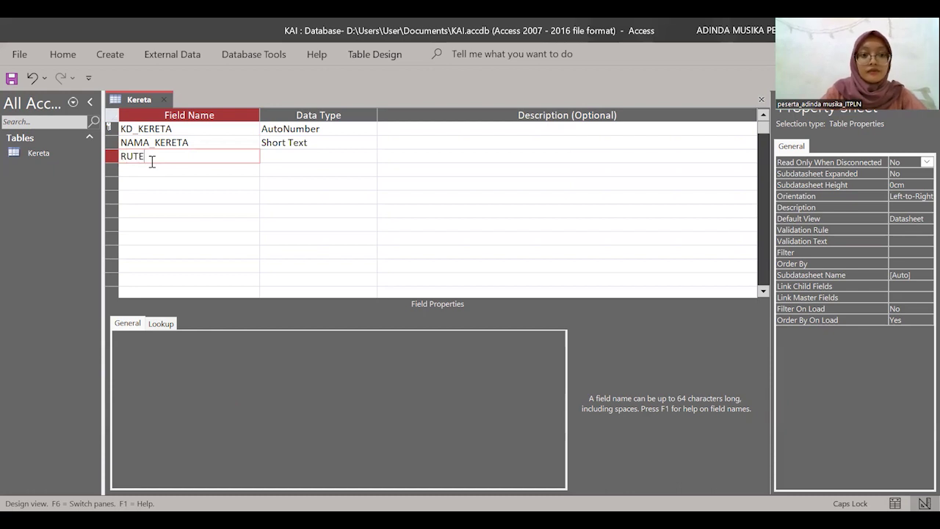
pyautogui.write('_KEBERANGKATAN')
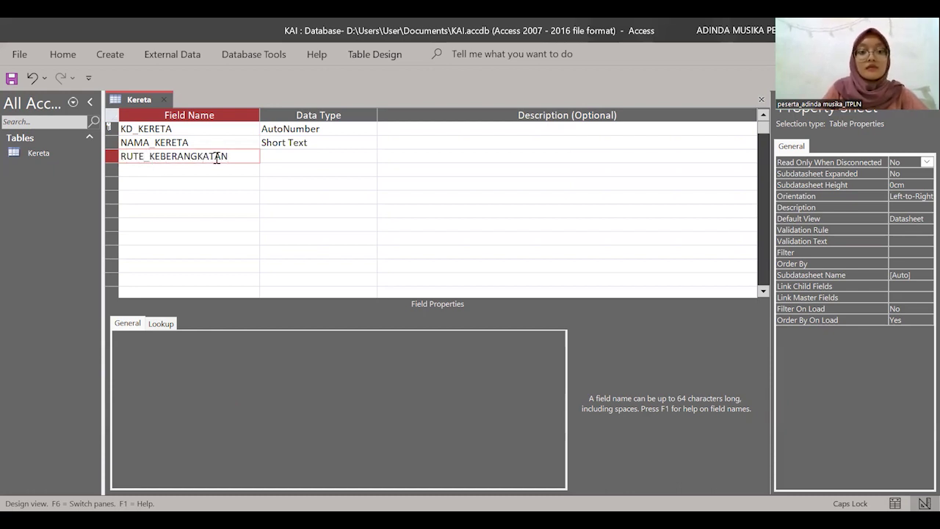
# - Make KD_KERETA Short Text, and NAMA_KERETA and RUTE_KEBERANGKATAN Long Text
pyautogui.click(294, 129)
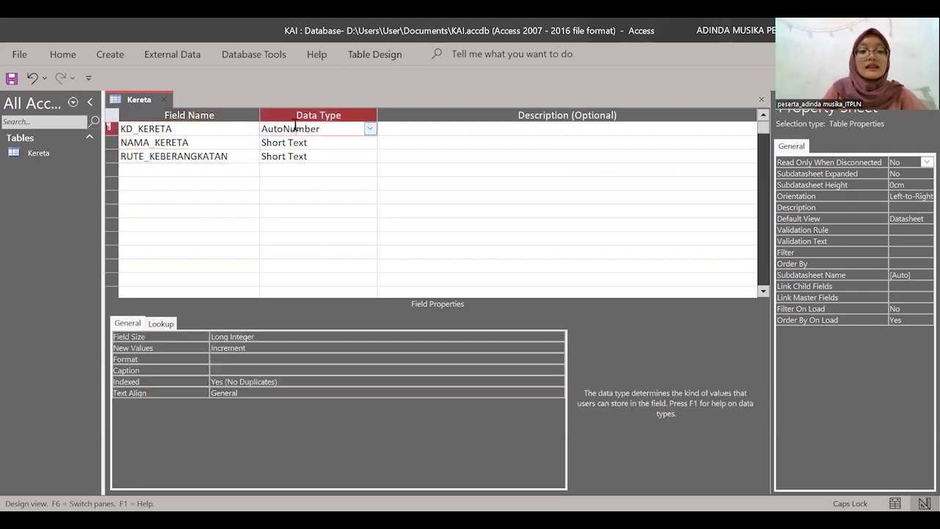
pyautogui.click(371, 129)
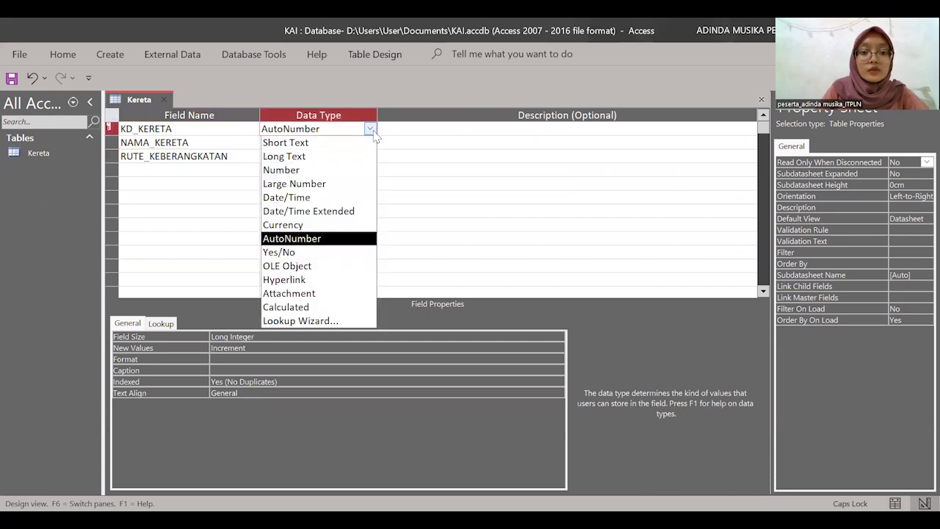
pyautogui.click(293, 144)
pyautogui.click(318, 143)
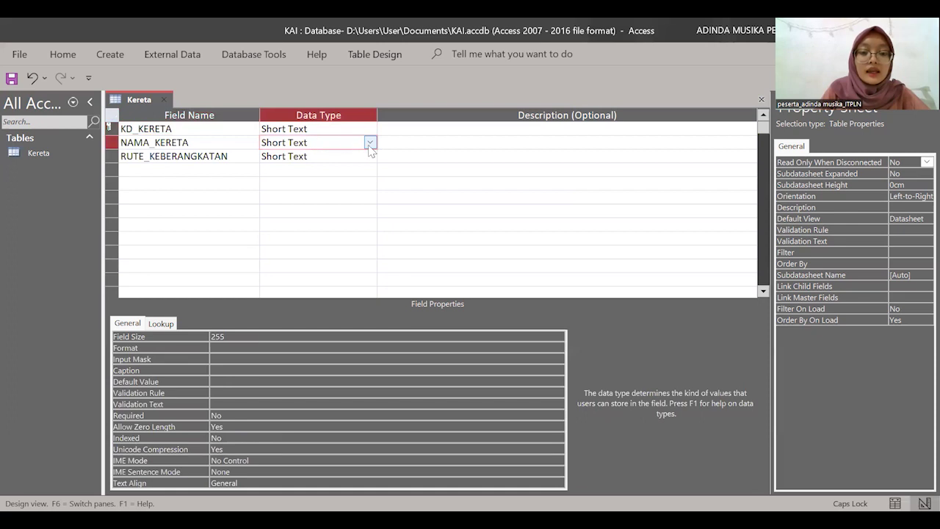
pyautogui.click(370, 143)
pyautogui.click(357, 169)
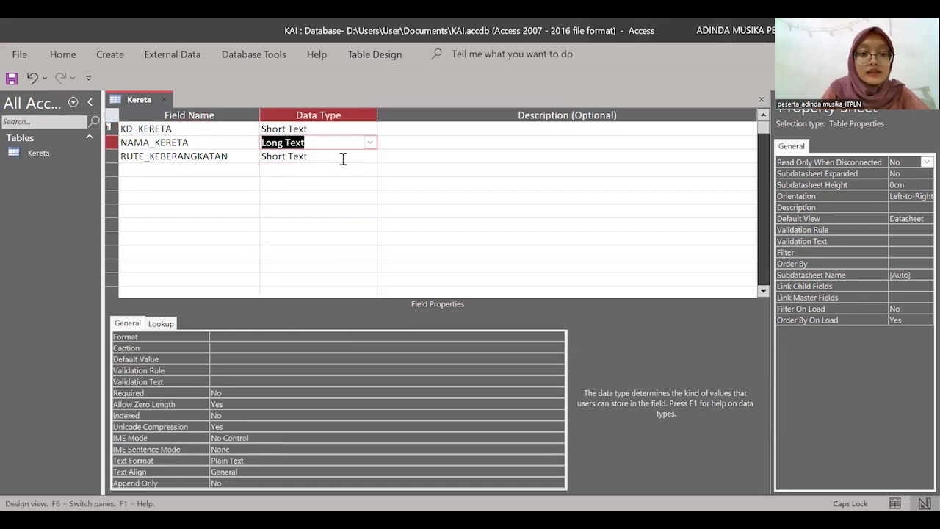
pyautogui.click(325, 146)
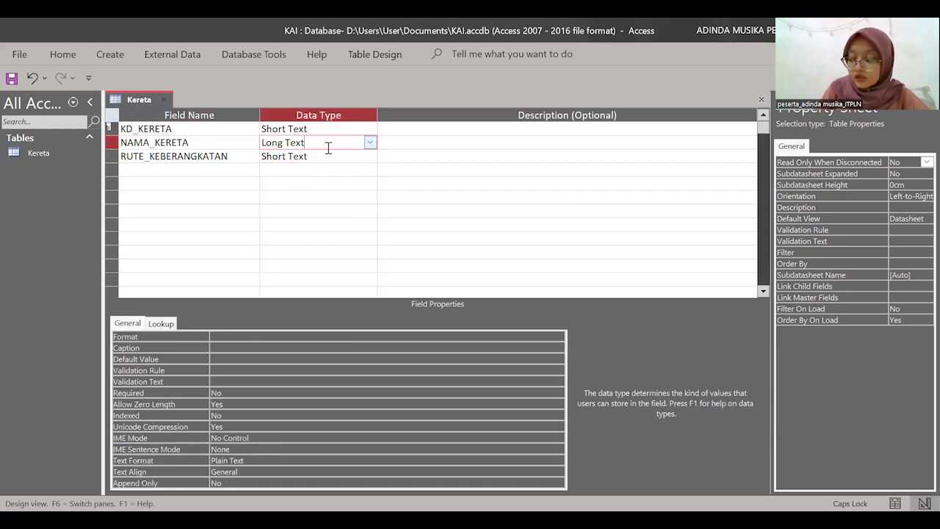
pyautogui.click(370, 156)
pyautogui.click(317, 184)
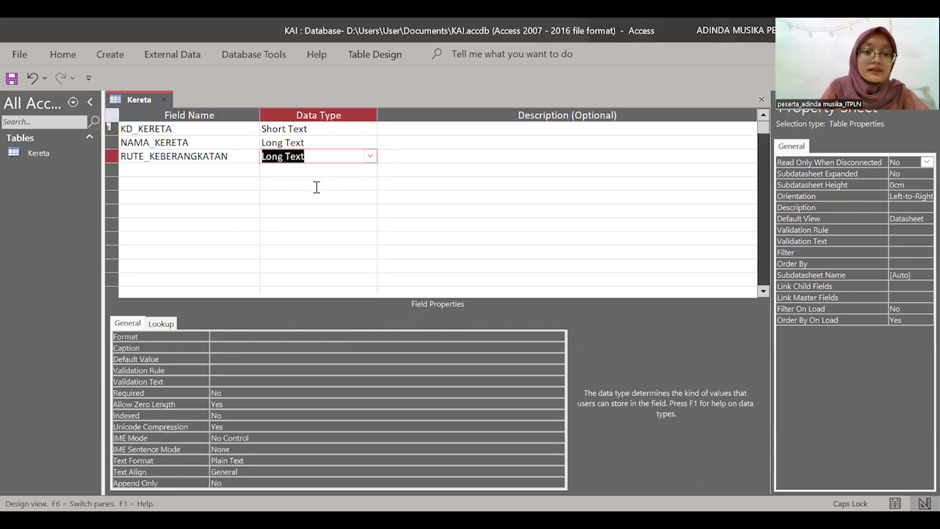
# - Set KD_KERETA's field size to 25 and save the Kereta table
pyautogui.click(301, 130)
pyautogui.click(236, 335)
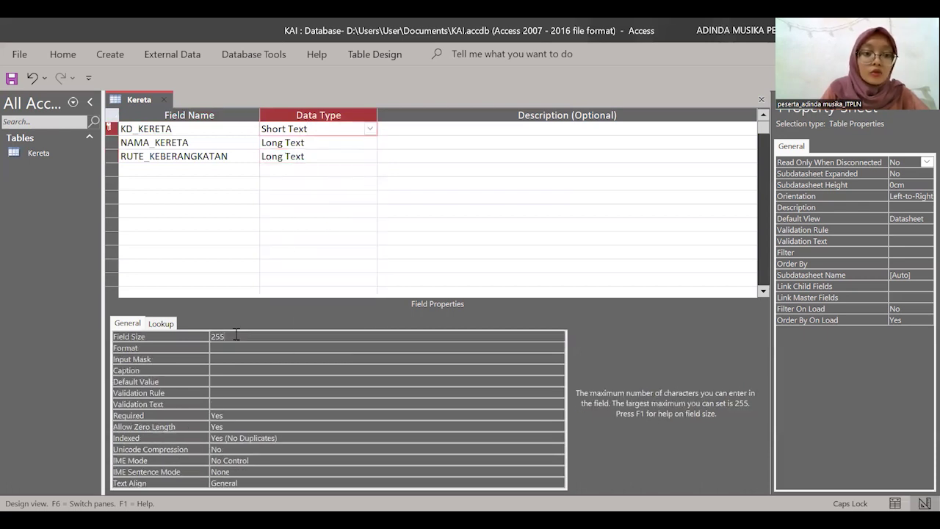
pyautogui.click(347, 267)
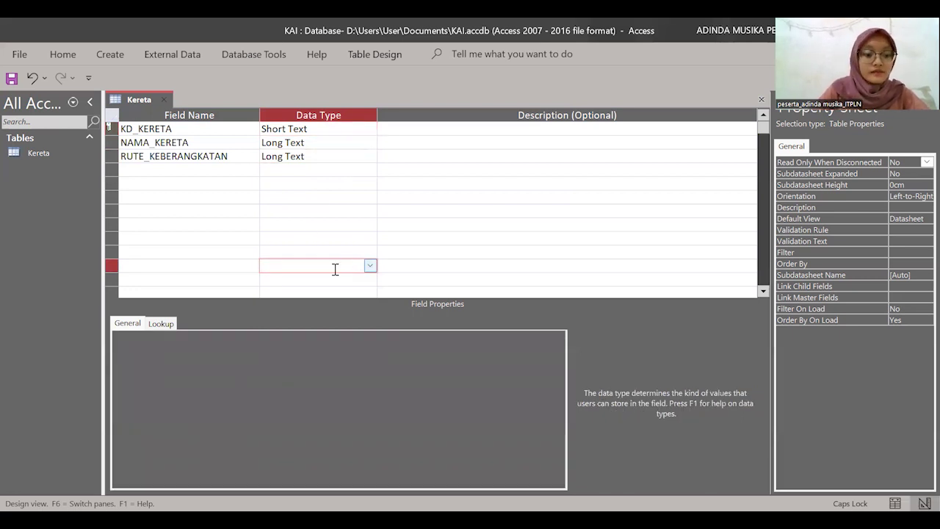
pyautogui.click(11, 80)
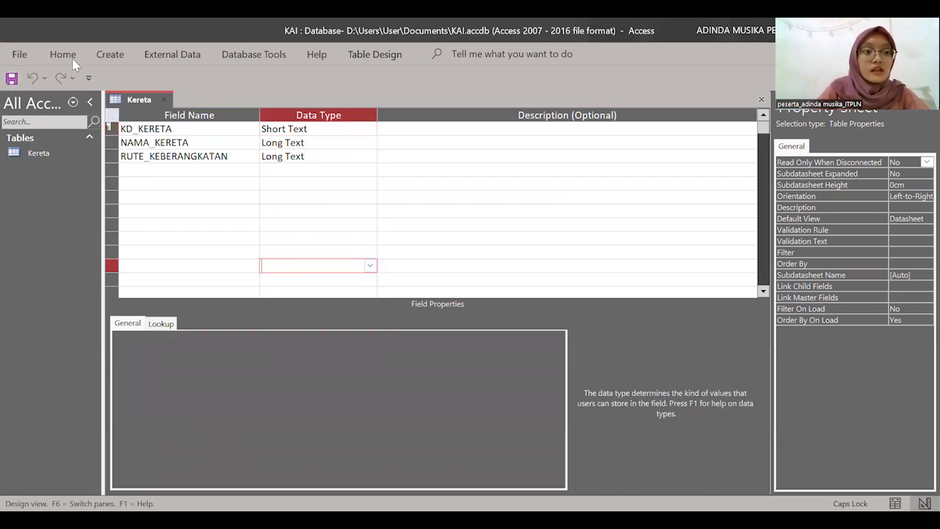
pyautogui.click(98, 56)
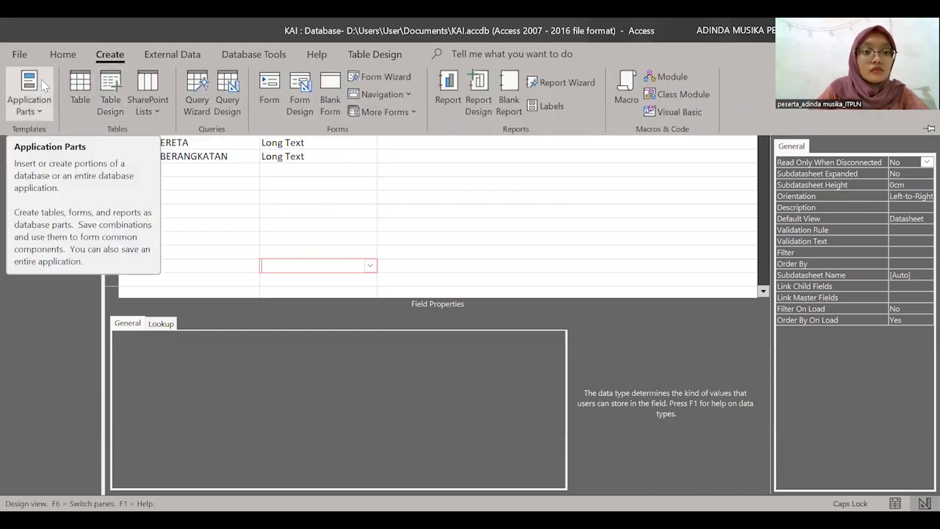
# - Start a new design-view table with fields KD_PELANGGAN, NIK and NAMA
pyautogui.click(66, 55)
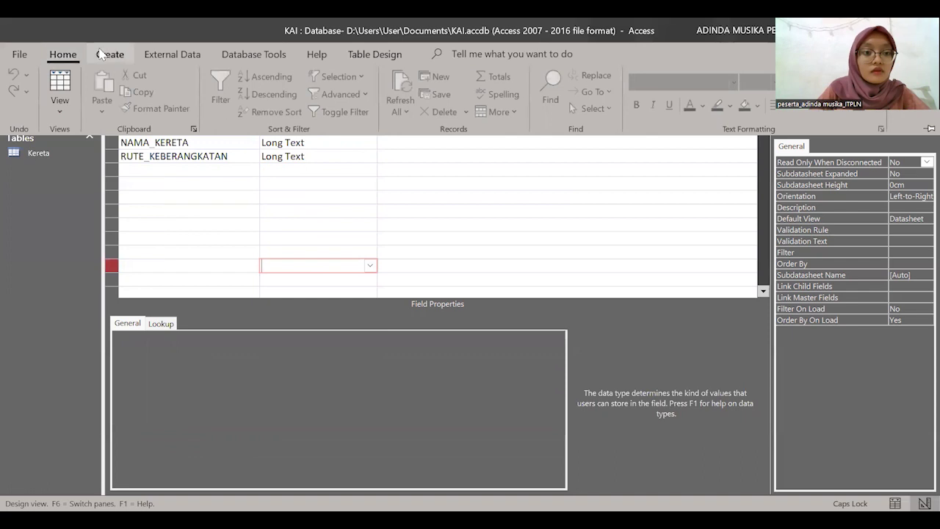
pyautogui.click(106, 56)
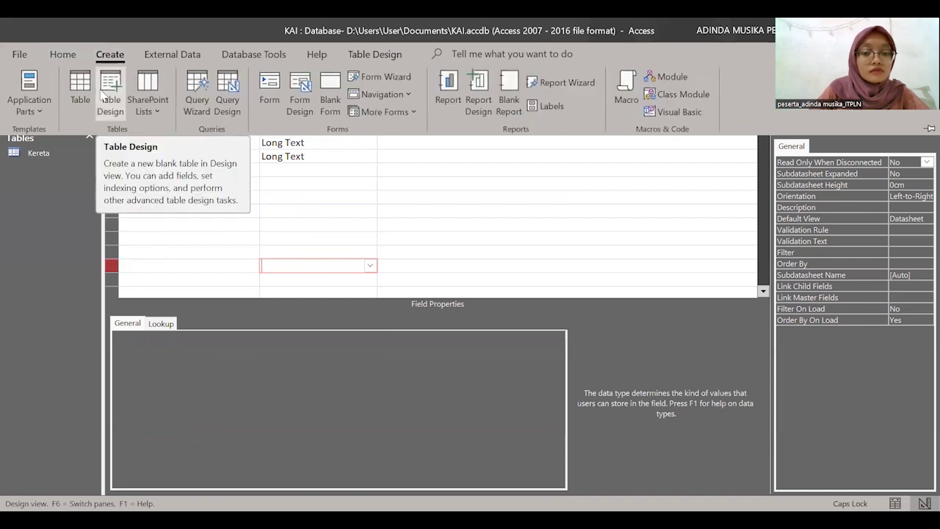
pyautogui.click(104, 94)
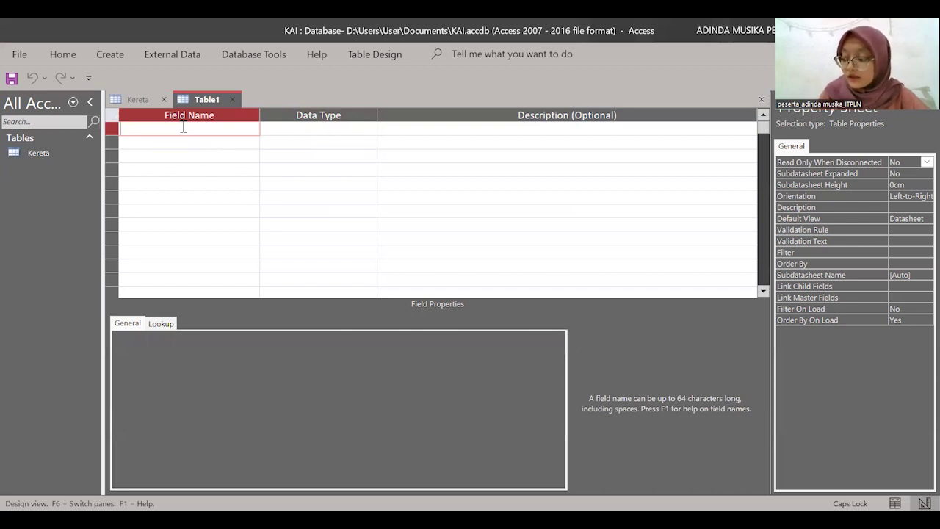
pyautogui.write('P')
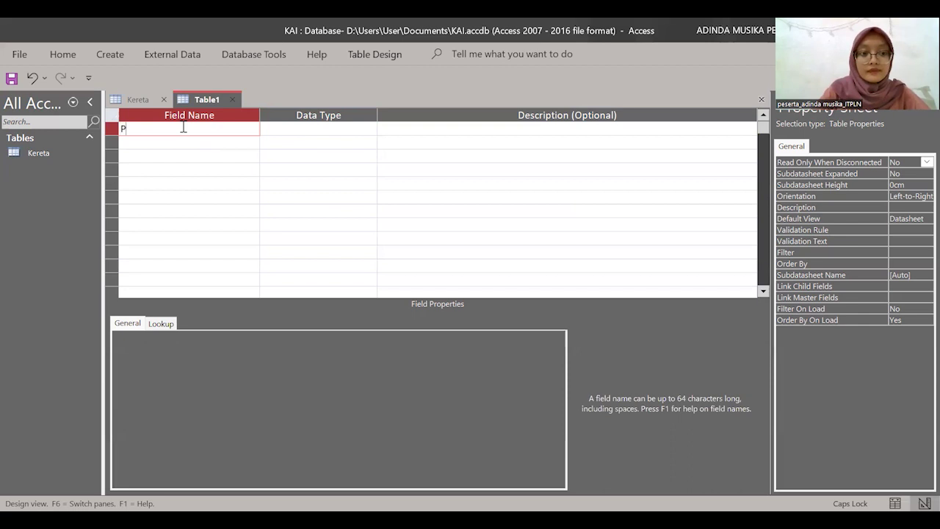
pyautogui.write('ELANGGAN')
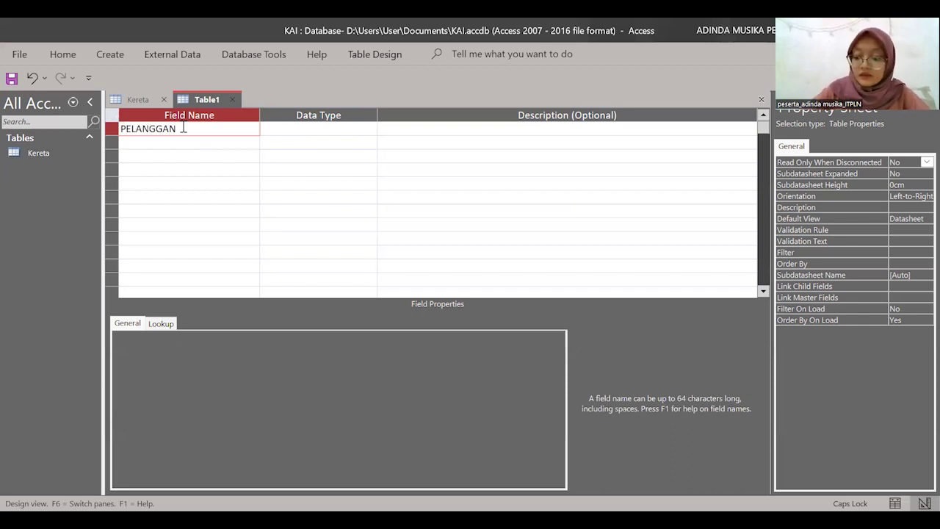
pyautogui.click(164, 129)
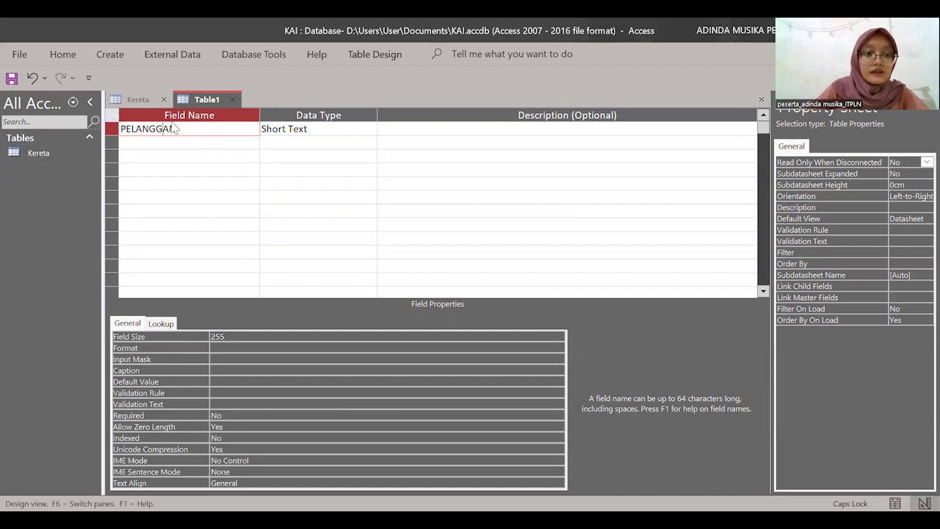
pyautogui.click(122, 128)
pyautogui.write('KD_')
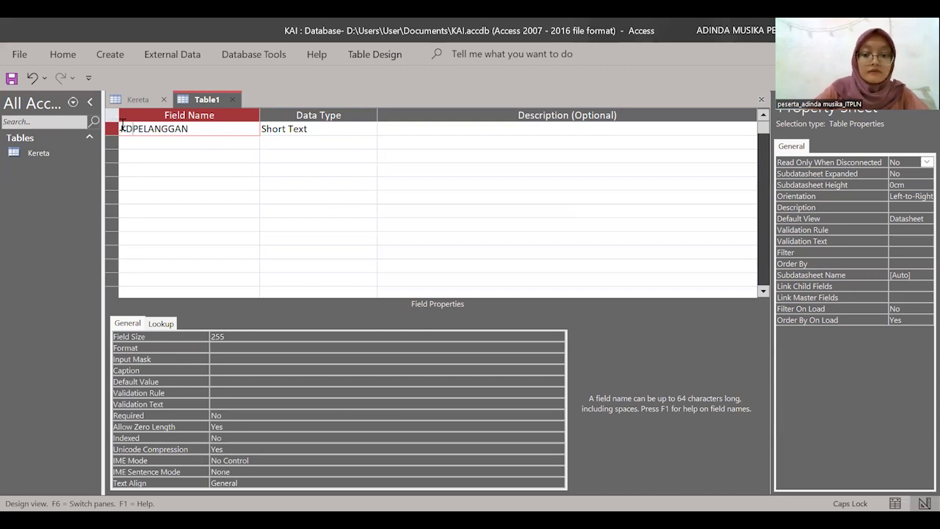
pyautogui.click(136, 141)
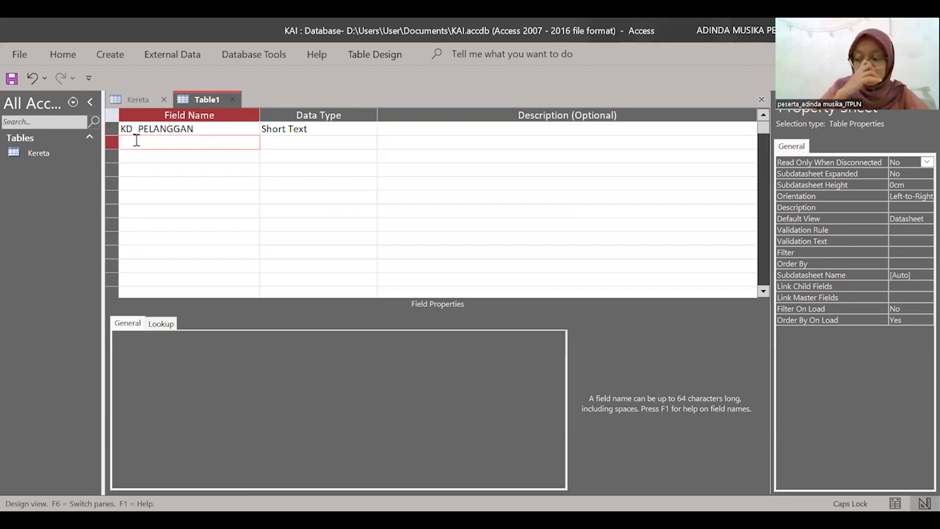
pyautogui.write('NIK')
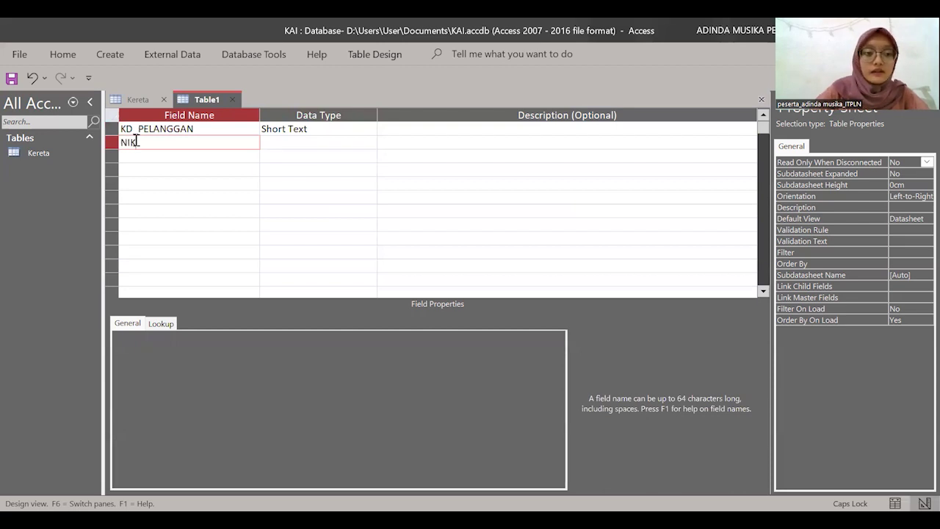
pyautogui.click(145, 155)
pyautogui.write('NAMA')
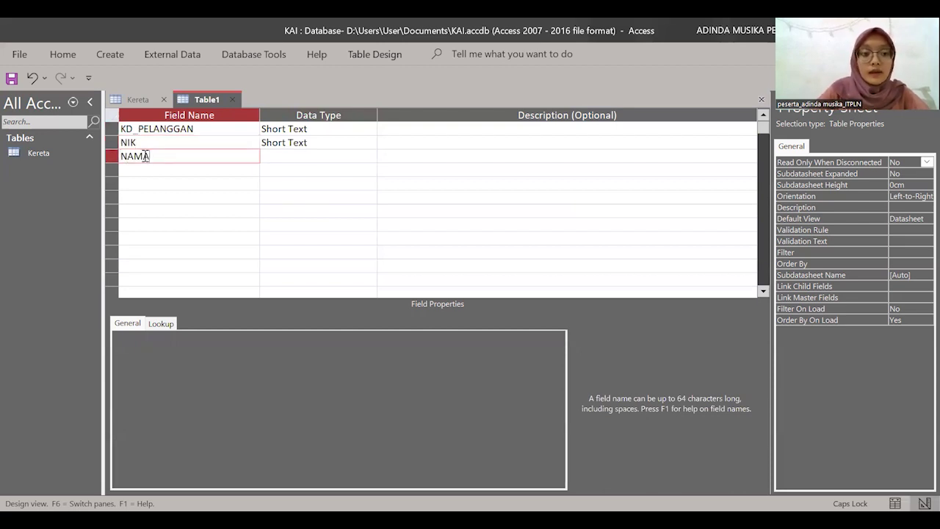
# - Make NIK a Number field and NAMA Long Text, keeping KD_PELANGGAN Short Text
pyautogui.click(291, 130)
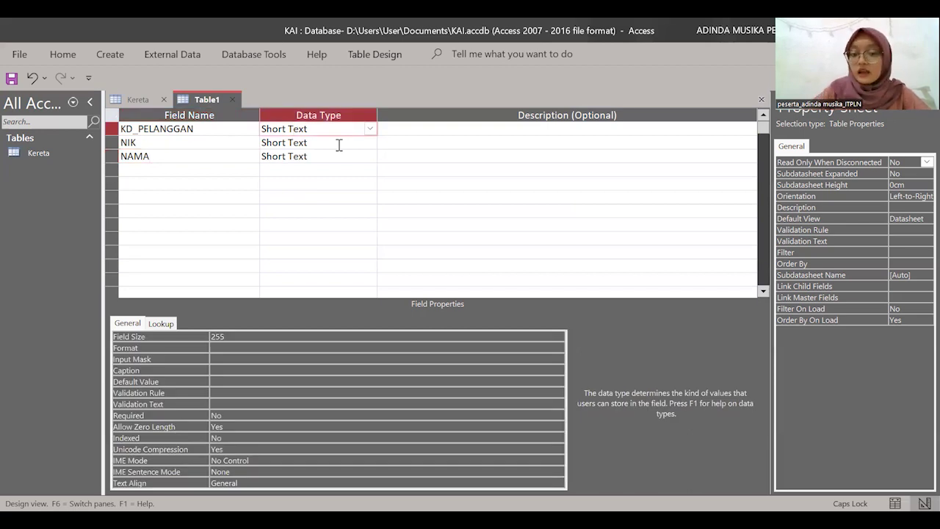
pyautogui.click(339, 143)
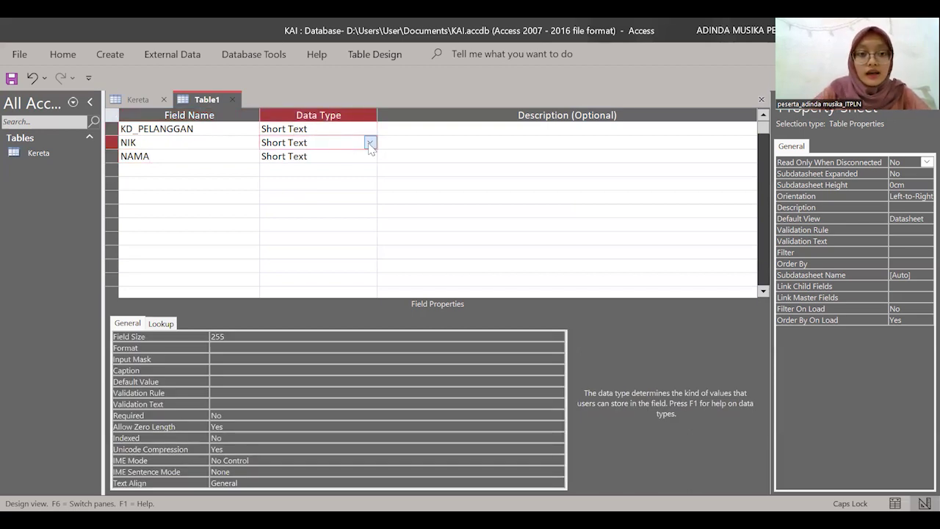
pyautogui.click(370, 143)
pyautogui.click(321, 183)
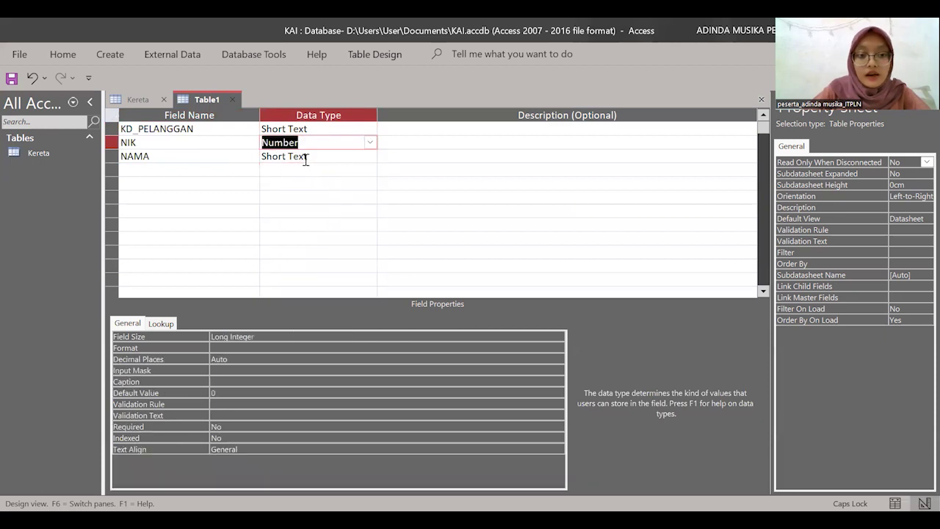
pyautogui.click(306, 157)
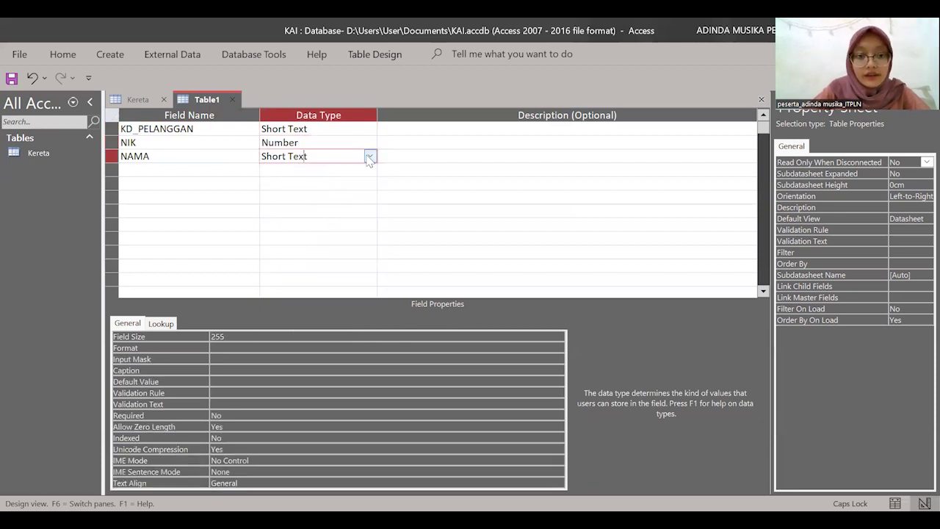
pyautogui.click(370, 158)
pyautogui.click(322, 184)
pyautogui.click(315, 129)
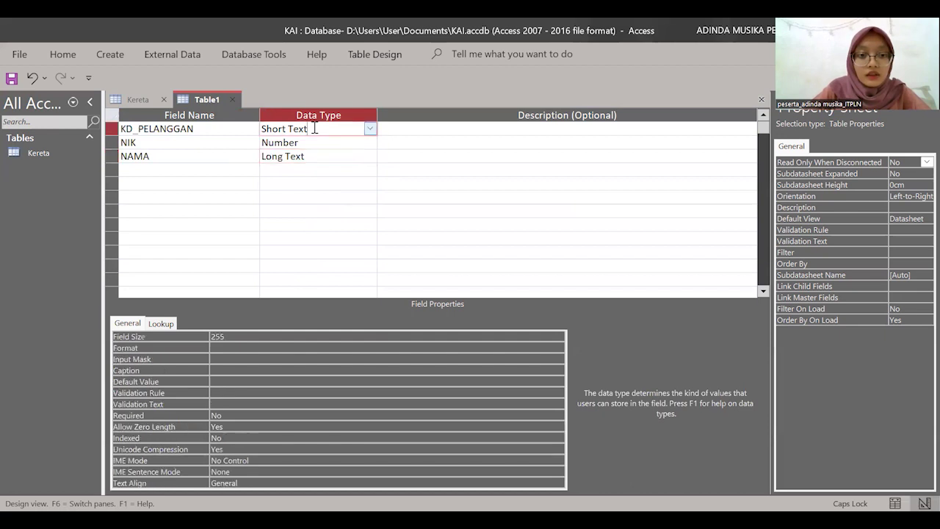
pyautogui.click(251, 335)
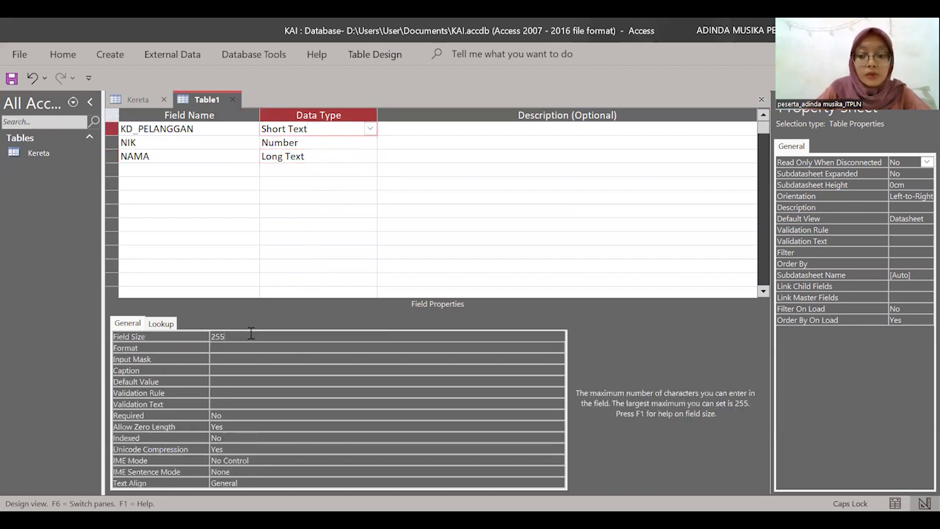
pyautogui.click(383, 210)
# - Save the table as Pelanggan, declining to add a primary key
pyautogui.hotkey('ctrl', 's')
pyautogui.write('PELANGGAN')
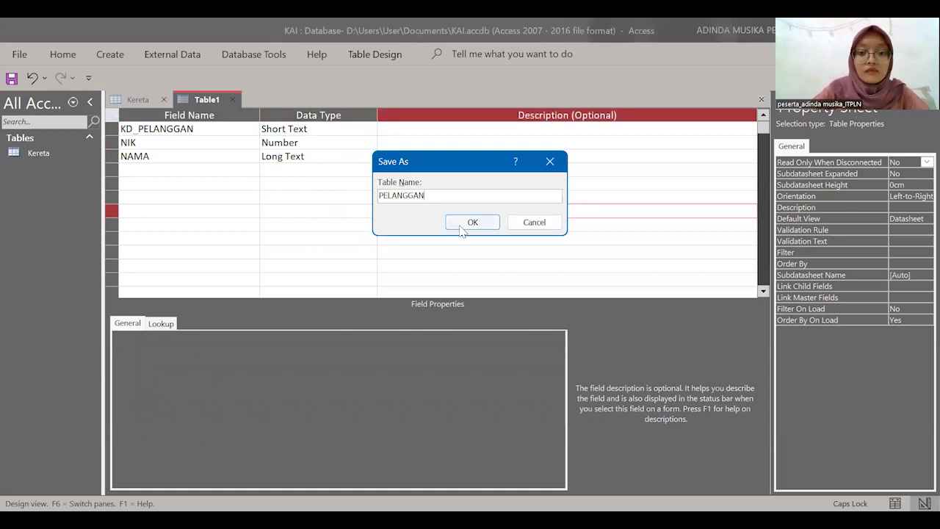
pyautogui.press('BackSpace')
pyautogui.press('BackSpace')
pyautogui.press('BackSpace')
pyautogui.press('BackSpace')
pyautogui.press('BackSpace')
pyautogui.press('BackSpace')
pyautogui.press('BackSpace')
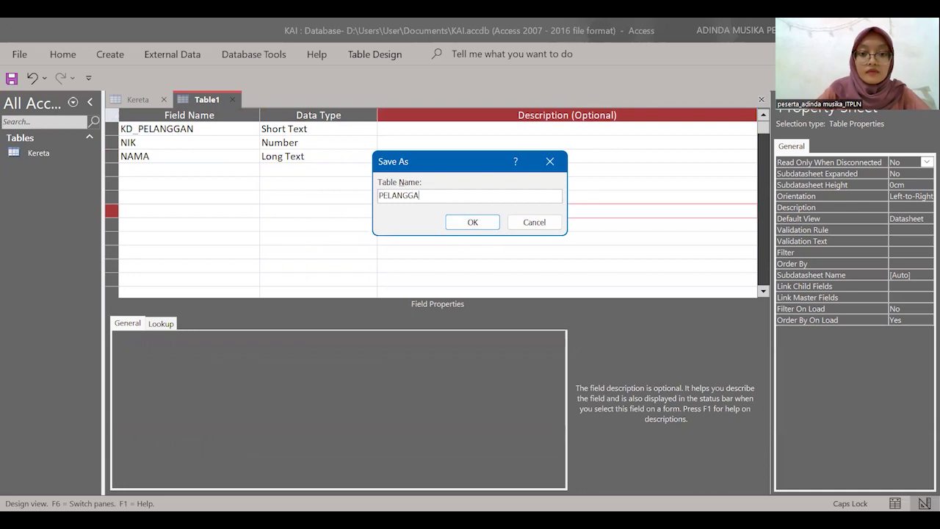
pyautogui.press('BackSpace')
pyautogui.press('BackSpace')
pyautogui.press('capslock')
pyautogui.write('Pelanggan')
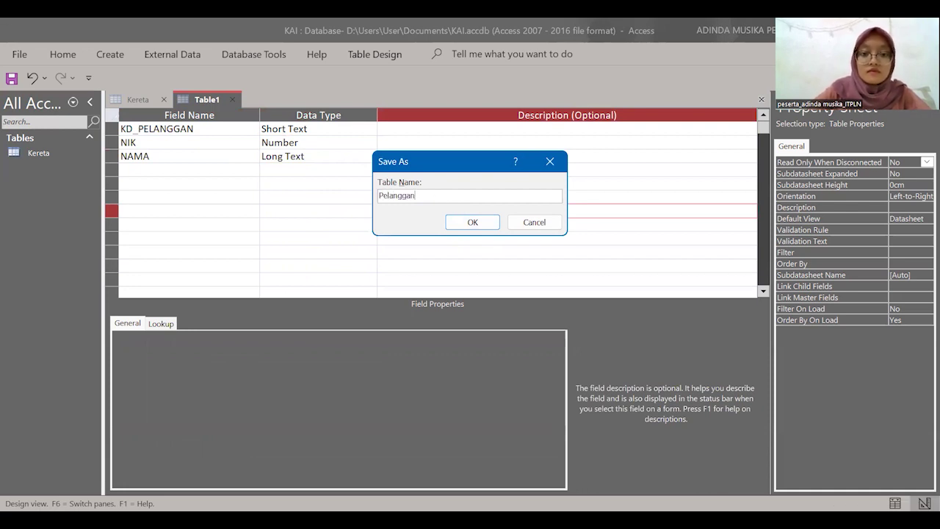
pyautogui.click(470, 222)
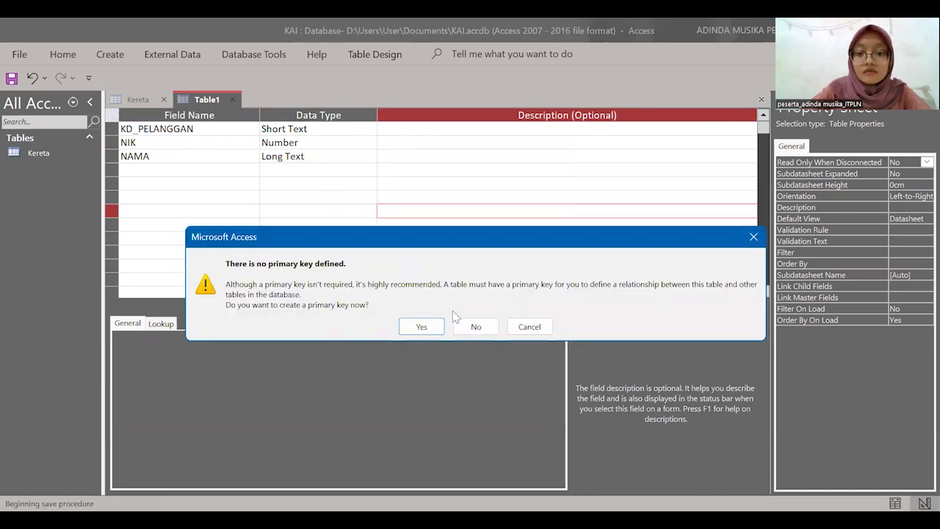
pyautogui.click(476, 326)
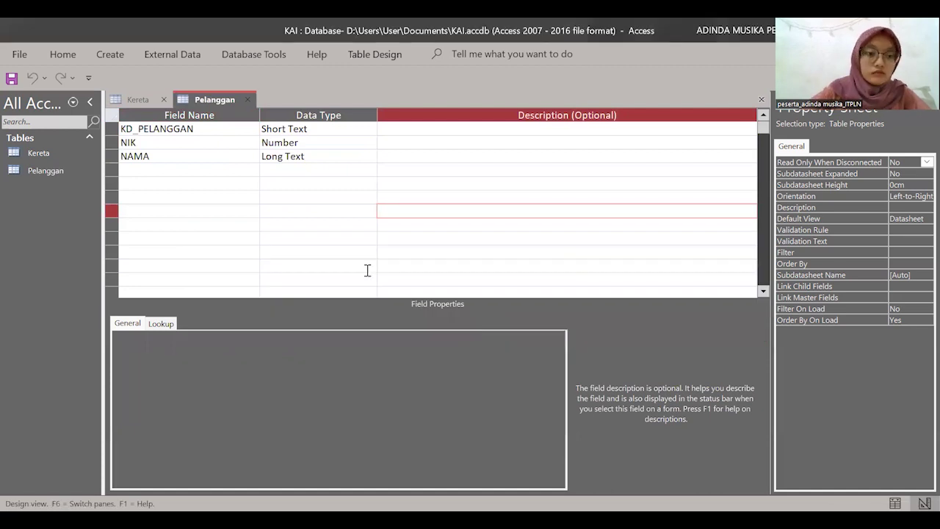
# - Create another table in Table Design view, clearing a stray first field name entry
pyautogui.click(109, 54)
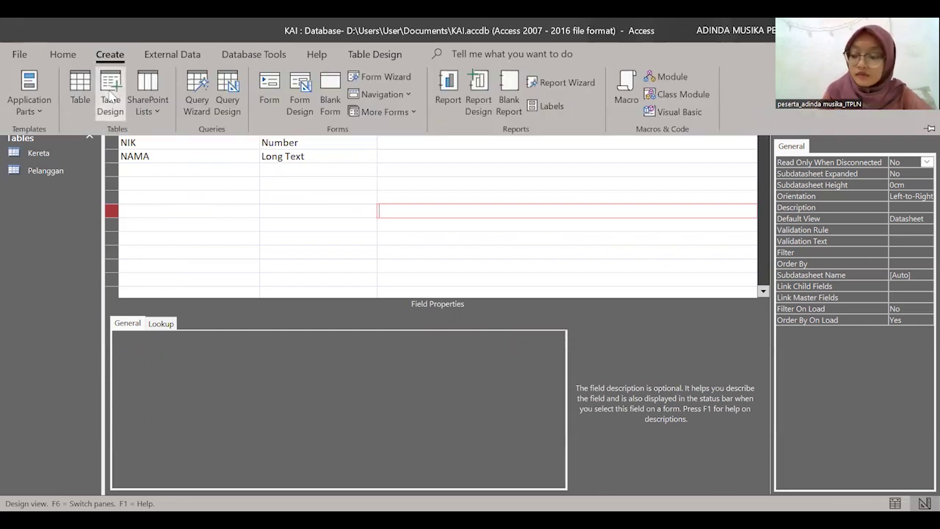
pyautogui.click(110, 94)
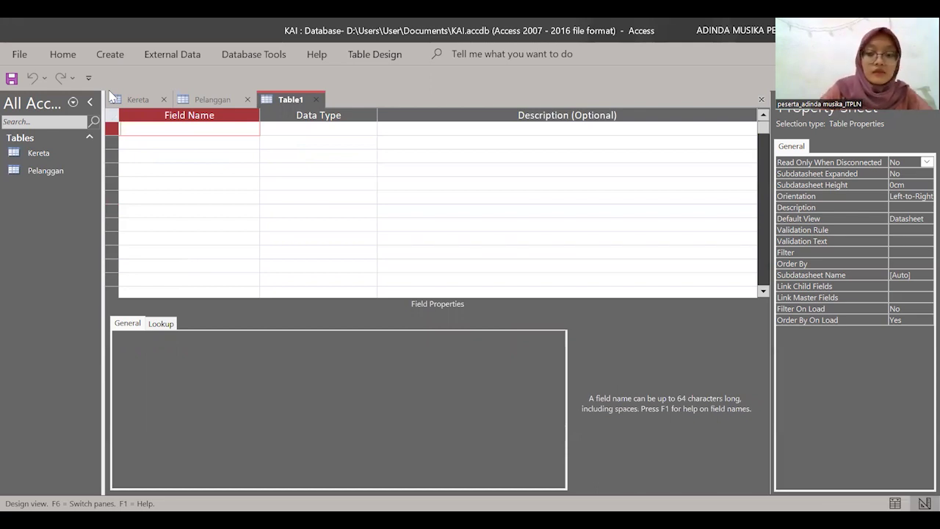
pyautogui.write('No')
pyautogui.press('BackSpace')
pyautogui.press('BackSpace')
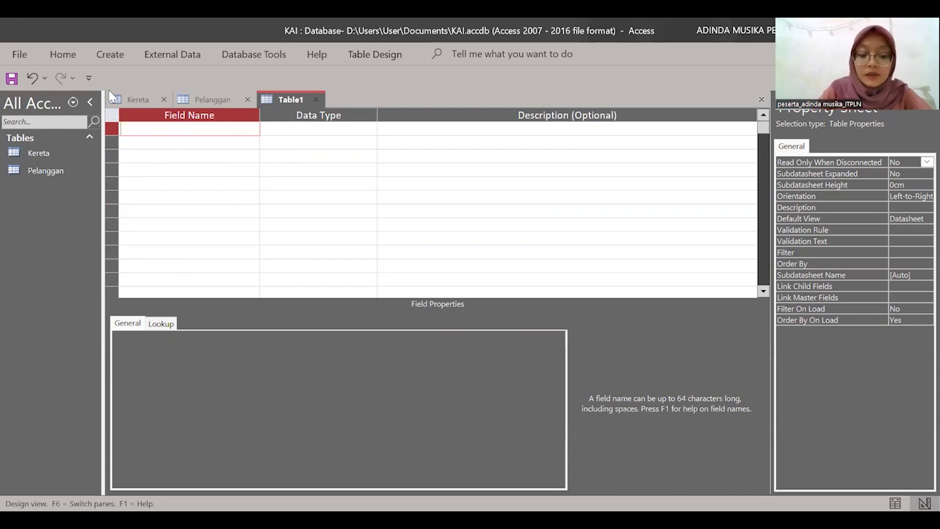
# - Enter field names KD_PEMESANAN, KD_PELANGGAN, NO_BANGKU and JAM in capitals
pyautogui.press('capslock')
pyautogui.write('KD_')
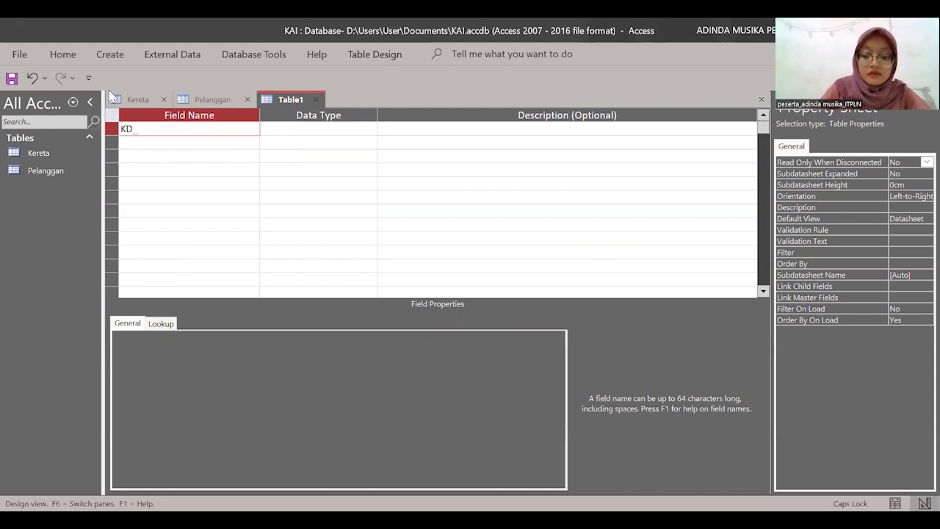
pyautogui.write('PEMESANAN')
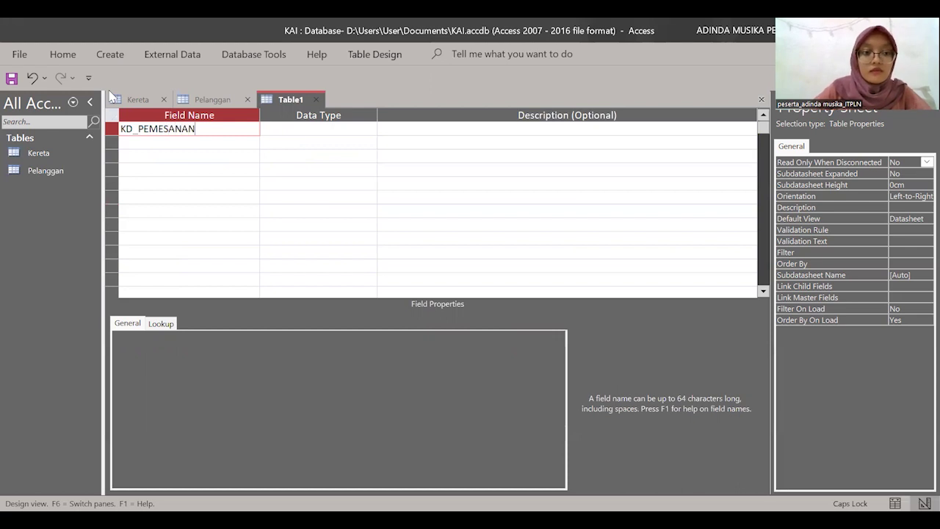
pyautogui.click(157, 144)
pyautogui.write('KD')
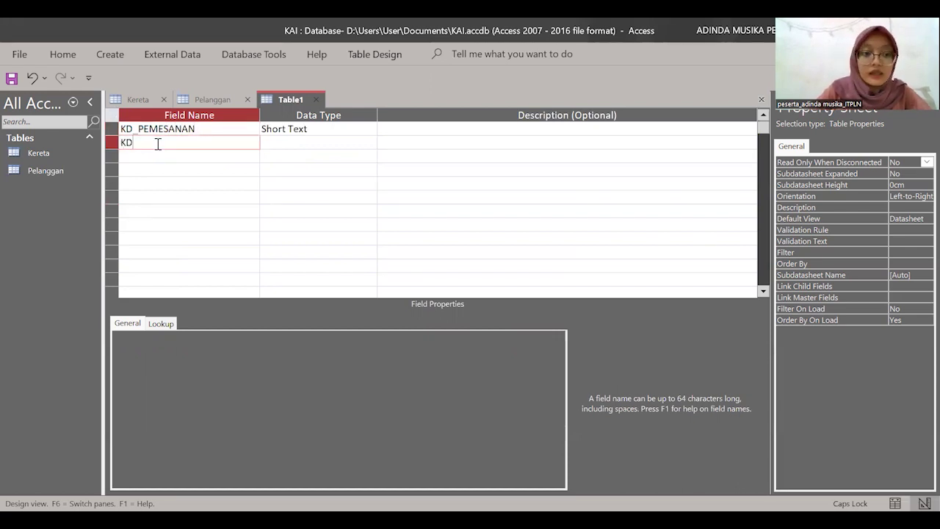
pyautogui.write('_PELANGGAN')
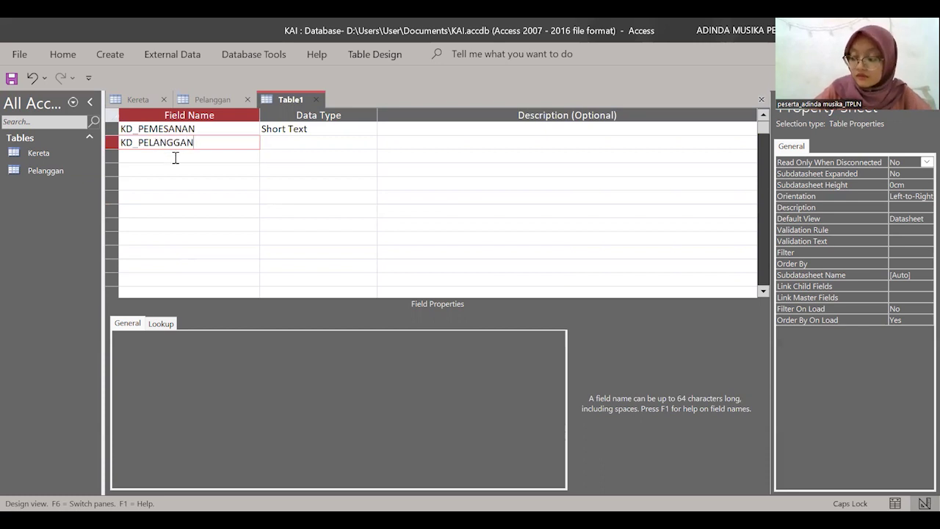
pyautogui.click(175, 156)
pyautogui.write('NO')
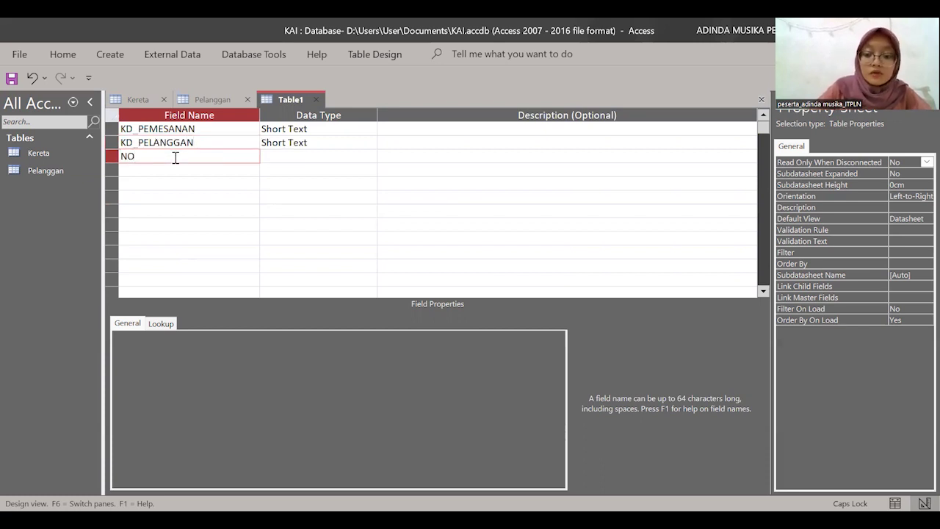
pyautogui.write('_BANGKU')
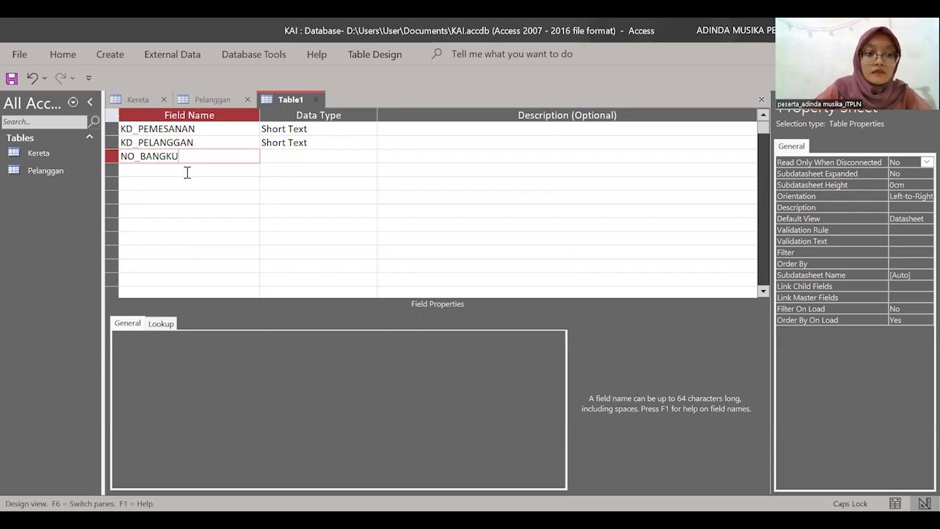
pyautogui.click(187, 173)
pyautogui.write('JAM')
# - Add field names TANGGAL, HARGA, JS_BAYAR and TOTAL_BAYAR
pyautogui.click(196, 182)
pyautogui.write('TANG')
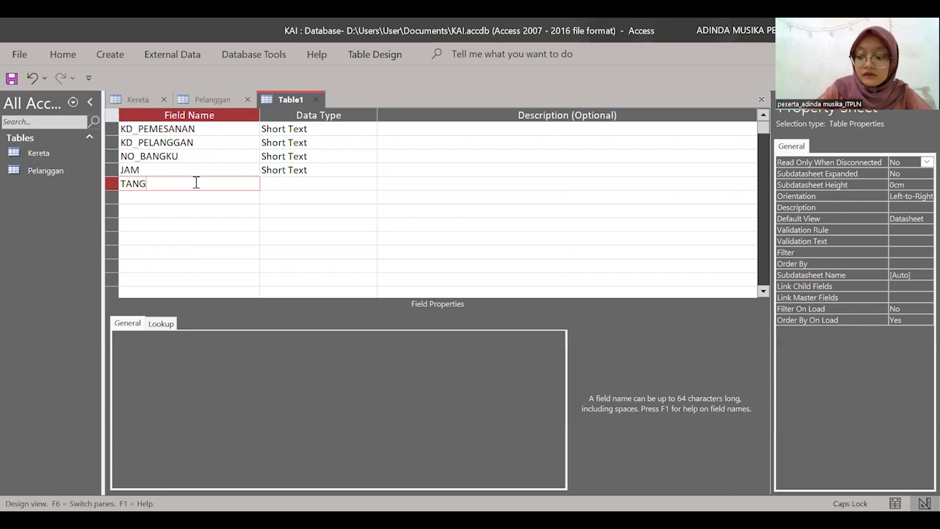
pyautogui.write('GAL')
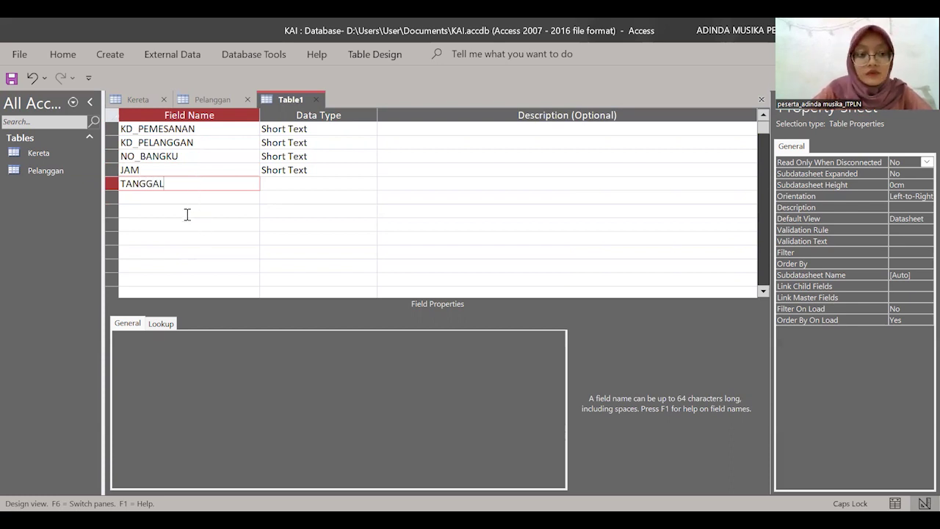
pyautogui.click(177, 200)
pyautogui.write('HARGA')
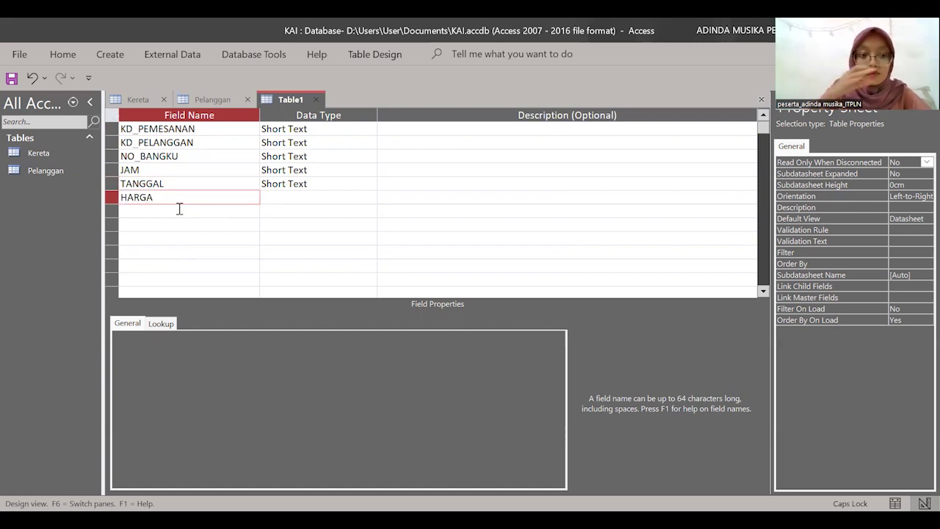
pyautogui.click(185, 214)
pyautogui.write('JS_BAYAR')
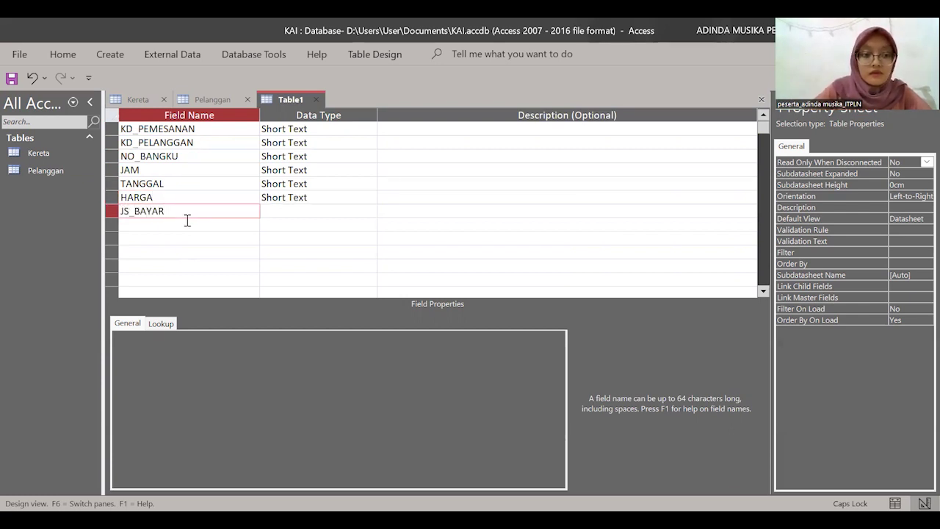
pyautogui.click(188, 223)
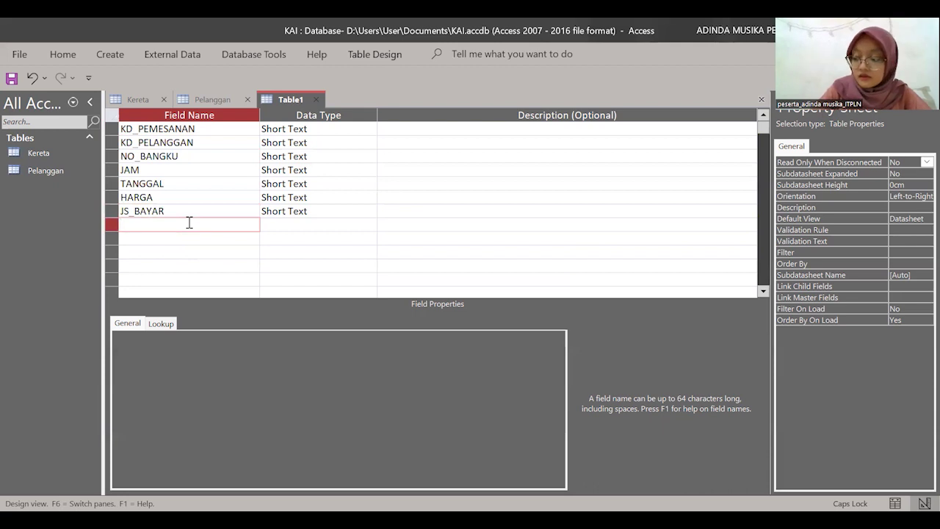
pyautogui.write('TOTAL_BAYAR')
pyautogui.click(312, 129)
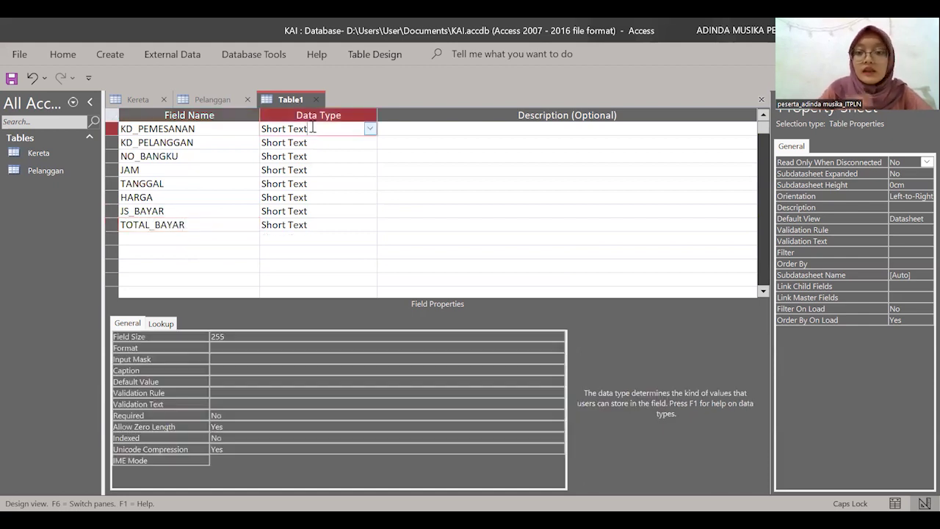
# - Reduce KD_PEMESANAN's field size to 25 and NO_BANGKU's to 5
pyautogui.click(278, 336)
pyautogui.press('BackSpace')
pyautogui.click(330, 144)
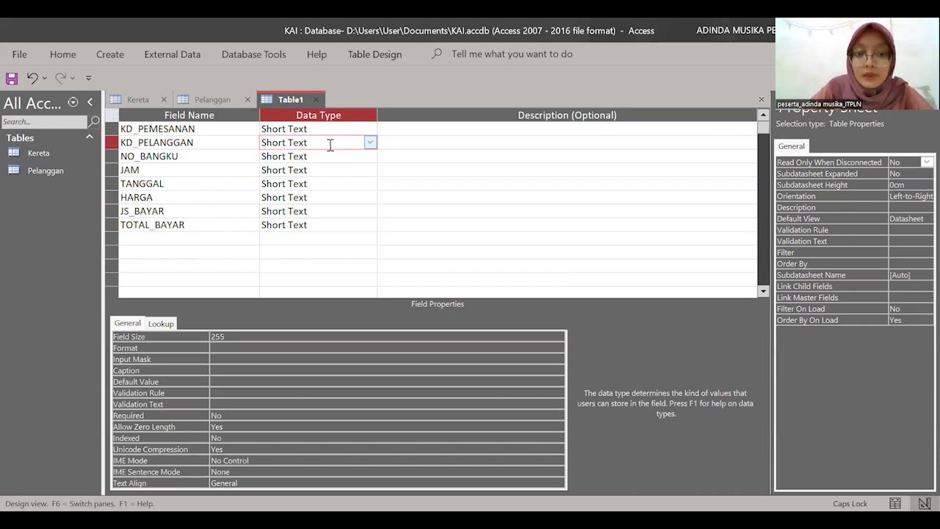
pyautogui.click(263, 339)
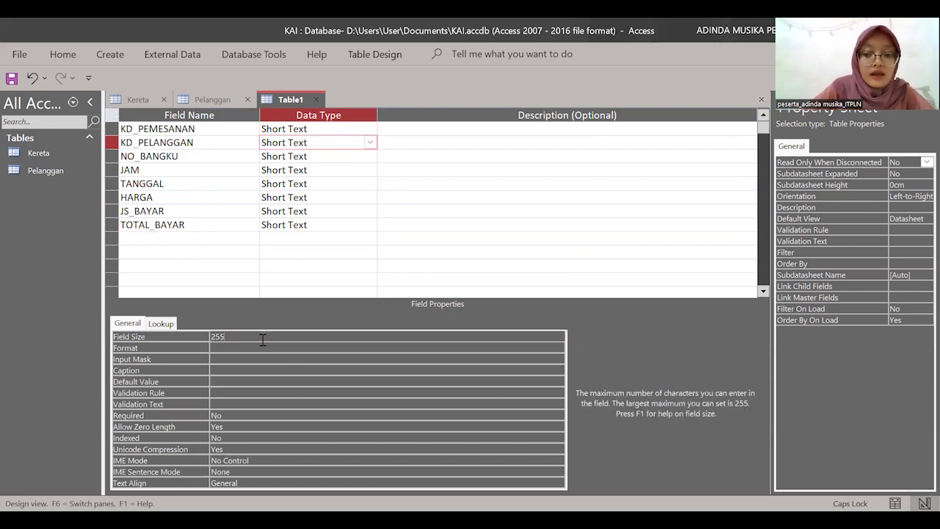
pyautogui.click(333, 154)
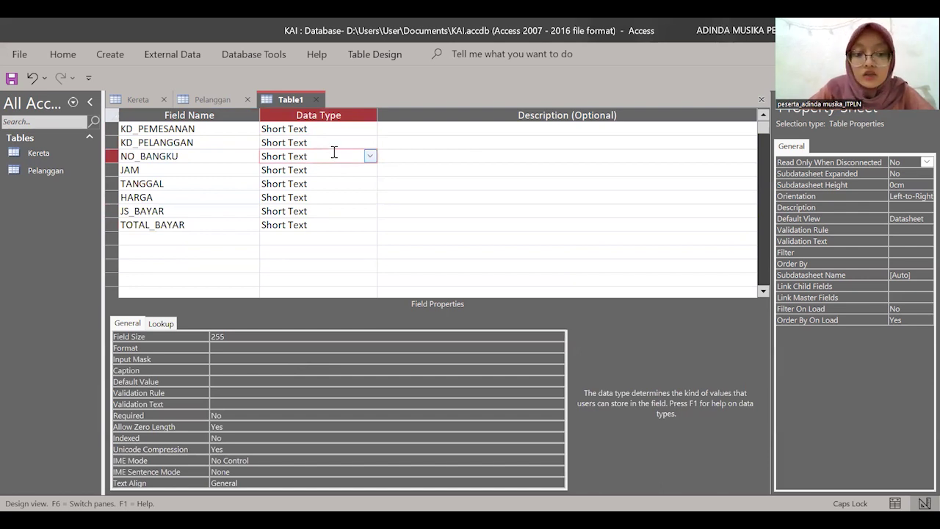
pyautogui.click(264, 336)
pyautogui.press('BackSpace')
pyautogui.press('BackSpace')
pyautogui.press('BackSpace')
pyautogui.write('5')
# - Change the JAM field's data type to Date/Time
pyautogui.click(326, 171)
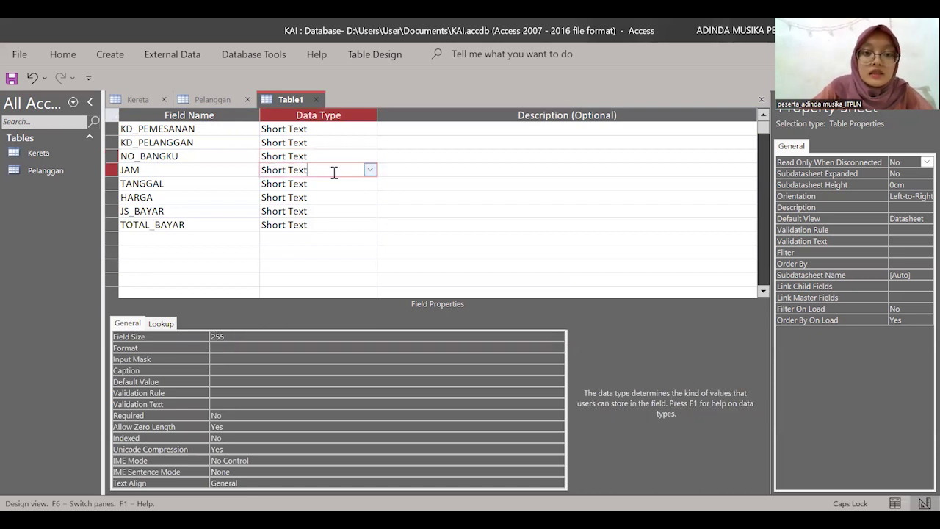
pyautogui.click(370, 170)
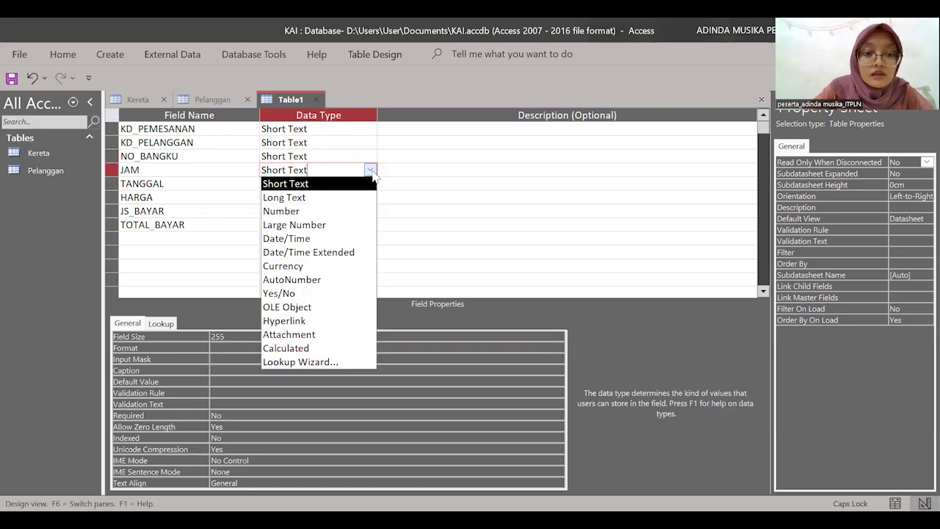
pyautogui.click(313, 238)
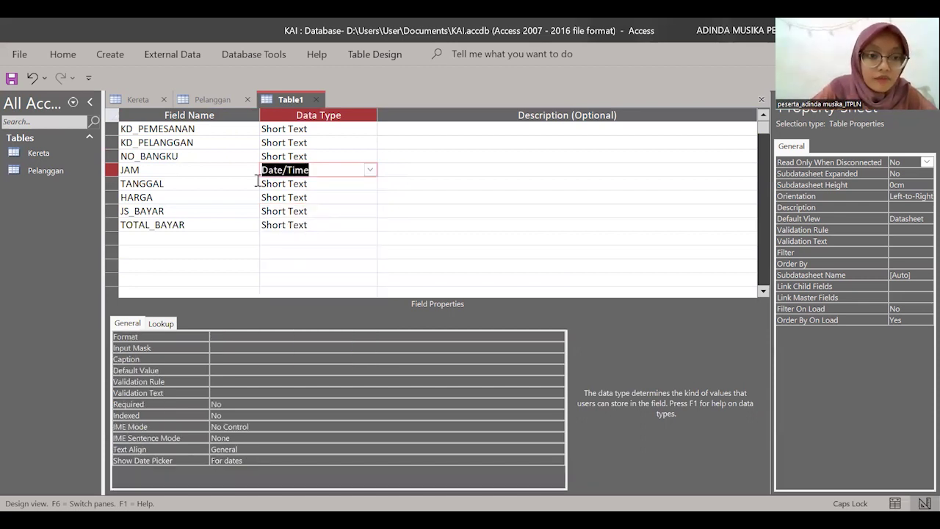
pyautogui.click(159, 171)
# - Rename the fourth field to TANGGAL and the fifth field to JAM
pyautogui.press('BackSpace')
pyautogui.press('BackSpace')
pyautogui.press('BackSpace')
pyautogui.write('TANGGAL')
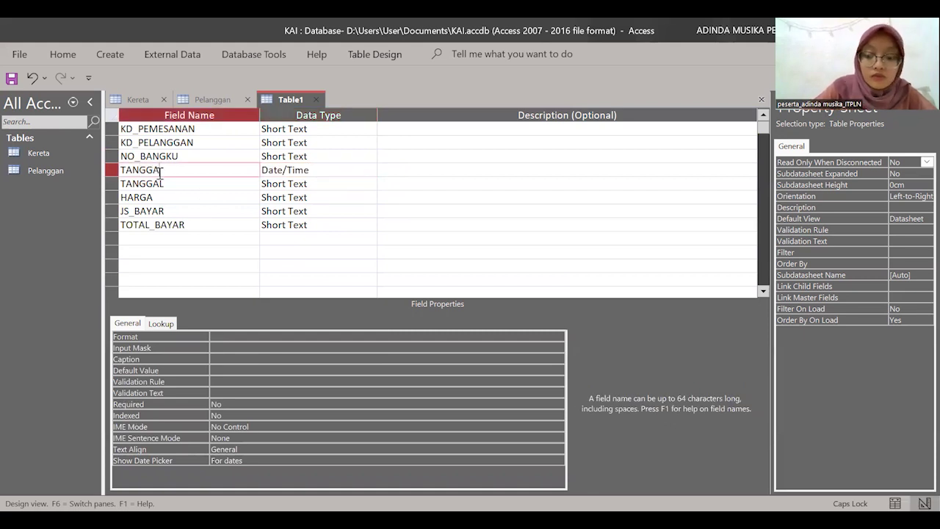
pyautogui.doubleClick(172, 182)
pyautogui.press('BackSpace')
pyautogui.write('JAM')
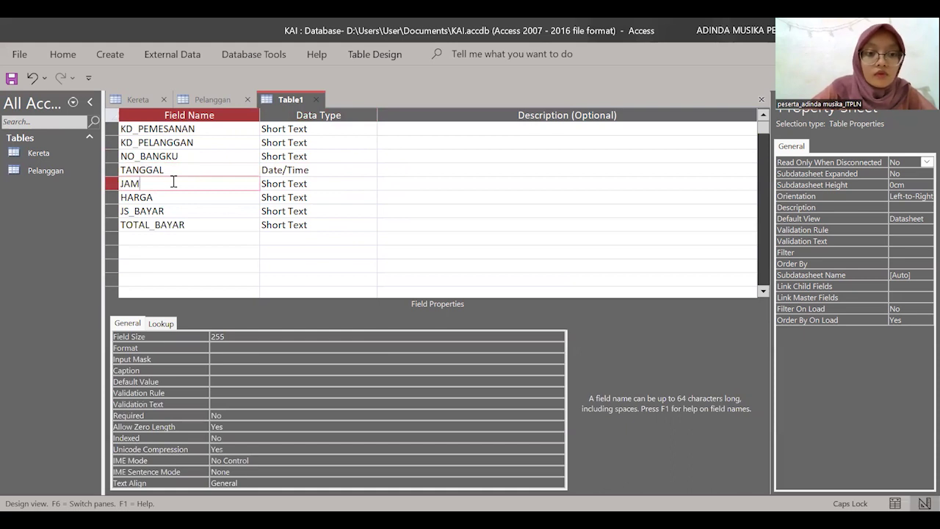
# - Format the TANGGAL field as Short Date
pyautogui.click(310, 171)
pyautogui.click(253, 337)
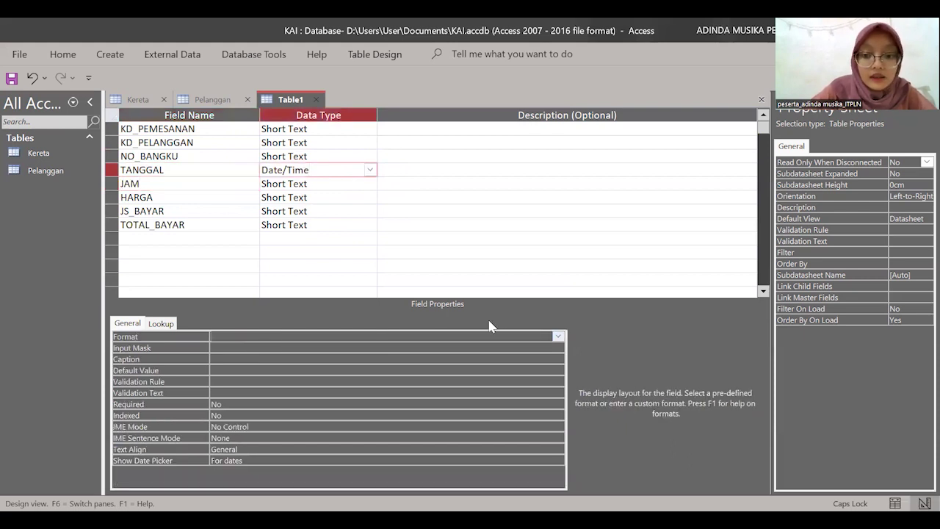
pyautogui.click(558, 337)
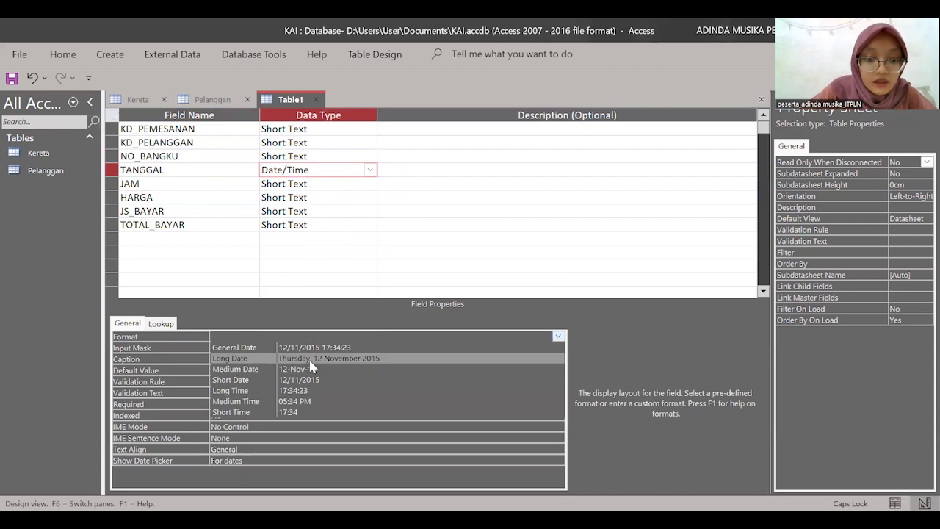
pyautogui.click(315, 380)
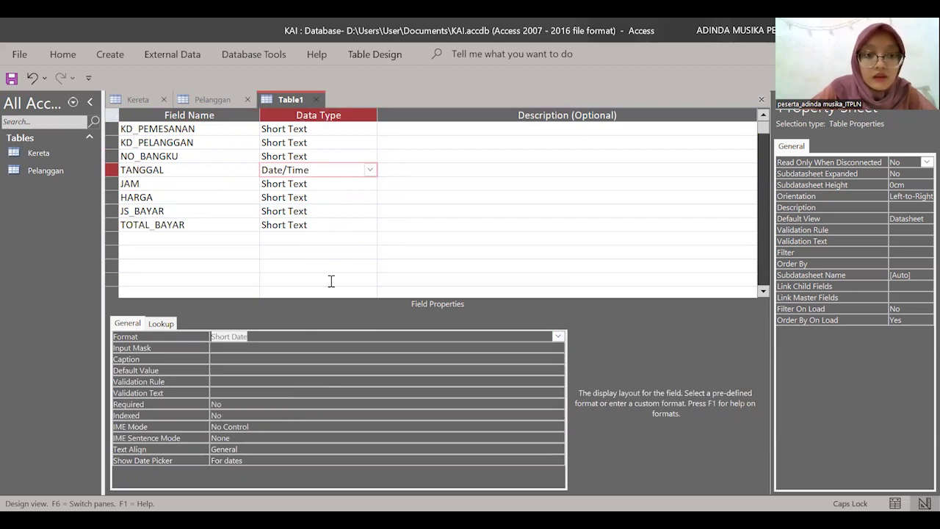
# - Make JAM a Date/Time field, leaving its format unchanged
pyautogui.click(316, 182)
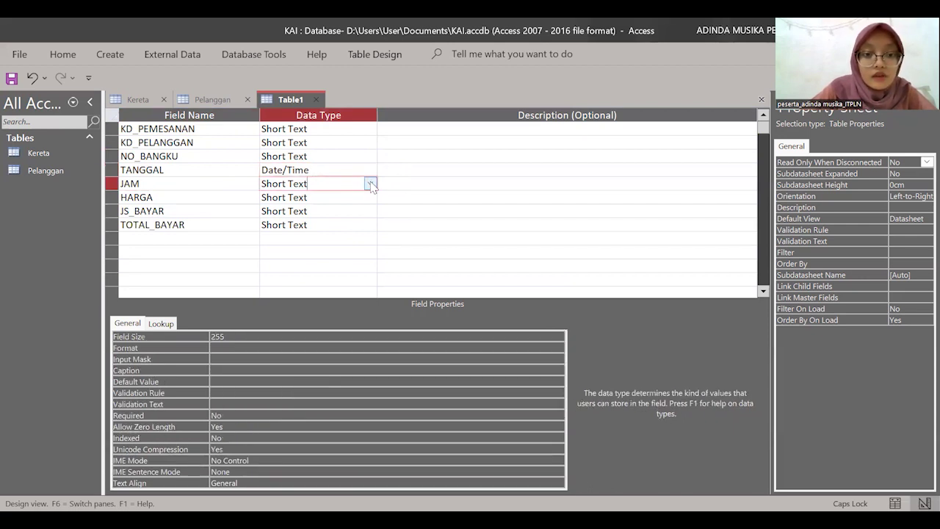
pyautogui.click(370, 184)
pyautogui.click(308, 252)
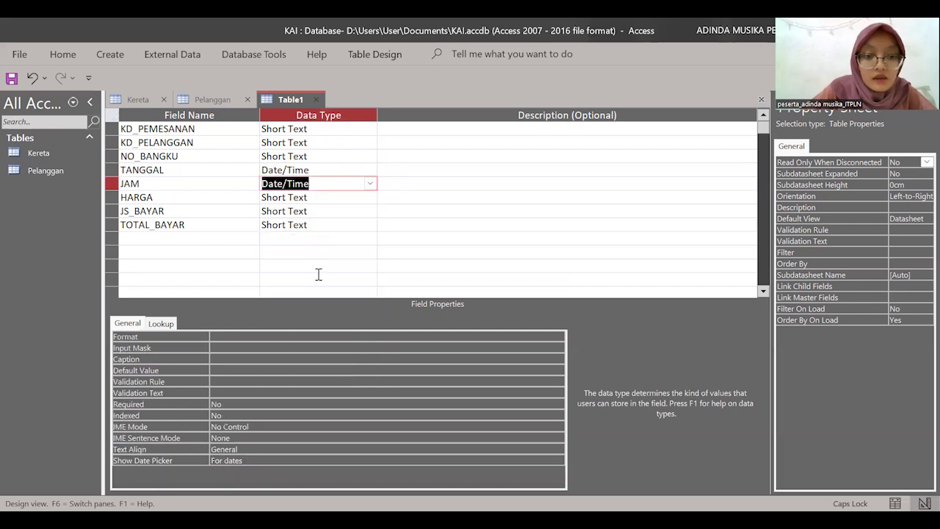
pyautogui.click(335, 334)
pyautogui.click(559, 335)
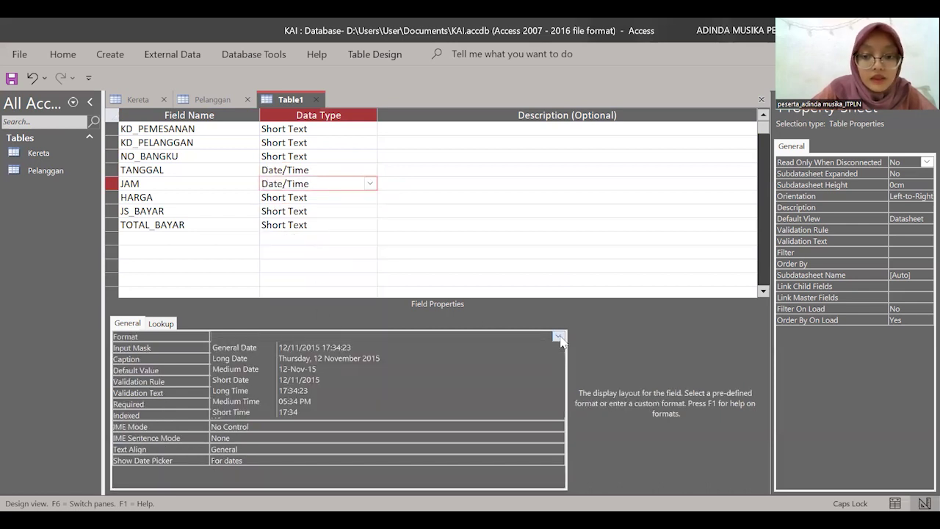
pyautogui.click(372, 420)
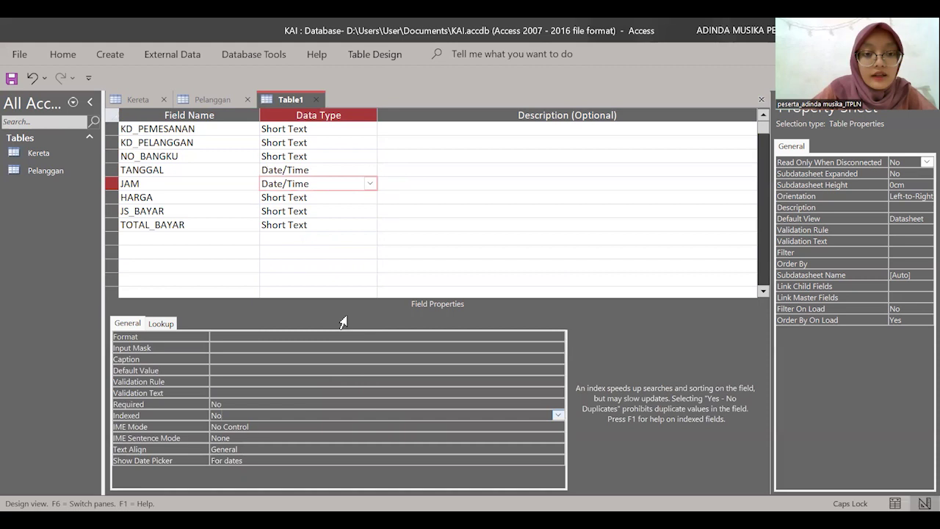
pyautogui.click(317, 197)
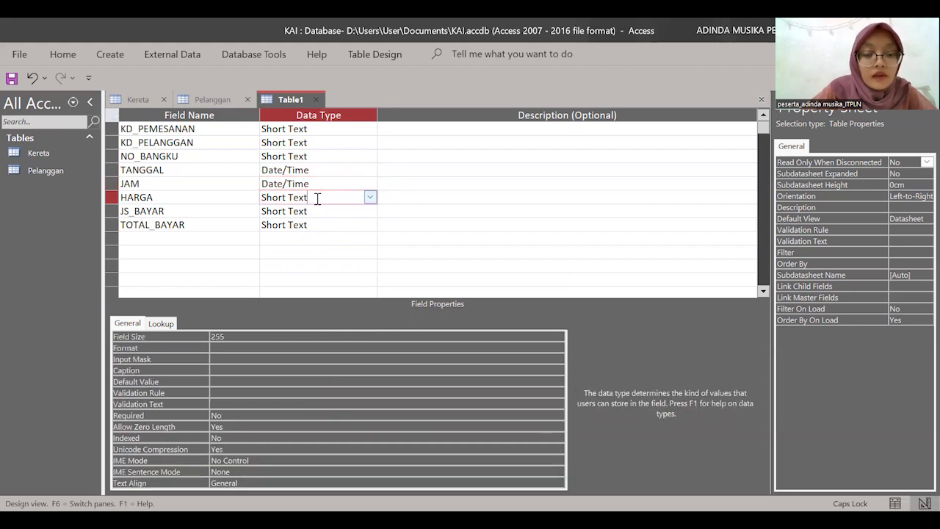
# - Make HARGA a Currency field and set JS_BAYAR's field size to 50
pyautogui.click(371, 197)
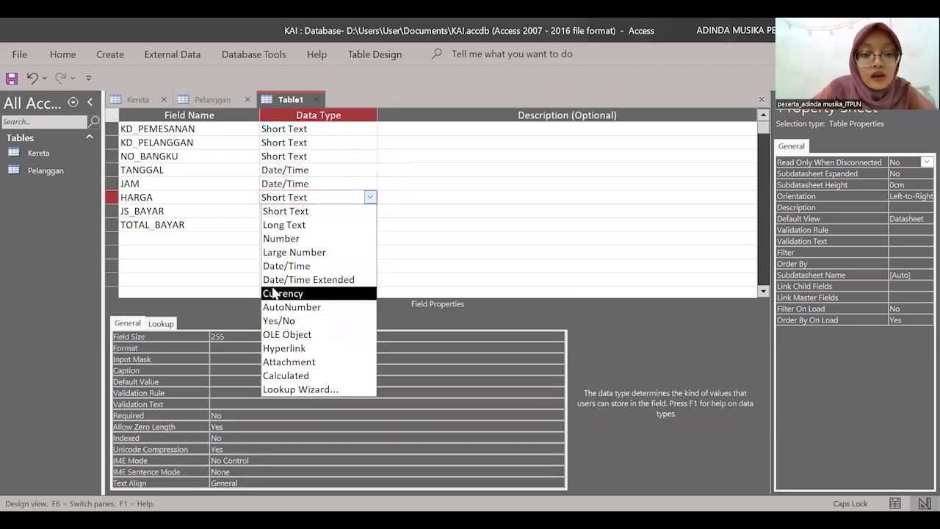
pyautogui.click(273, 291)
pyautogui.click(314, 220)
pyautogui.click(348, 210)
pyautogui.click(244, 336)
pyautogui.press('BackSpace')
pyautogui.press('BackSpace')
pyautogui.press('BackSpace')
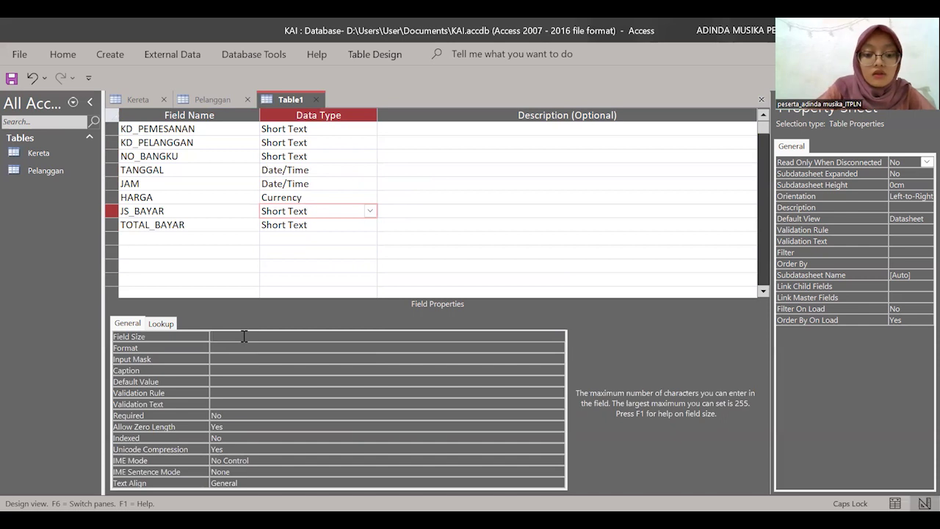
pyautogui.write('50')
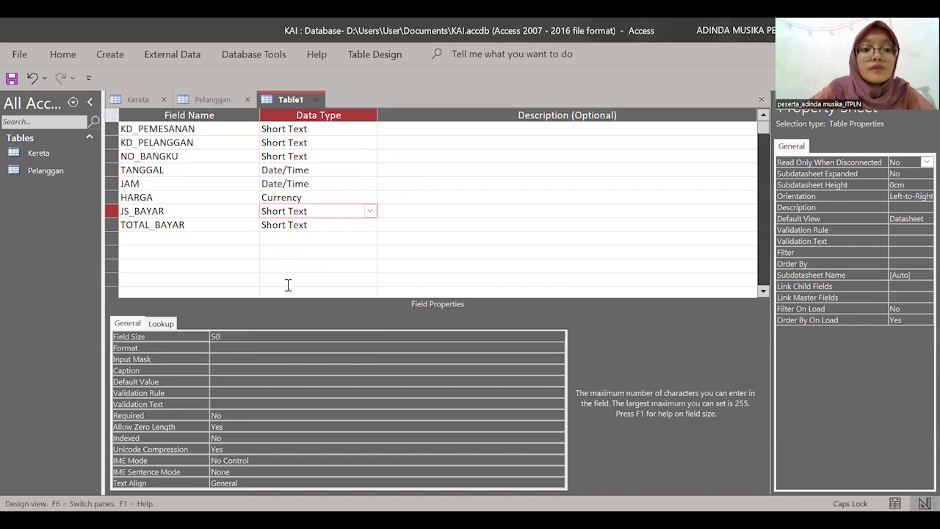
# - Change TOTAL_BAYAR to a Calculated field, bringing up the Expression Builder
pyautogui.click(327, 230)
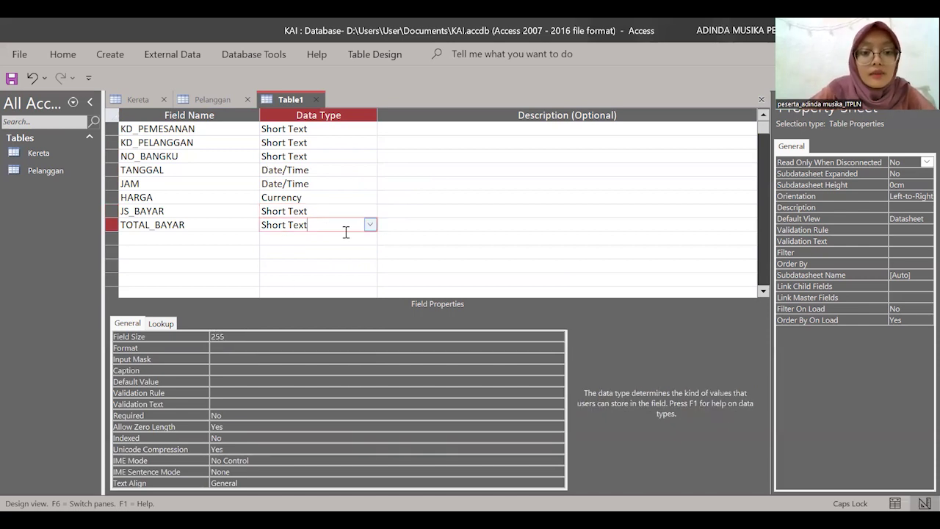
pyautogui.click(370, 225)
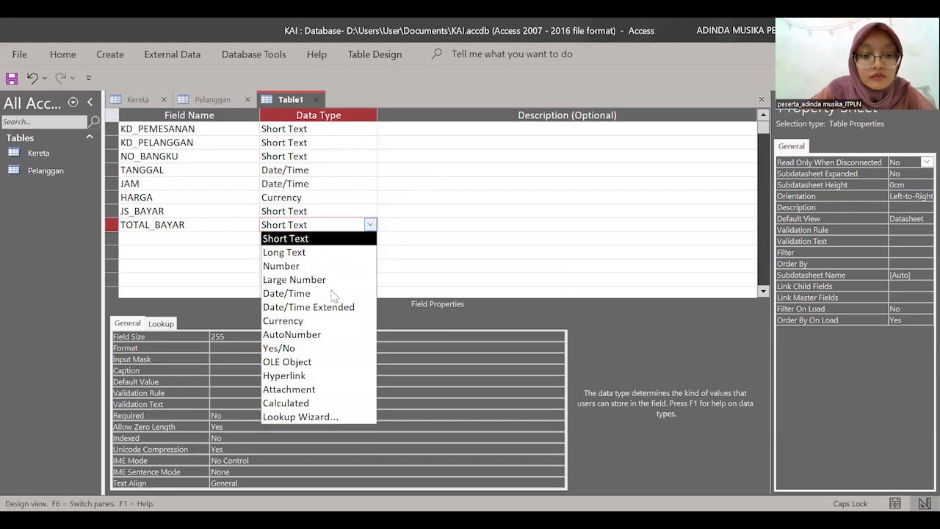
pyautogui.click(299, 402)
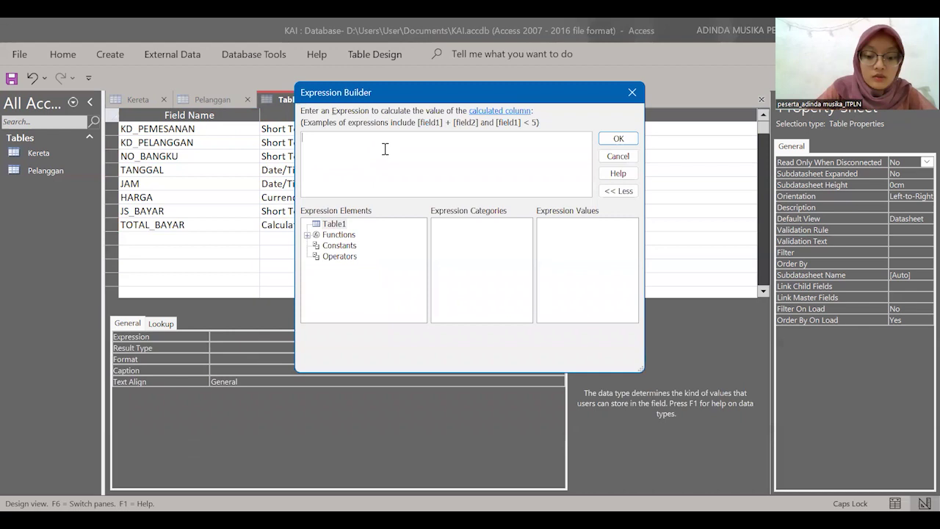
# - Replace the HARGA start with the expression TOTAL_BAYAR = ([HARGA]) and confirm it in Expression Builder
pyautogui.write('HA')
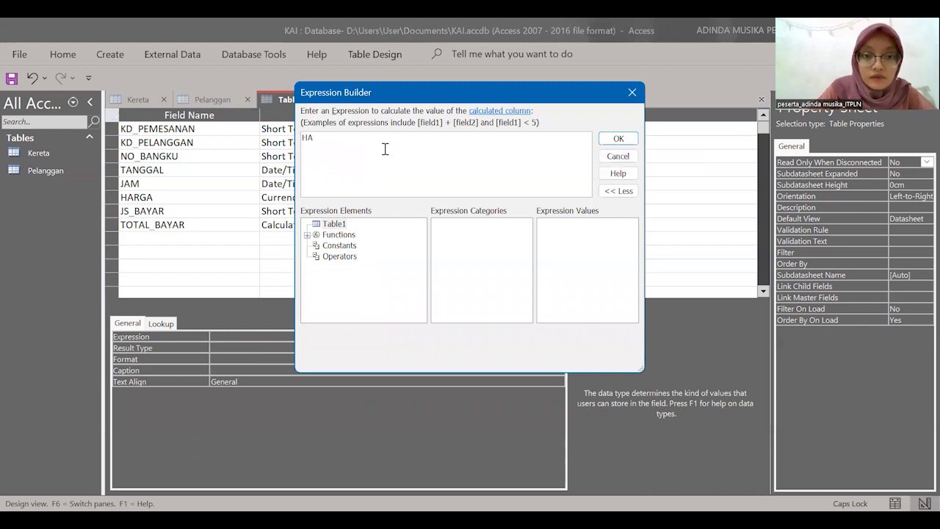
pyautogui.write('RGA =(')
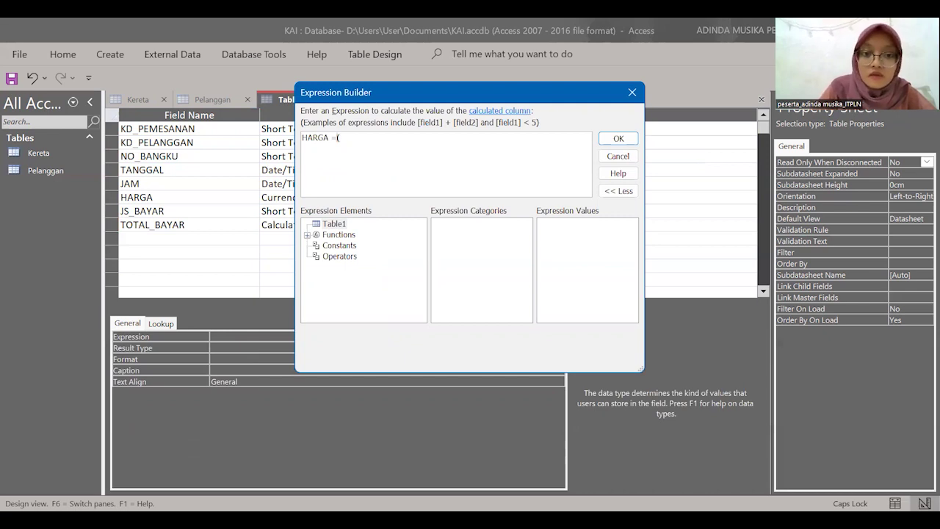
pyautogui.press('BackSpace')
pyautogui.press('BackSpace')
pyautogui.press('BackSpace')
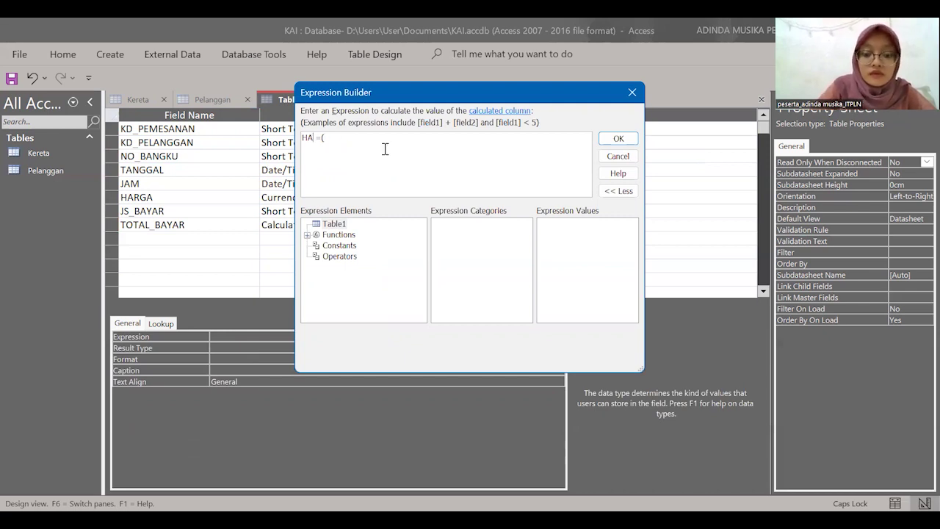
pyautogui.press('BackSpace')
pyautogui.press('BackSpace')
pyautogui.write('TOTAL')
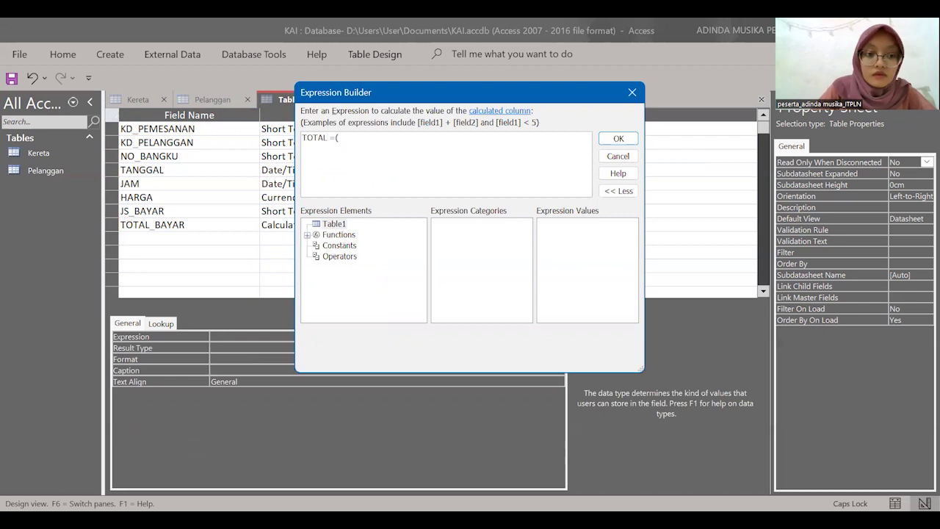
pyautogui.write('_BAYAR =')
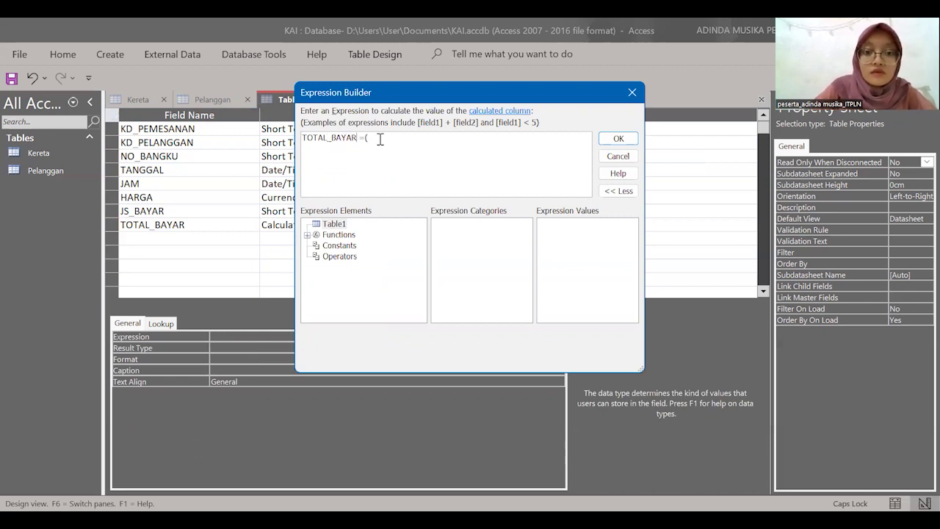
pyautogui.write('(')
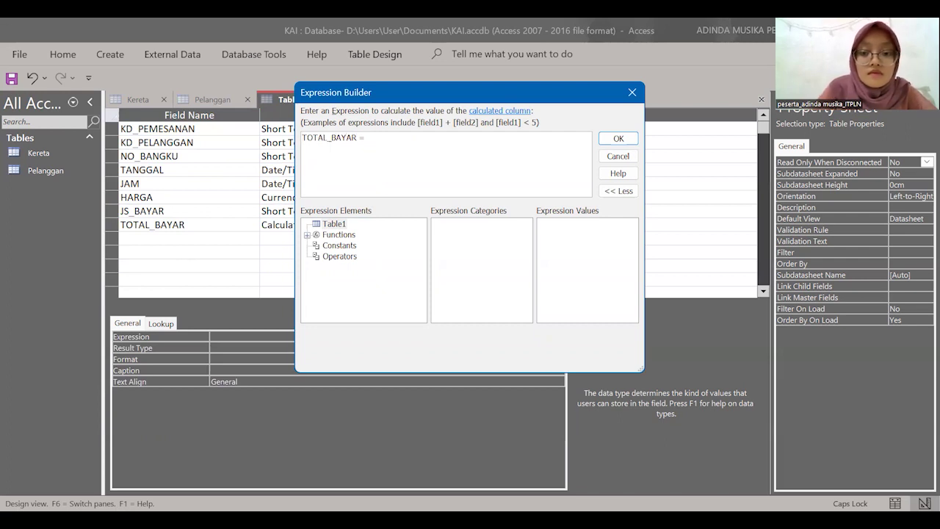
pyautogui.write('(')
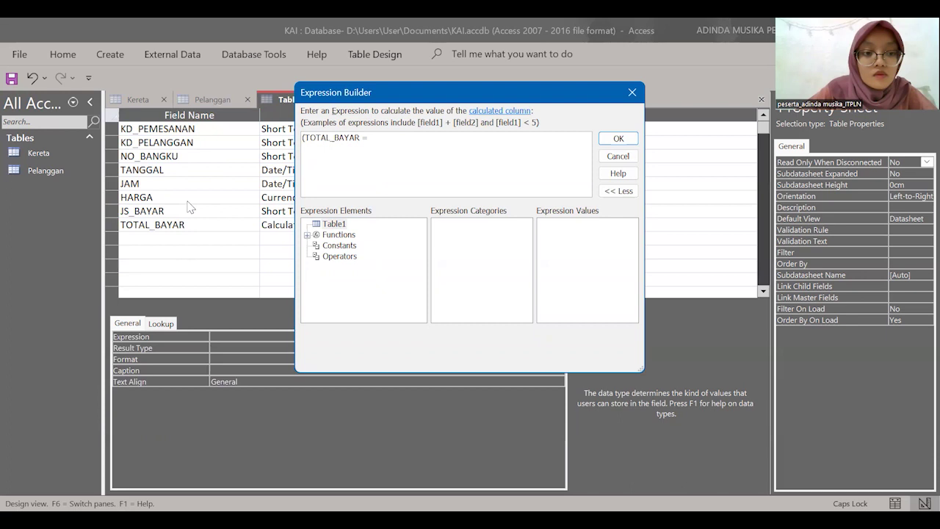
pyautogui.click(371, 138)
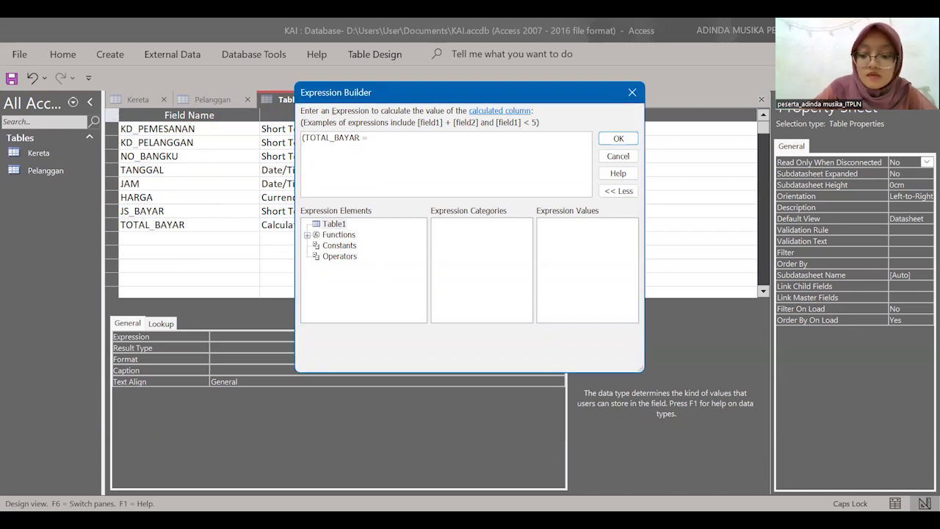
pyautogui.write('[')
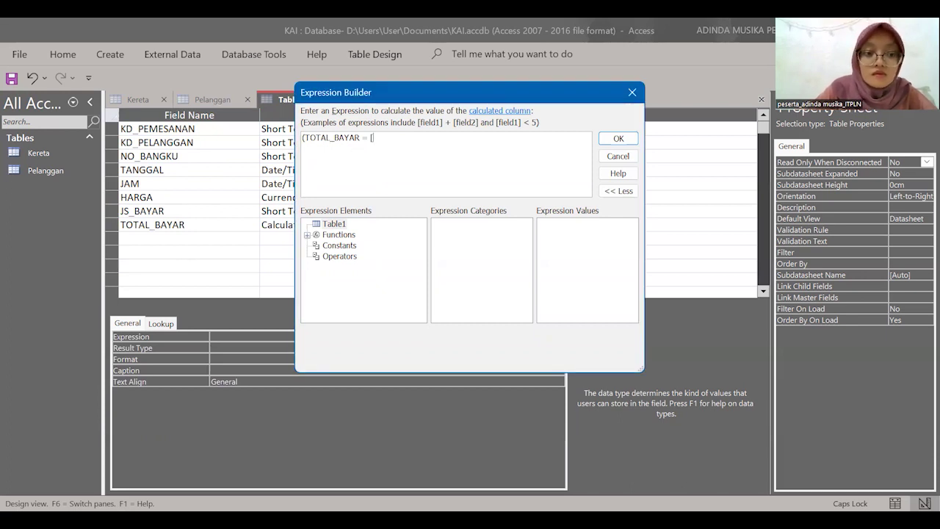
pyautogui.write('HARGA]')
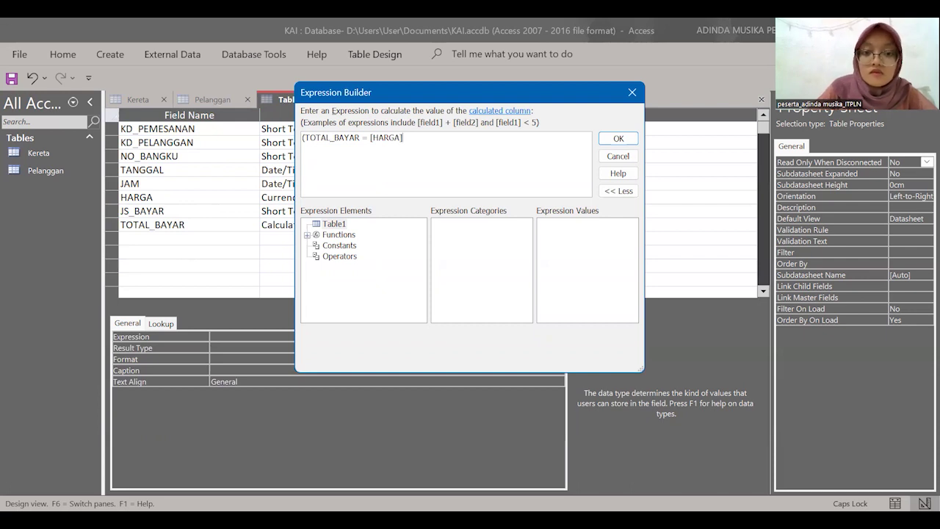
pyautogui.write(')')
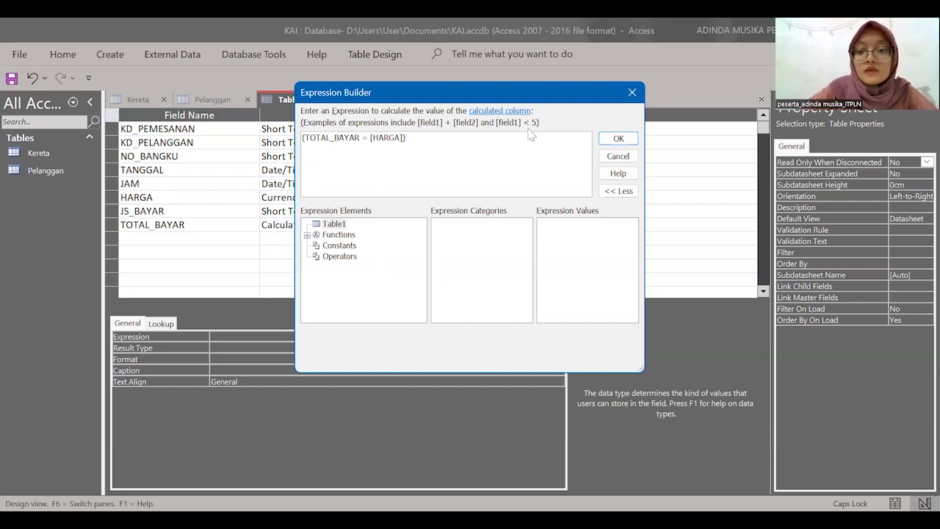
pyautogui.click(617, 139)
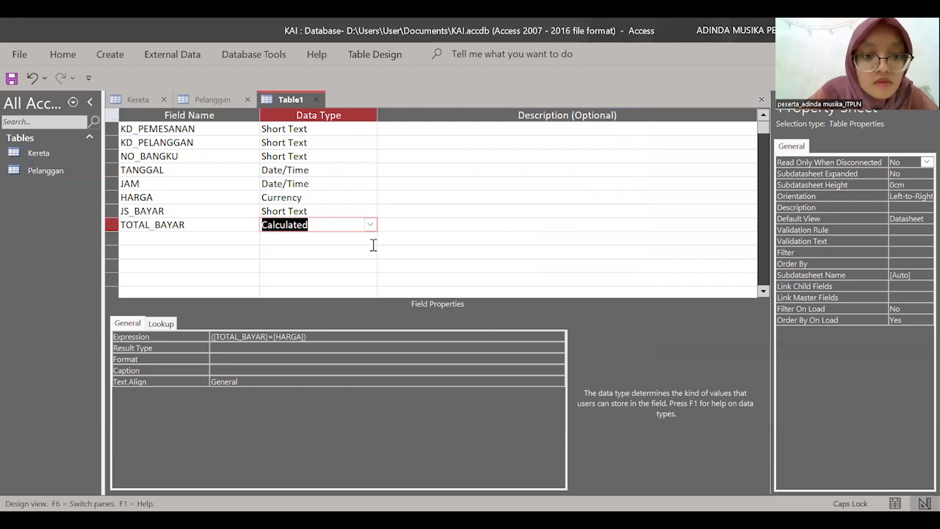
# - Try saving the table as Transaksi without a primary key, dismissing the resulting expression errors
pyautogui.click(372, 238)
pyautogui.click(424, 250)
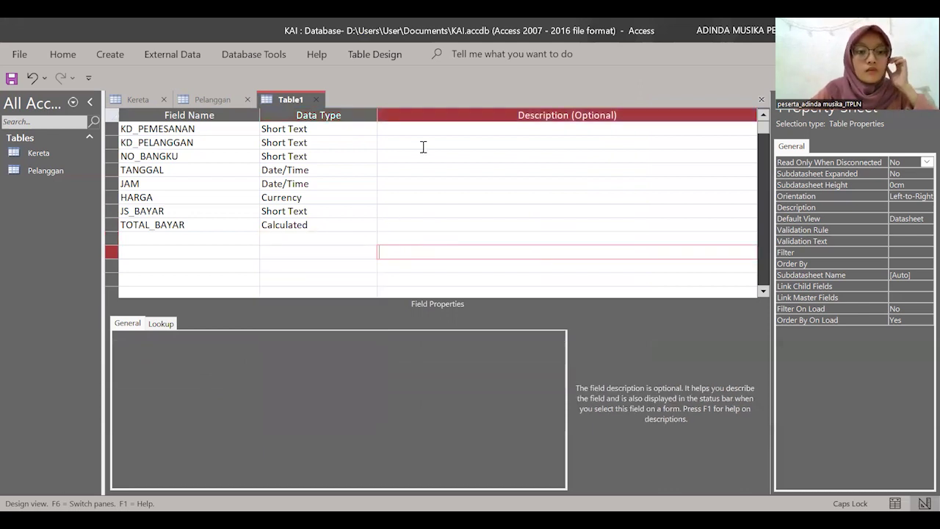
pyautogui.hotkey('ctrl', 's')
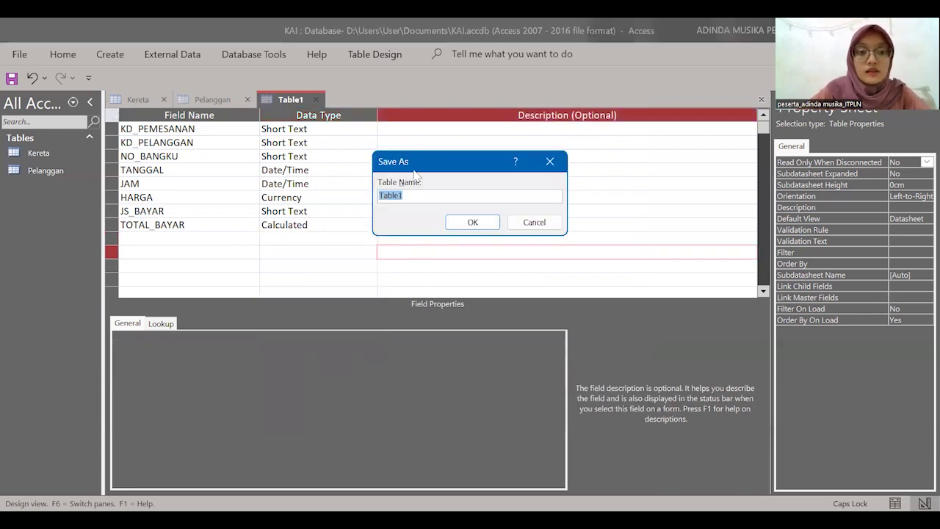
pyautogui.write('Tr')
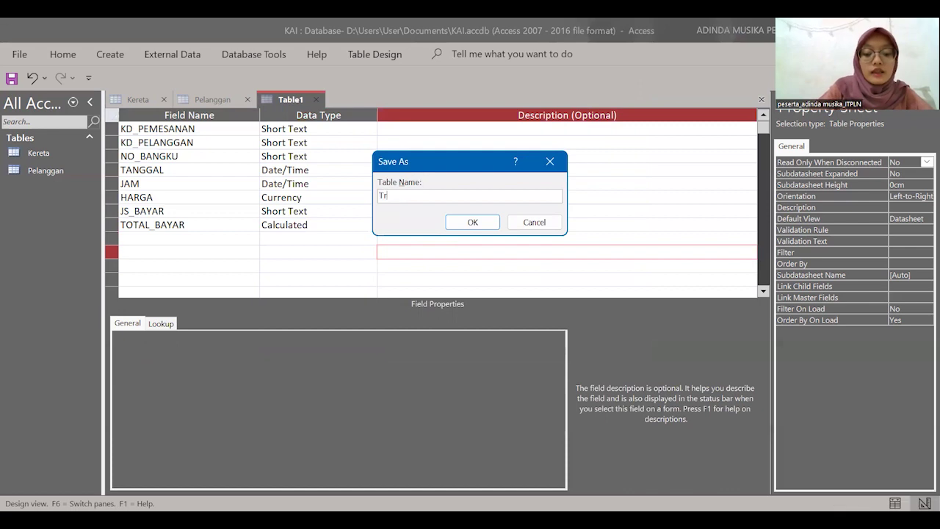
pyautogui.write('ansaksi')
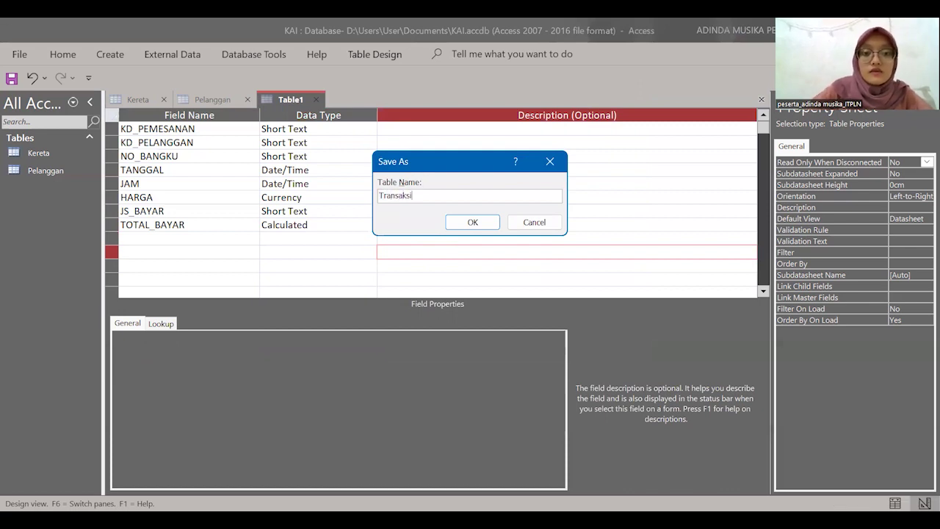
pyautogui.click(472, 223)
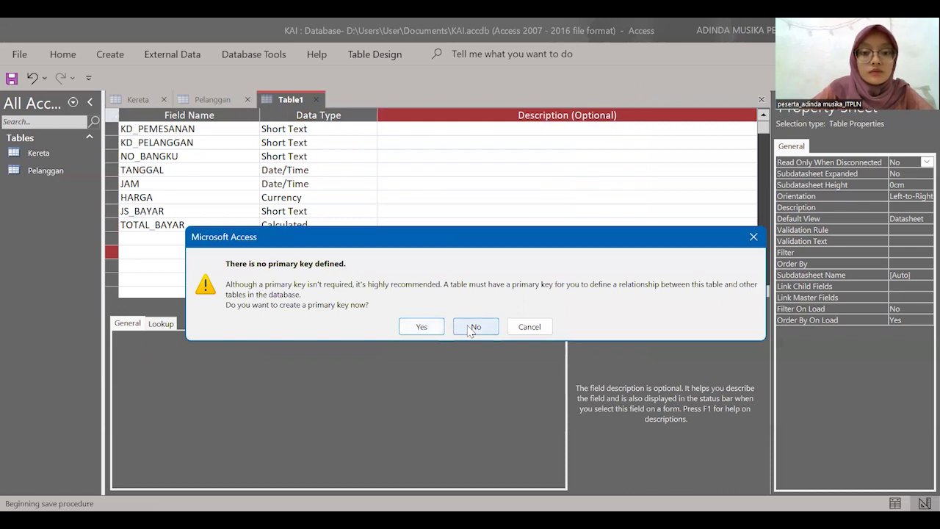
pyautogui.click(471, 329)
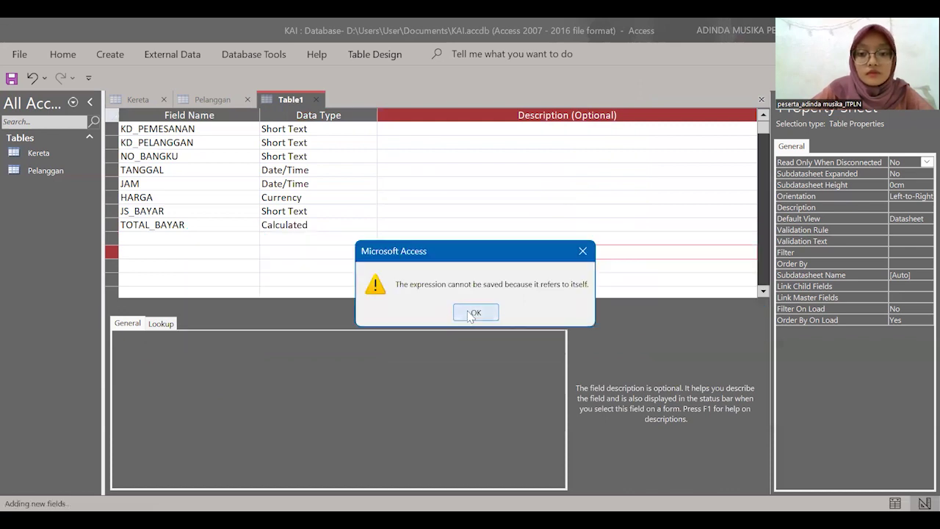
pyautogui.click(470, 313)
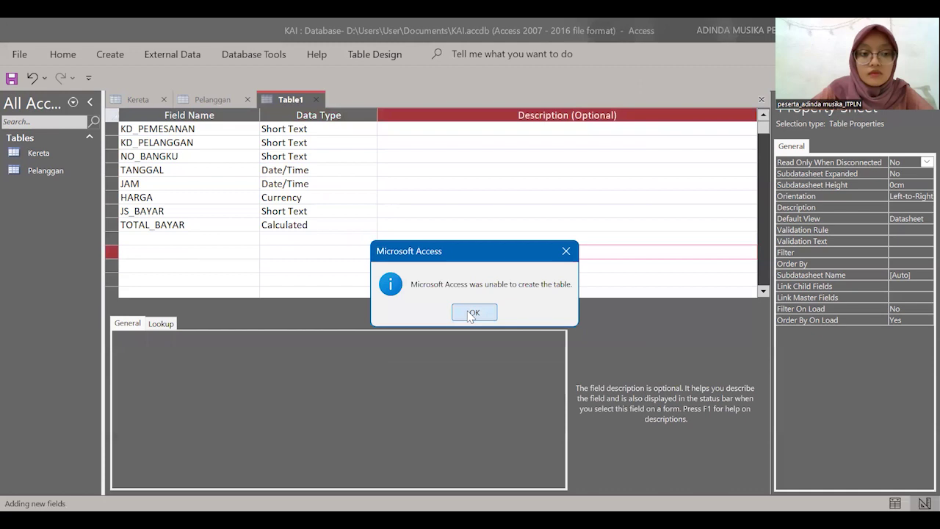
pyautogui.click(474, 312)
# - Change TOTAL_BAYAR to Currency and save the table as Transaksi without a primary key
pyautogui.doubleClick(314, 227)
pyautogui.press('BackSpace')
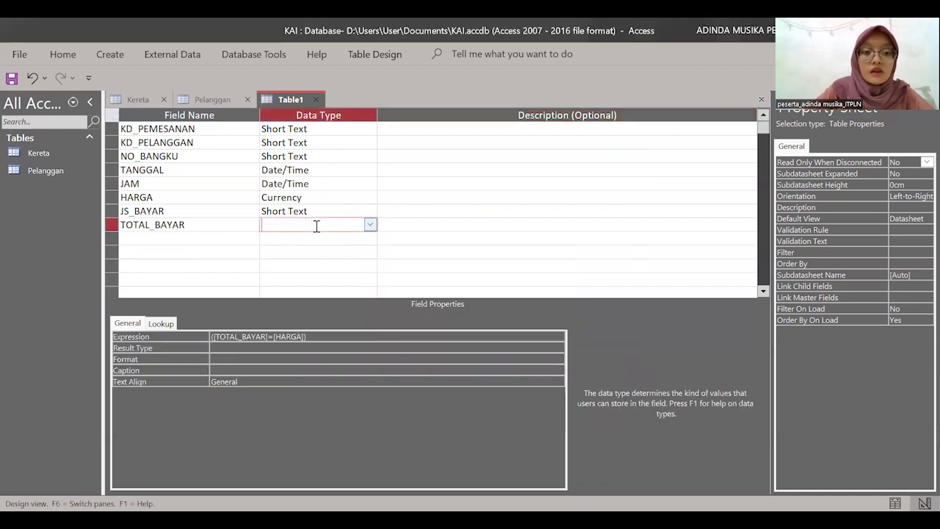
pyautogui.click(370, 225)
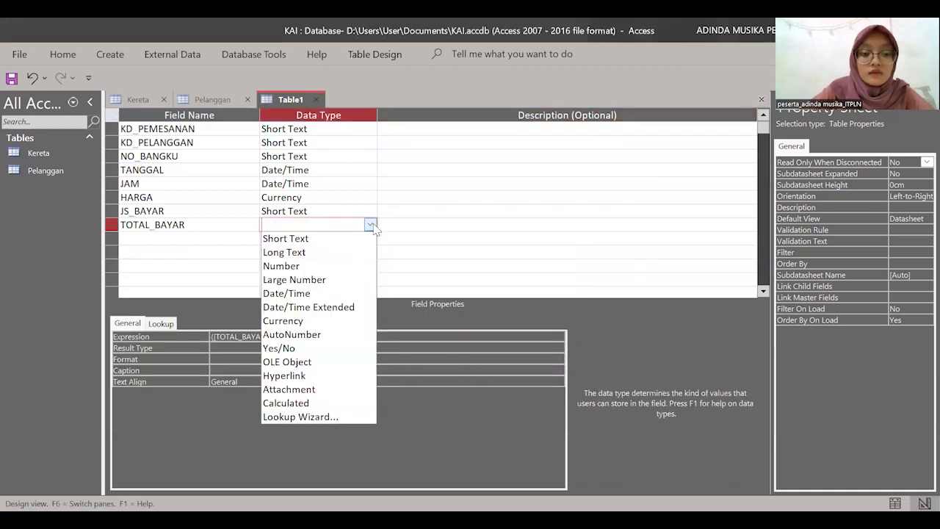
pyautogui.click(292, 321)
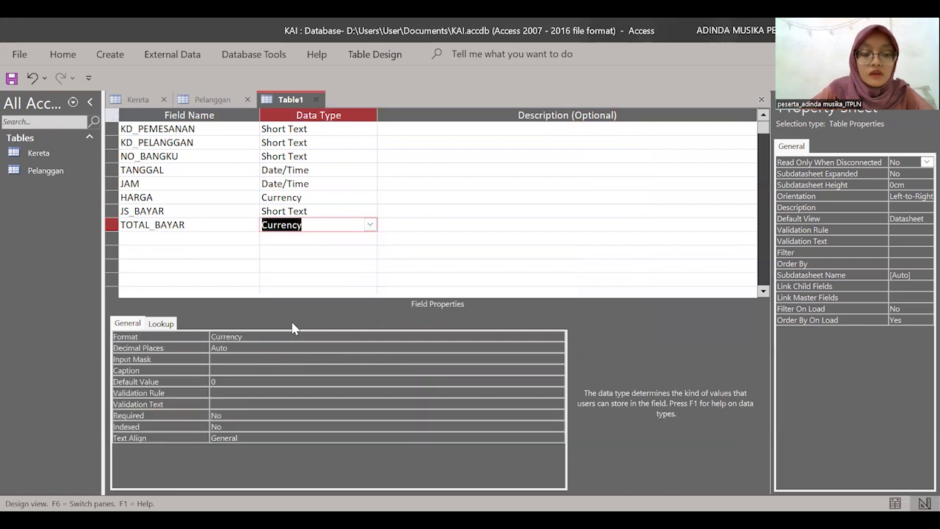
pyautogui.click(383, 266)
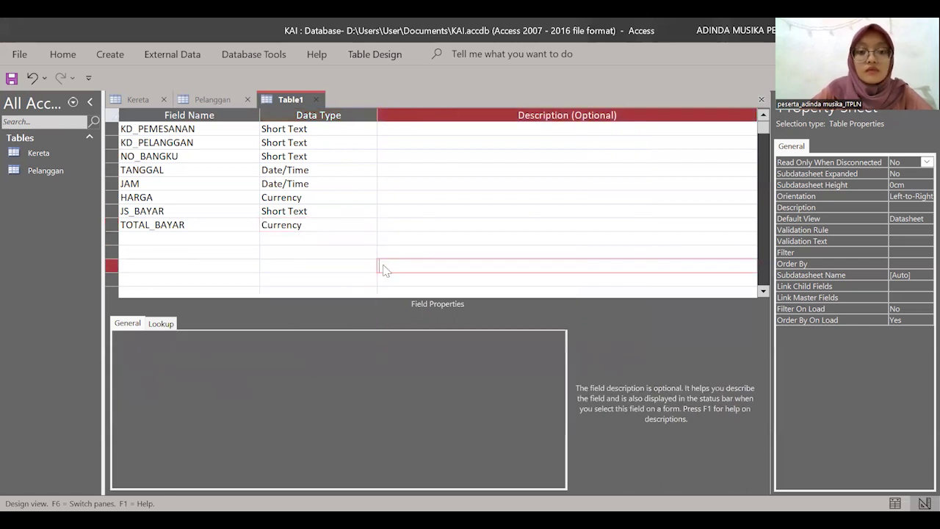
pyautogui.hotkey('ctrl', 's')
pyautogui.click(473, 222)
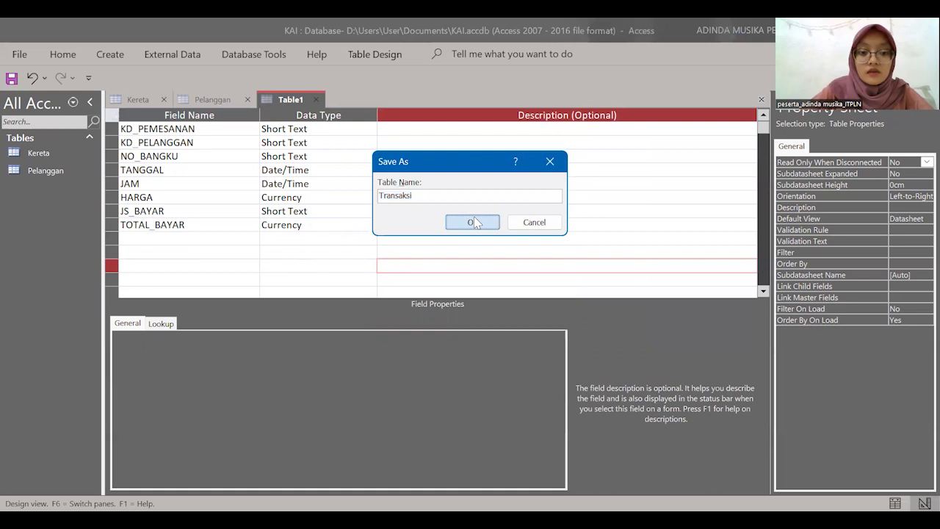
pyautogui.click(474, 327)
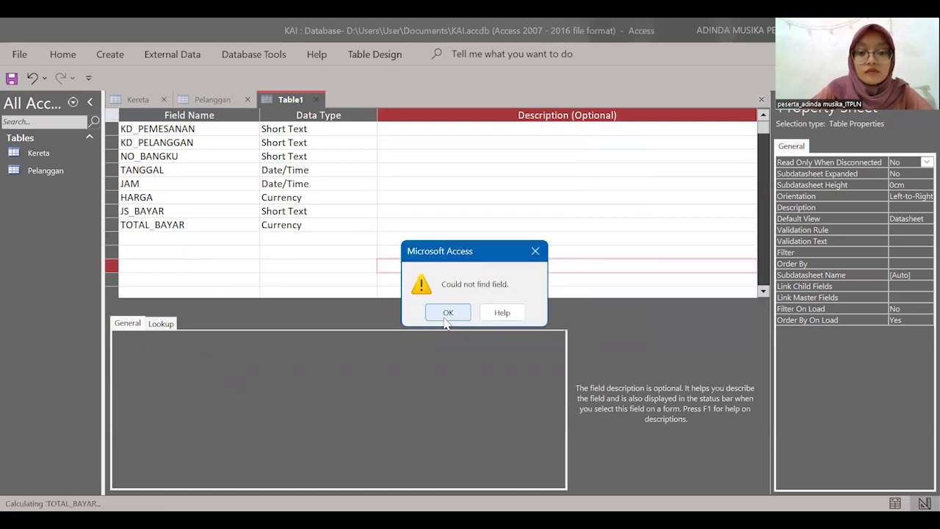
pyautogui.click(444, 316)
# - Review the TOTAL_BAYAR and JAM field properties, then start a new table in design view
pyautogui.click(330, 228)
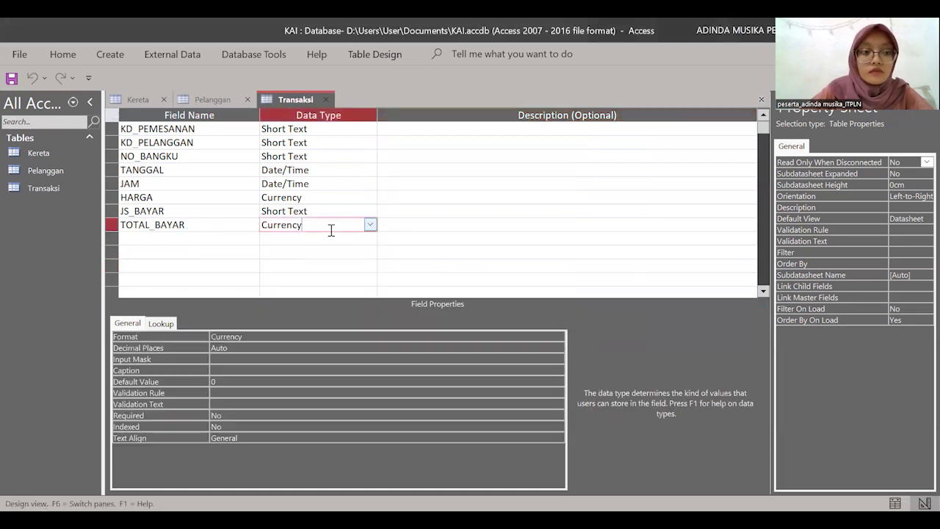
pyautogui.click(446, 185)
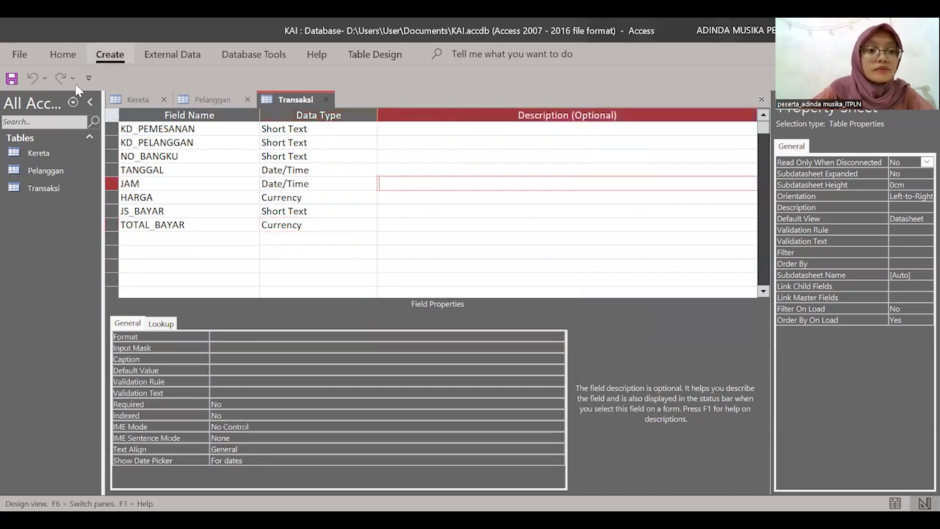
pyautogui.click(106, 91)
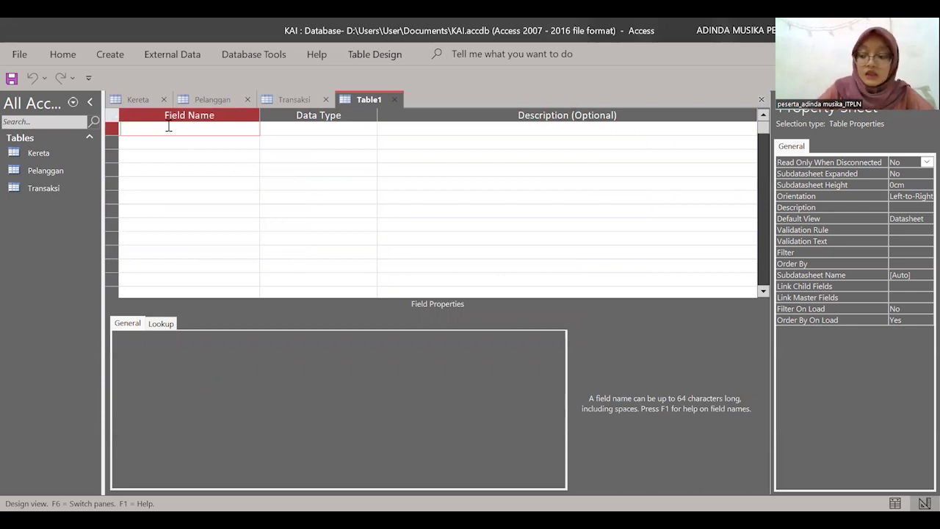
# - Enter the field names KD_PEMESANAN, KD_KERETA and RUTE_KEBERANGKATAN in capitals
pyautogui.write('k')
pyautogui.press('BackSpace')
pyautogui.press('capslock')
pyautogui.write('KD_PEMESANAN')
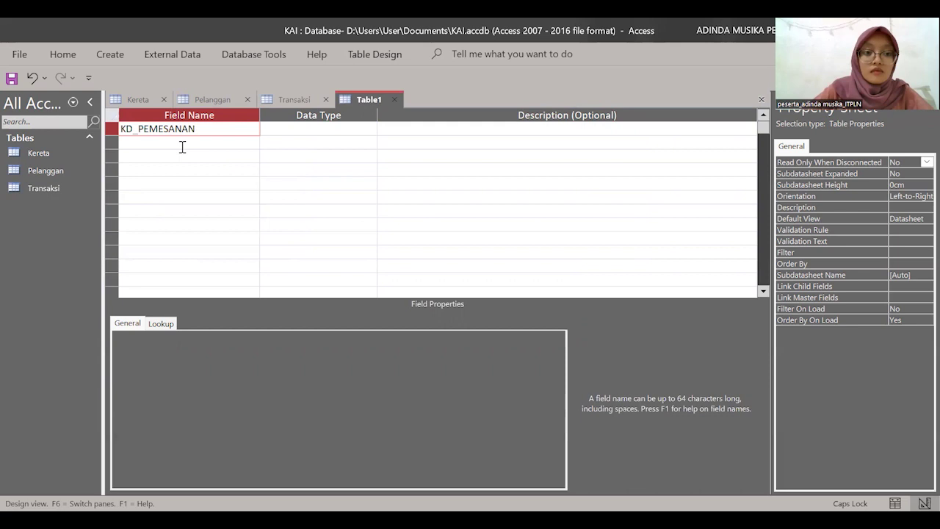
pyautogui.click(180, 143)
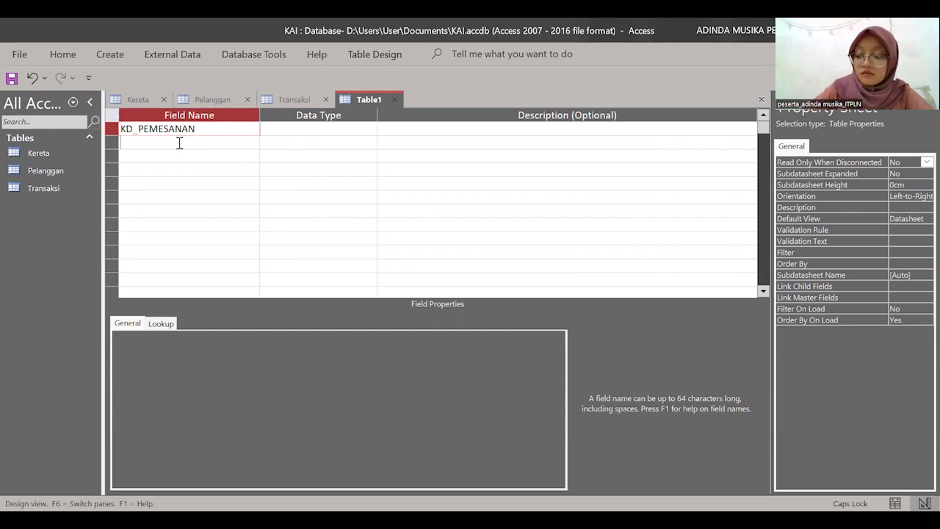
pyautogui.write('KD_KERETA')
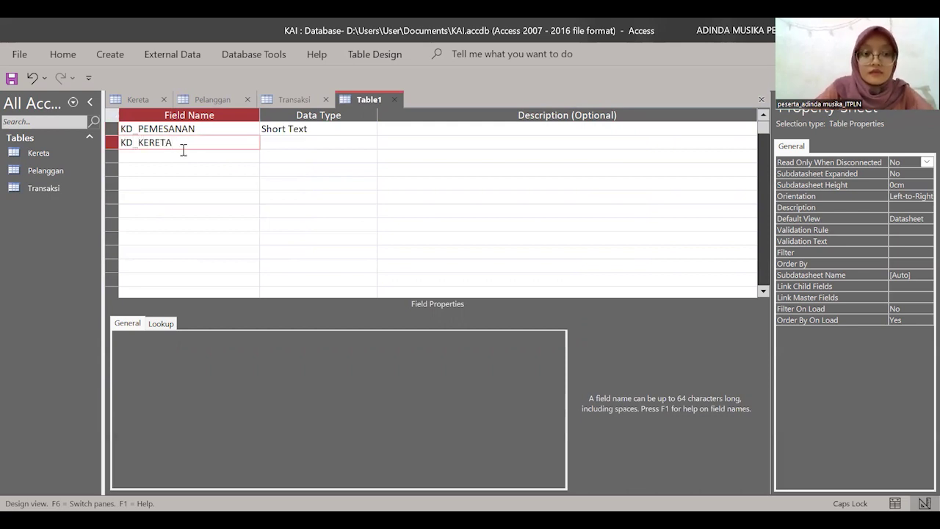
pyautogui.click(186, 154)
pyautogui.write('RUTE_K')
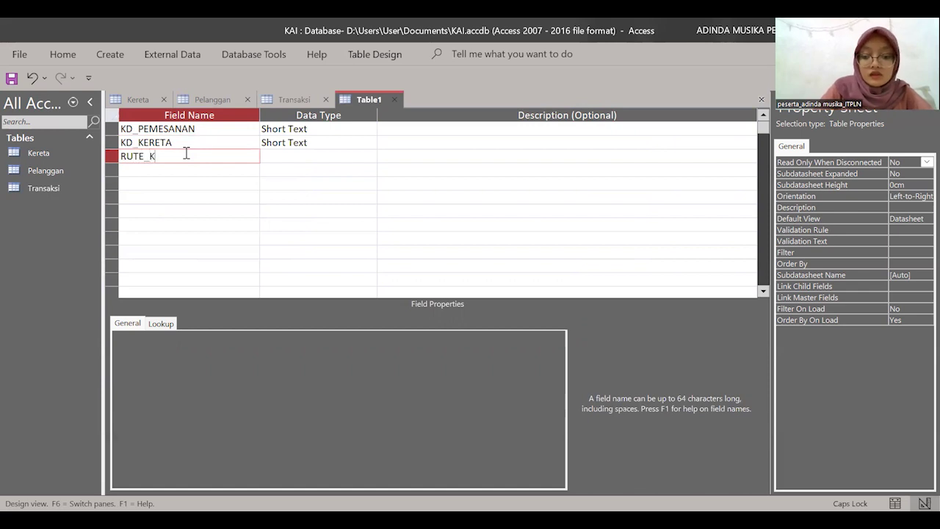
pyautogui.write('EBERANGKATAN')
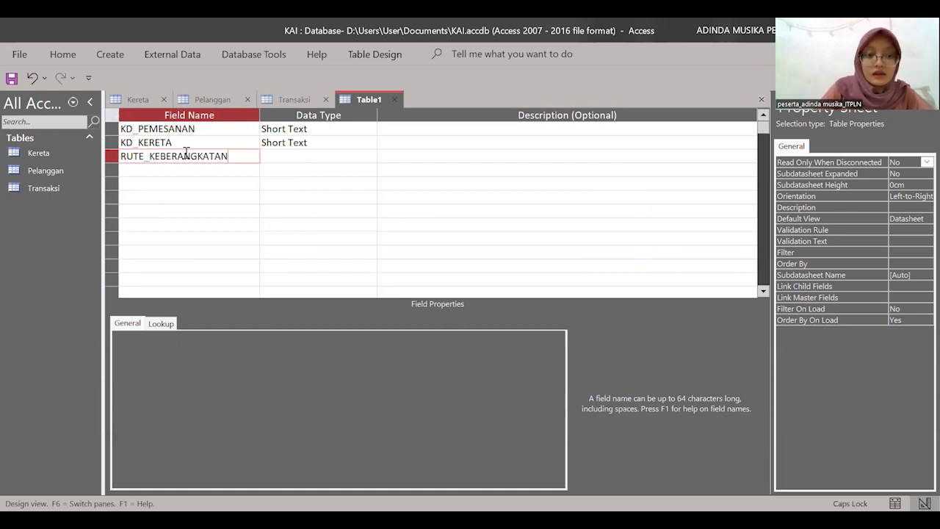
# - Check each field's Short Text data type and field size, leaving them unchanged
pyautogui.click(322, 130)
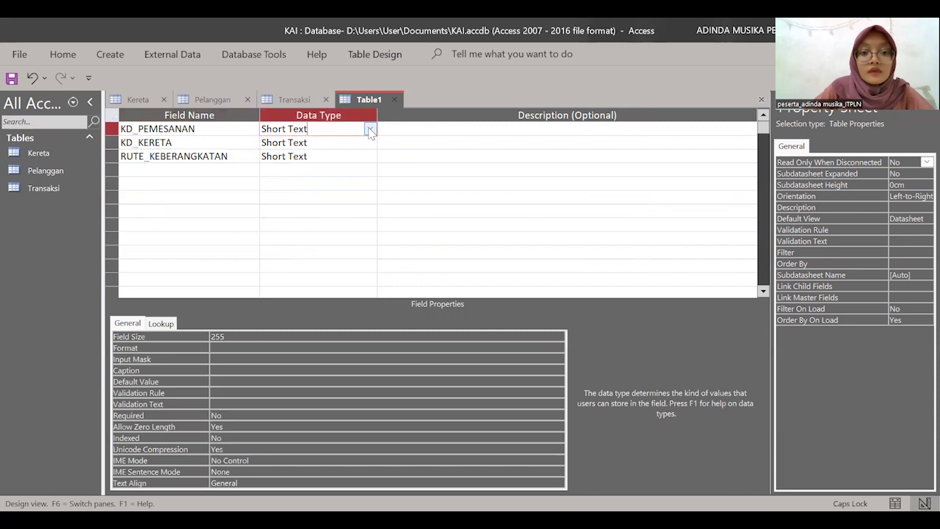
pyautogui.click(260, 334)
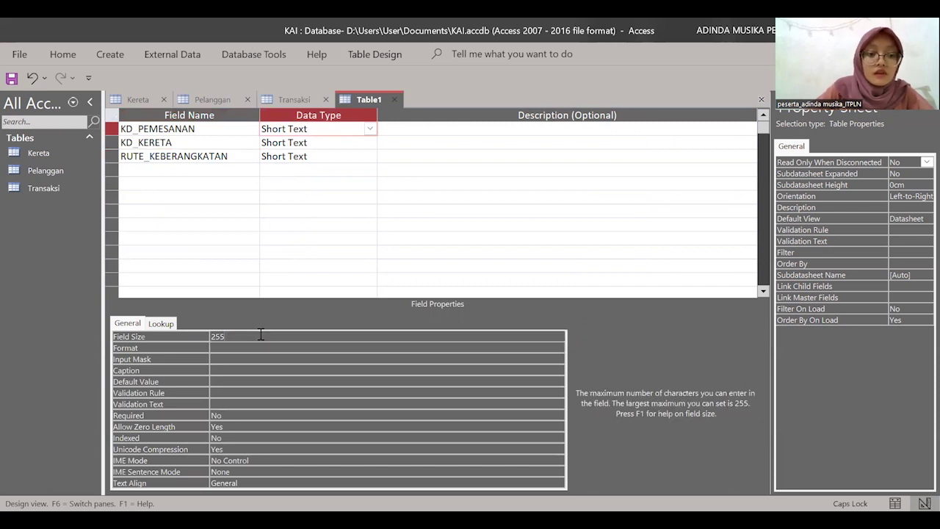
pyautogui.click(312, 143)
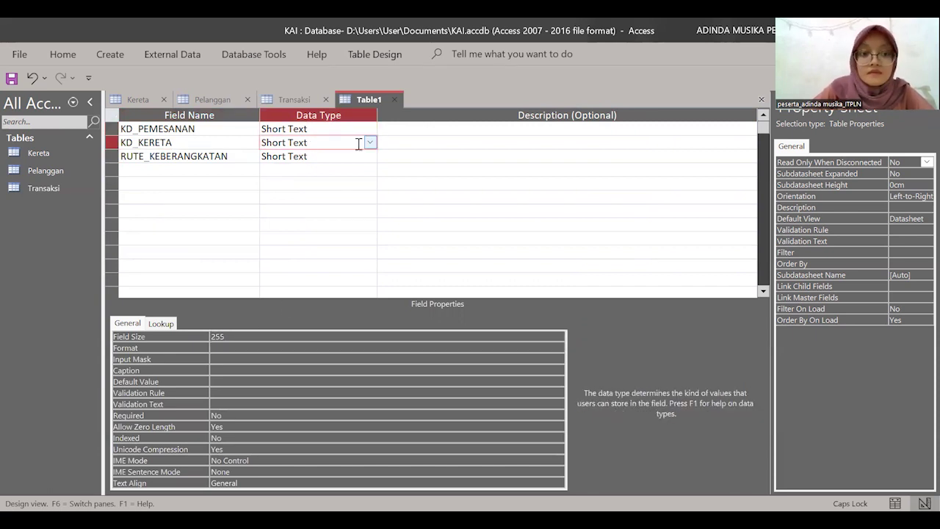
pyautogui.click(238, 338)
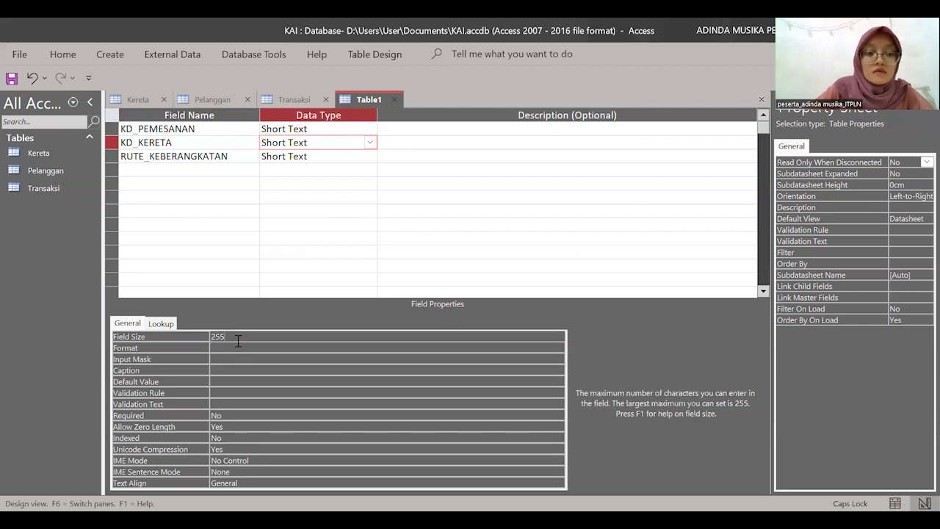
pyautogui.click(330, 156)
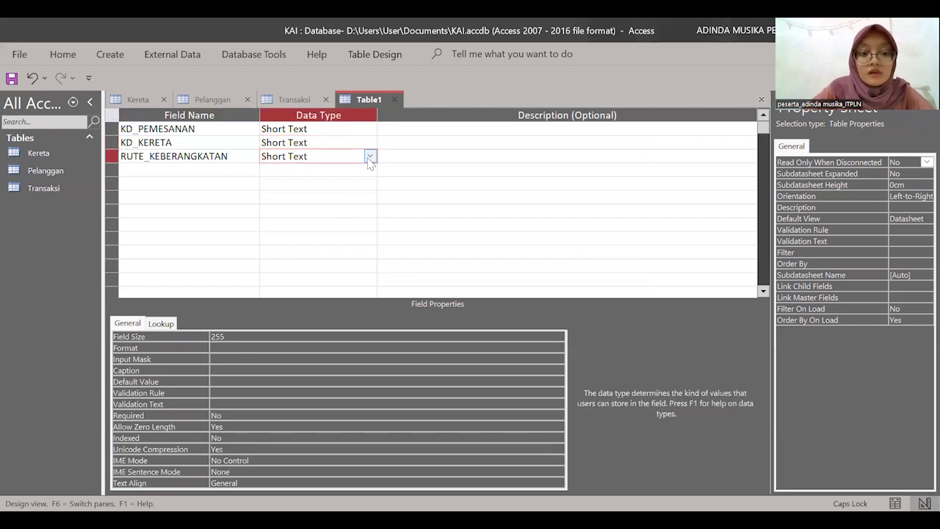
pyautogui.click(370, 156)
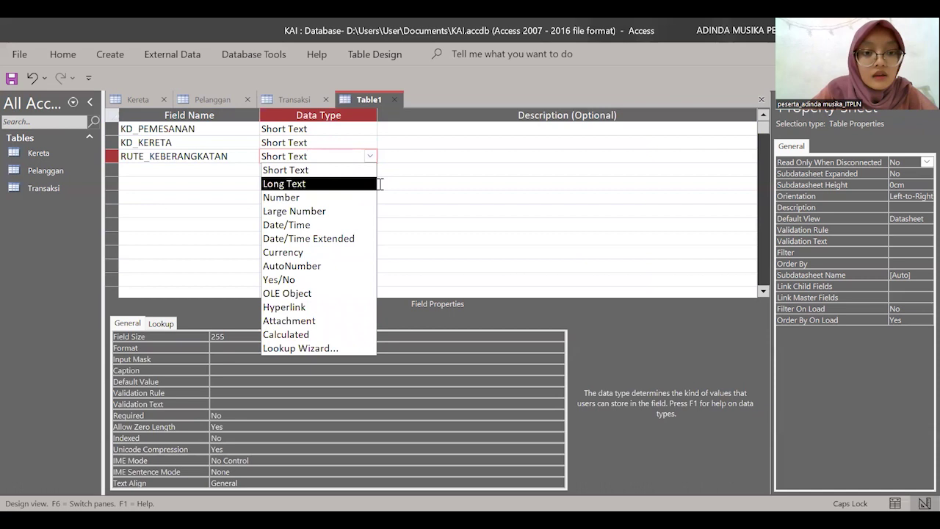
pyautogui.click(467, 160)
# - Compare with the Transaksi and Kereta designs, then make RUTE_KEBERANGKATAN a Long Text field
pyautogui.click(292, 100)
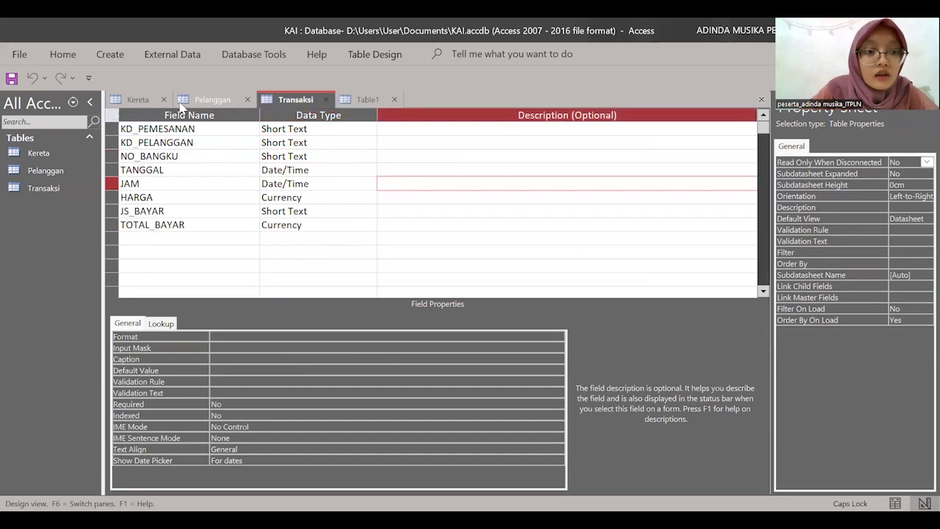
pyautogui.click(130, 103)
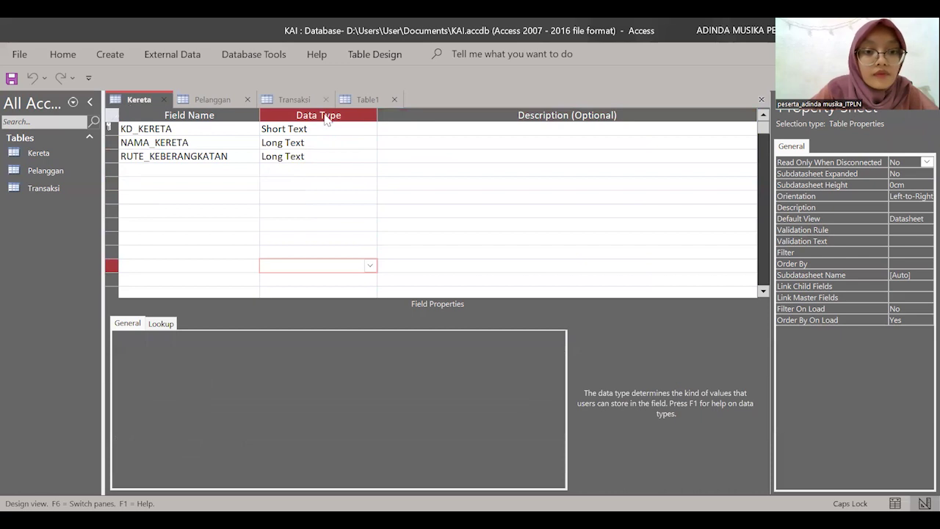
pyautogui.click(362, 98)
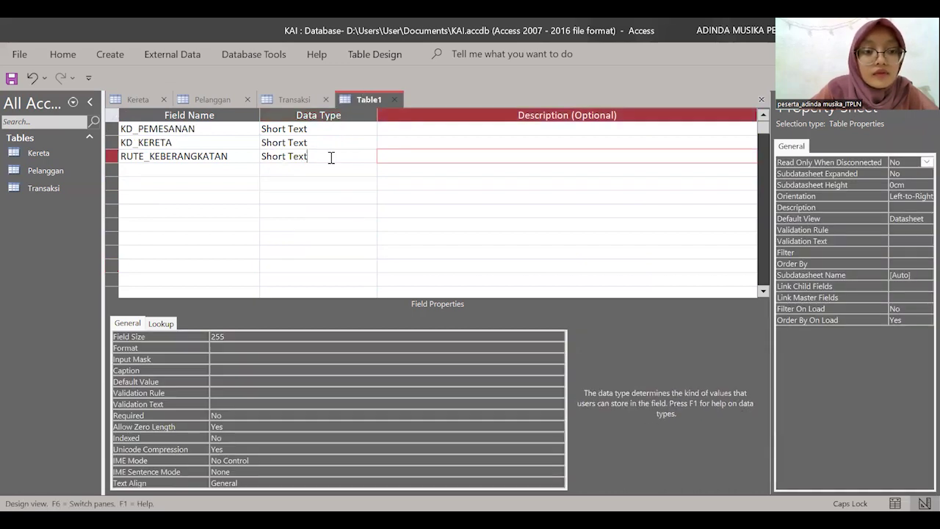
pyautogui.click(339, 158)
pyautogui.click(370, 156)
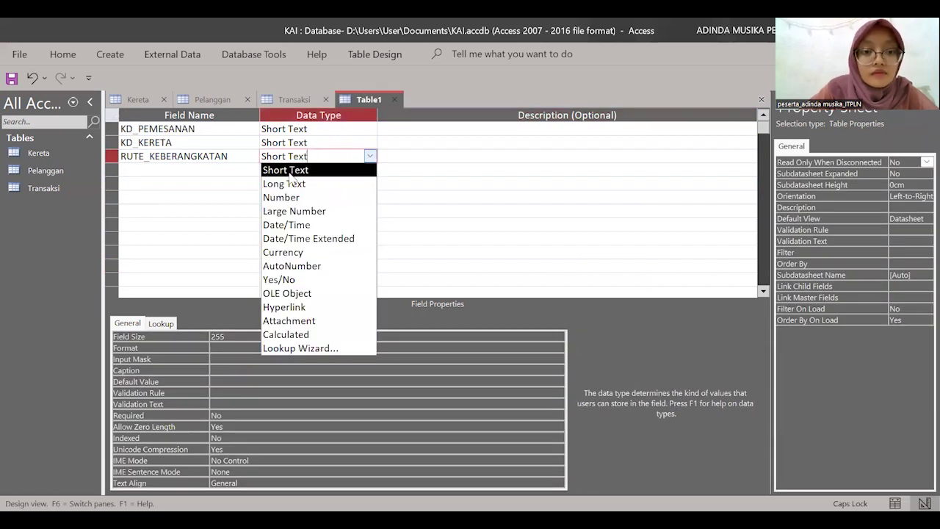
pyautogui.click(298, 185)
pyautogui.click(478, 191)
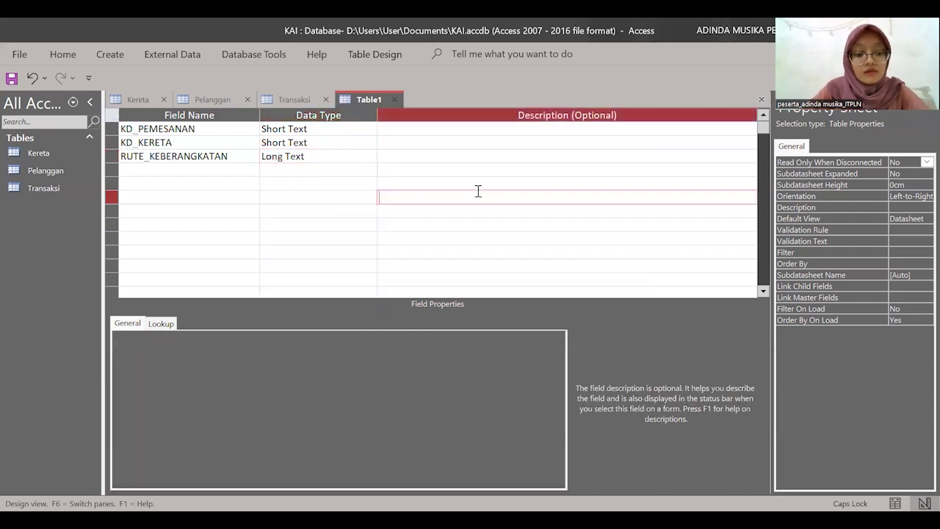
# - Save the new table as Detail without adding a primary key
pyautogui.hotkey('ctrl', 's')
pyautogui.press('capslock')
pyautogui.write('Detail')
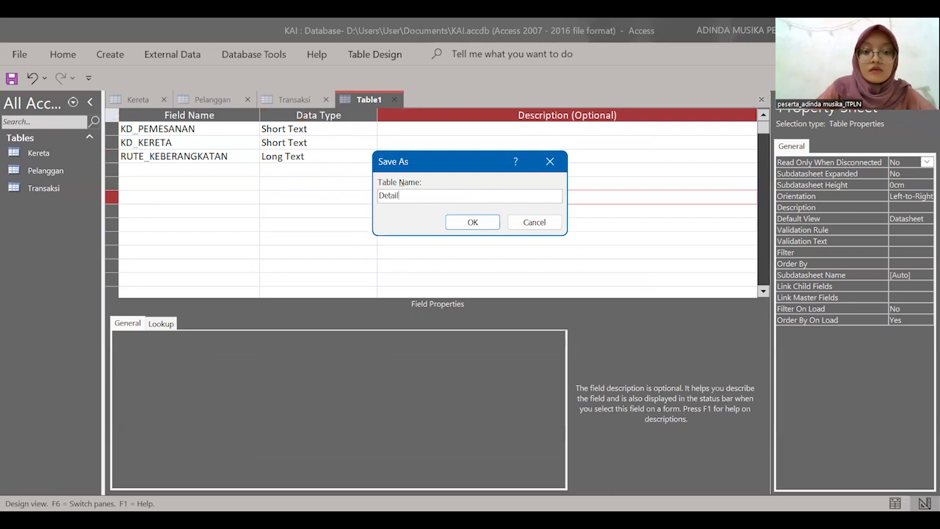
pyautogui.click(478, 228)
pyautogui.click(478, 325)
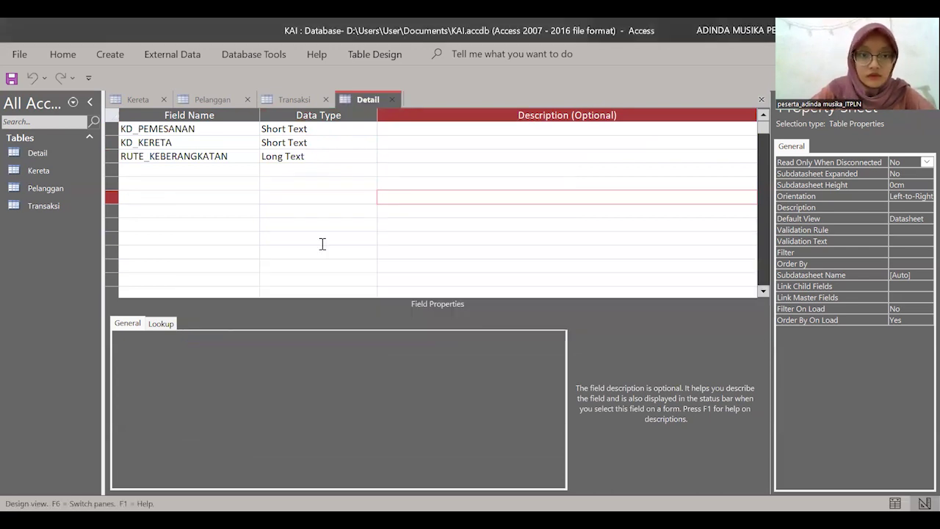
# - Set KD_PELANGGAN as Pelanggan's primary key and KD_PEMESANAN as Transaksi's primary key
pyautogui.click(138, 100)
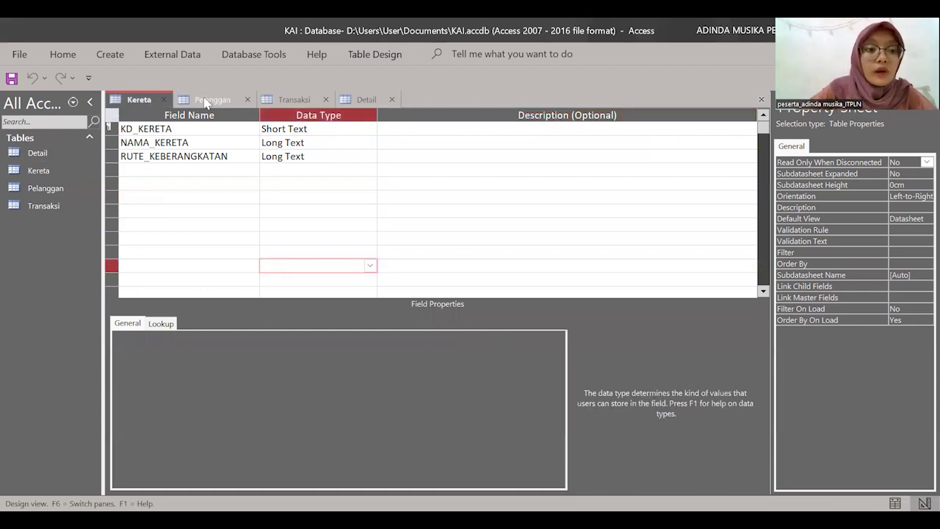
pyautogui.click(184, 99)
pyautogui.click(111, 129)
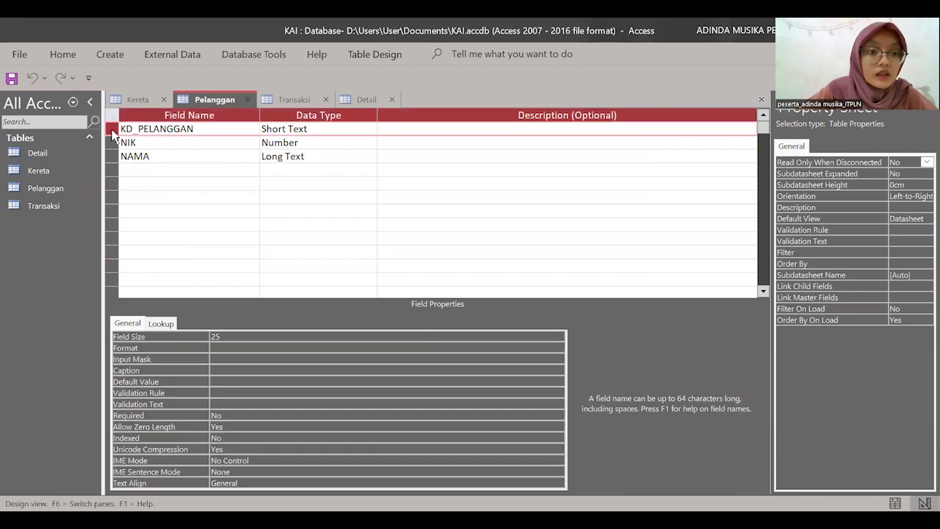
pyautogui.rightClick(112, 130)
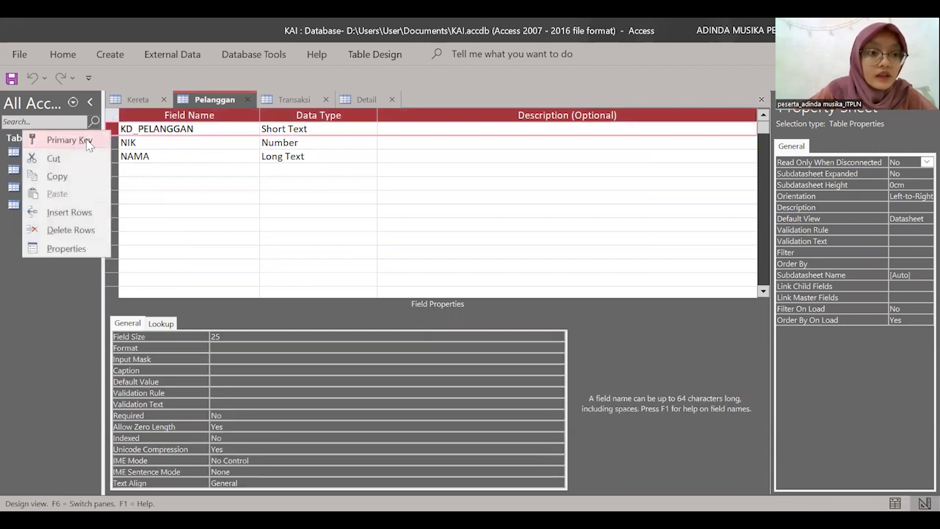
pyautogui.click(70, 139)
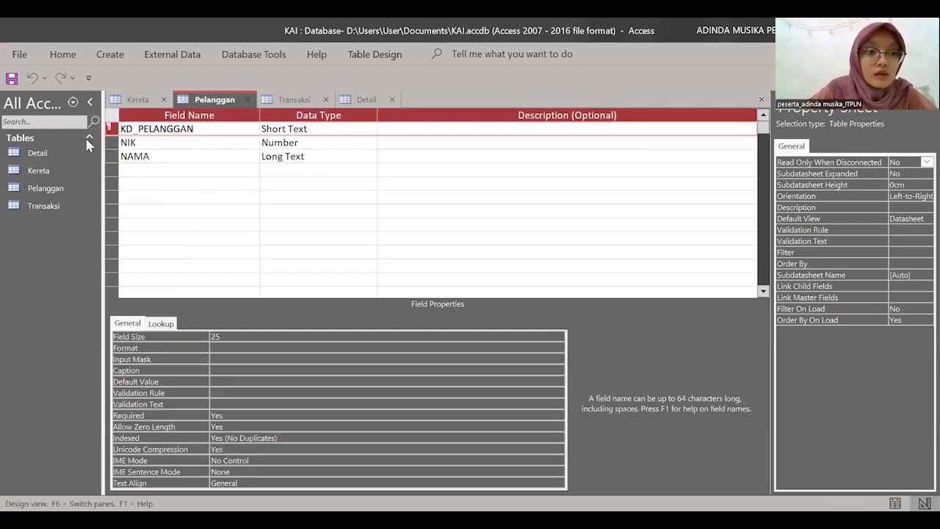
pyautogui.click(269, 99)
pyautogui.click(128, 128)
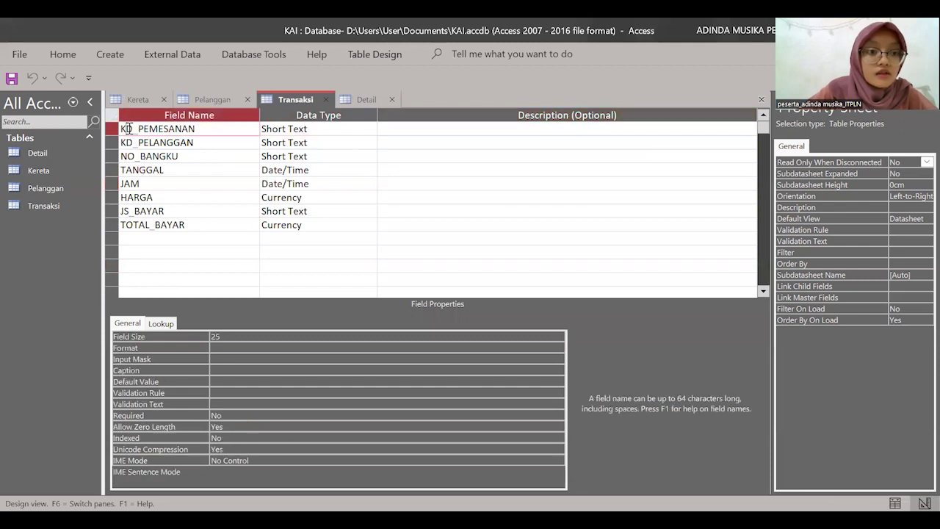
pyautogui.rightClick(112, 129)
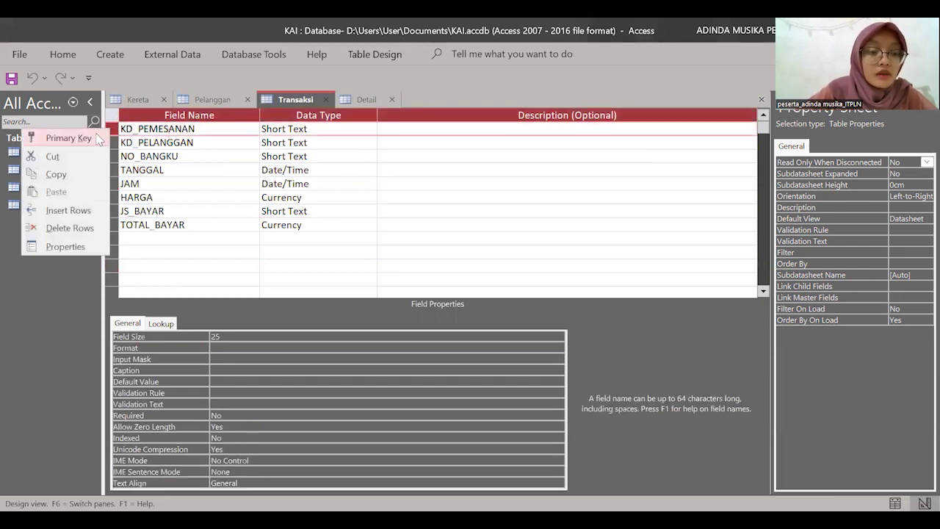
pyautogui.click(68, 138)
# - Close the Kereta, Pelanggan, Transaksi and Detail designs, saving changes when prompted
pyautogui.click(353, 103)
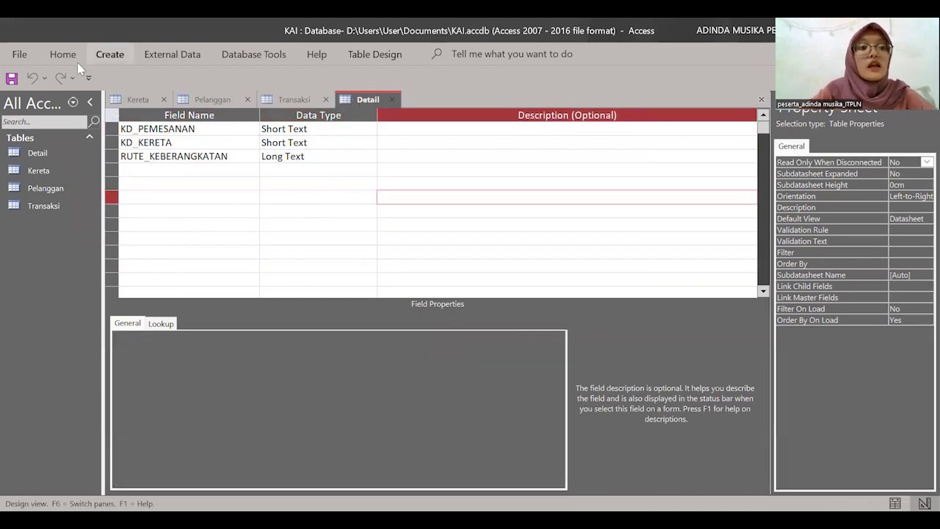
pyautogui.click(169, 56)
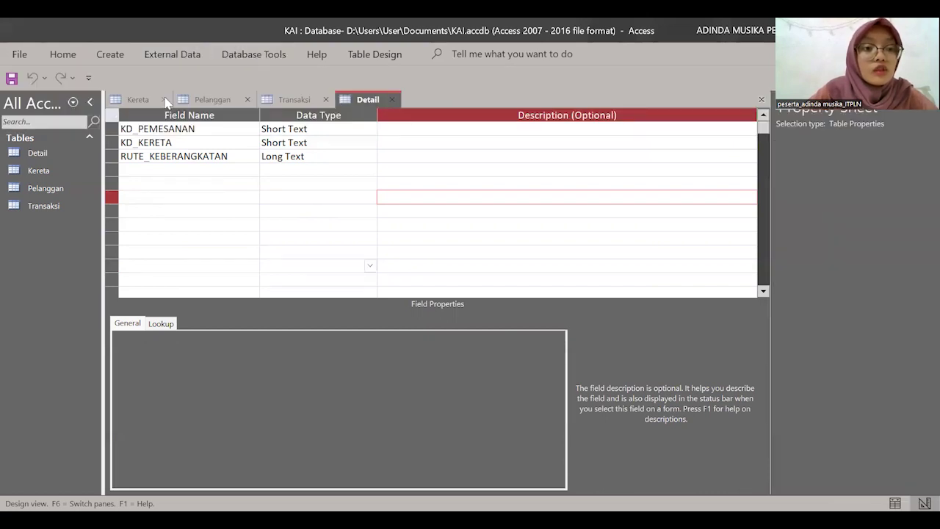
pyautogui.click(163, 99)
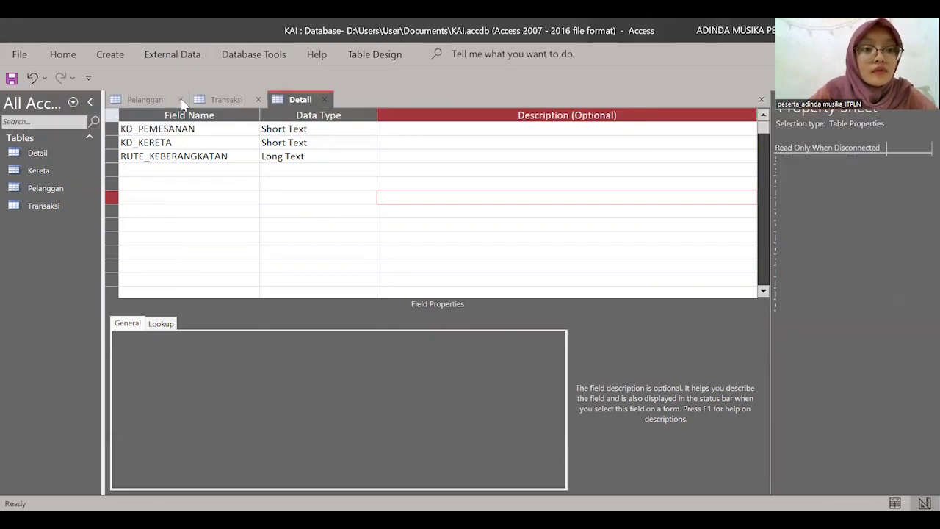
pyautogui.click(181, 100)
pyautogui.click(424, 313)
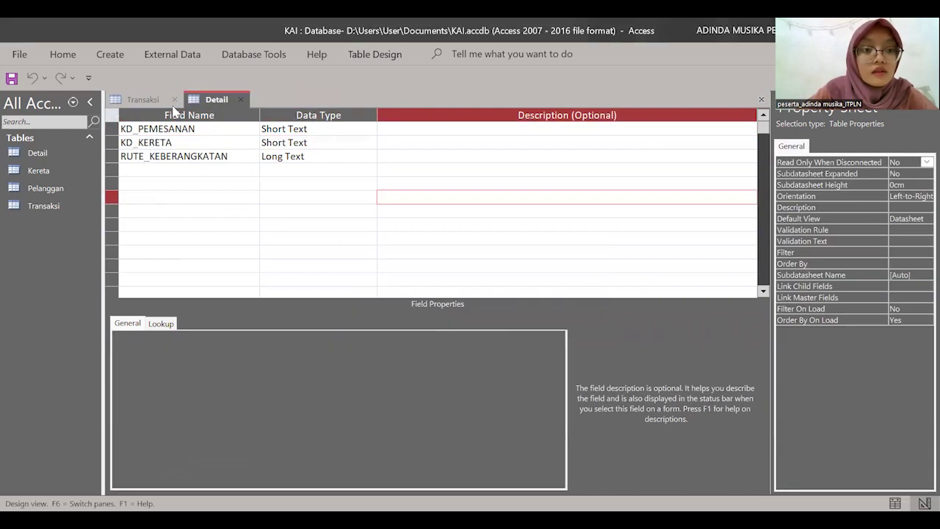
pyautogui.click(175, 100)
pyautogui.click(414, 312)
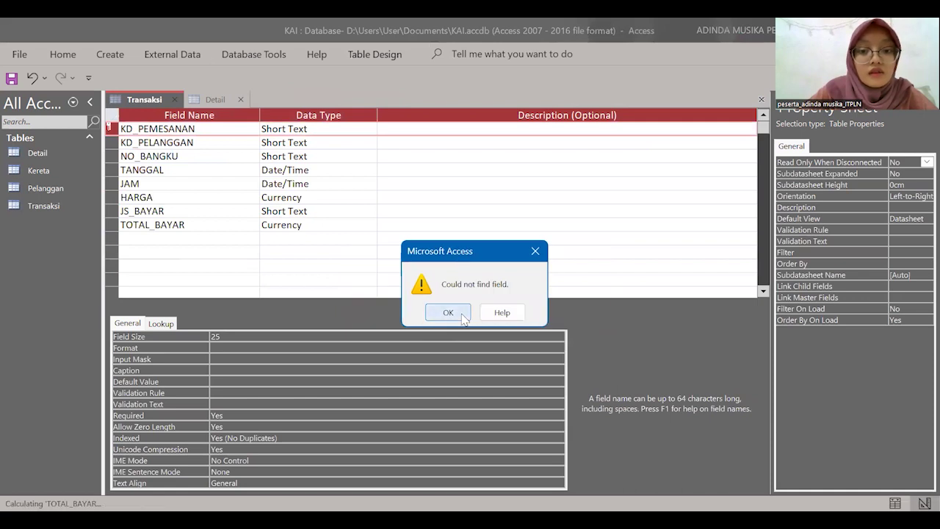
pyautogui.click(462, 314)
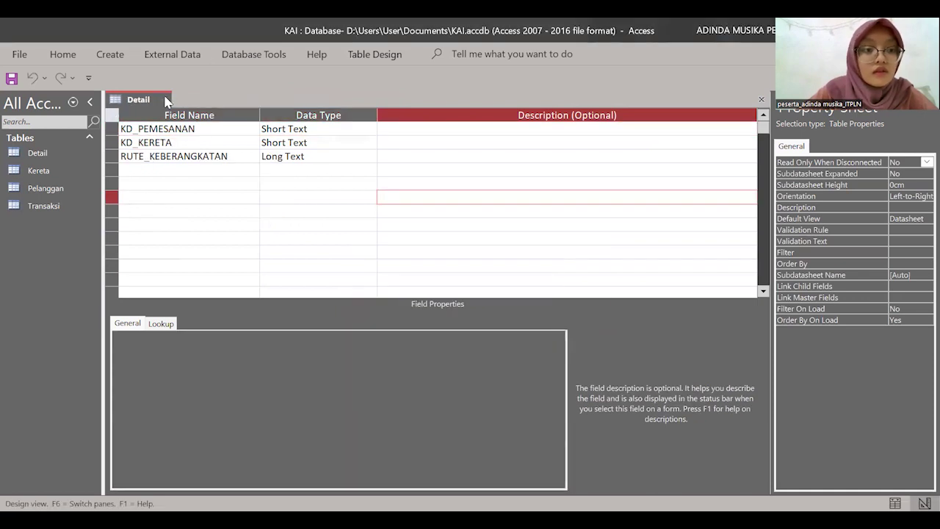
pyautogui.click(167, 101)
pyautogui.click(163, 59)
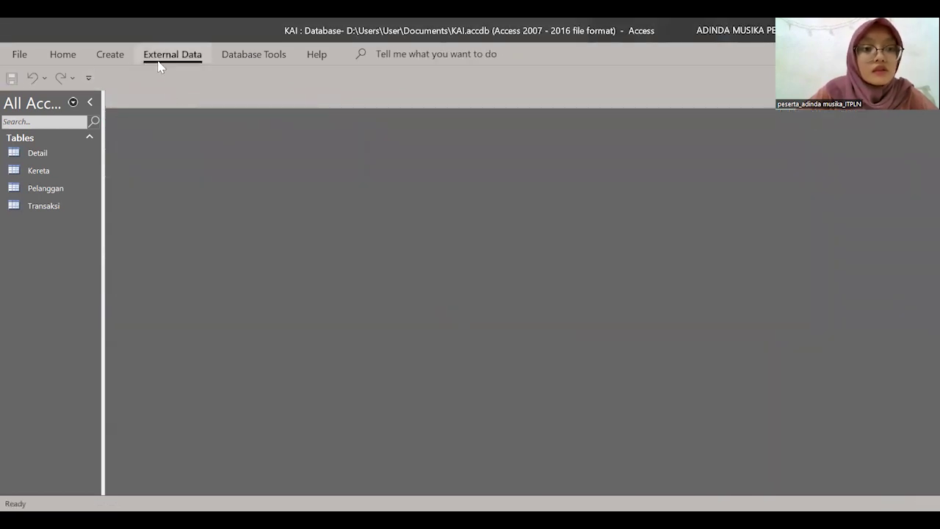
# - Open the Relationships window and add the Detail, Kereta, Pelanggan and Transaksi tables
pyautogui.click(253, 54)
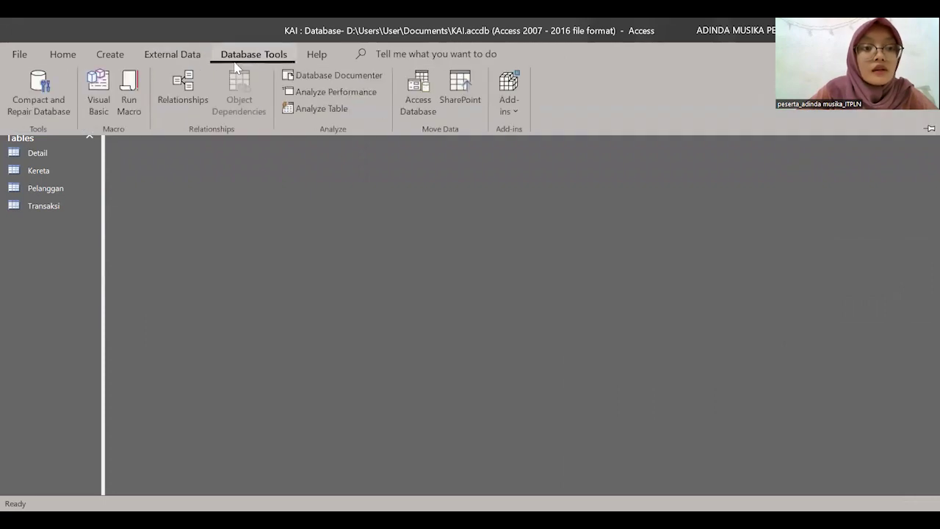
pyautogui.click(181, 90)
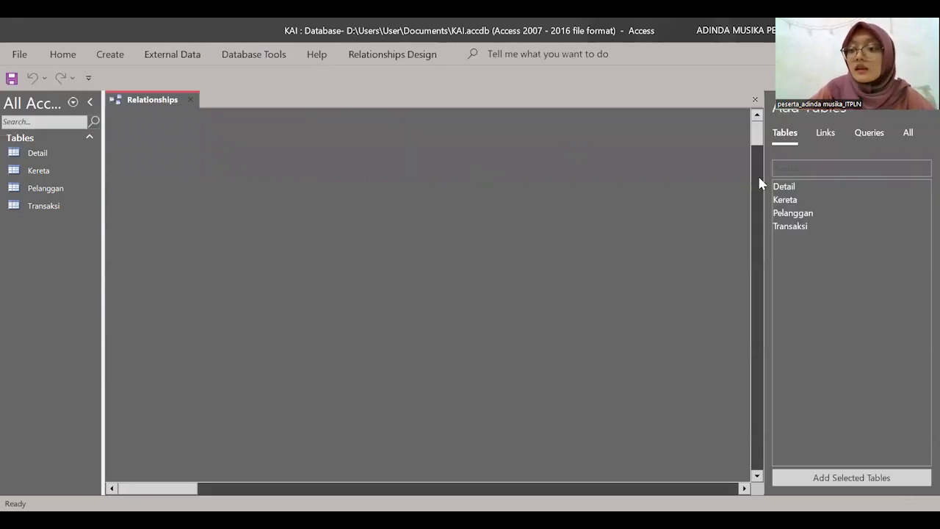
pyautogui.click(783, 186)
pyautogui.click(851, 478)
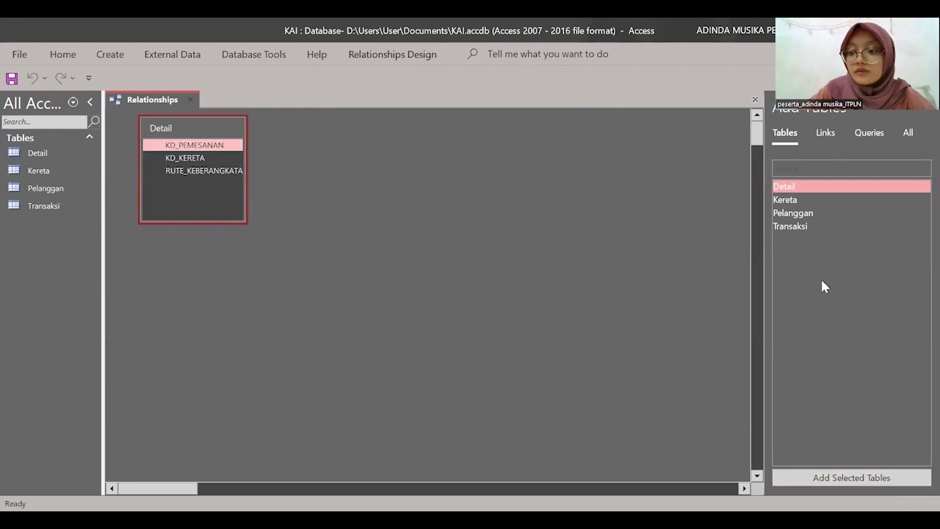
pyautogui.click(785, 199)
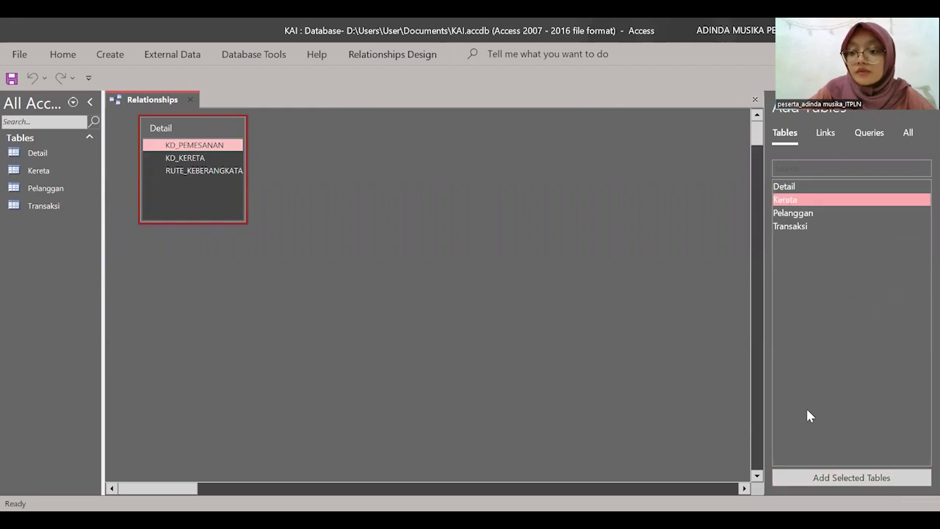
pyautogui.click(844, 477)
pyautogui.click(813, 211)
pyautogui.click(821, 479)
pyautogui.click(790, 227)
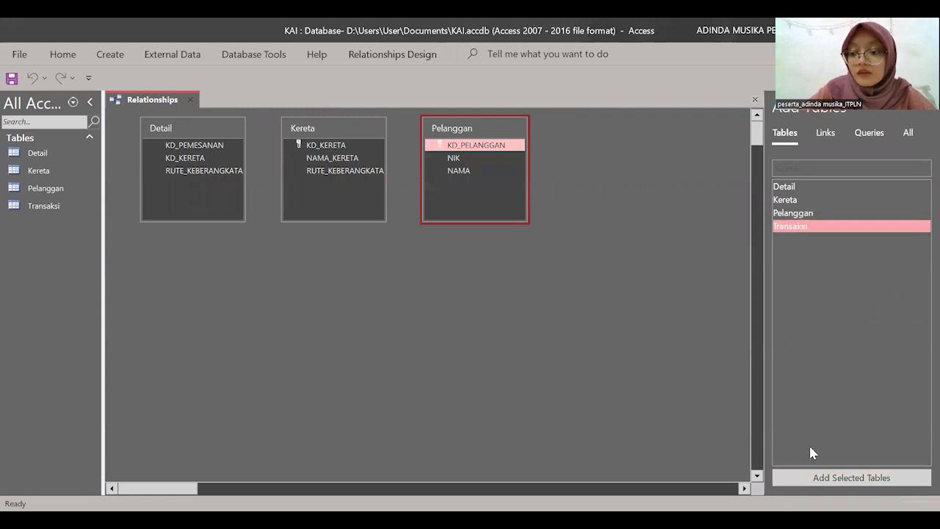
pyautogui.click(835, 478)
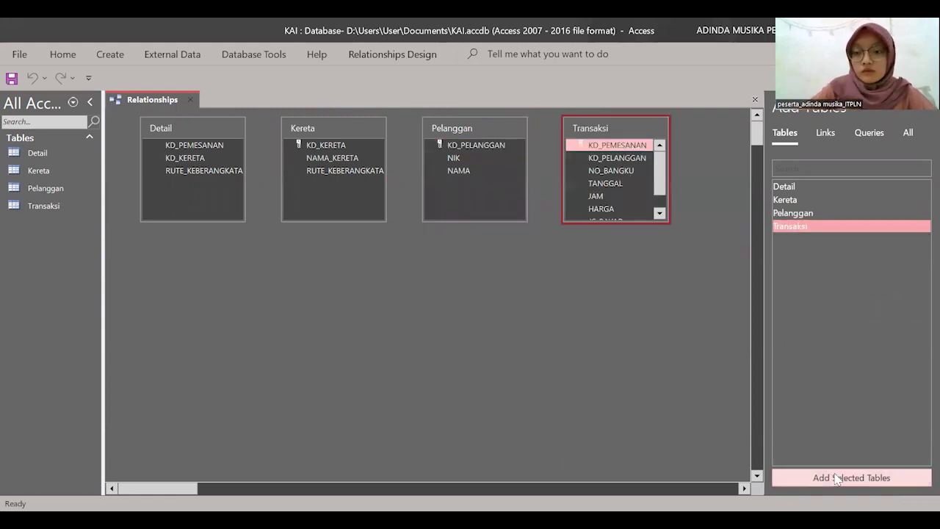
# - Enlarge the Transaksi box and rearrange the tables, placing Transaksi left of Detail
pyautogui.click(296, 395)
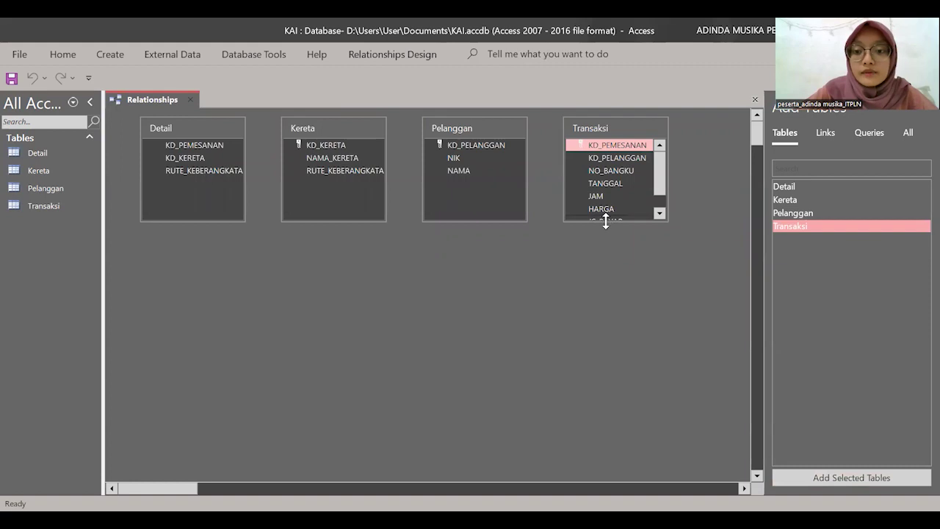
pyautogui.moveTo(605, 222); pyautogui.dragTo(611, 261)
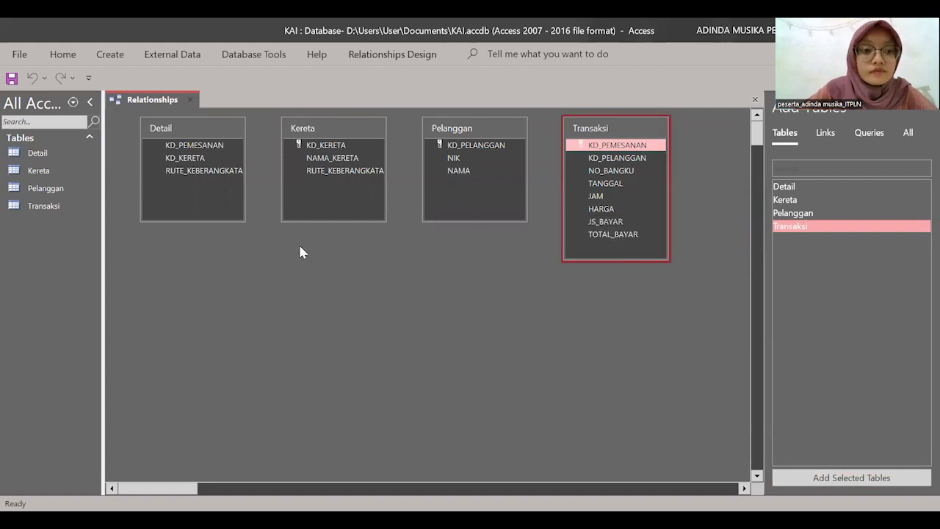
pyautogui.click(197, 145)
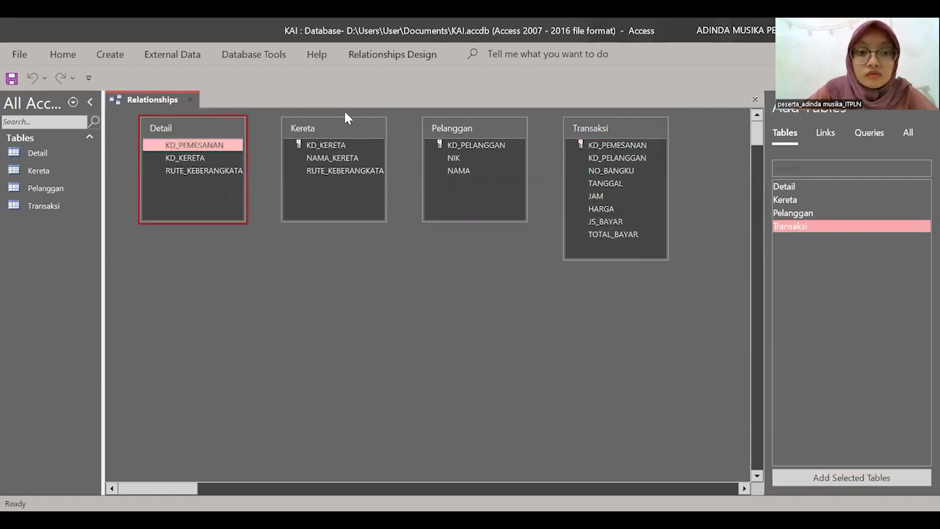
pyautogui.moveTo(349, 136); pyautogui.dragTo(351, 167)
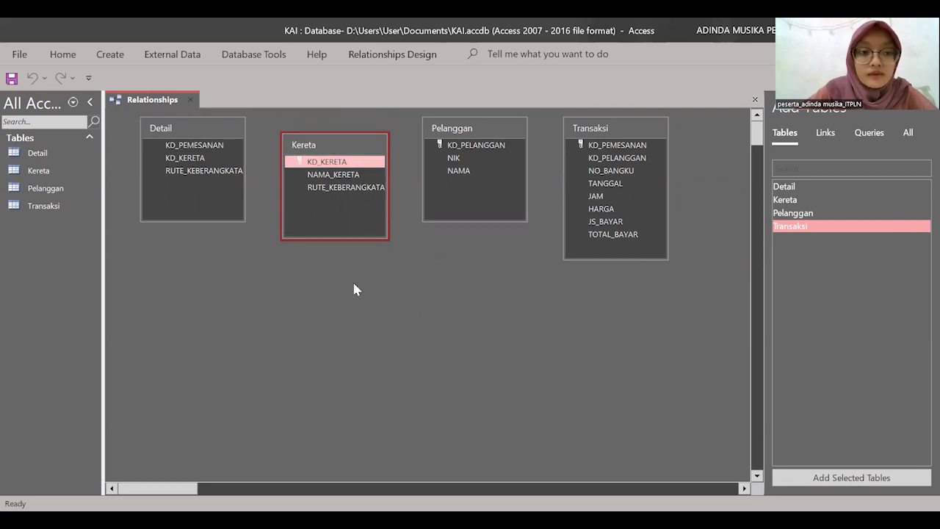
pyautogui.moveTo(353, 289); pyautogui.dragTo(354, 290)
pyautogui.moveTo(232, 131); pyautogui.dragTo(393, 131)
pyautogui.moveTo(619, 129); pyautogui.dragTo(320, 151)
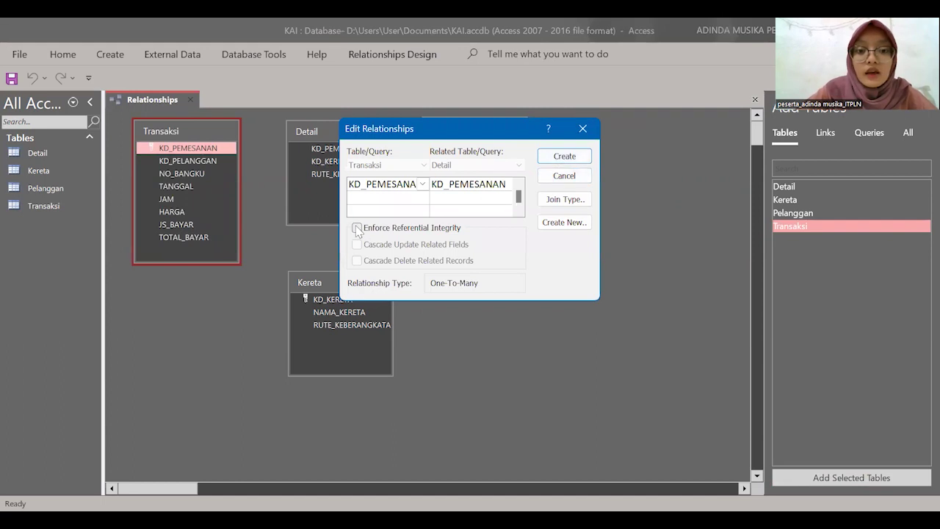
# - Create enforced relationships Transaksi–Detail, Kereta–Detail on KD_KERETA, and Pelanggan–Transaksi on KD_PELANGGAN
pyautogui.click(357, 227)
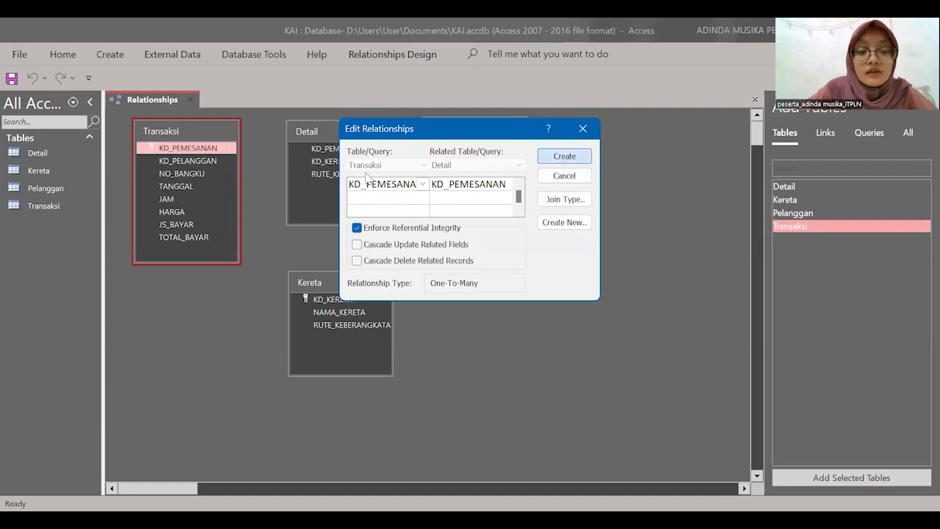
pyautogui.click(563, 156)
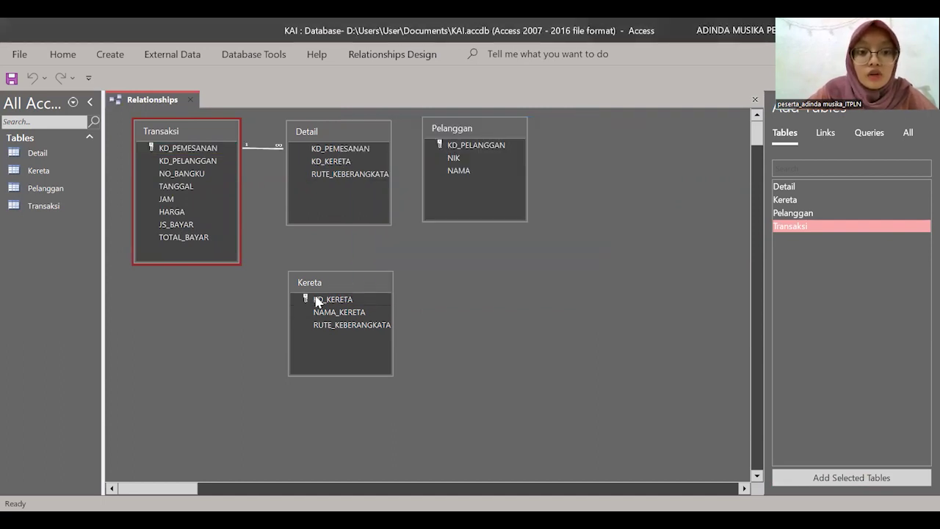
pyautogui.moveTo(316, 299); pyautogui.dragTo(318, 160)
pyautogui.click(357, 228)
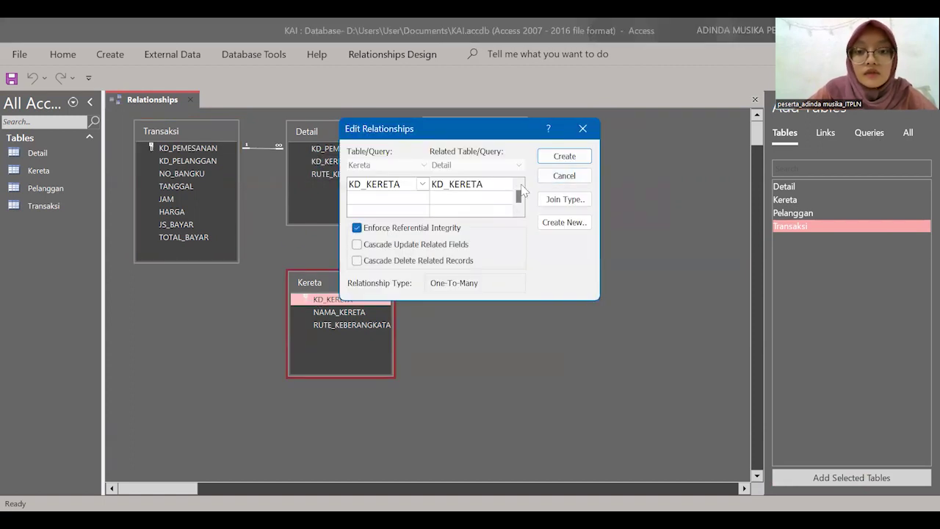
pyautogui.click(564, 156)
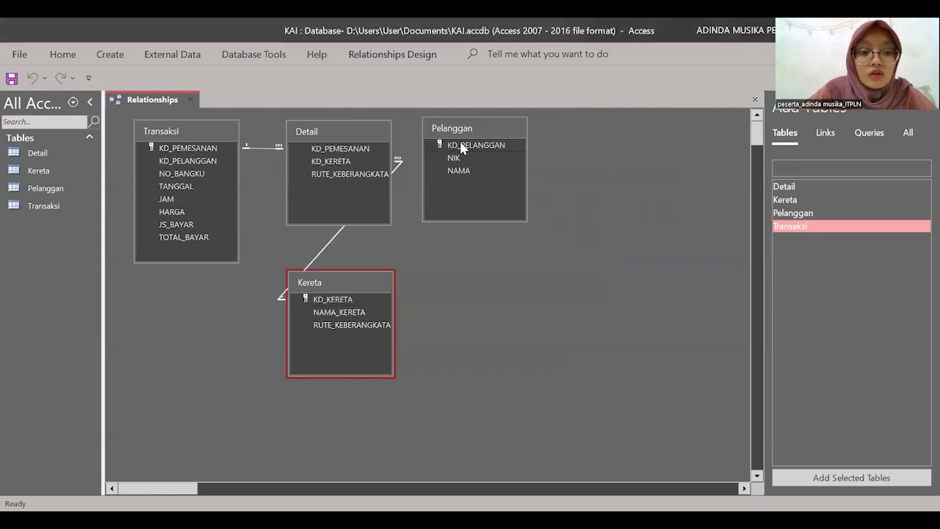
pyautogui.moveTo(460, 145); pyautogui.dragTo(195, 160)
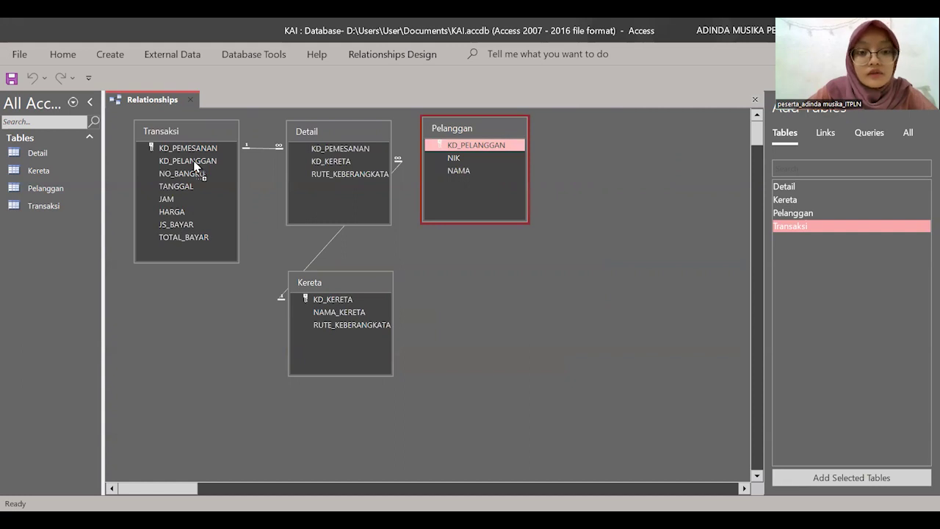
pyautogui.moveTo(195, 161); pyautogui.dragTo(194, 159)
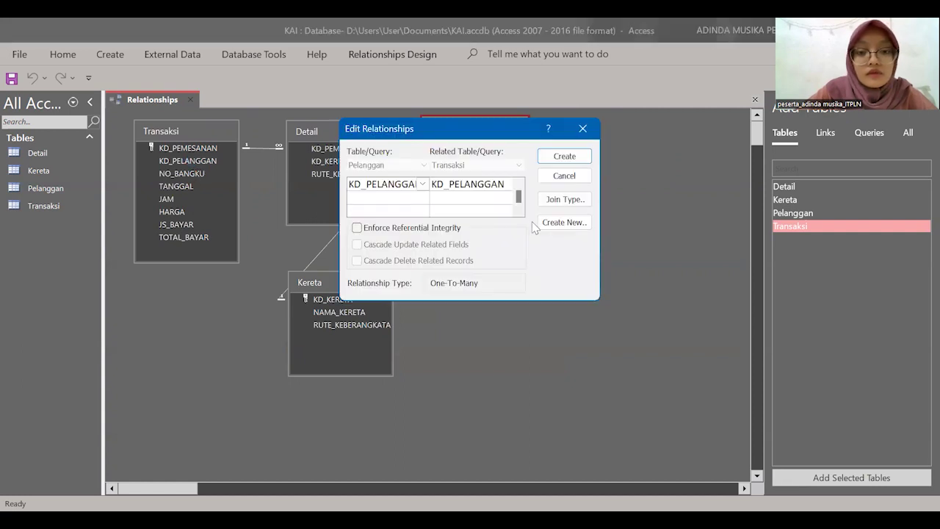
pyautogui.click(447, 230)
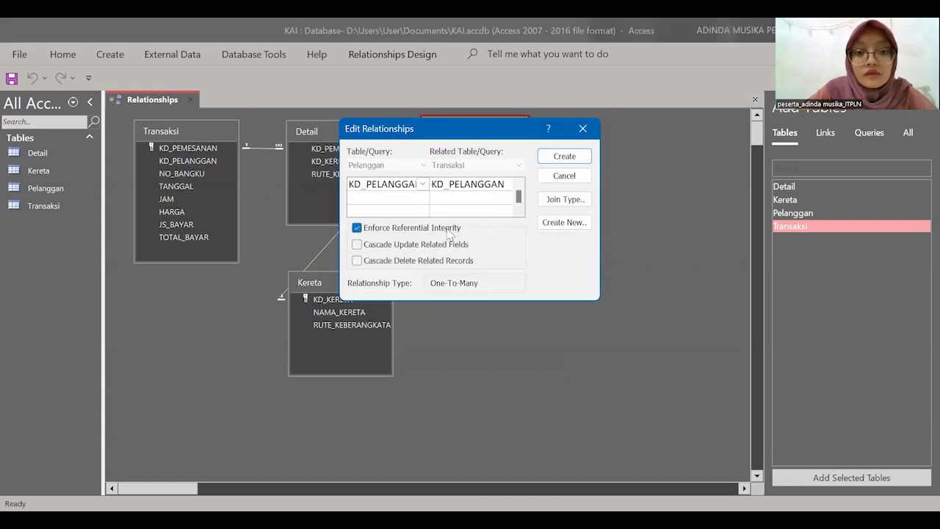
pyautogui.click(564, 156)
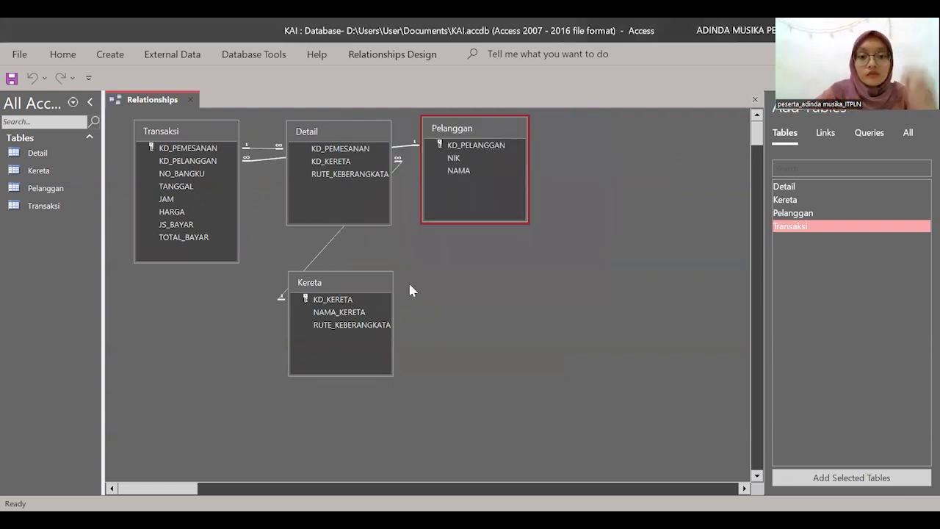
# - Tidy the layout, moving Pelanggan below Transaksi and Kereta up beside Detail
pyautogui.moveTo(373, 285); pyautogui.dragTo(553, 258)
pyautogui.moveTo(496, 127); pyautogui.dragTo(348, 284)
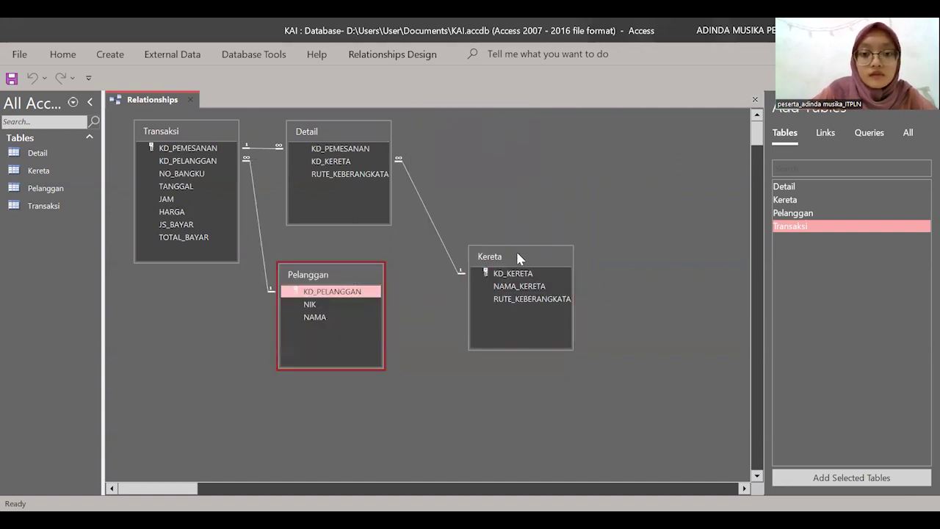
pyautogui.click(517, 257)
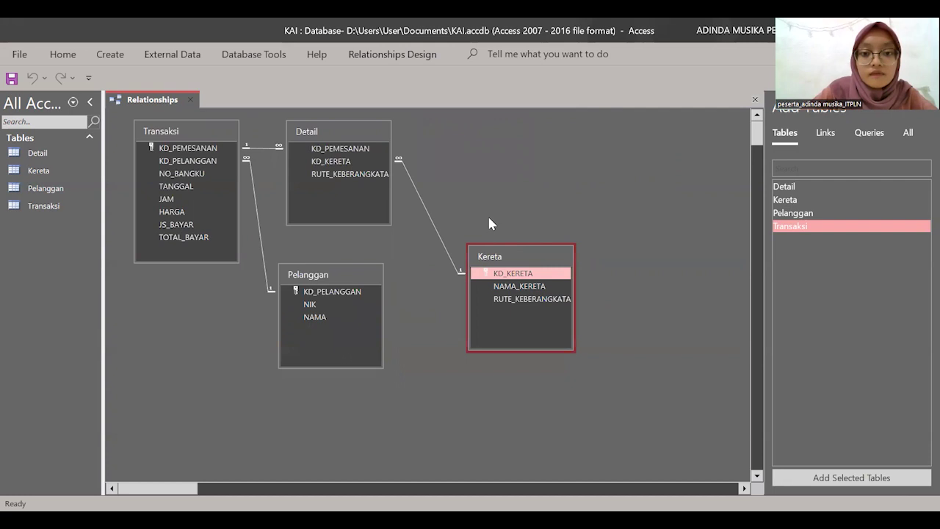
pyautogui.moveTo(518, 257); pyautogui.dragTo(489, 141)
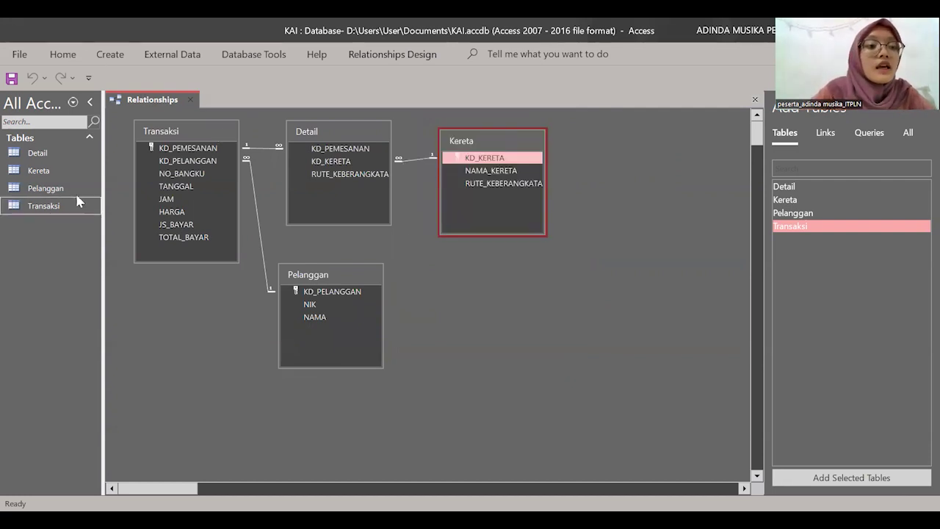
# - Build Transaksi Query with the Simple Query Wizard using all Transaksi fields as a detail query
pyautogui.doubleClick(61, 208)
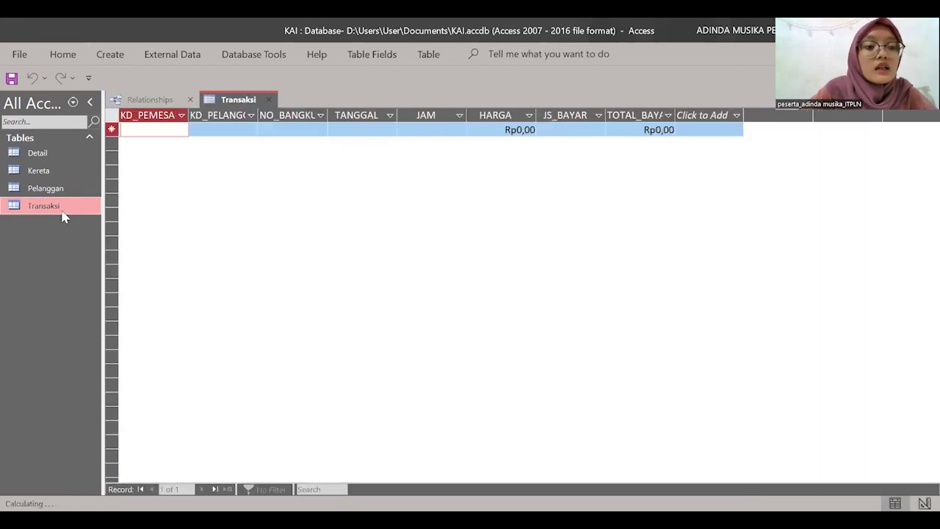
pyautogui.click(117, 55)
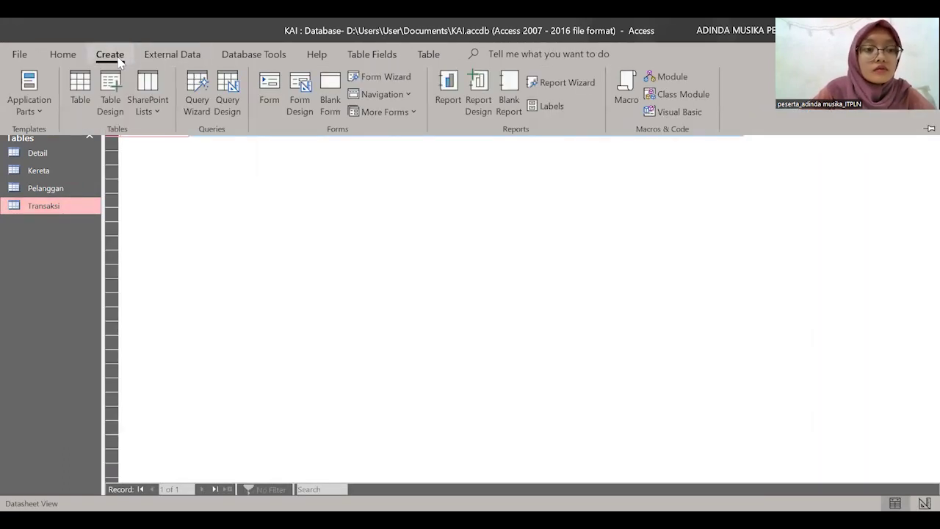
pyautogui.click(208, 89)
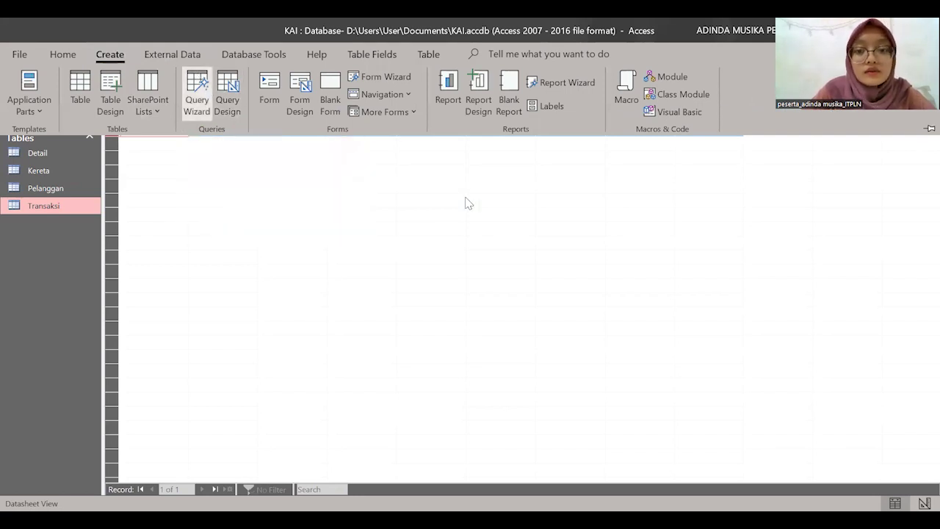
pyautogui.click(514, 313)
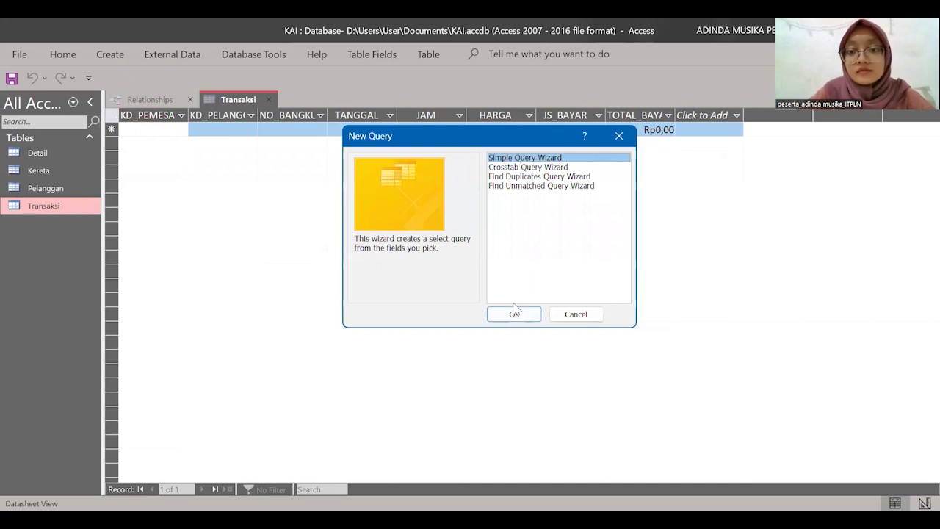
pyautogui.click(537, 314)
pyautogui.click(444, 259)
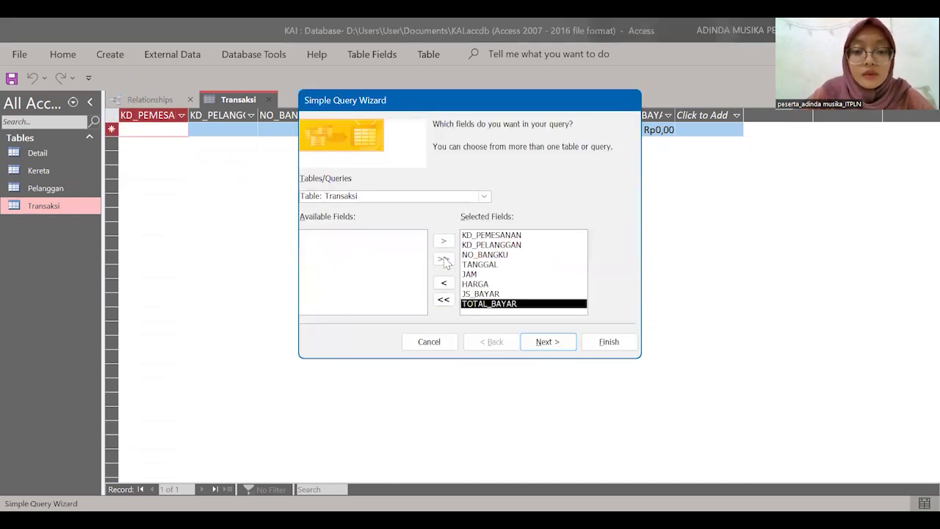
pyautogui.click(544, 343)
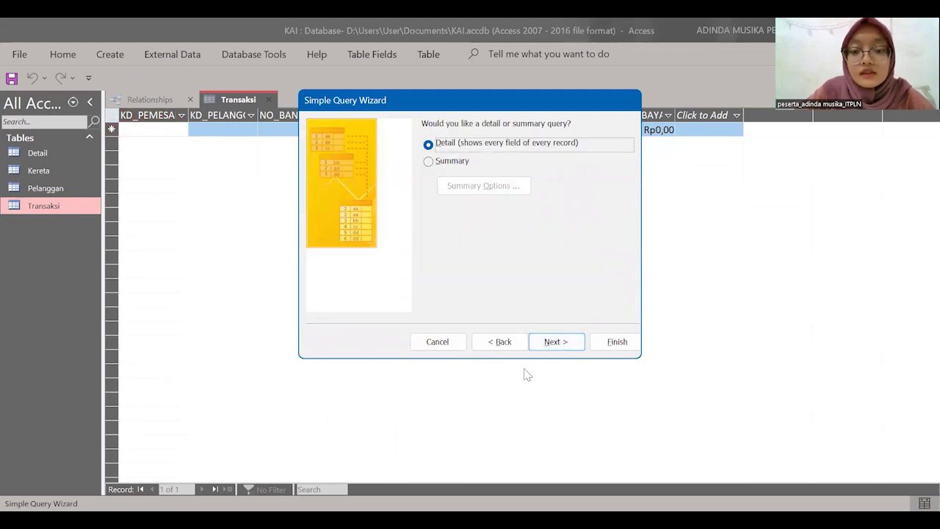
pyautogui.click(548, 344)
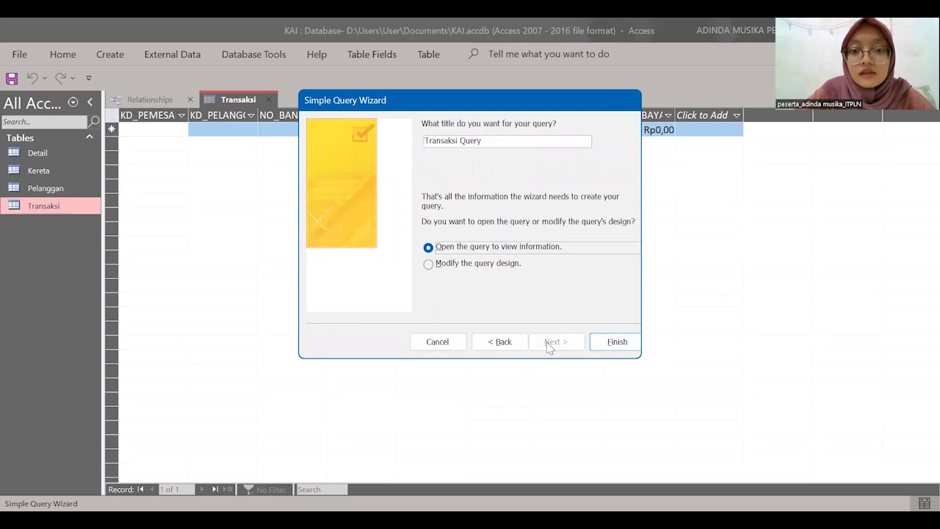
pyautogui.click(608, 351)
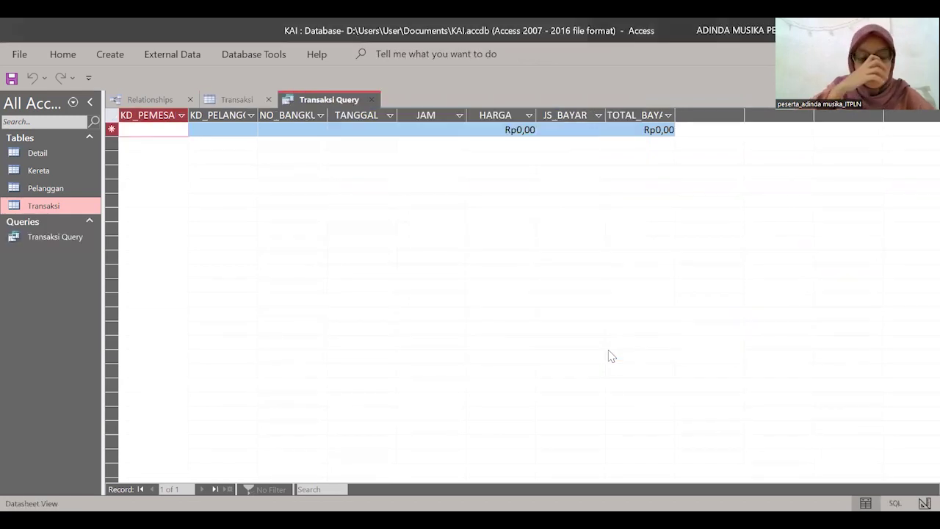
pyautogui.click(35, 157)
# - Start a Simple Query Wizard query with Detail's KD_PEMESANAN and Kereta's NAMA_KERETA
pyautogui.doubleClick(35, 161)
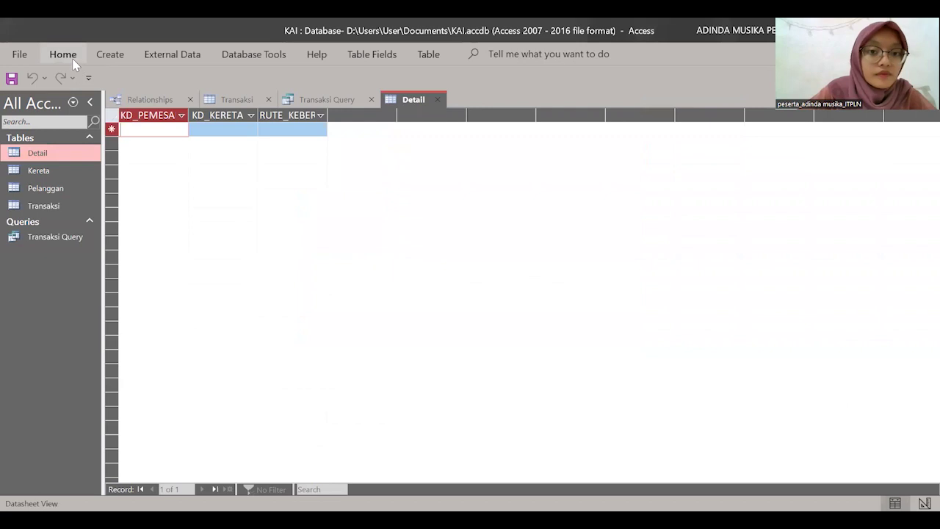
pyautogui.click(105, 57)
pyautogui.click(200, 90)
pyautogui.click(504, 309)
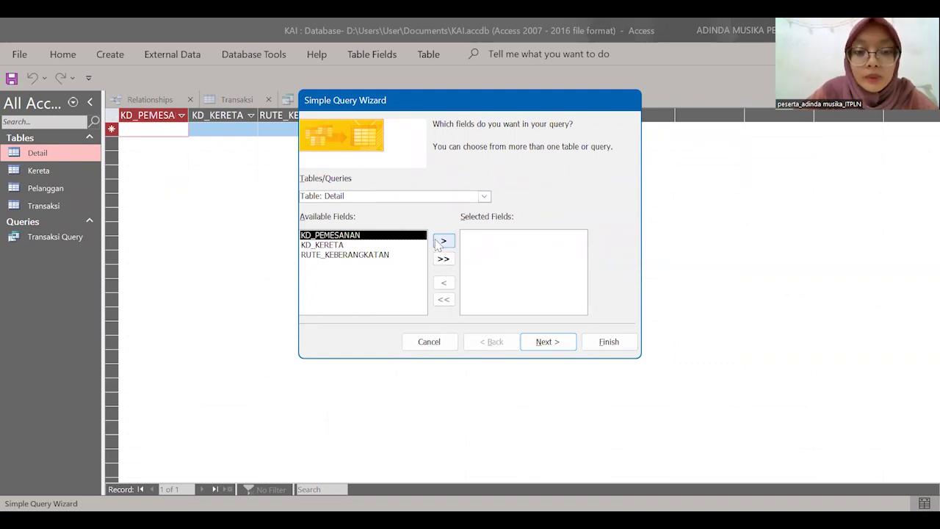
pyautogui.click(440, 242)
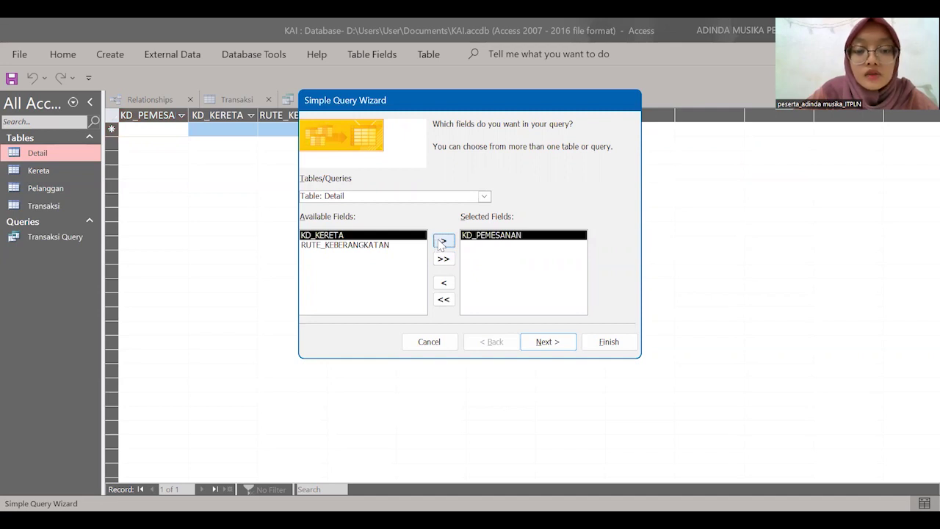
pyautogui.click(484, 196)
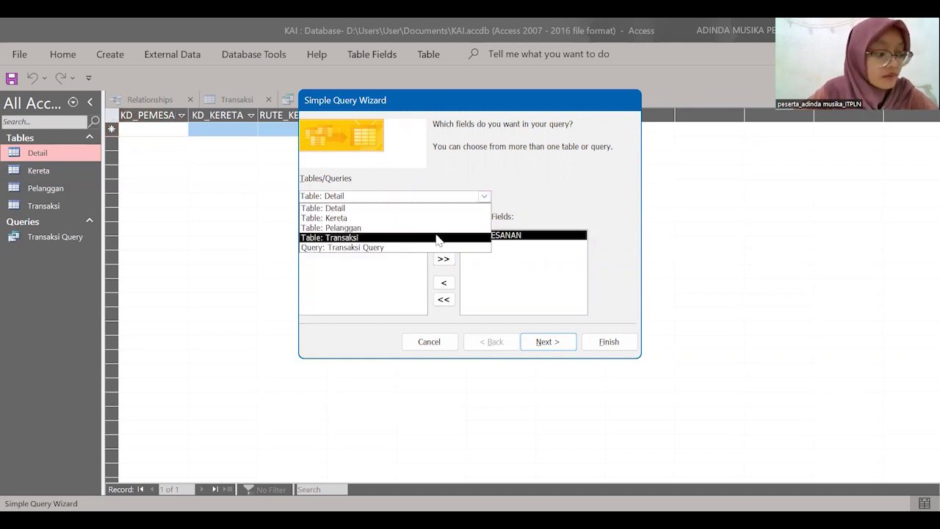
pyautogui.click(352, 218)
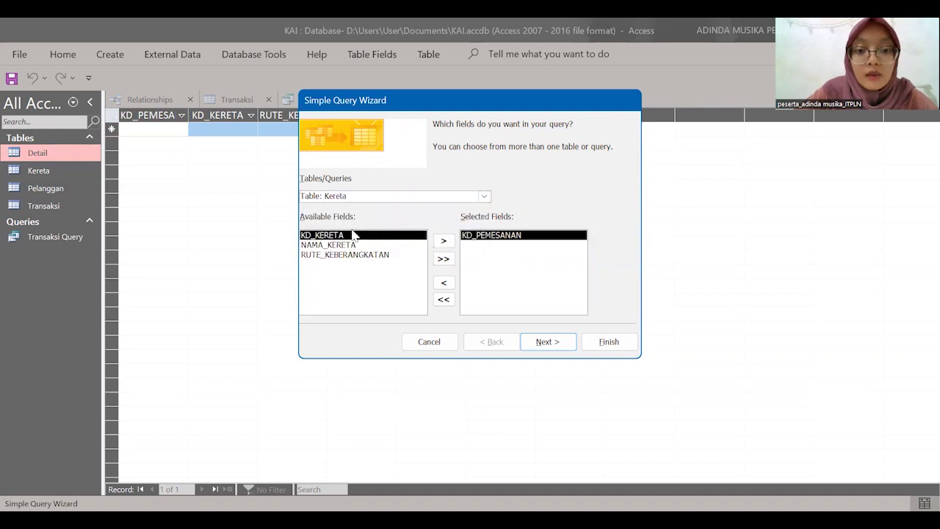
pyautogui.click(410, 246)
pyautogui.click(444, 242)
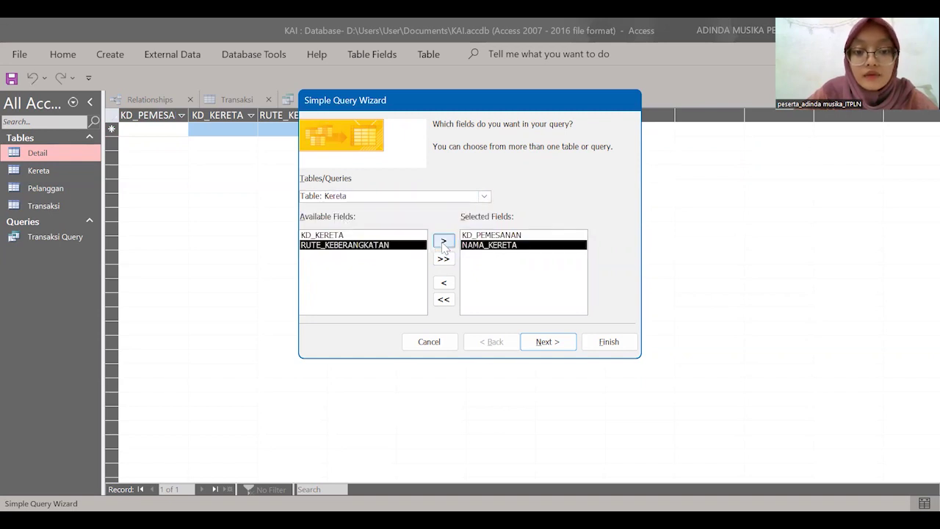
# - Add Pelanggan's NAMA plus Detail's KD_KERETA and RUTE_KEBERANGKATAN, then finish the query
pyautogui.click(485, 198)
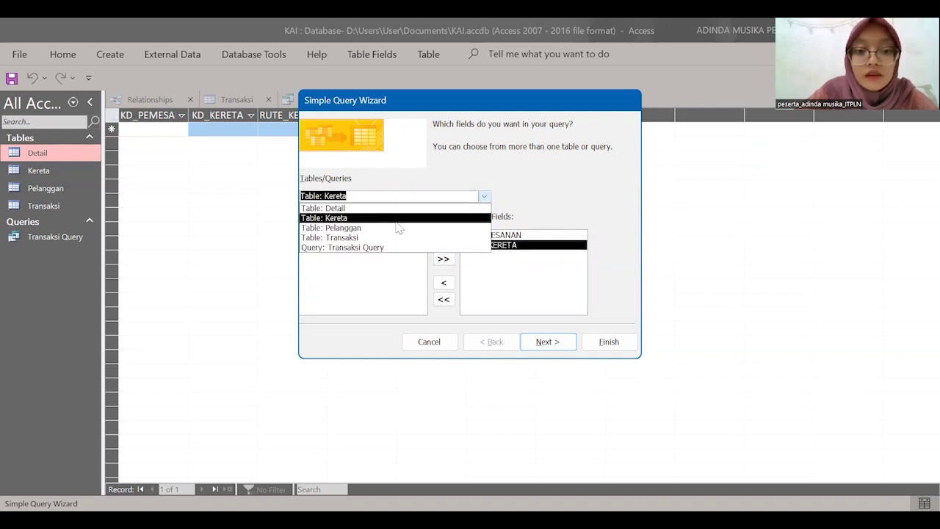
pyautogui.click(352, 228)
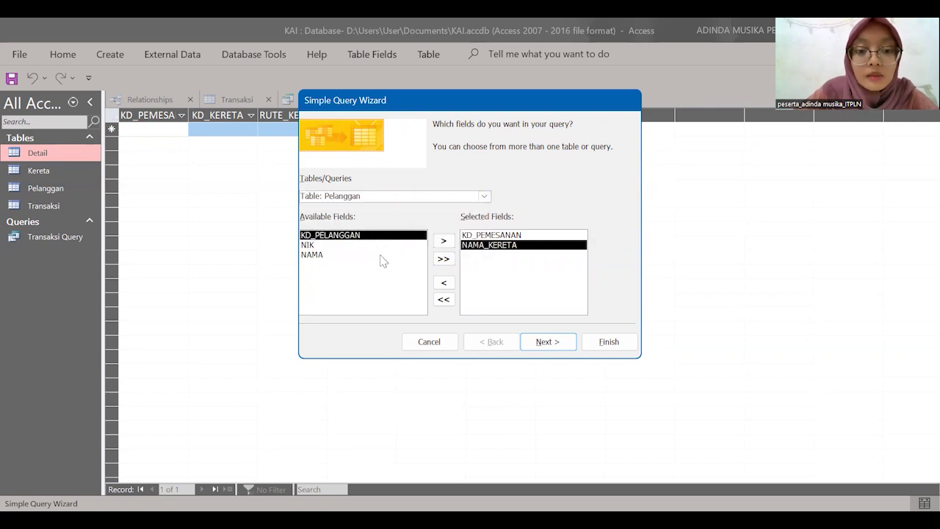
pyautogui.click(381, 255)
pyautogui.click(443, 242)
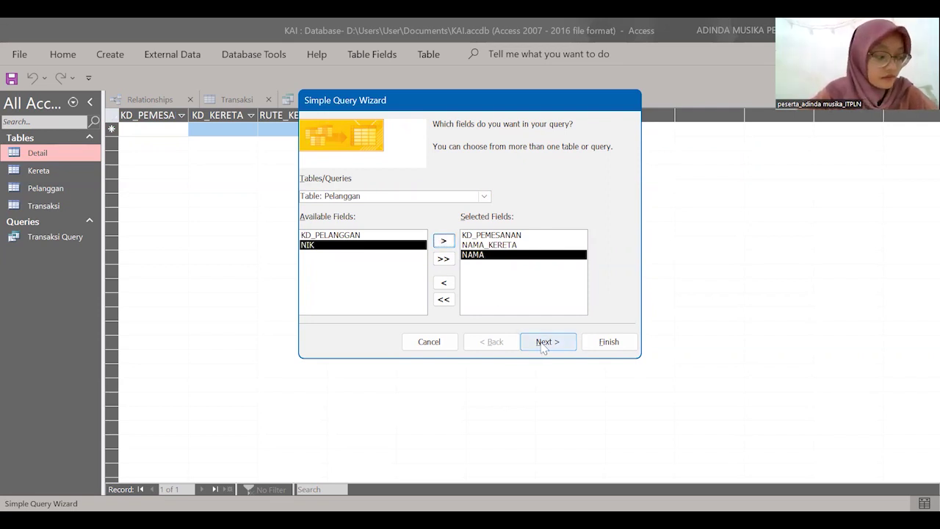
pyautogui.click(486, 196)
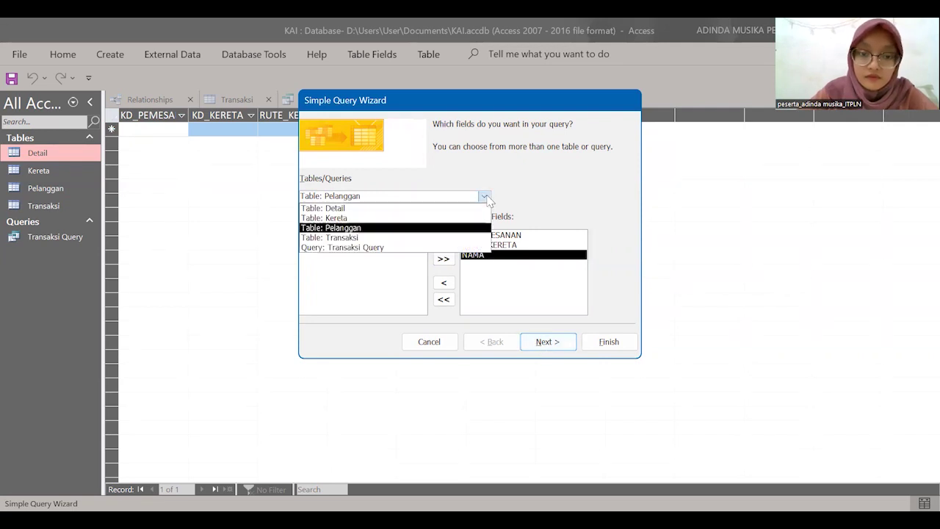
pyautogui.click(358, 209)
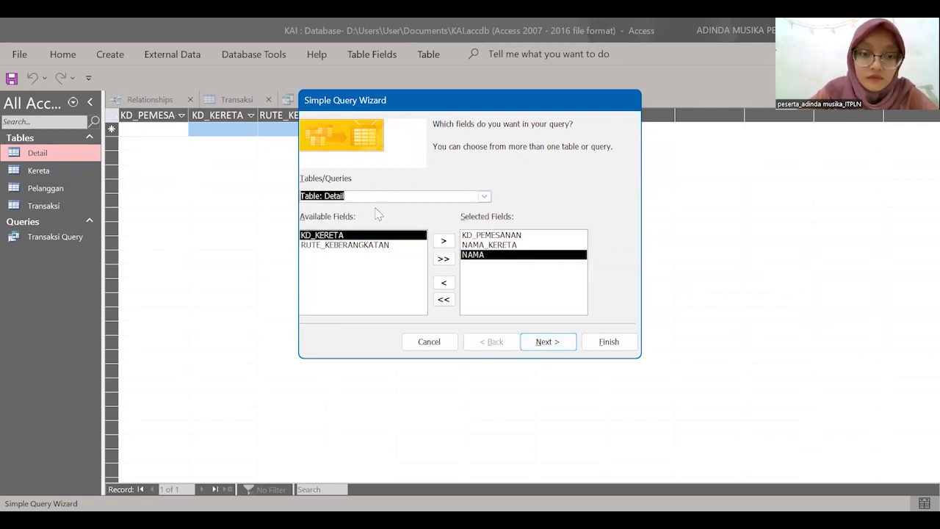
pyautogui.click(443, 243)
pyautogui.click(444, 242)
pyautogui.click(536, 344)
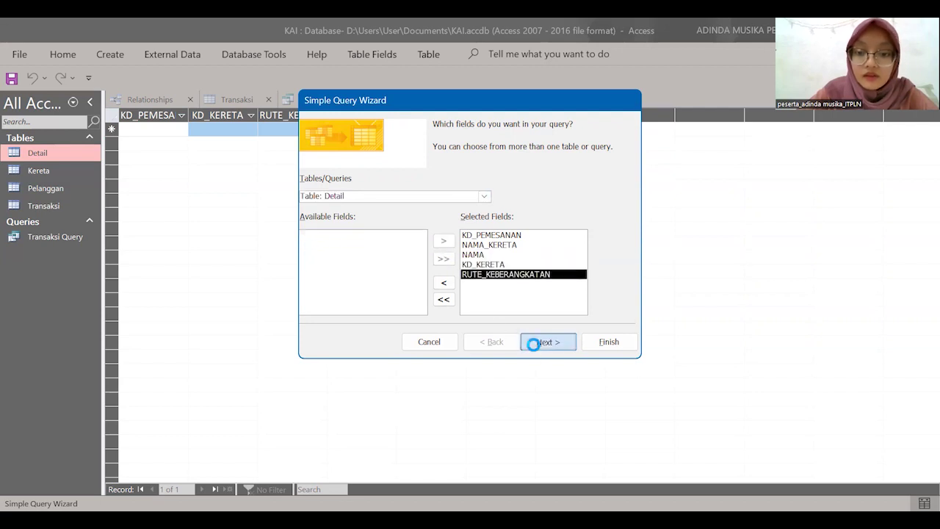
pyautogui.click(612, 350)
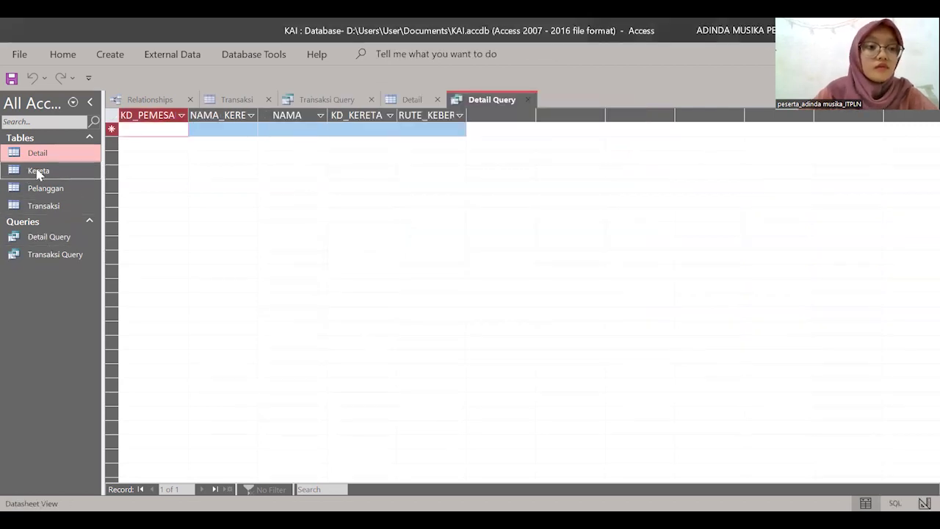
# - Run the Form Wizard on Transaksi Query with all eight fields in a Columnar layout
pyautogui.doubleClick(61, 210)
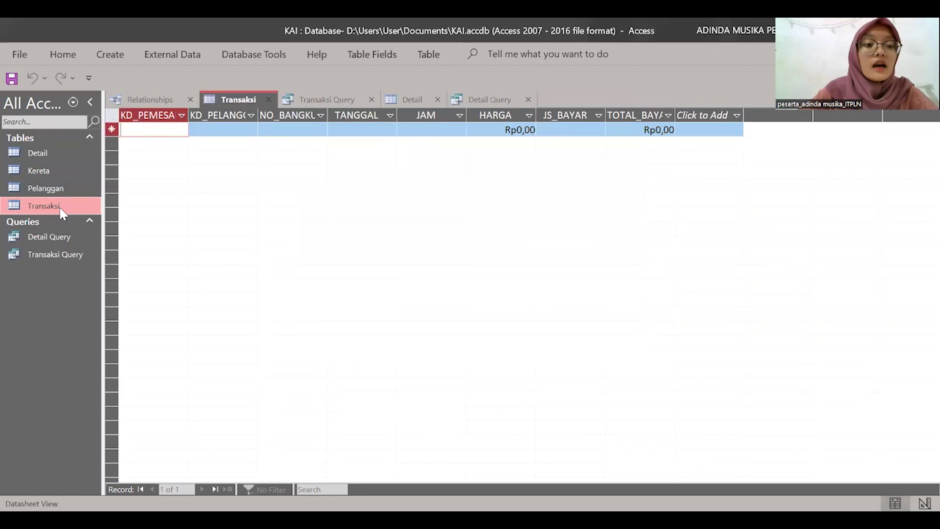
pyautogui.click(51, 254)
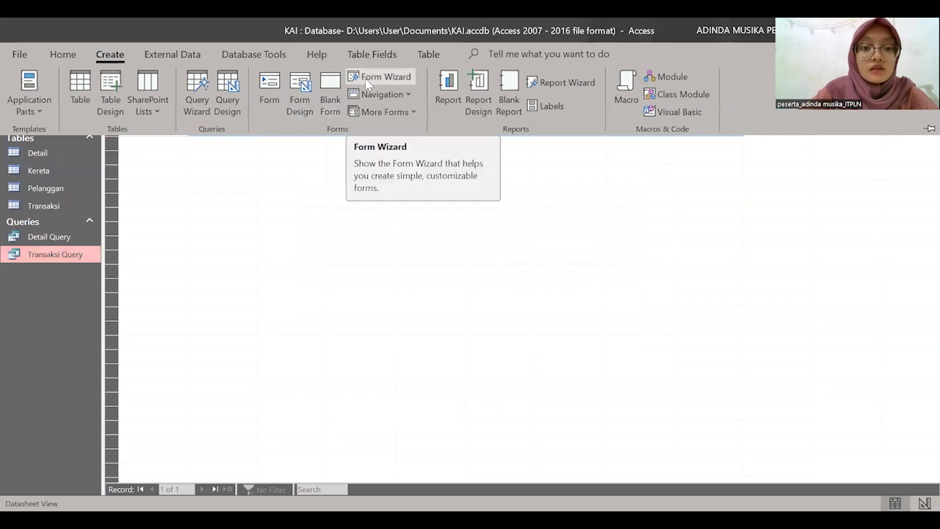
pyautogui.click(375, 78)
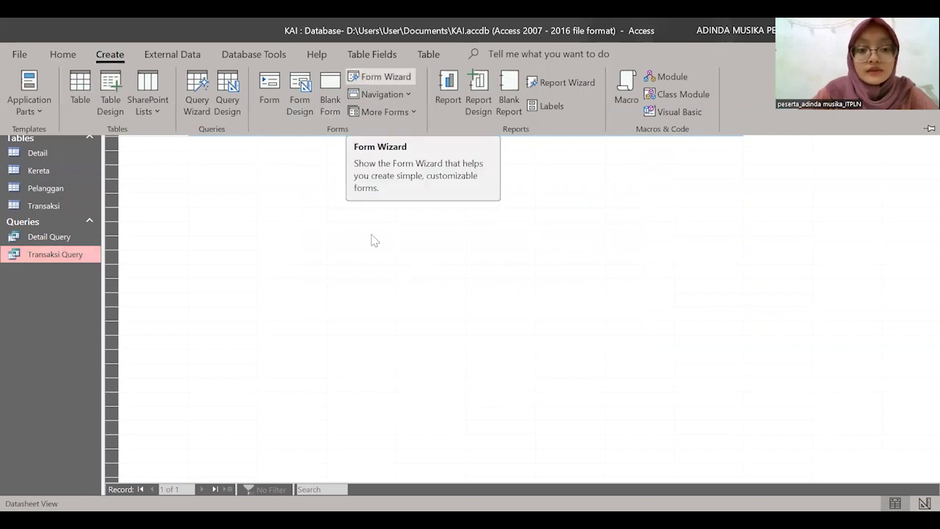
pyautogui.click(443, 259)
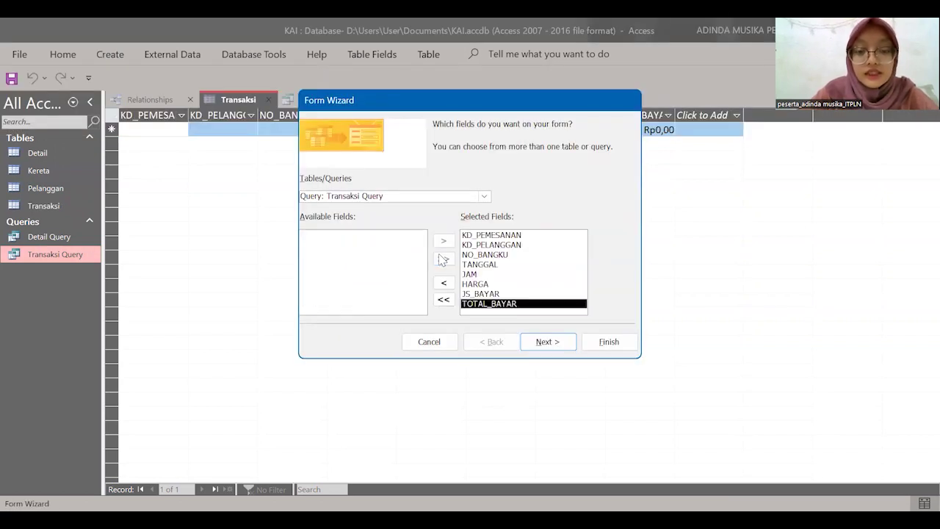
pyautogui.click(540, 349)
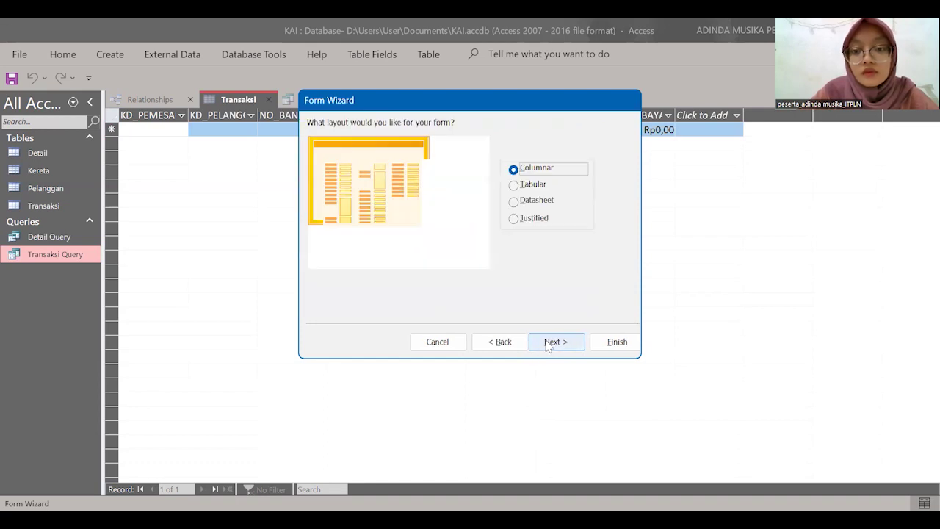
pyautogui.click(547, 345)
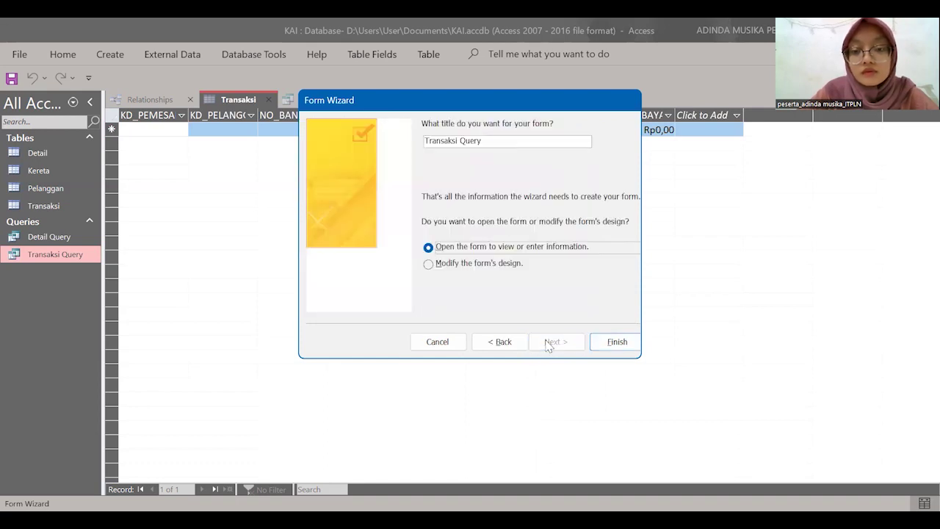
pyautogui.click(617, 343)
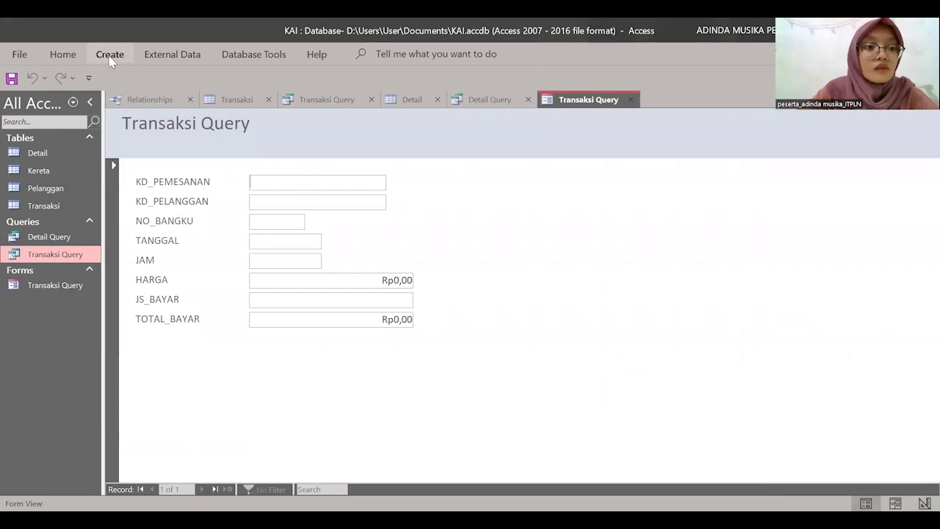
# - Switch the Transaksi Query form to Design View and enlarge the Detail section below the fields
pyautogui.click(65, 56)
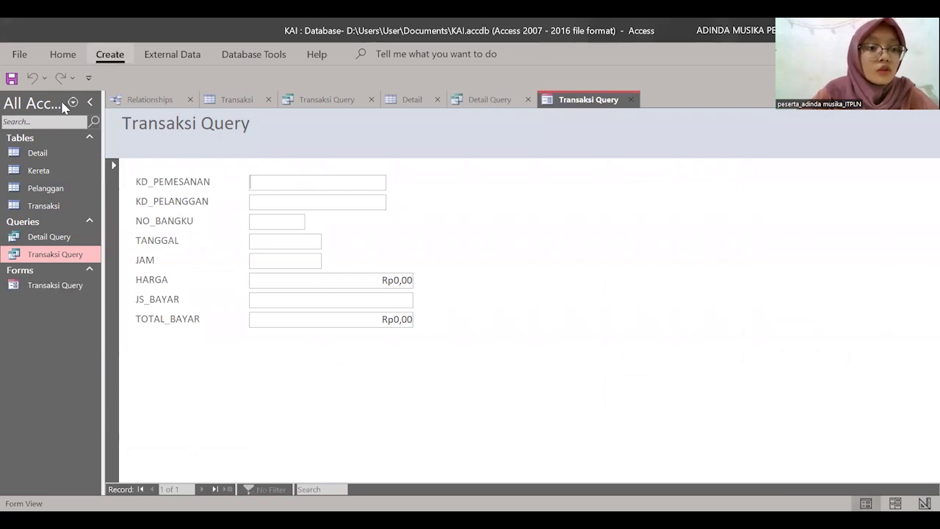
pyautogui.click(62, 106)
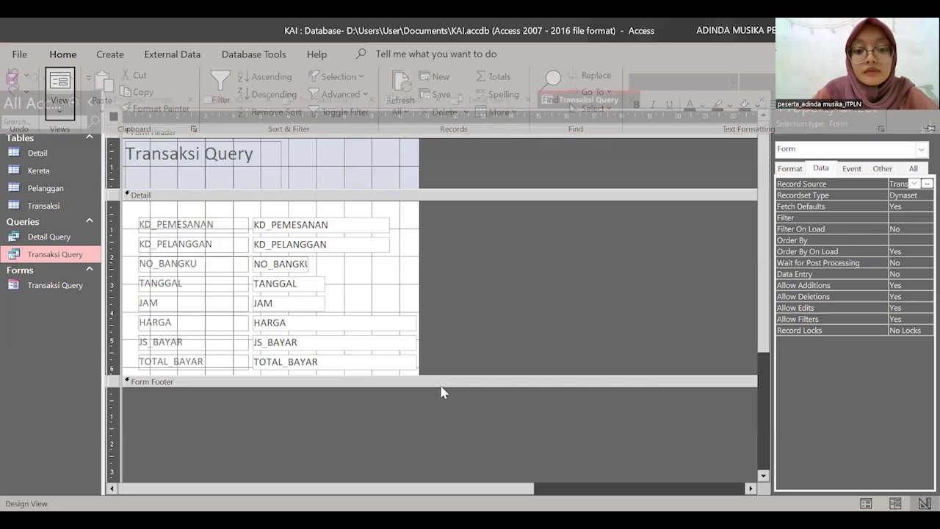
pyautogui.moveTo(404, 376); pyautogui.dragTo(403, 430)
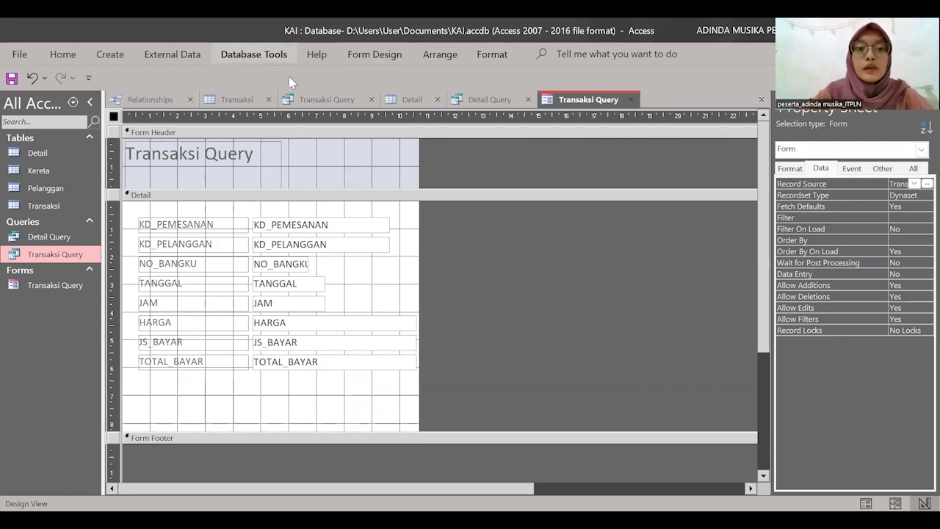
# - Pick the Button control from the Form Design controls
pyautogui.click(442, 57)
pyautogui.click(381, 57)
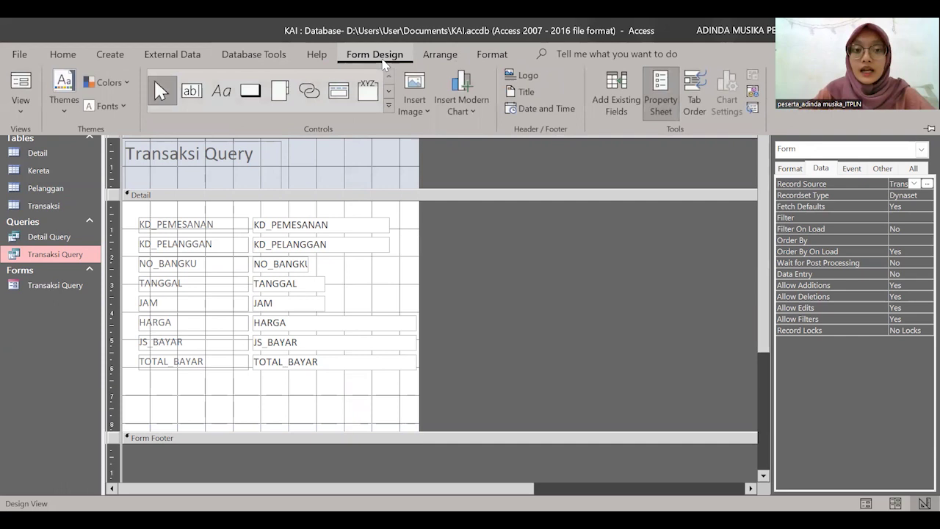
pyautogui.click(250, 89)
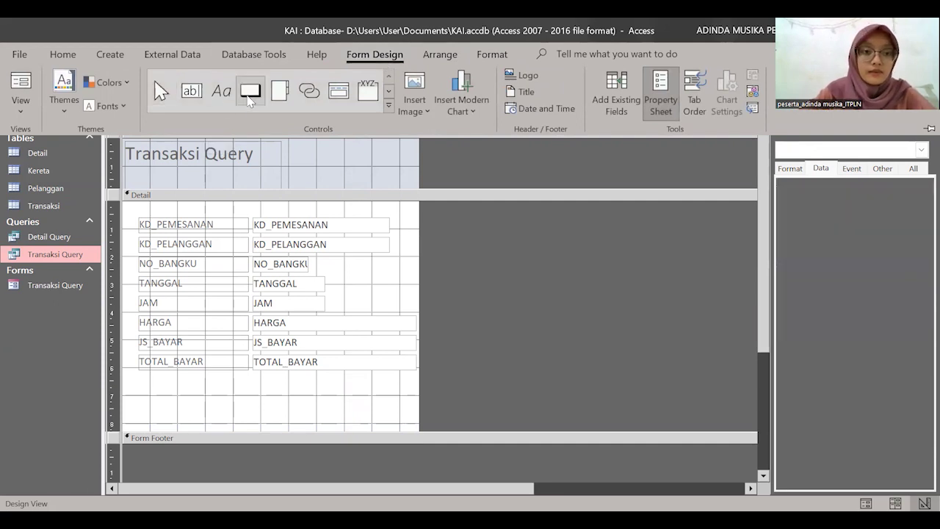
pyautogui.click(144, 402)
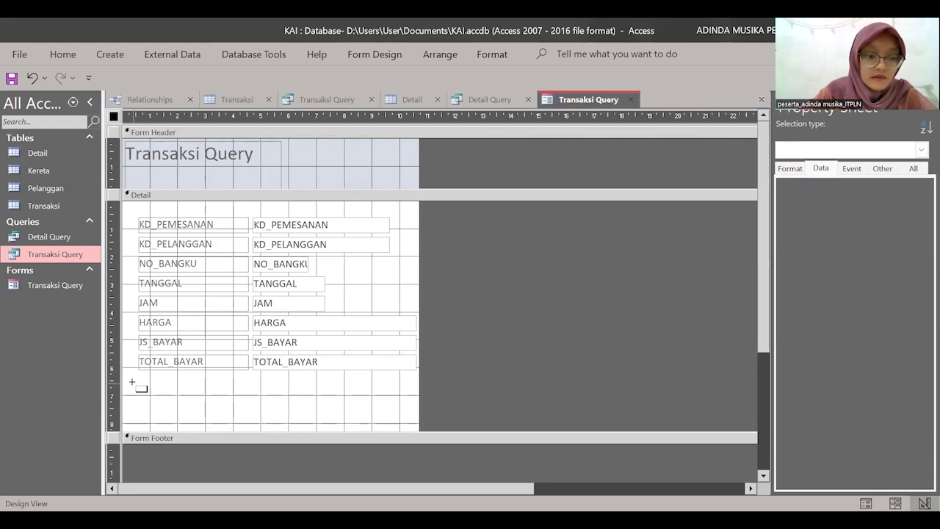
# - Create an Add New Record button below TOTAL_BAYAR, captioned Add and named add
pyautogui.click(132, 382)
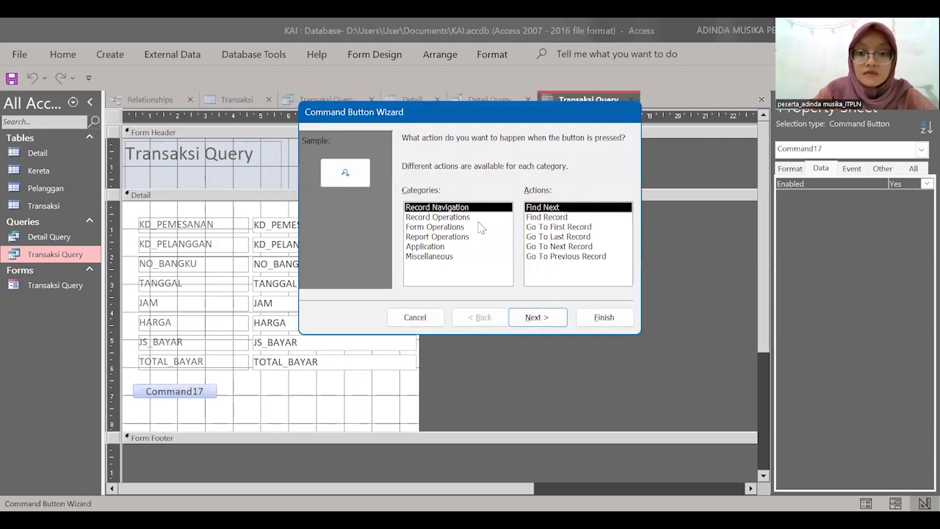
pyautogui.click(469, 218)
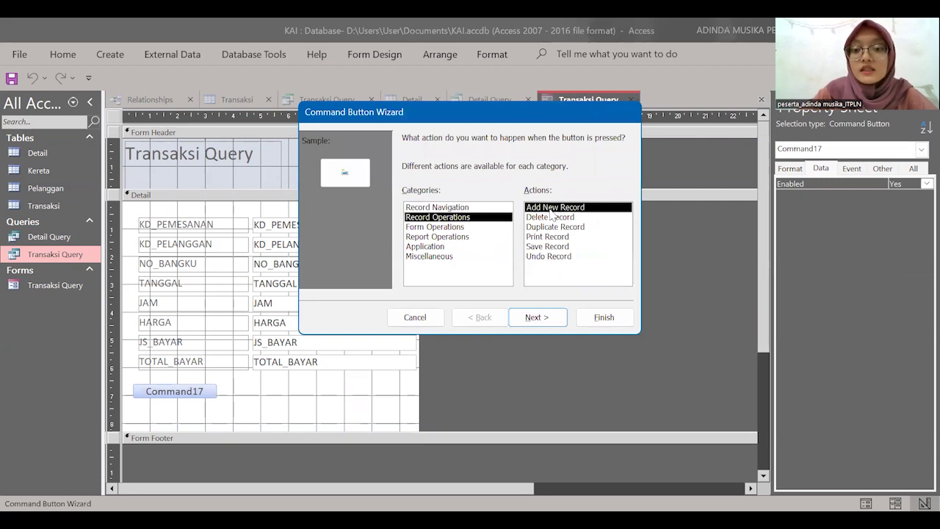
pyautogui.click(551, 318)
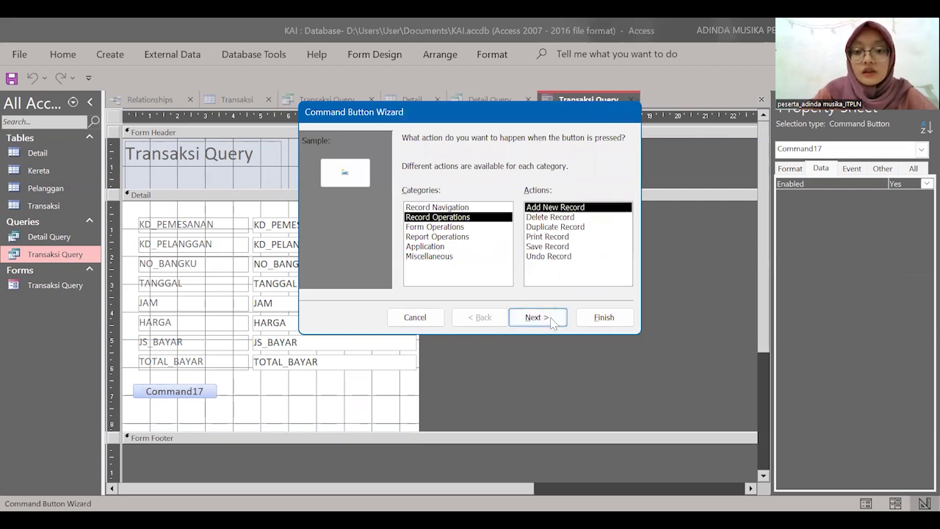
pyautogui.click(504, 197)
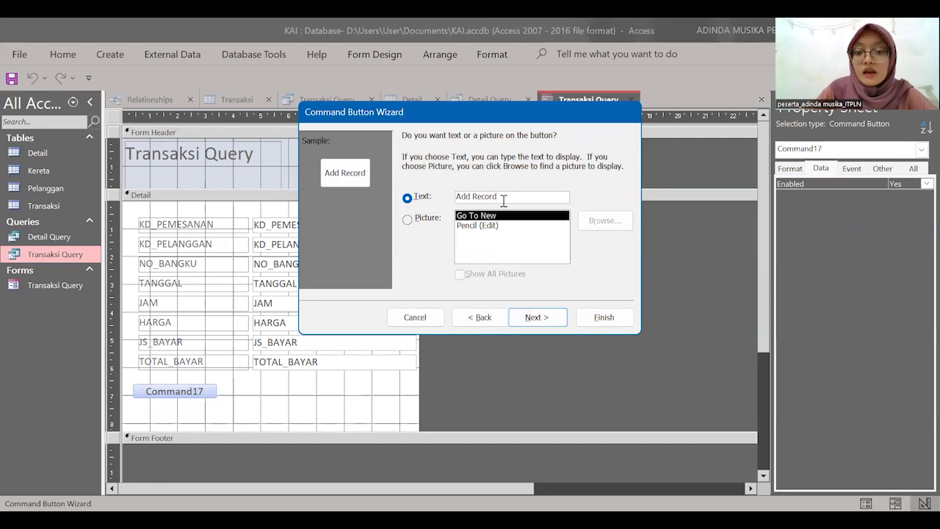
pyautogui.press('BackSpace')
pyautogui.press('BackSpace')
pyautogui.press('BackSpace')
pyautogui.press('BackSpace')
pyautogui.press('BackSpace')
pyautogui.press('BackSpace')
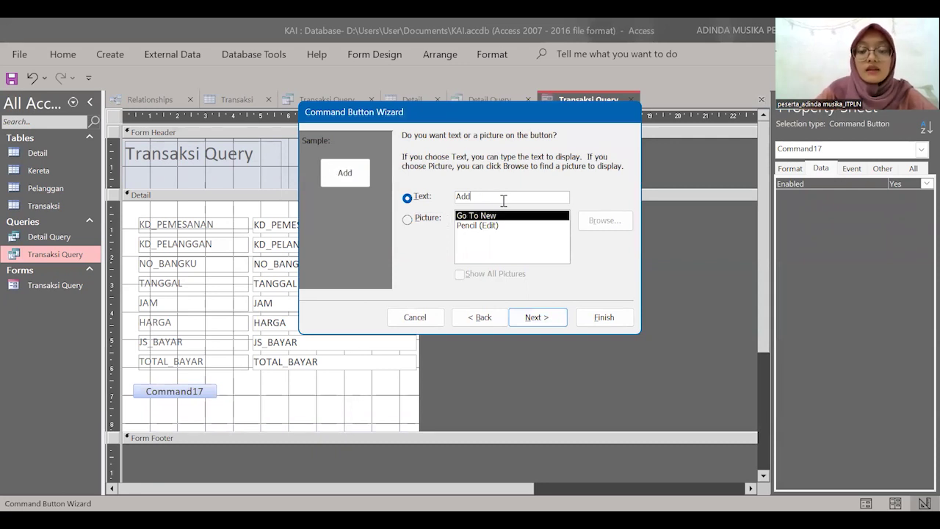
pyautogui.click(535, 317)
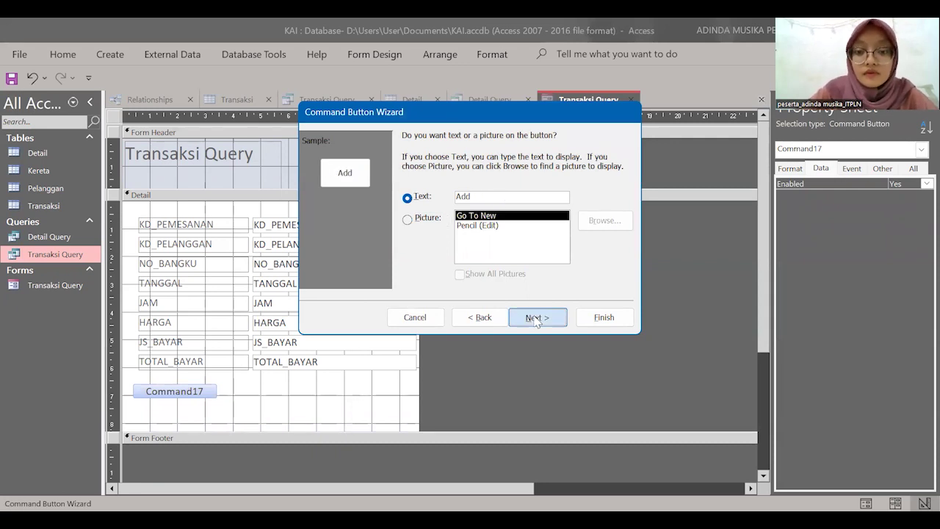
pyautogui.write('add')
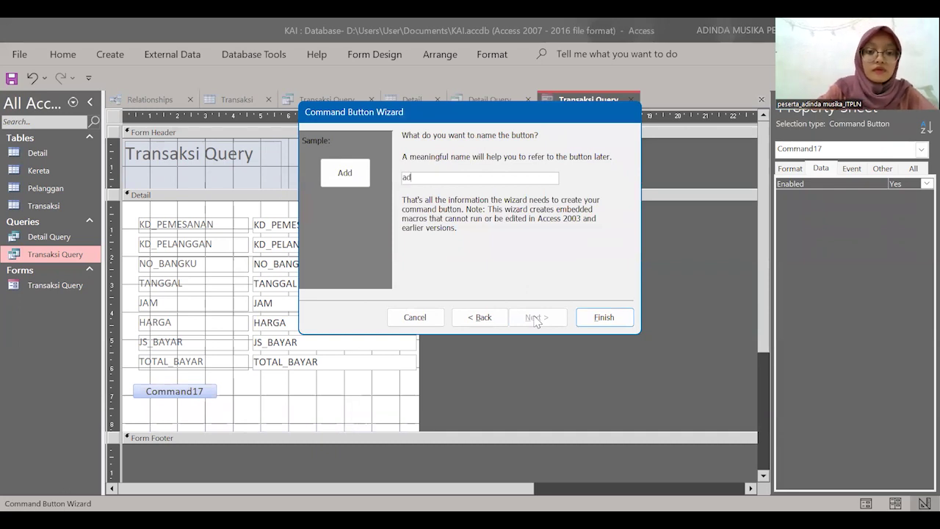
pyautogui.click(603, 317)
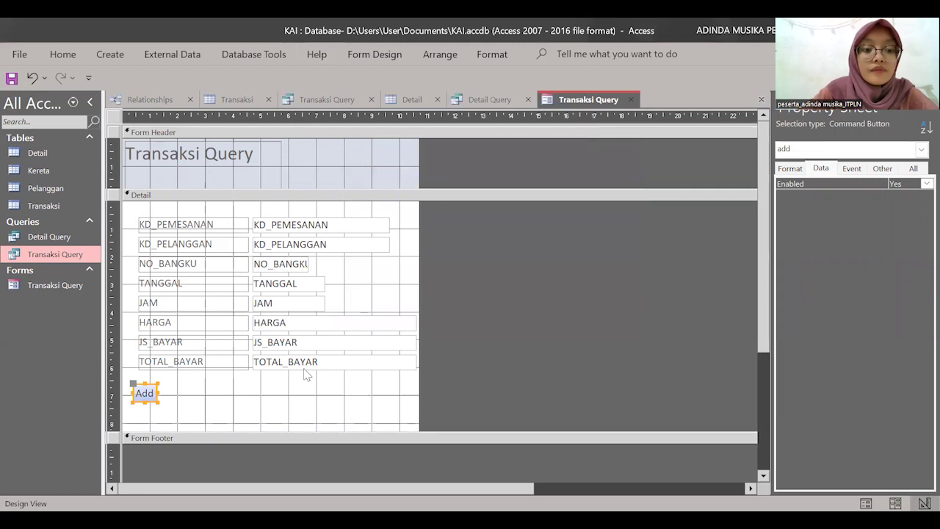
pyautogui.click(309, 414)
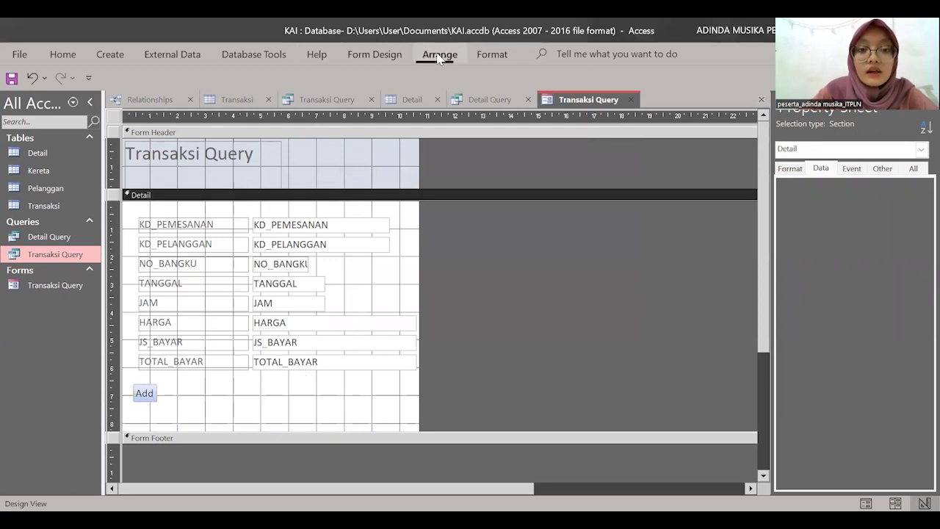
# - Select the Button control again for a second button
pyautogui.click(492, 54)
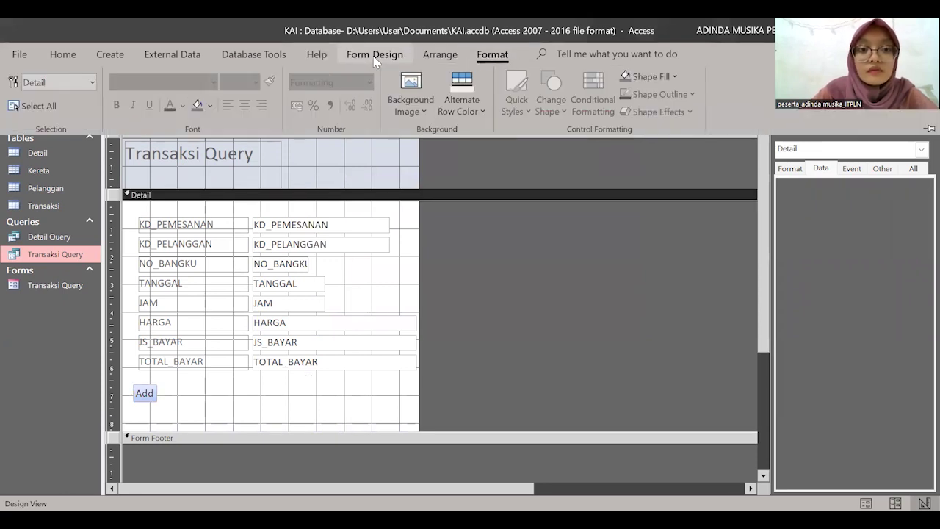
pyautogui.click(375, 54)
pyautogui.click(251, 90)
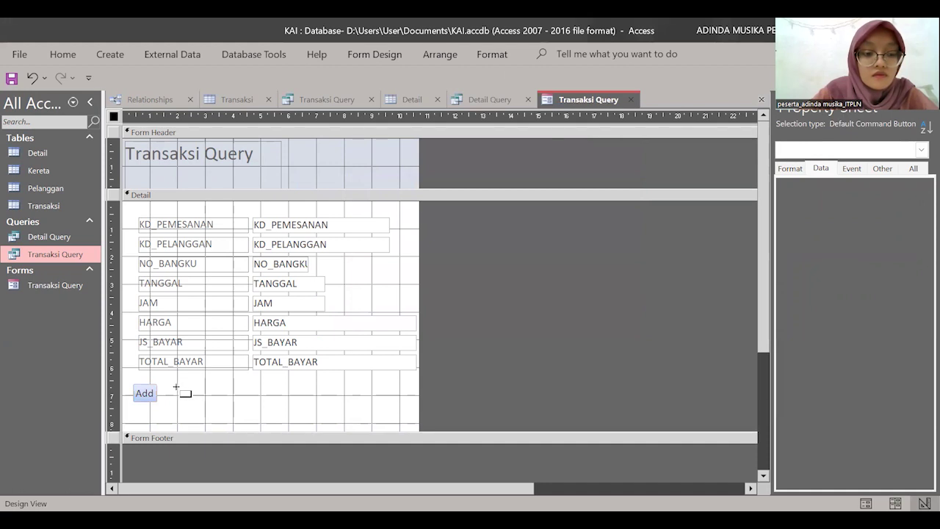
# - Add a Delete Record button right of Add, captioned Delete and named delete
pyautogui.click(176, 387)
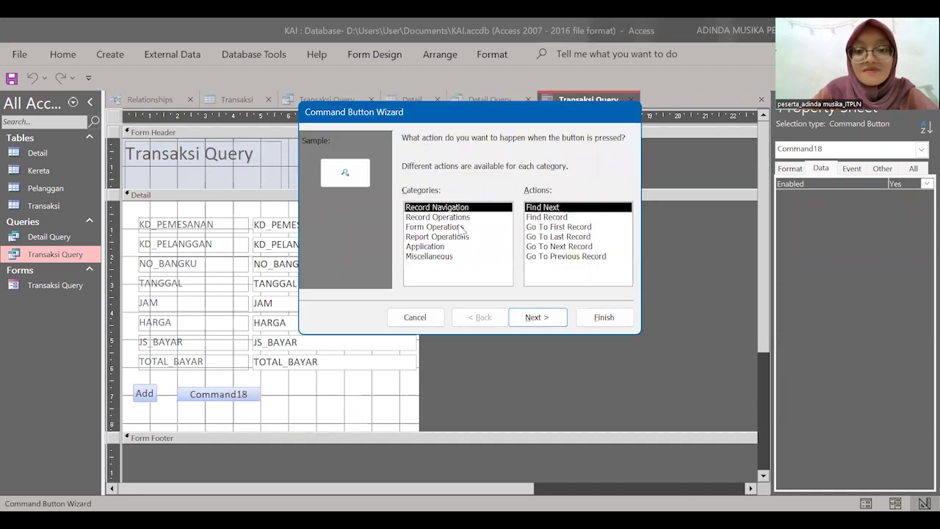
pyautogui.click(430, 218)
pyautogui.click(552, 219)
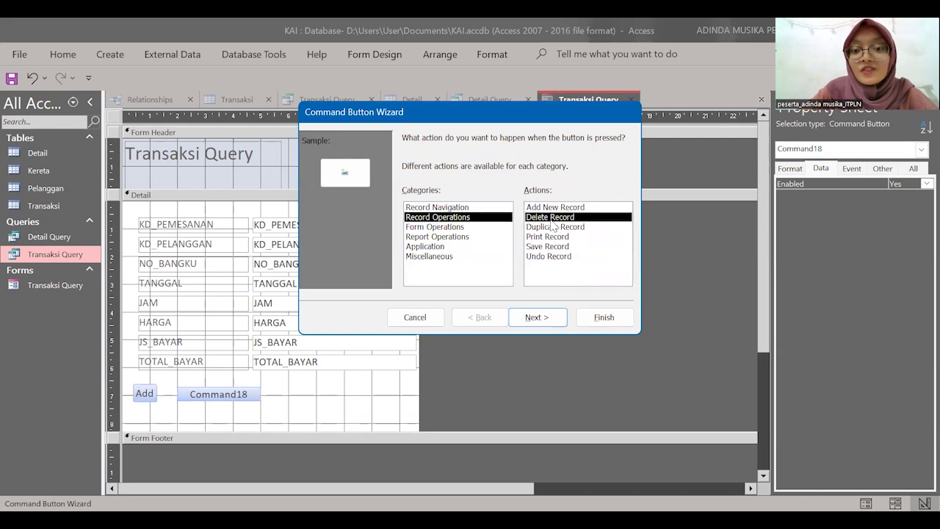
pyautogui.click(541, 326)
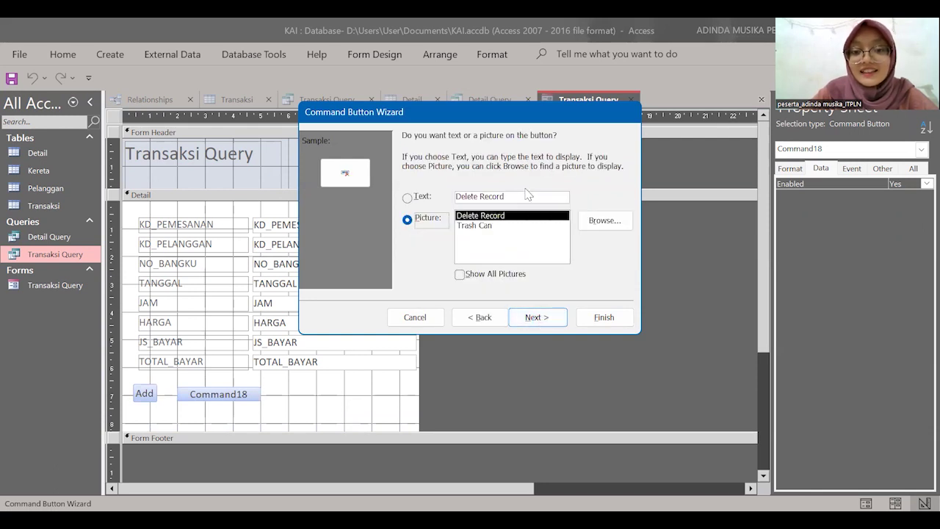
pyautogui.click(523, 197)
pyautogui.press('BackSpace')
pyautogui.press('BackSpace')
pyautogui.press('BackSpace')
pyautogui.press('BackSpace')
pyautogui.press('BackSpace')
pyautogui.press('BackSpace')
pyautogui.press('BackSpace')
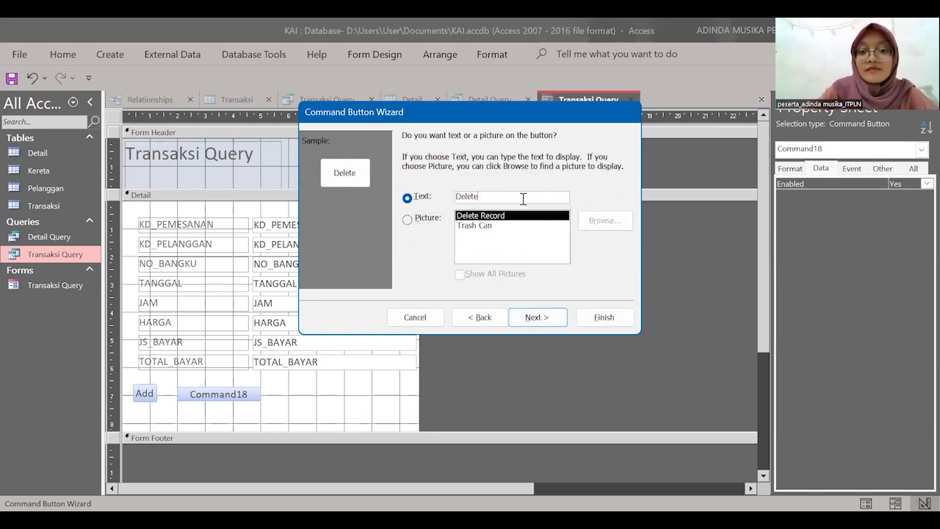
pyautogui.click(537, 316)
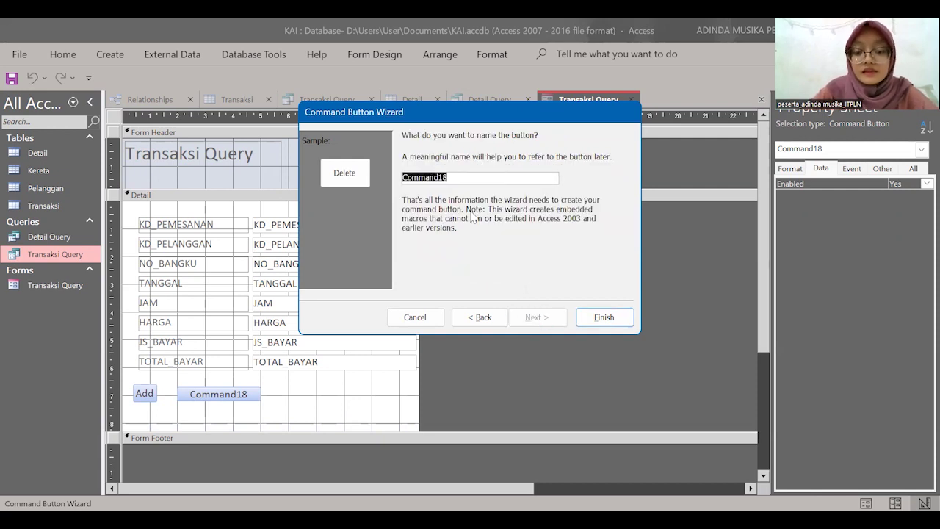
pyautogui.write('delete')
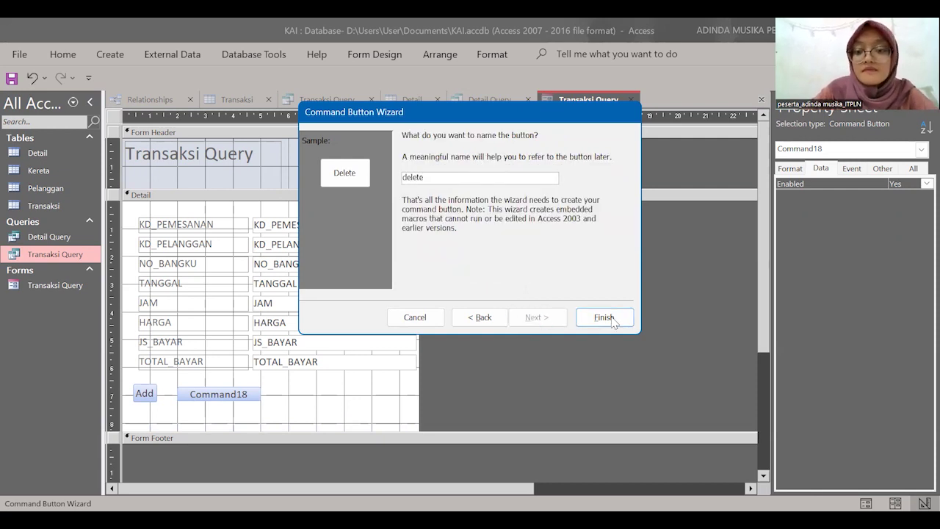
pyautogui.click(611, 321)
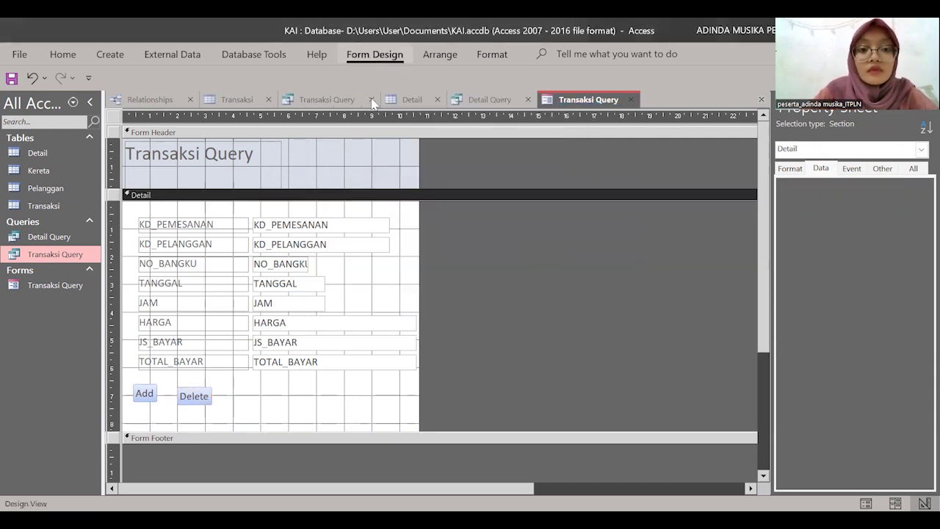
pyautogui.click(373, 56)
pyautogui.click(253, 99)
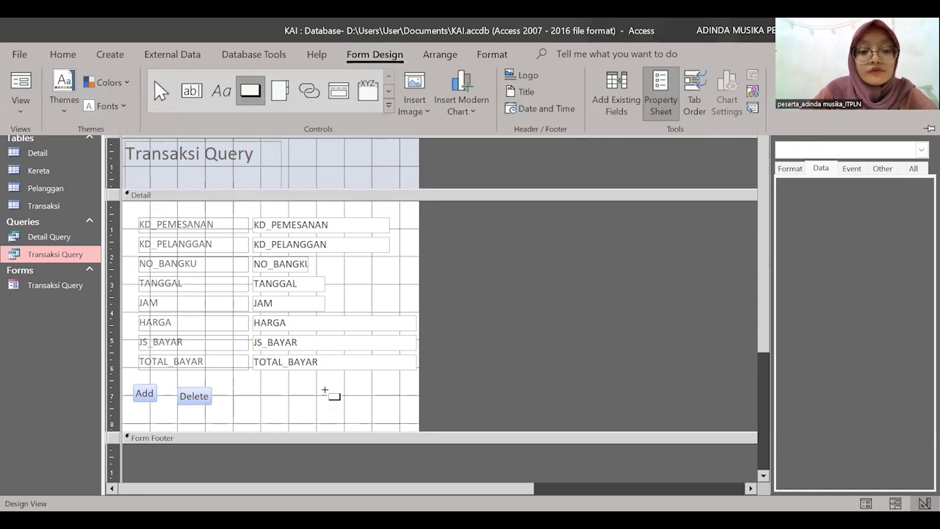
# - Place a Save Record button right of Delete, captioned Save, and start typing its name
pyautogui.click(318, 384)
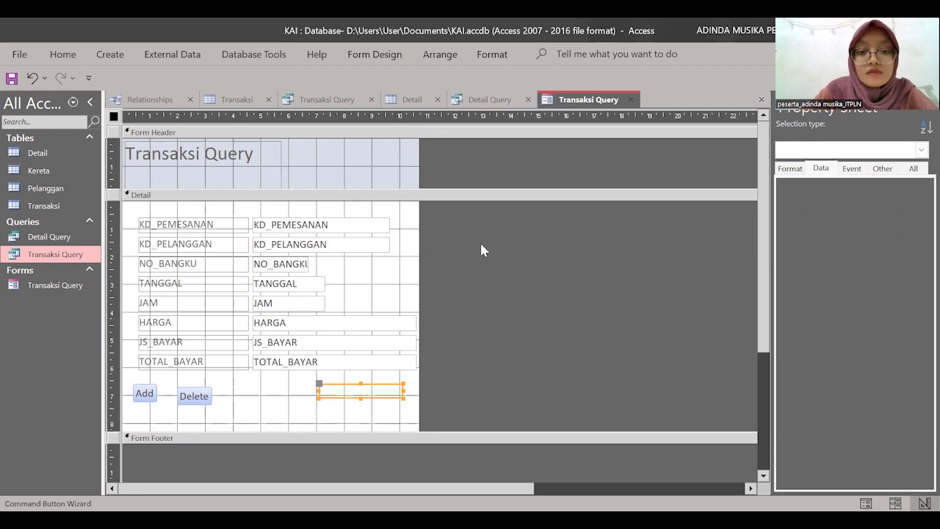
pyautogui.click(452, 217)
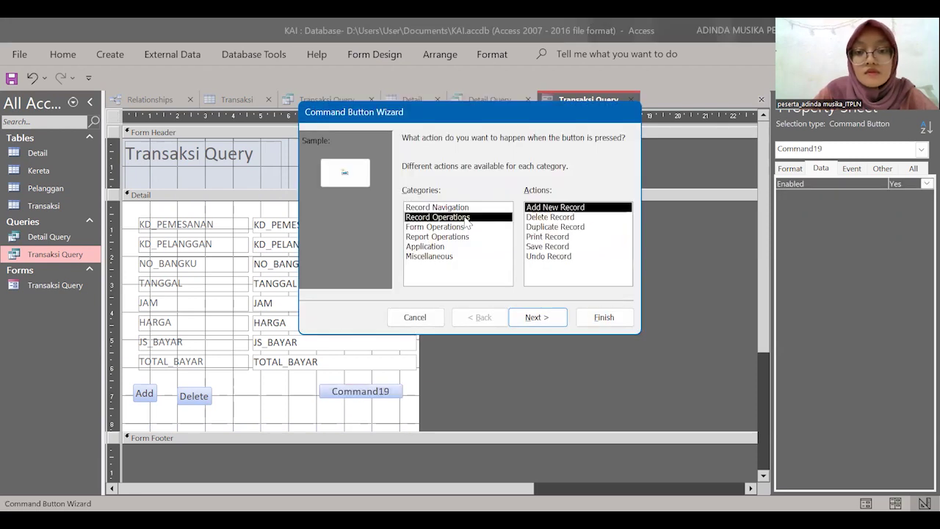
pyautogui.click(544, 247)
pyautogui.click(537, 317)
pyautogui.click(505, 197)
pyautogui.press('BackSpace')
pyautogui.press('BackSpace')
pyautogui.press('BackSpace')
pyautogui.press('BackSpace')
pyautogui.press('BackSpace')
pyautogui.press('BackSpace')
pyautogui.press('BackSpace')
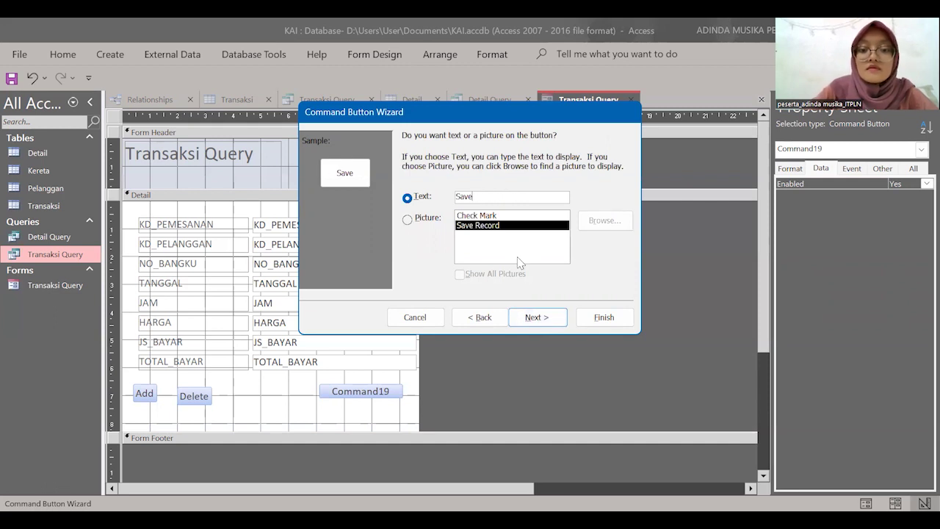
pyautogui.click(536, 317)
pyautogui.write('save')
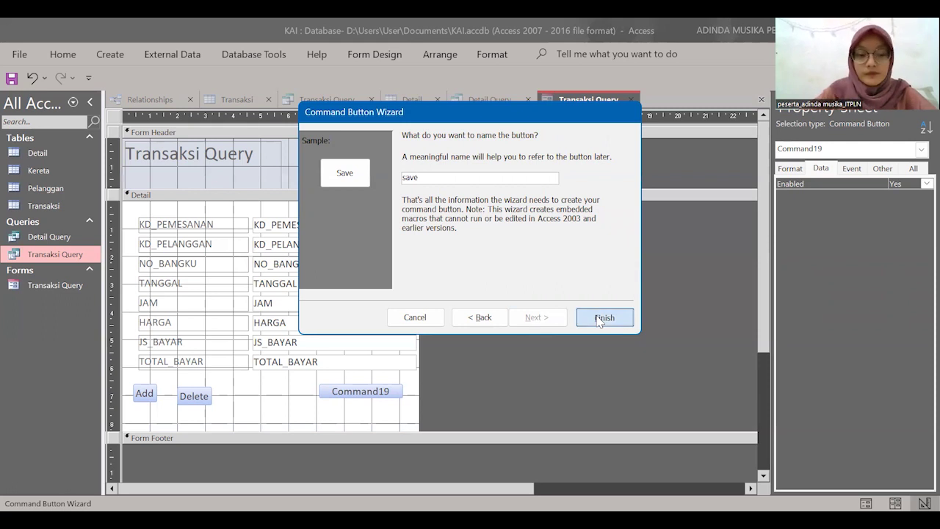
# - Finish the Save button named save and move Delete and Save level with Add
pyautogui.click(603, 319)
pyautogui.click(190, 394)
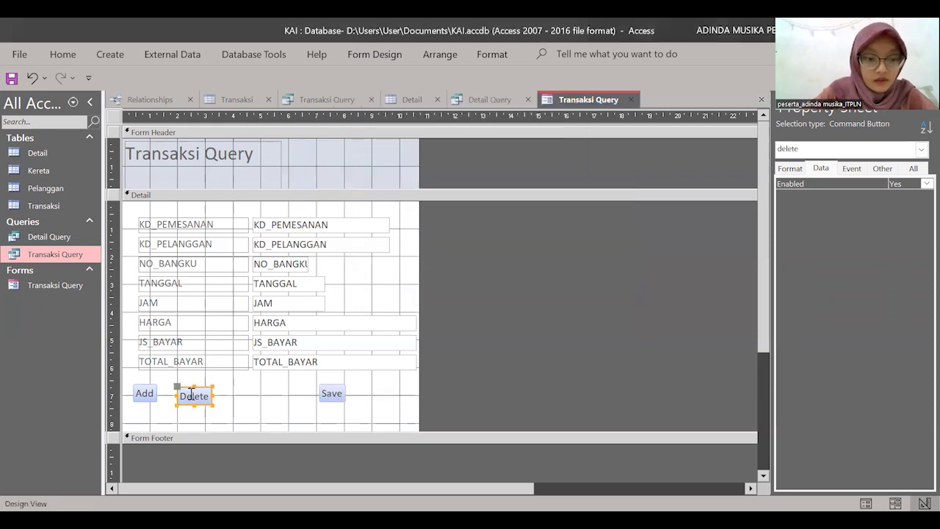
pyautogui.moveTo(174, 386)
pyautogui.mouseDown()
pyautogui.moveTo(177, 377)
pyautogui.moveTo(130, 382)
pyautogui.moveTo(135, 375)
pyautogui.moveTo(173, 396)
pyautogui.mouseUp()
pyautogui.click(135, 390)
pyautogui.click(193, 394)
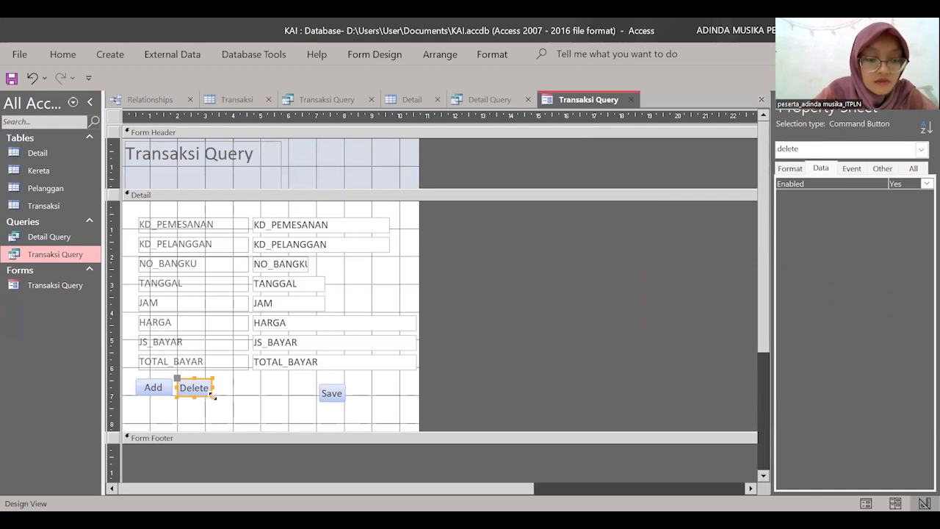
pyautogui.click(331, 395)
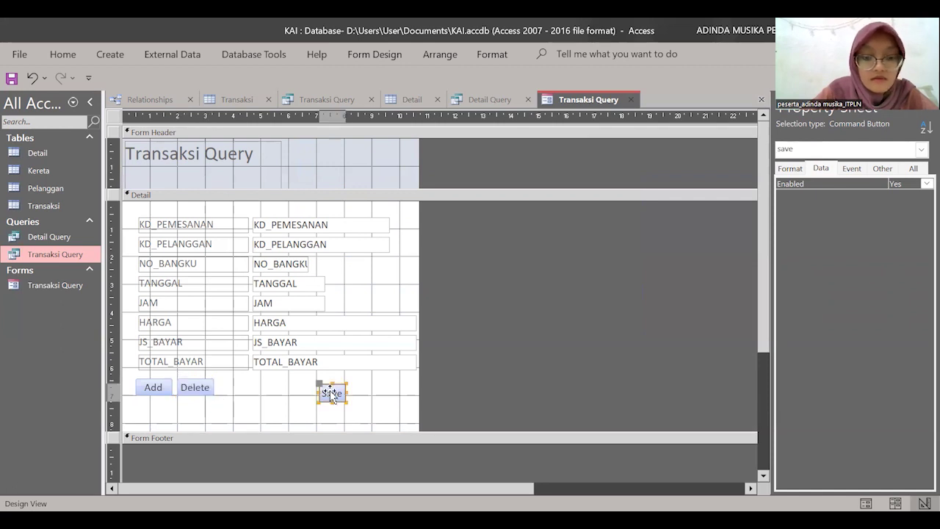
pyautogui.moveTo(326, 383)
pyautogui.mouseDown()
pyautogui.moveTo(323, 376)
pyautogui.moveTo(349, 398)
pyautogui.mouseUp()
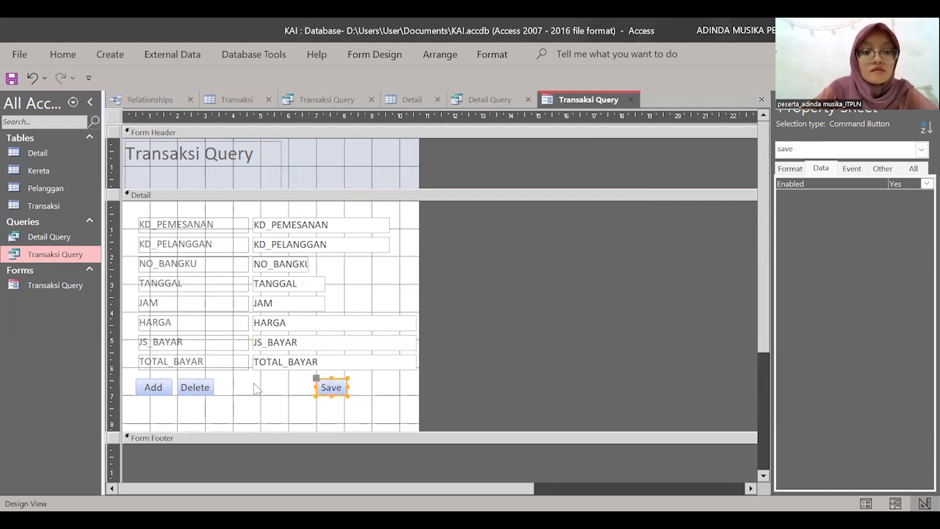
pyautogui.click(276, 403)
pyautogui.click(232, 152)
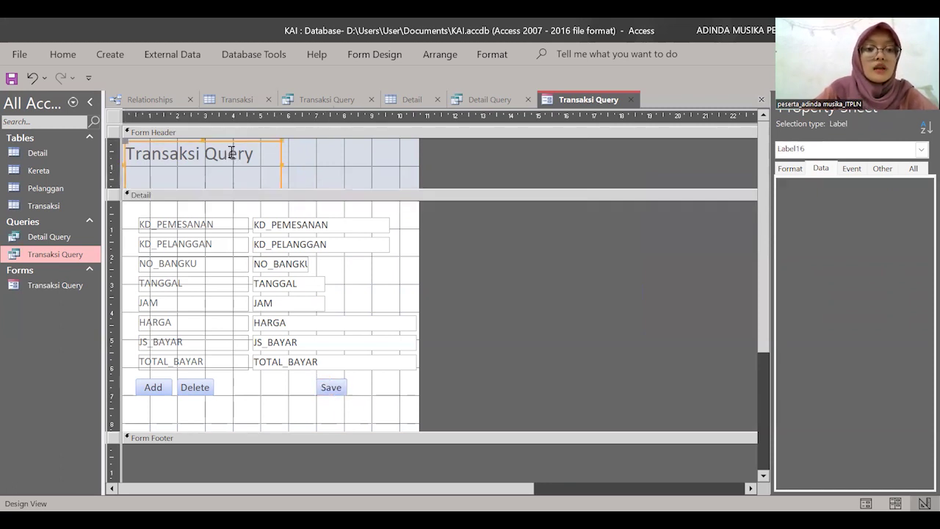
# - Replace the title label text with TRANSAKSI in capitals
pyautogui.click(250, 154)
pyautogui.moveTo(254, 154); pyautogui.dragTo(128, 149)
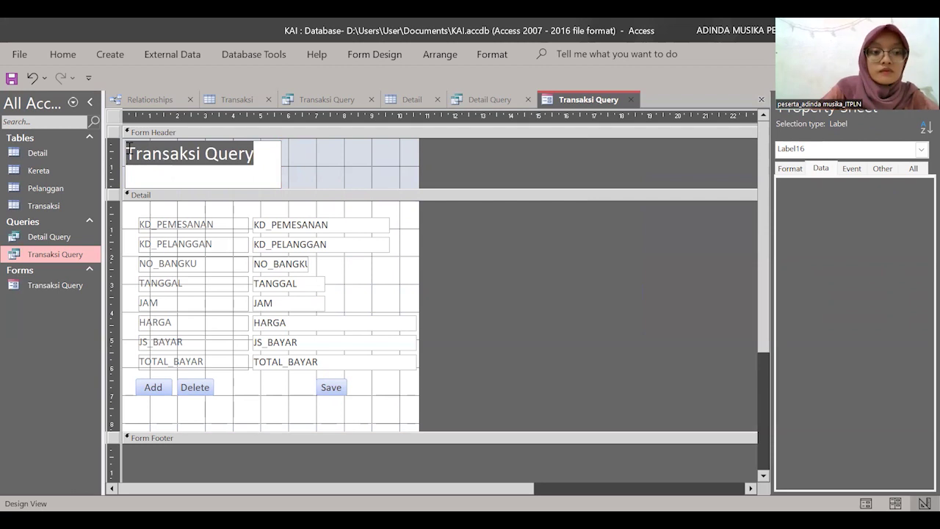
pyautogui.write('t')
pyautogui.press('capslock')
pyautogui.write('TRANSAKSI')
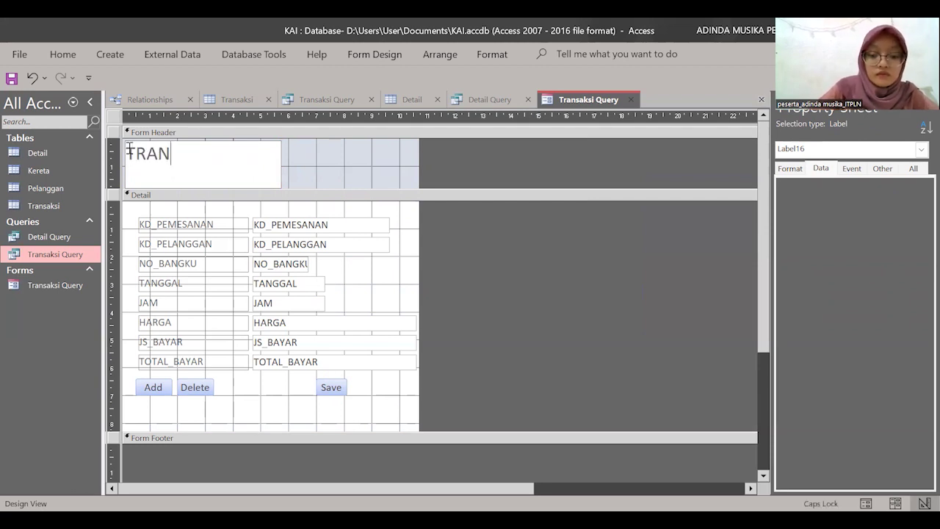
pyautogui.click(332, 169)
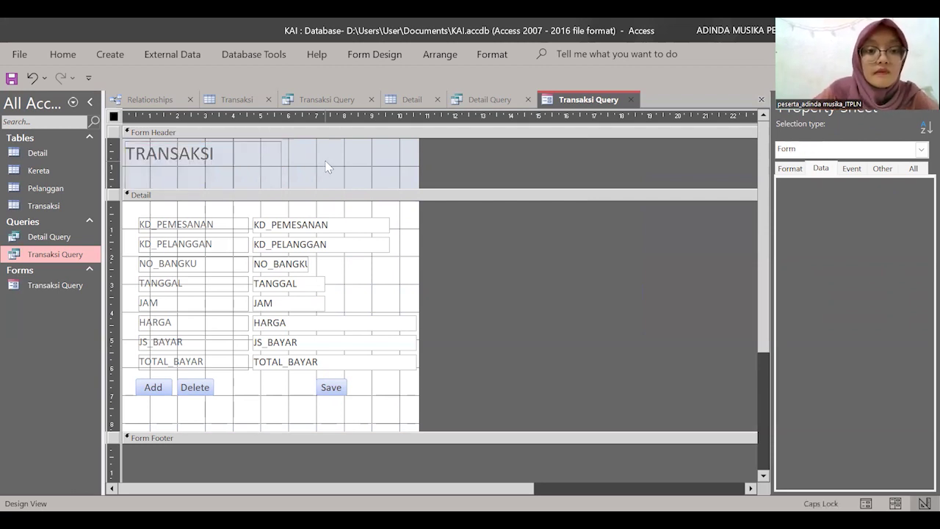
# - Reposition and resize the TRANSAKSI title label to fit its text
pyautogui.click(220, 164)
pyautogui.moveTo(279, 147); pyautogui.dragTo(326, 148)
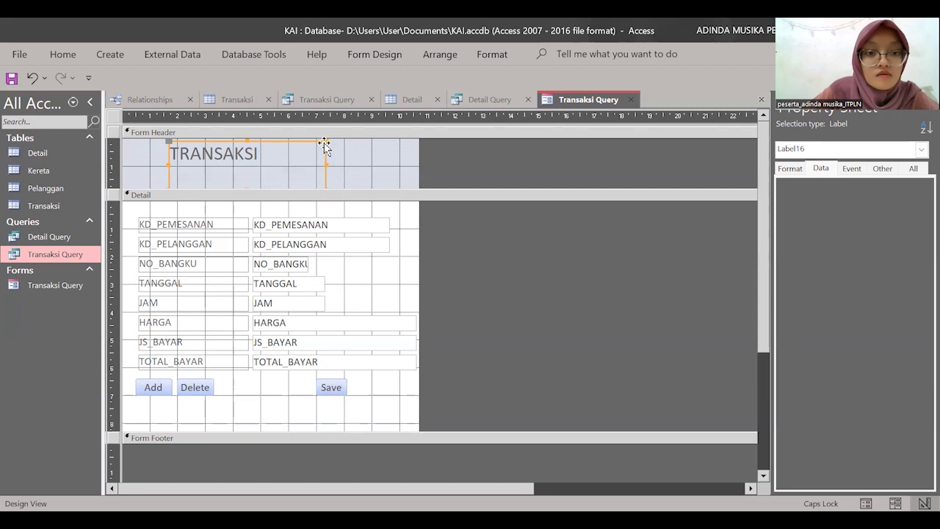
pyautogui.moveTo(323, 142); pyautogui.dragTo(279, 144)
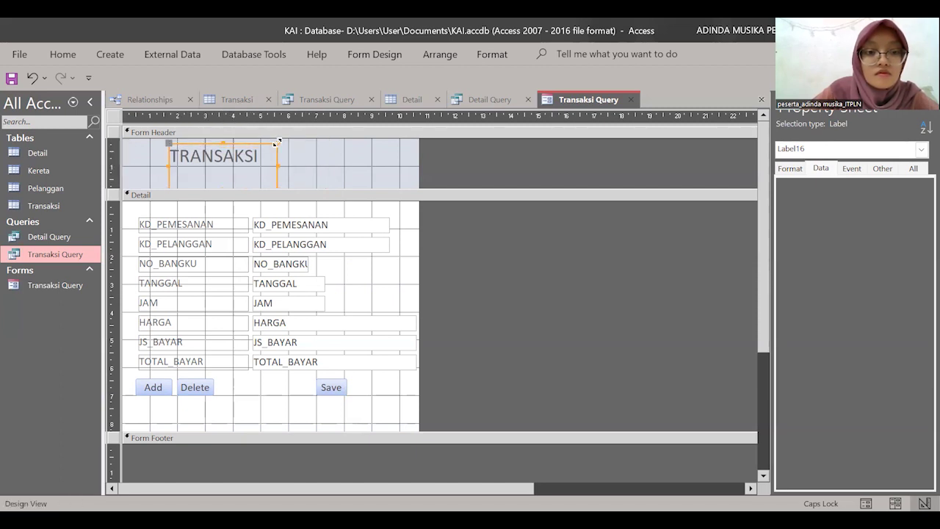
pyautogui.click(223, 150)
pyautogui.hotkey('shift', 'End')
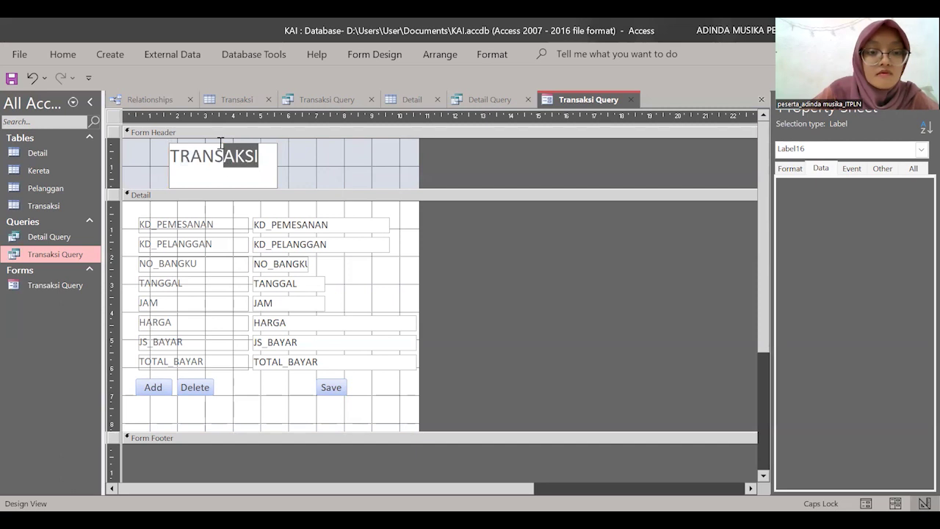
pyautogui.click(298, 162)
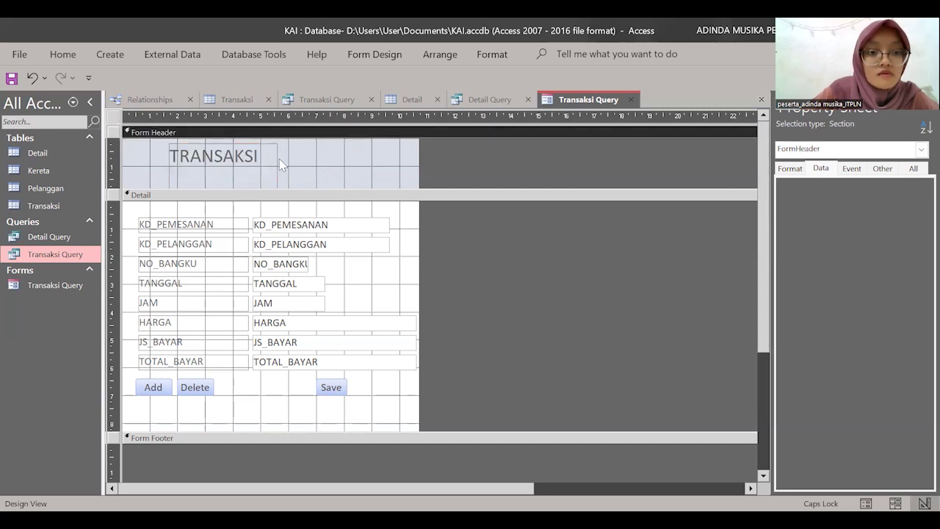
pyautogui.click(253, 156)
pyautogui.doubleClick(260, 157)
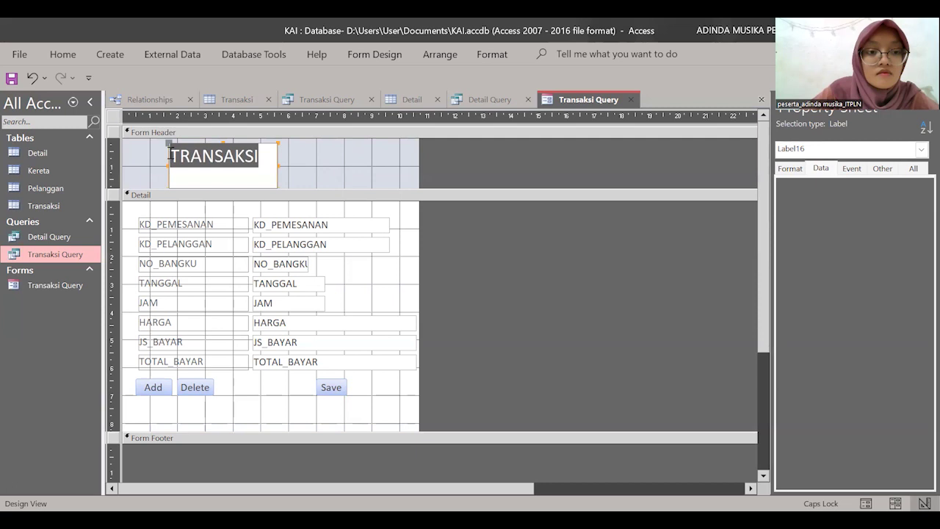
# - Format the title text bold, centred, white and 24 pt
pyautogui.click(359, 59)
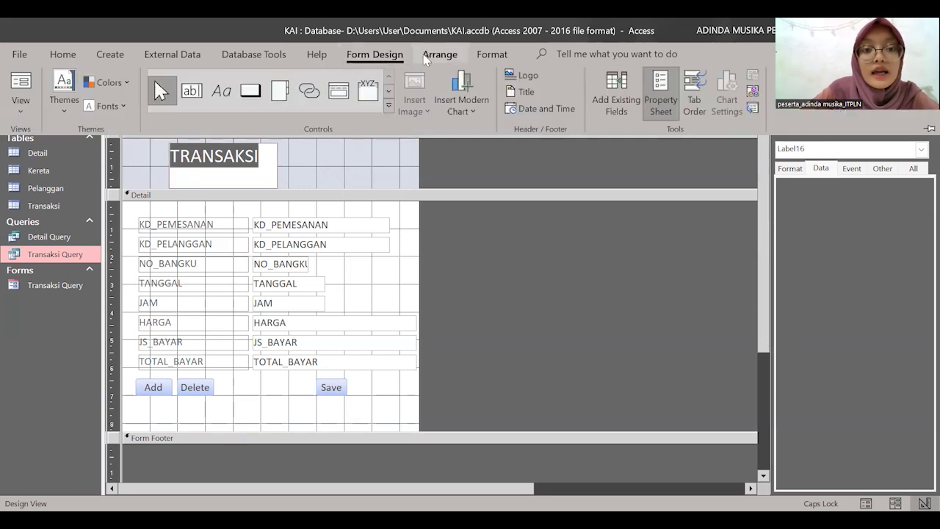
pyautogui.click(434, 56)
pyautogui.click(478, 59)
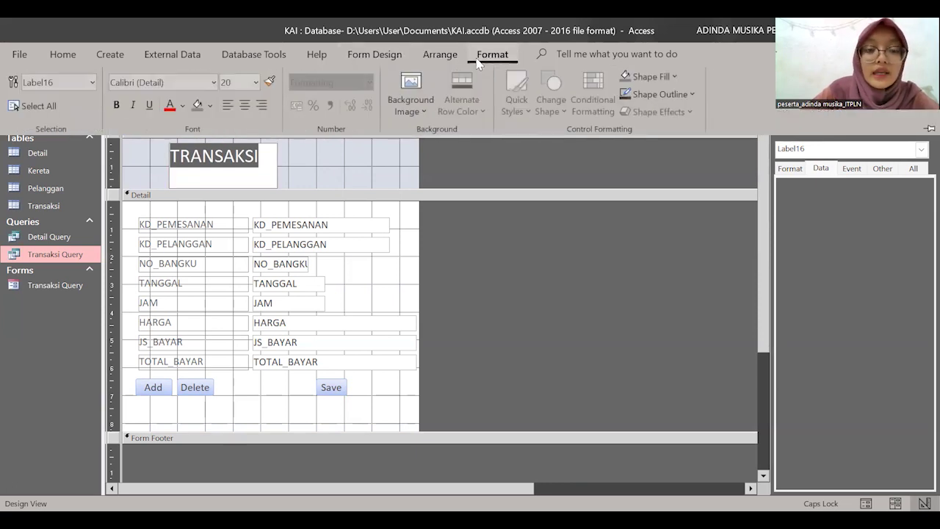
pyautogui.click(116, 105)
pyautogui.click(501, 53)
pyautogui.click(245, 105)
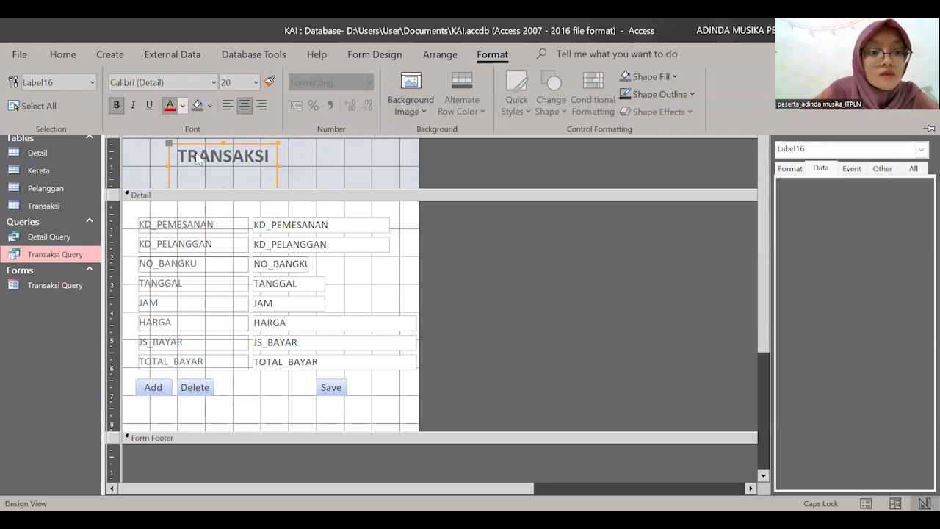
pyautogui.click(183, 105)
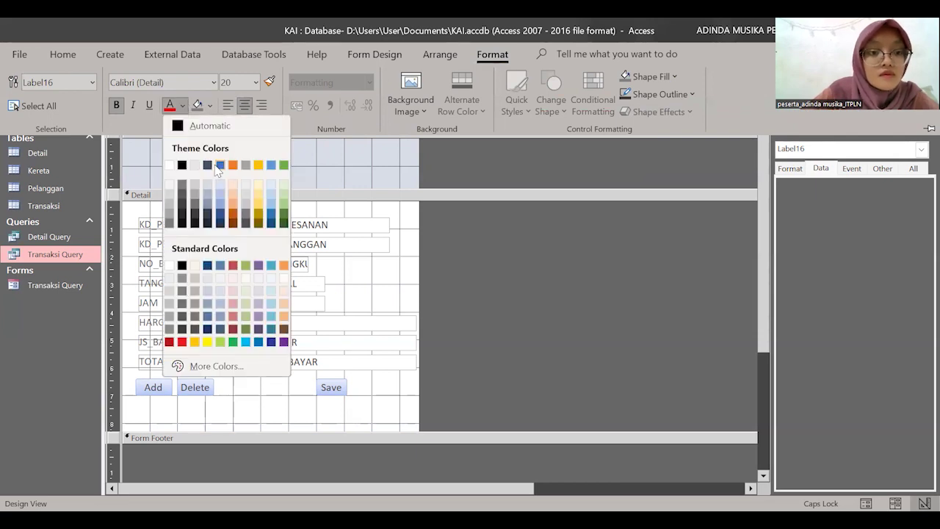
pyautogui.click(171, 165)
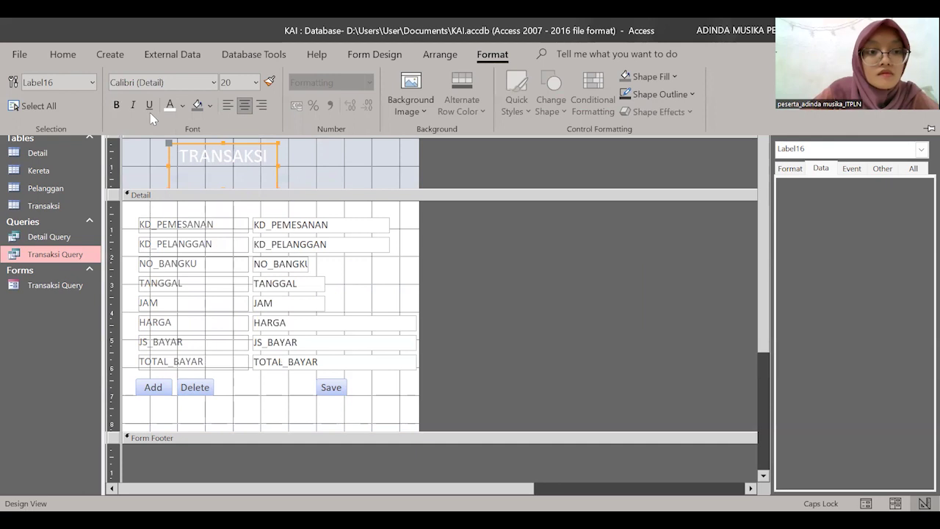
pyautogui.click(116, 105)
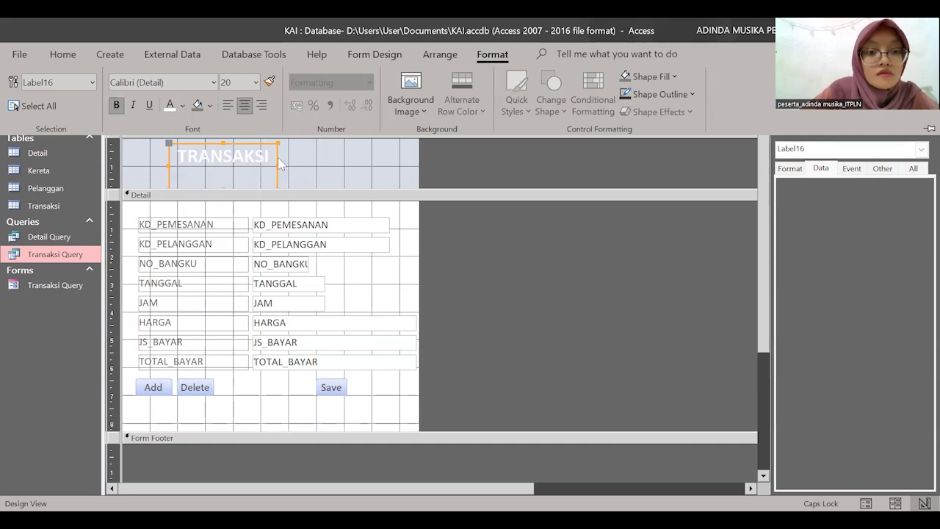
pyautogui.click(249, 81)
pyautogui.write('24')
pyautogui.press('Return')
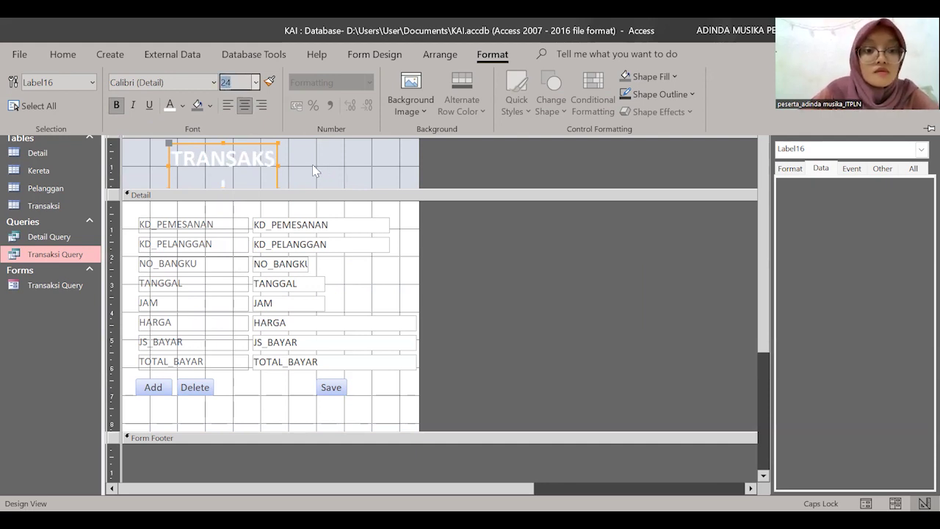
# - Widen the title so TRANSAKSI shows fully and fill the form header with blue
pyautogui.click(258, 164)
pyautogui.moveTo(277, 166); pyautogui.dragTo(321, 163)
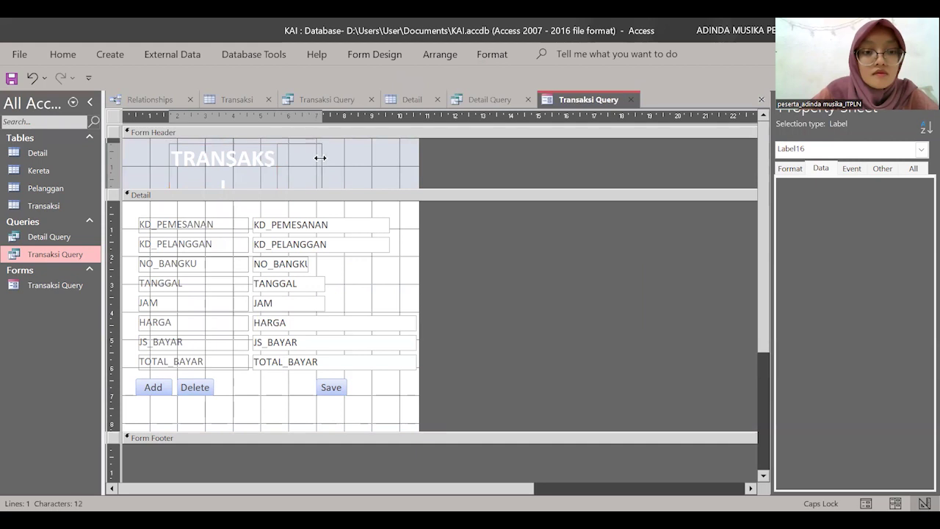
pyautogui.click(353, 157)
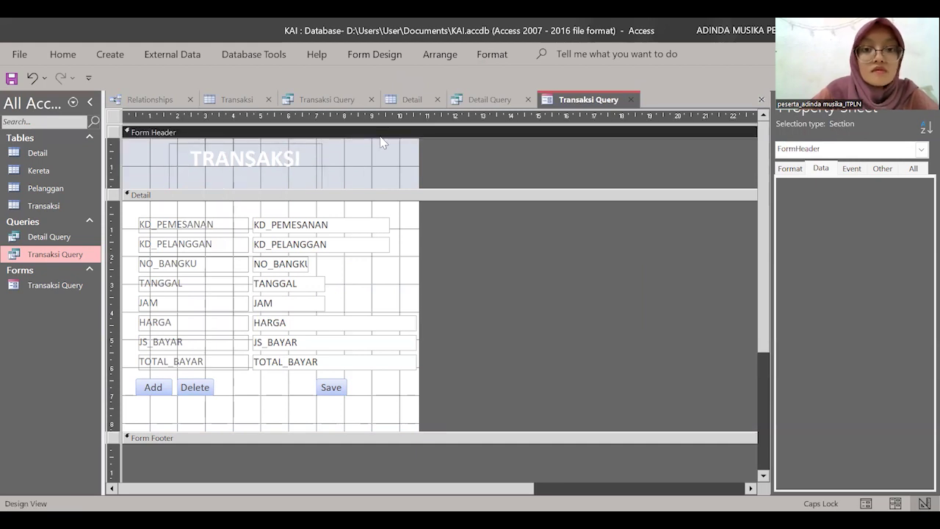
pyautogui.click(492, 55)
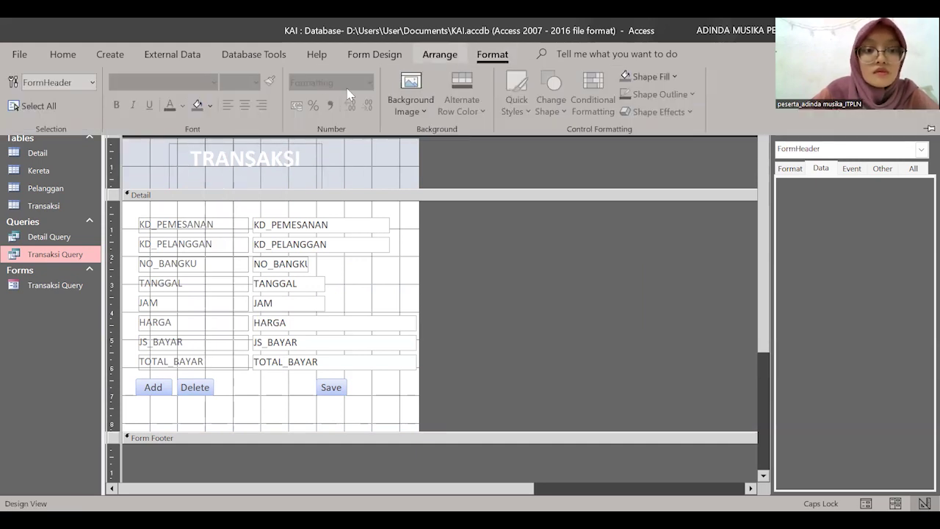
pyautogui.click(210, 105)
pyautogui.click(248, 166)
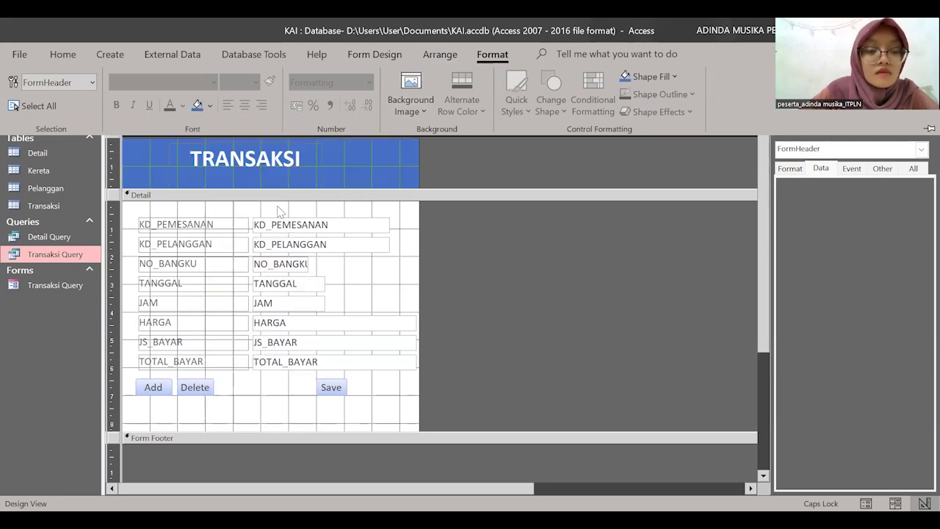
pyautogui.click(149, 344)
# - Rename the JS_BAYAR label to JASA BAYAR and NO_BANGKU to NO BANGKU
pyautogui.click(149, 344)
pyautogui.write('A')
pyautogui.press('Right')
pyautogui.write('A')
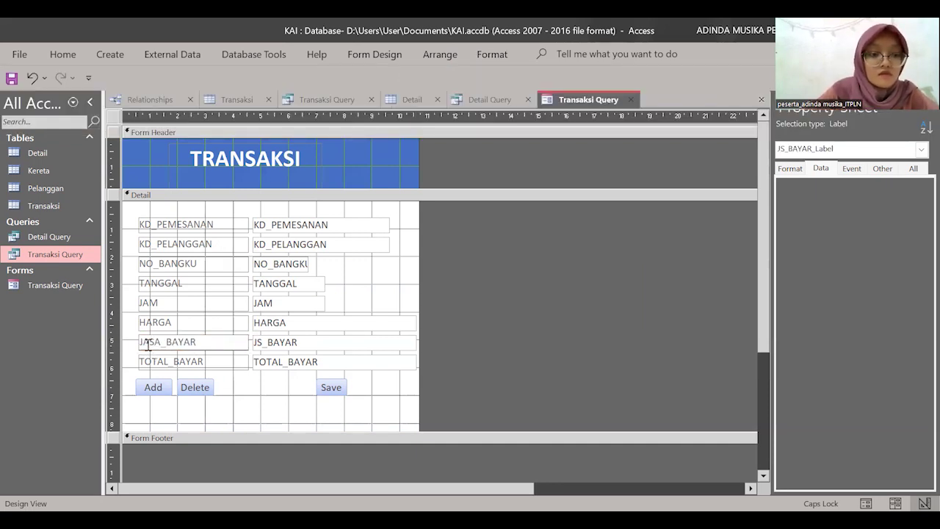
pyautogui.press('Delete')
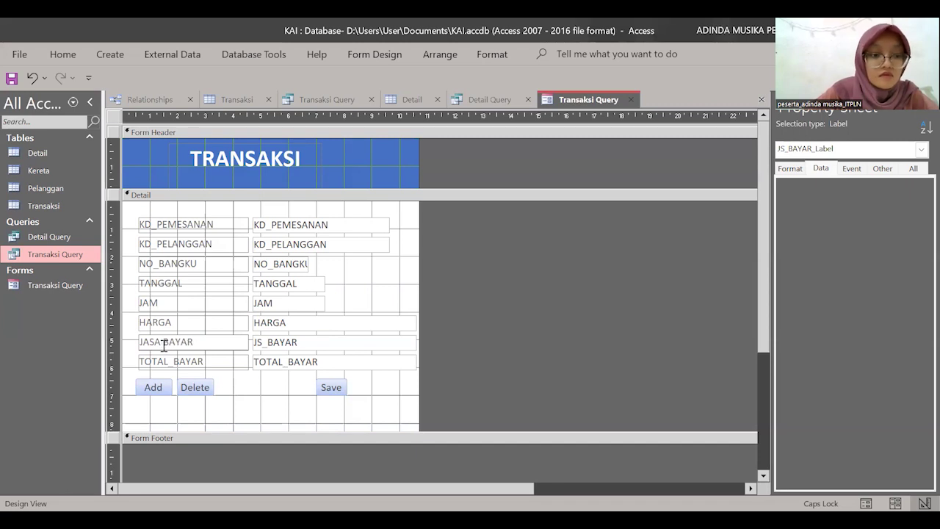
pyautogui.click(158, 263)
pyautogui.click(158, 263)
pyautogui.press('BackSpace')
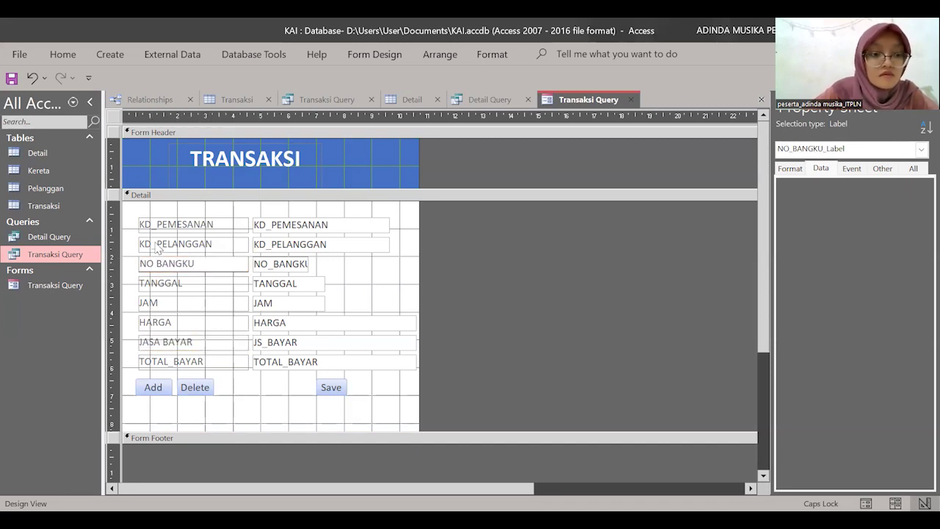
# - Change the KD_PELANGGAN and KD_PEMESANAN labels to KODE PELANGGAN and KODE PEMESANAN
pyautogui.click(156, 245)
pyautogui.click(155, 246)
pyautogui.press('BackSpace')
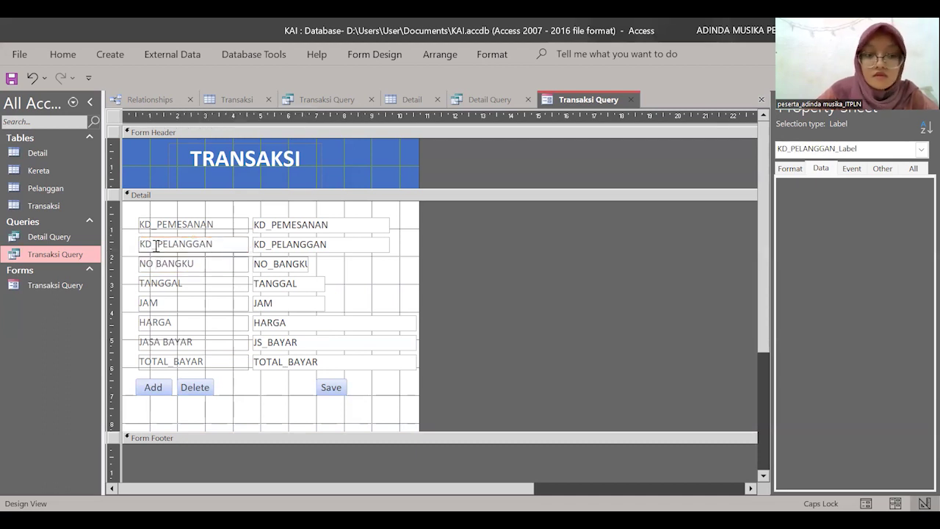
pyautogui.press('BackSpace')
pyautogui.press('BackSpace')
pyautogui.write('ODE')
pyautogui.click(156, 226)
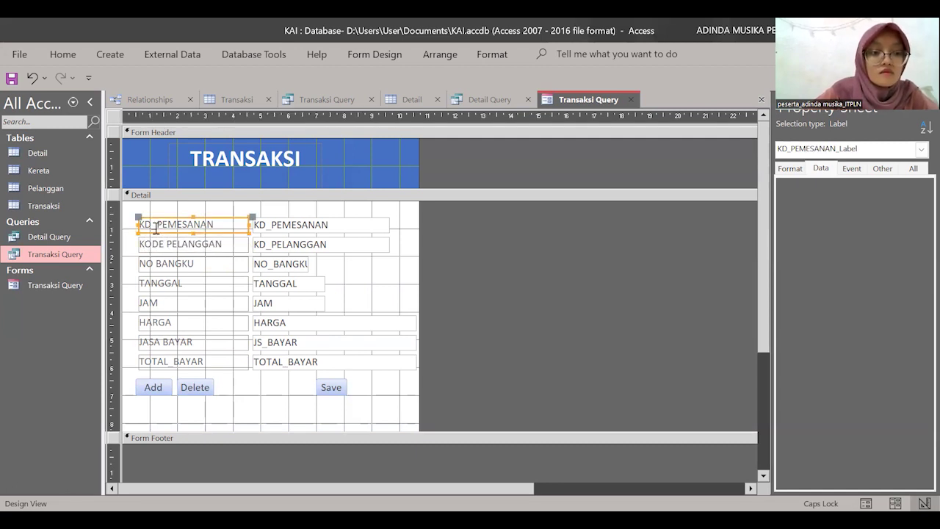
pyautogui.click(155, 226)
pyautogui.press('BackSpace')
pyautogui.press('BackSpace')
pyautogui.write('ODE')
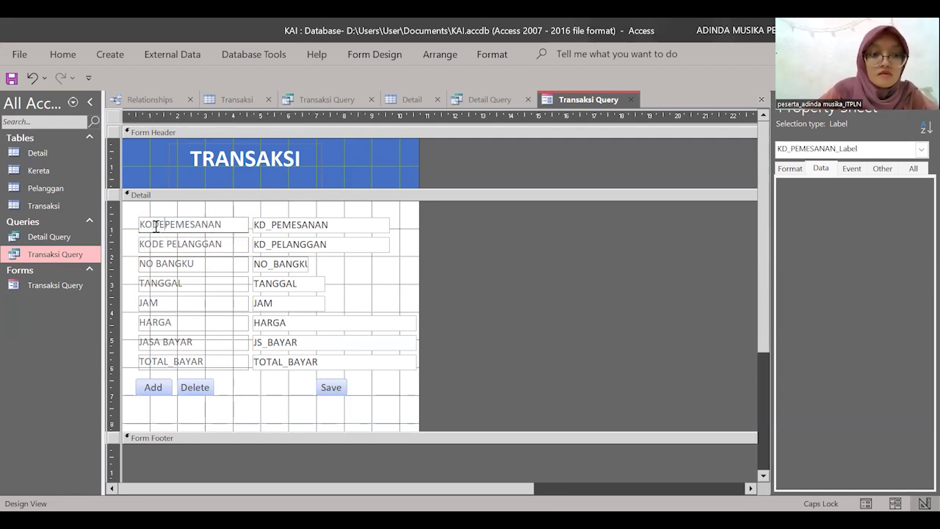
pyautogui.click(499, 317)
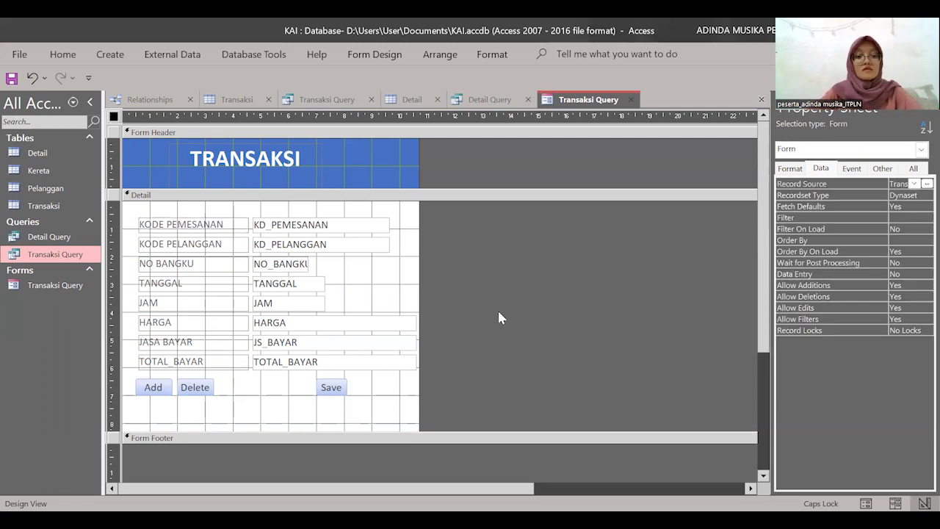
# - Resize the NO_BANGKU, TANGGAL, JAM and HARGA field boxes to a common width
pyautogui.click(292, 266)
pyautogui.moveTo(311, 264); pyautogui.dragTo(384, 262)
pyautogui.click(307, 285)
pyautogui.moveTo(325, 285); pyautogui.dragTo(389, 283)
pyautogui.click(314, 303)
pyautogui.moveTo(327, 303); pyautogui.dragTo(388, 300)
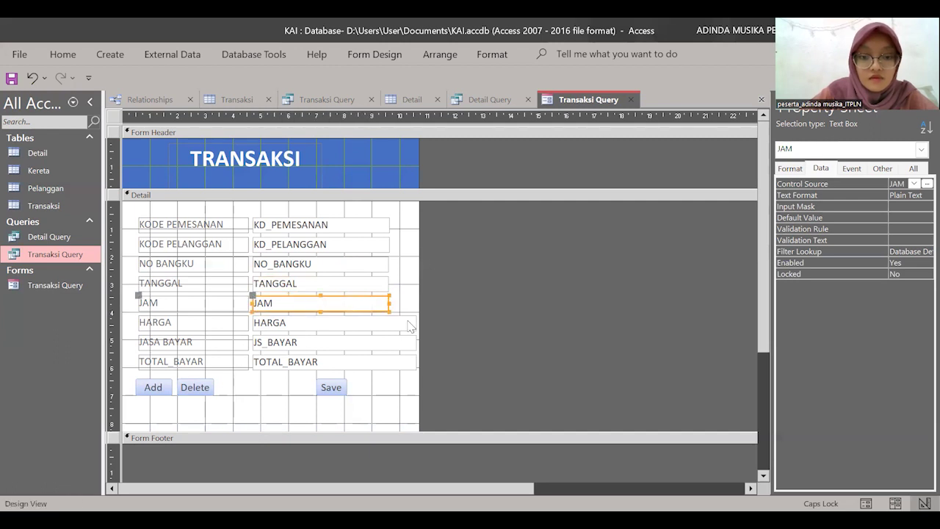
pyautogui.click(414, 322)
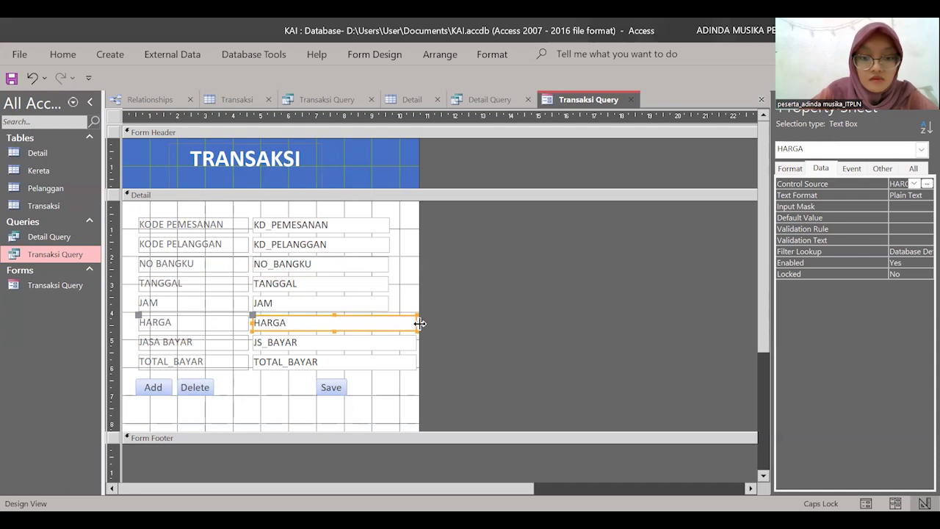
pyautogui.moveTo(415, 321); pyautogui.dragTo(391, 360)
pyautogui.click(400, 343)
pyautogui.click(399, 360)
pyautogui.click(355, 225)
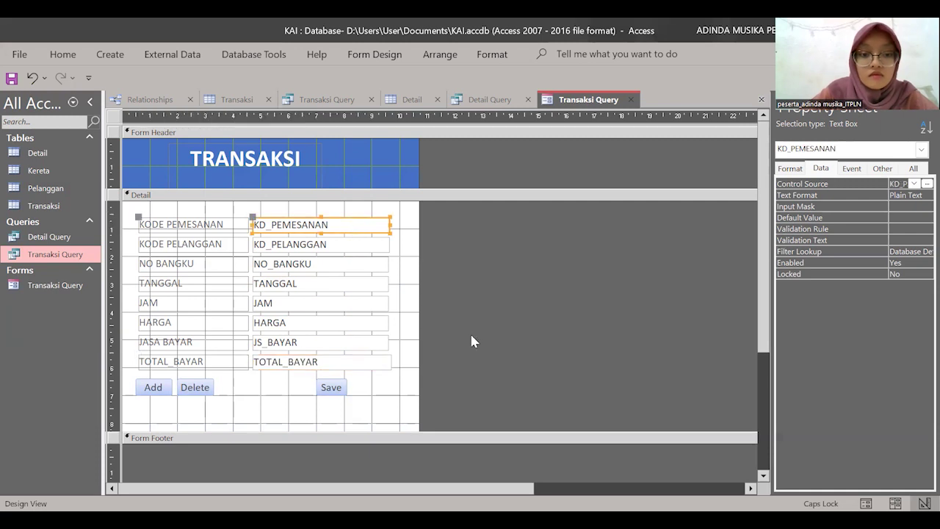
pyautogui.click(502, 340)
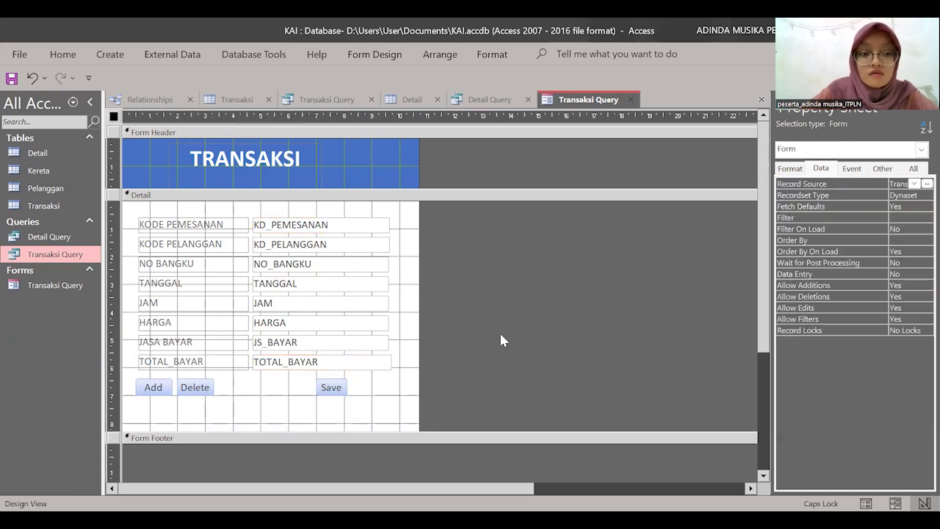
# - Delete the TOTAL_BAYAR label and its field box
pyautogui.click(246, 363)
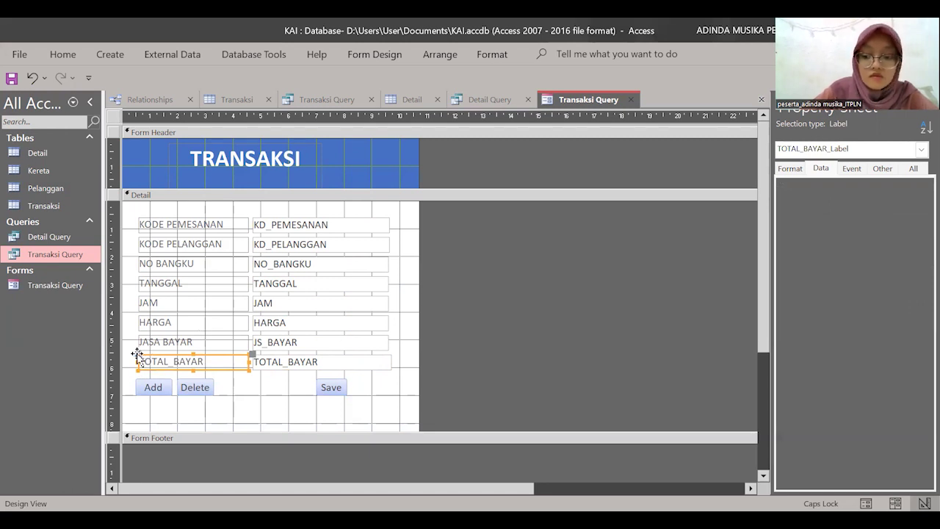
pyautogui.press('Delete')
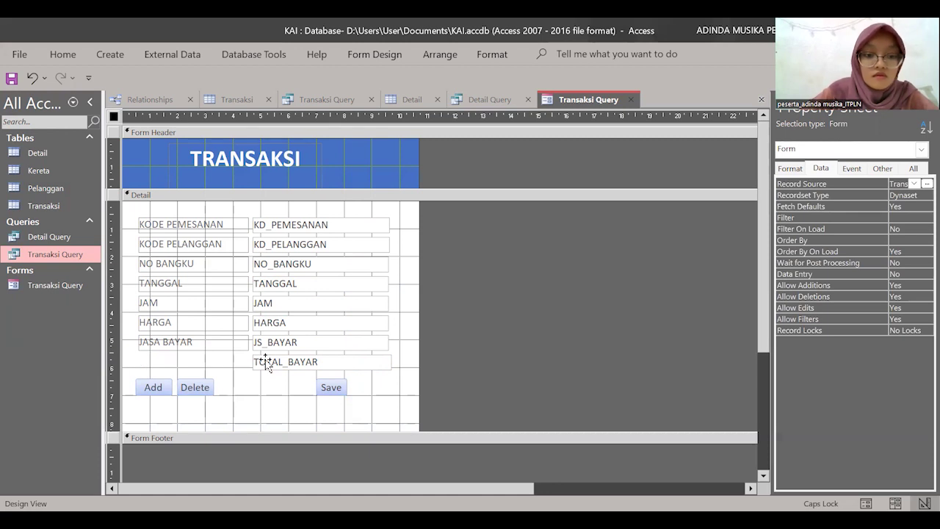
pyautogui.click(267, 361)
pyautogui.press('Delete')
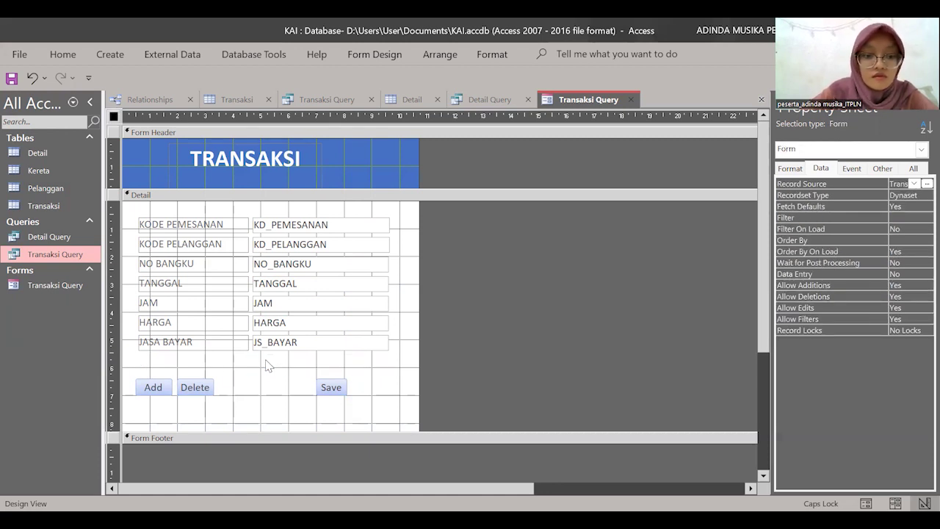
pyautogui.click(151, 384)
# - Adjust the top edges of Add, Delete and Save so all three buttons match in height
pyautogui.moveTo(151, 377); pyautogui.dragTo(151, 374)
pyautogui.click(193, 386)
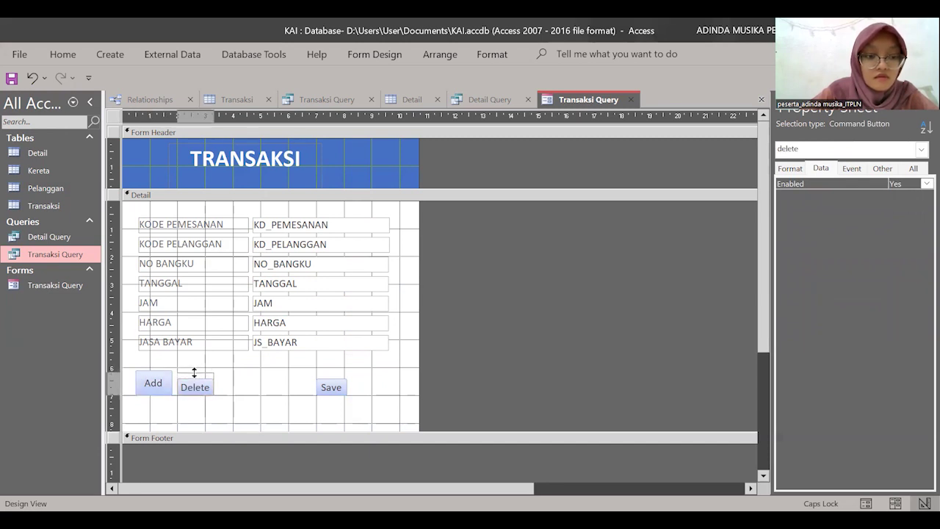
pyautogui.moveTo(193, 373); pyautogui.dragTo(194, 374)
pyautogui.click(331, 389)
pyautogui.moveTo(330, 376); pyautogui.dragTo(329, 371)
pyautogui.click(193, 379)
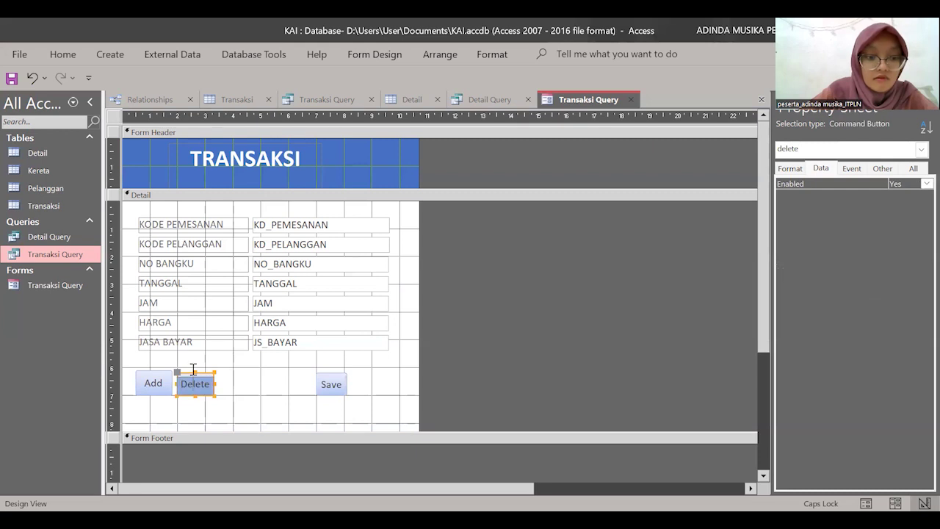
pyautogui.moveTo(194, 375); pyautogui.dragTo(194, 367)
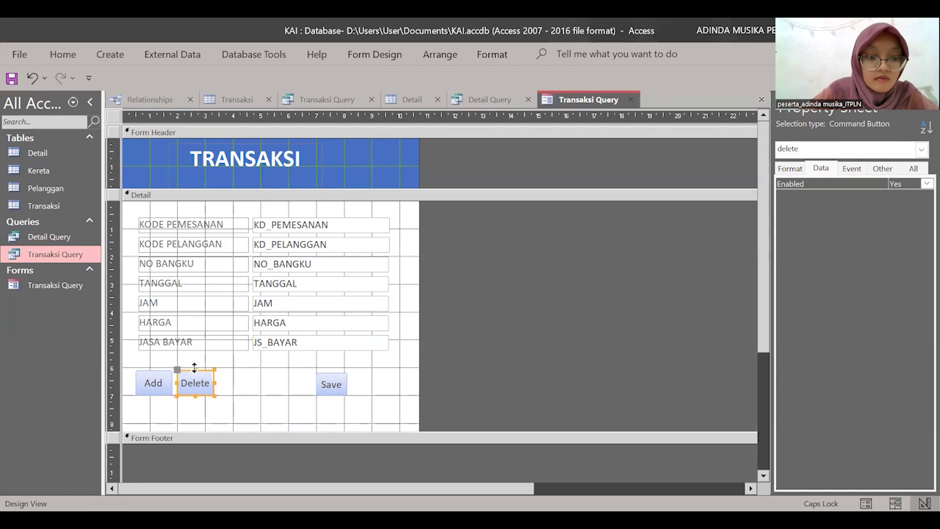
# - Switch the finished Transaksi form to Form View
pyautogui.click(329, 384)
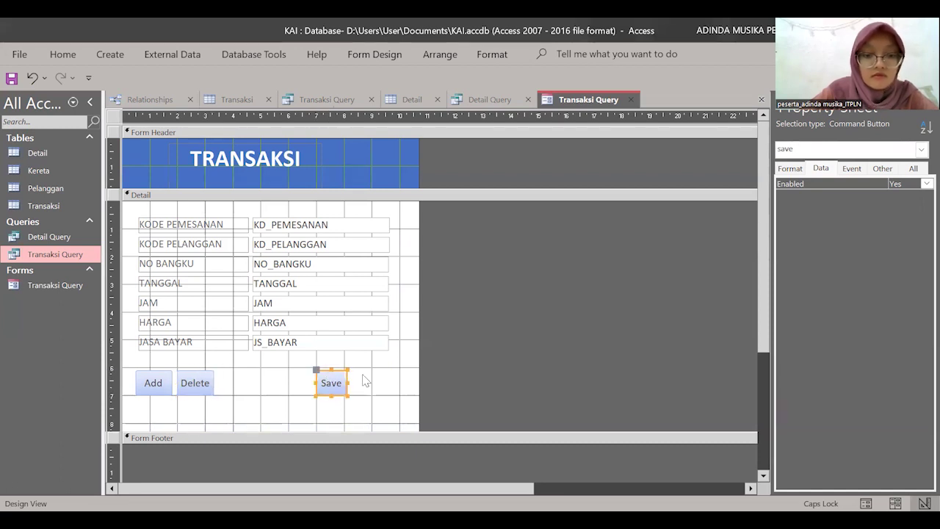
pyautogui.click(481, 393)
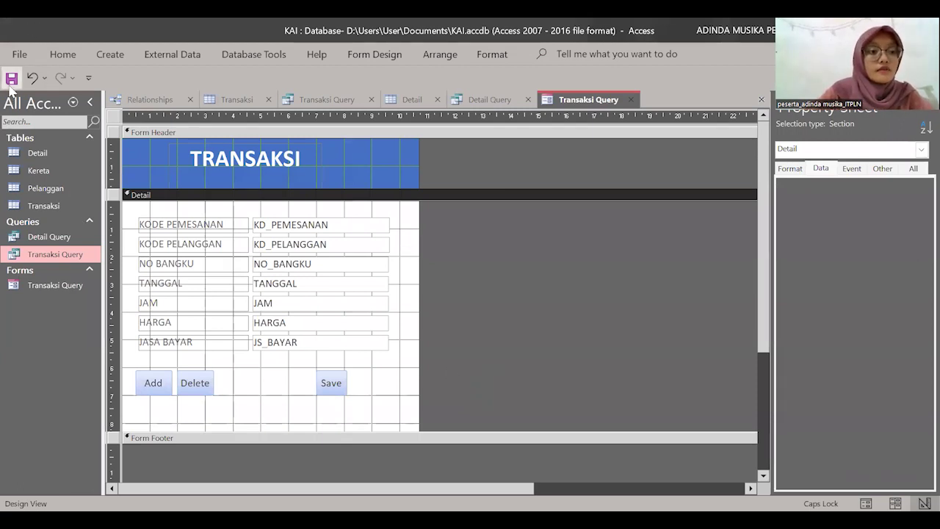
pyautogui.click(63, 55)
pyautogui.click(57, 89)
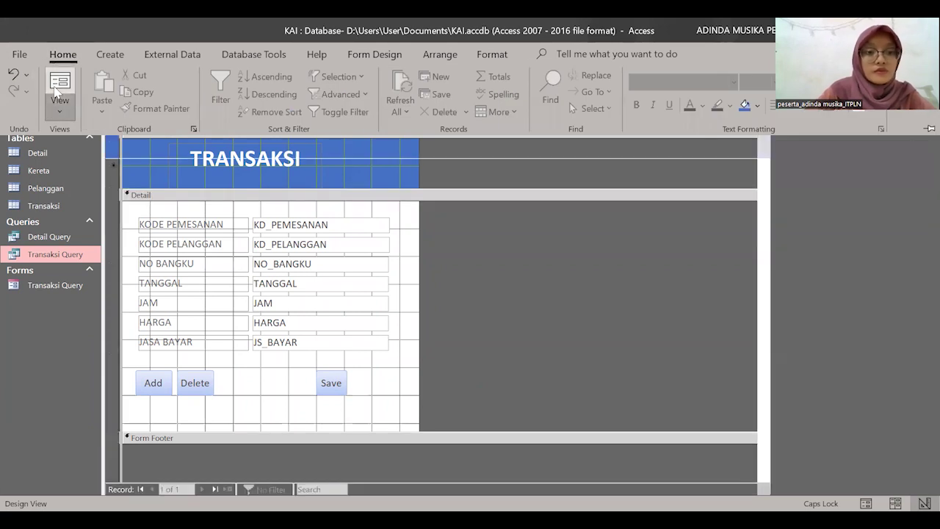
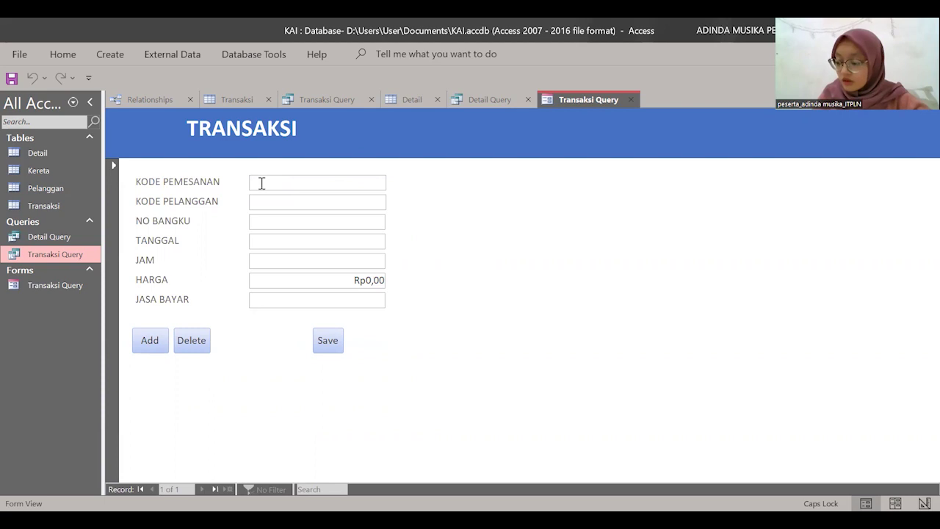
# - Enter the booking and customer codes, seat 1D and date 30/03/2023 in the Transaksi form
pyautogui.write('A')
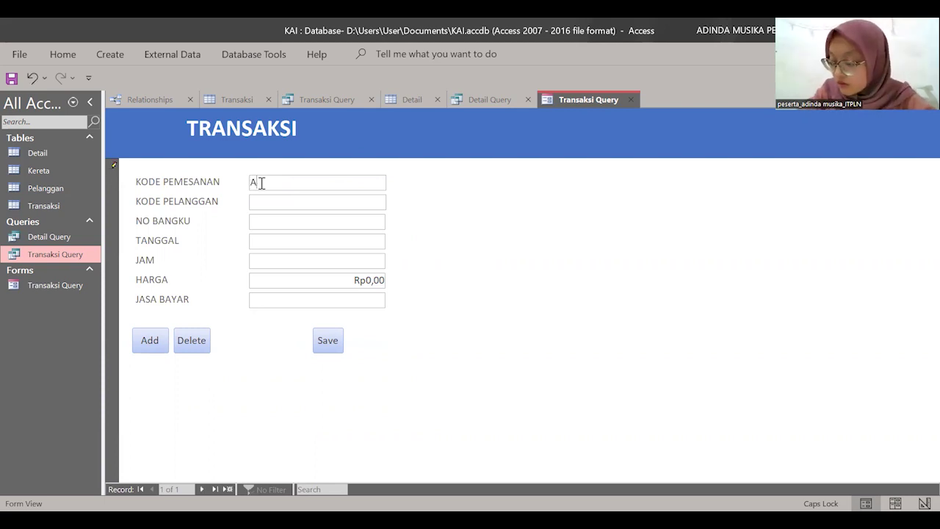
pyautogui.write('C2')
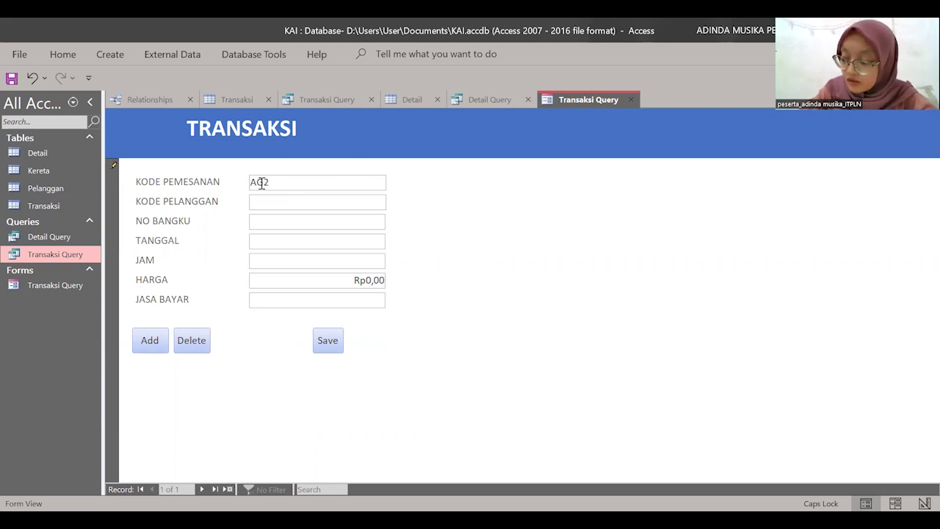
pyautogui.write('JKY')
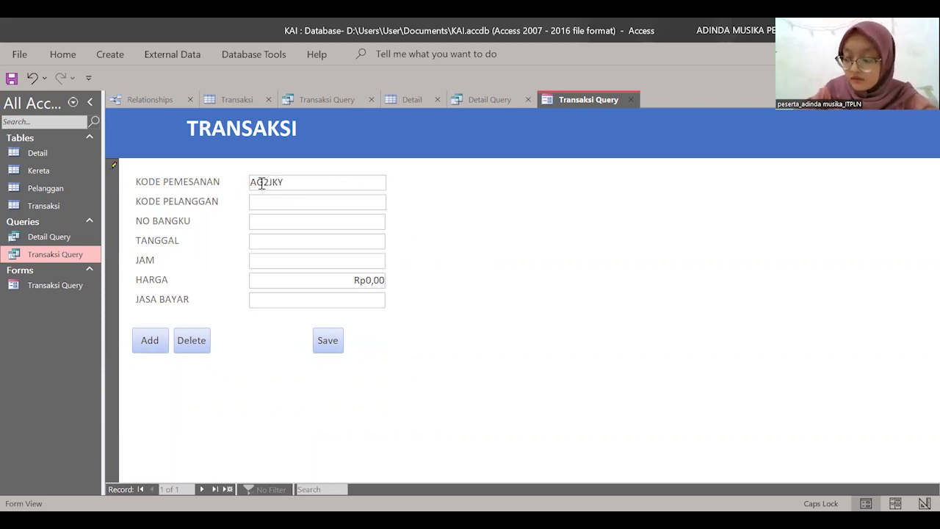
pyautogui.write('G')
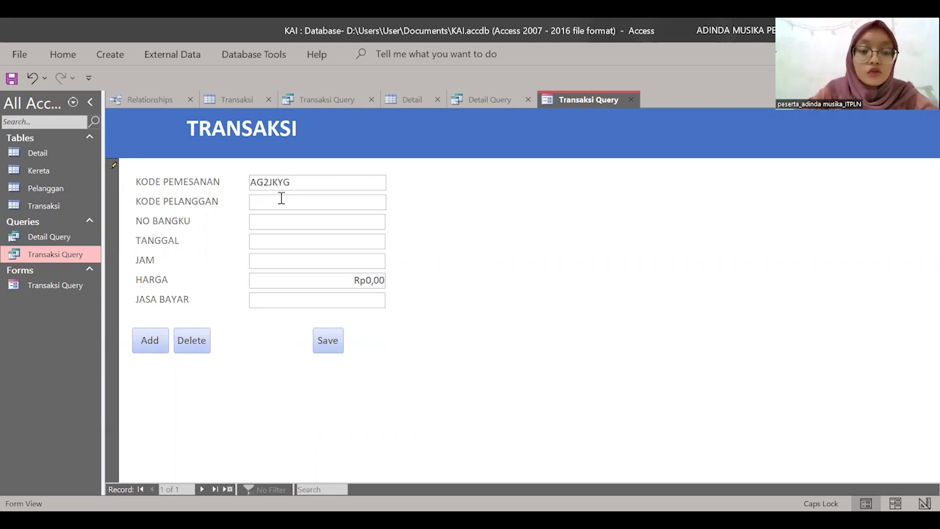
pyautogui.write('1')
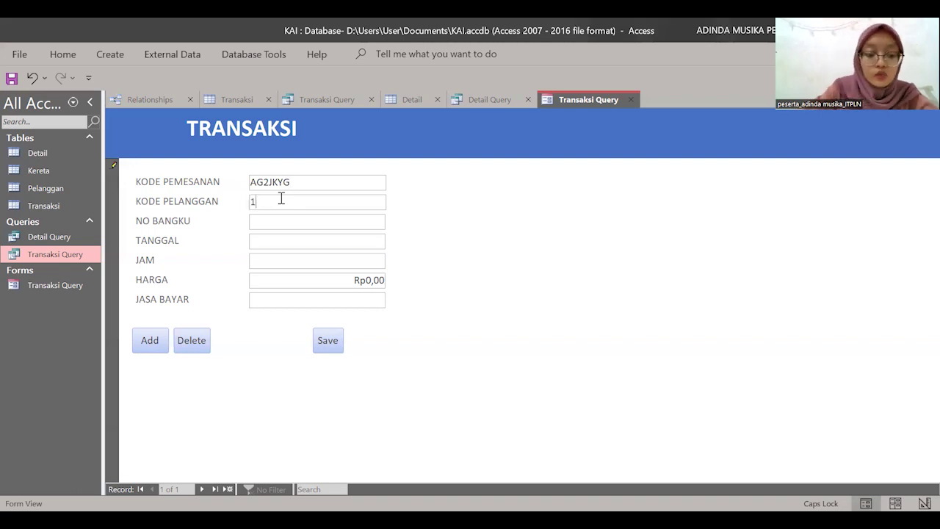
pyautogui.write('D')
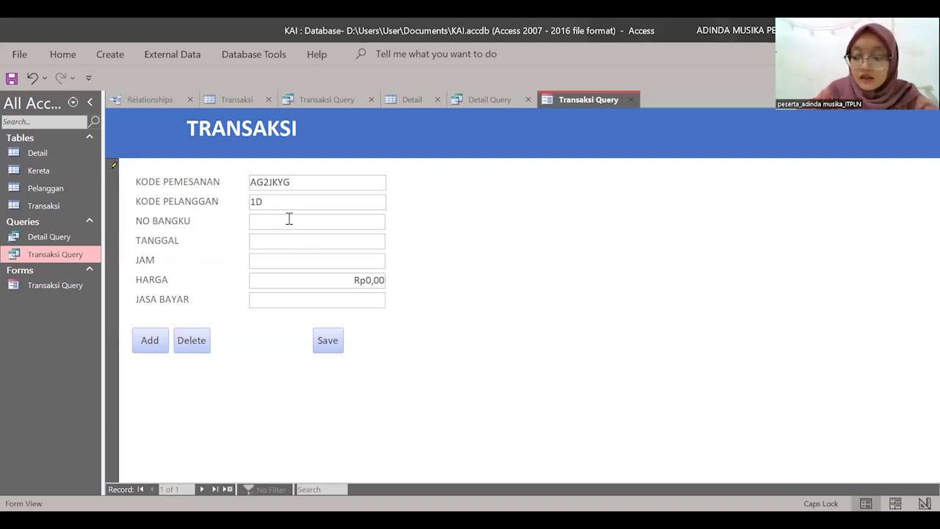
pyautogui.press('BackSpace')
pyautogui.press('BackSpace')
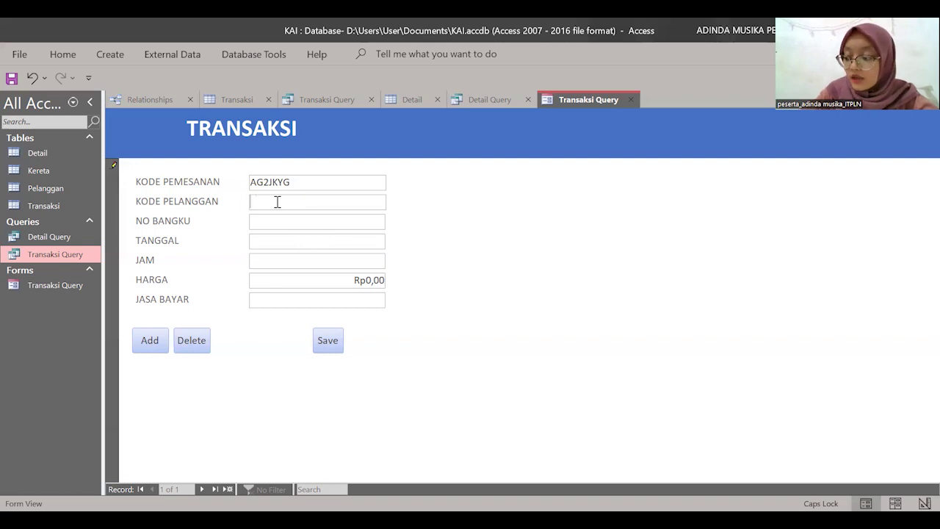
pyautogui.write('P01')
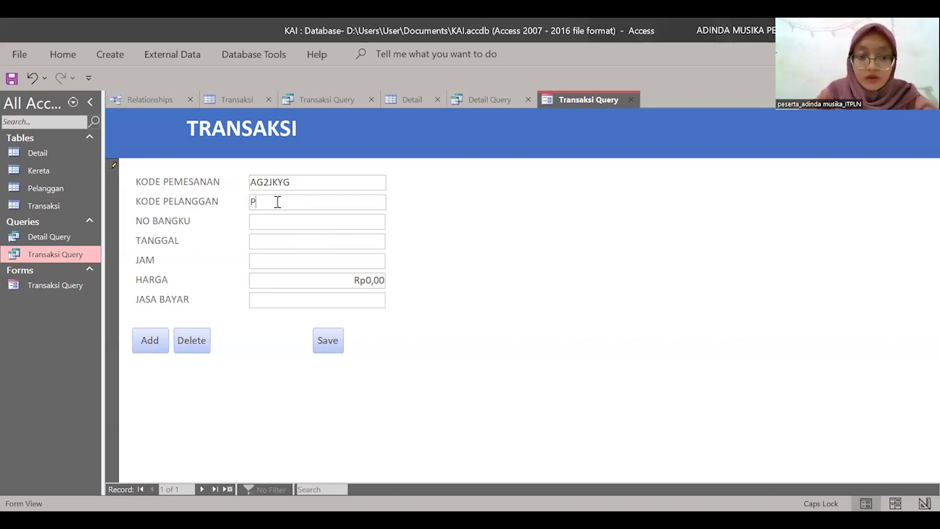
pyautogui.click(288, 221)
pyautogui.write('1D')
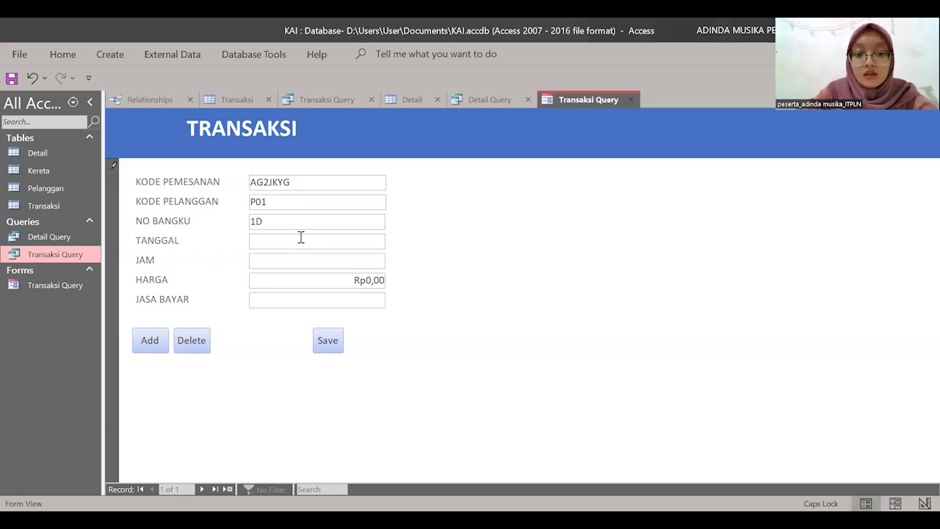
pyautogui.click(300, 235)
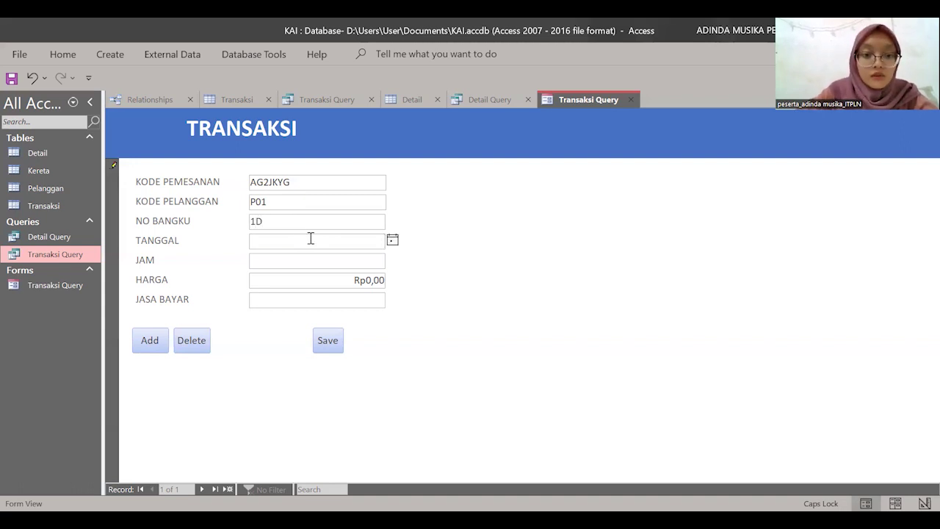
pyautogui.write('2')
pyautogui.press('BackSpace')
pyautogui.write('30/')
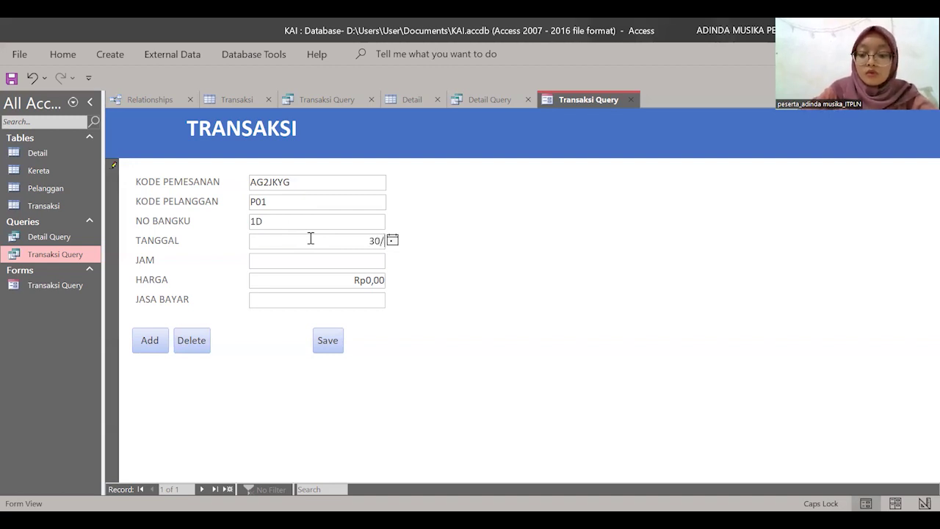
pyautogui.write('03/2023')
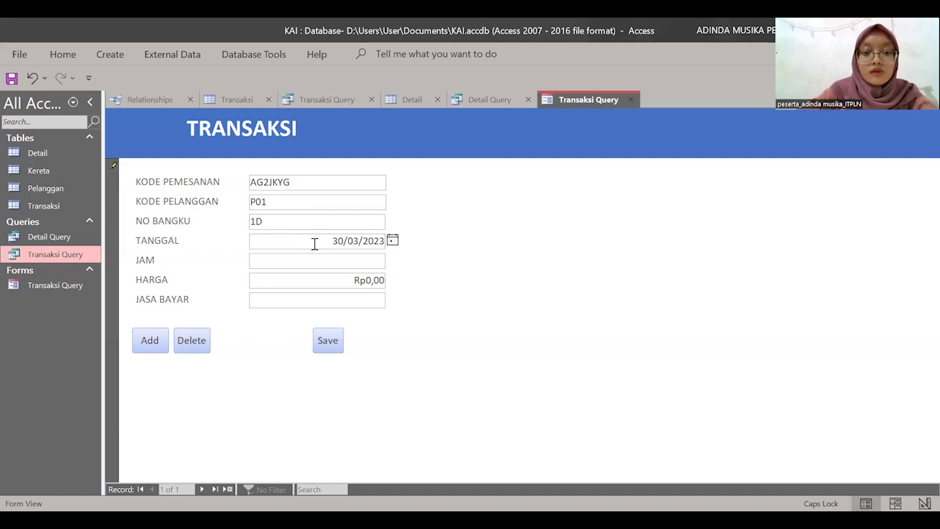
# - Set time 15:00:00, price 350000 and payment M-BANKING BCA, then try saving and dismiss the error
pyautogui.click(349, 264)
pyautogui.write('15:00:00')
pyautogui.click(365, 280)
pyautogui.moveTo(366, 281); pyautogui.dragTo(389, 288)
pyautogui.write('35')
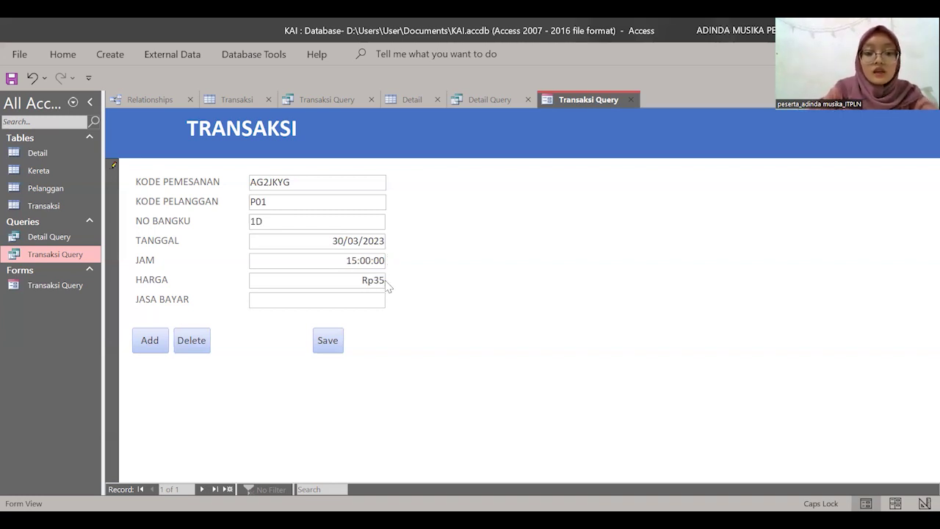
pyautogui.write('0000')
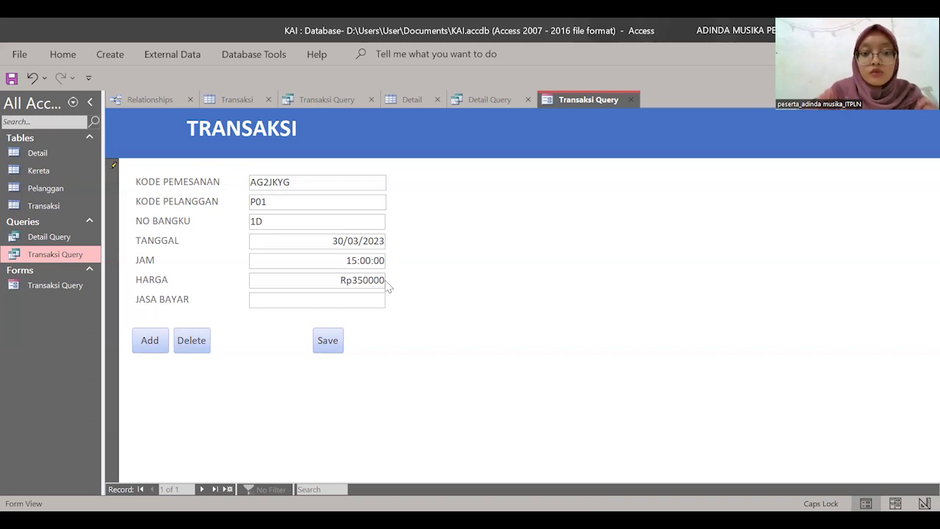
pyautogui.click(382, 301)
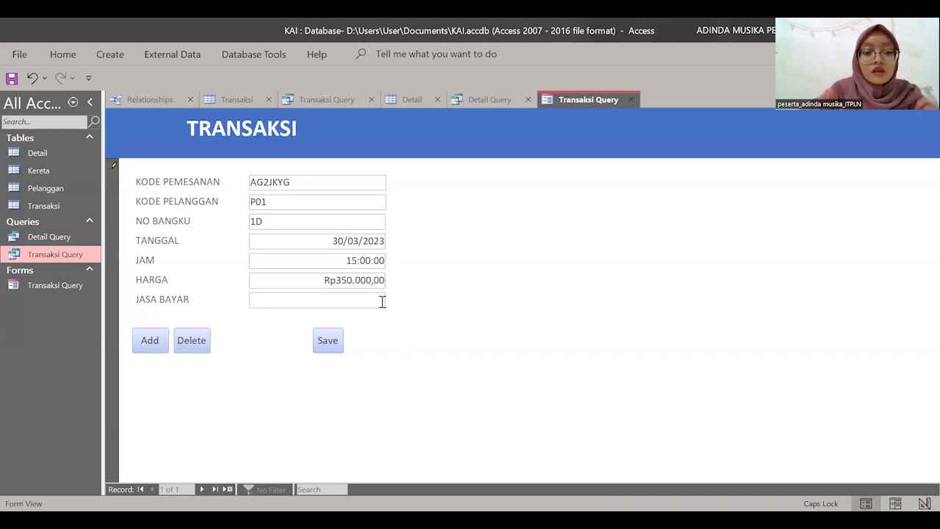
pyautogui.write('M-BANKING BCA')
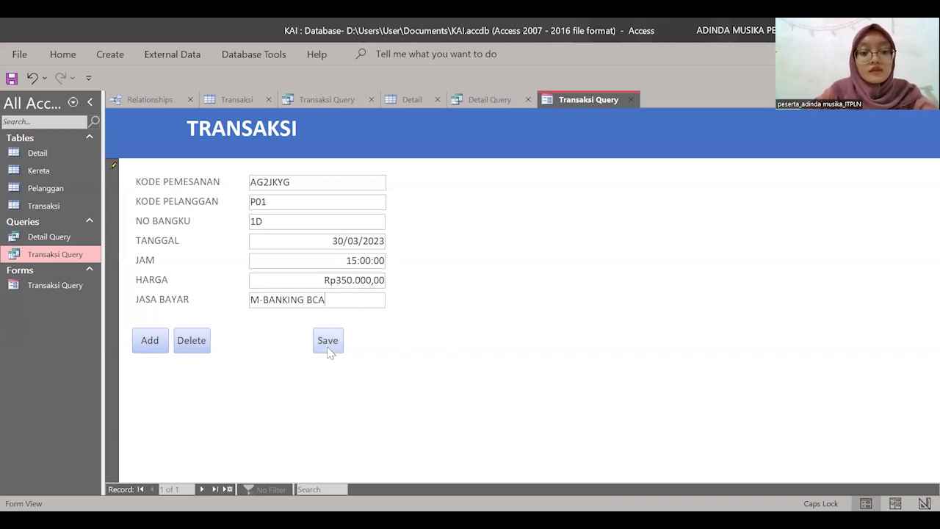
pyautogui.click(327, 345)
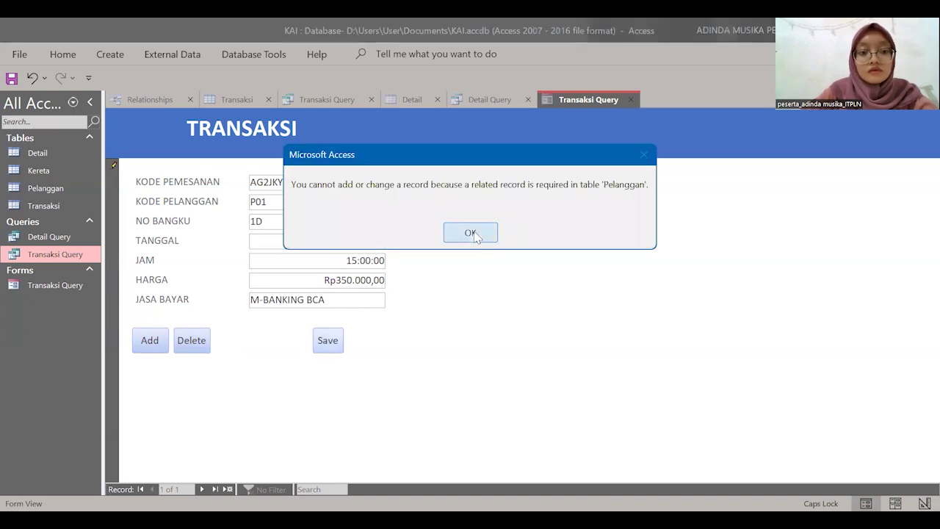
pyautogui.click(470, 233)
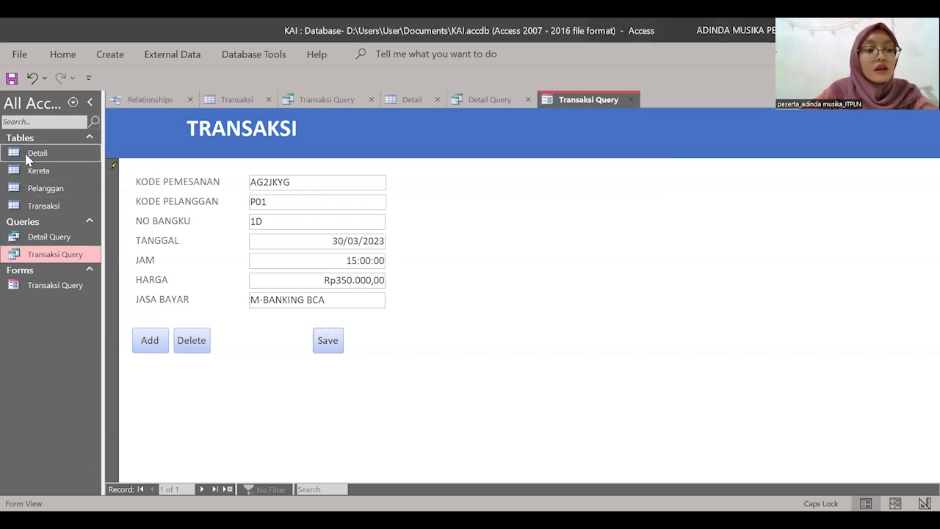
# - Open the Kereta table and add train K1API, ARGO BROM, route JAKARTA-SURABAYA
pyautogui.doubleClick(22, 154)
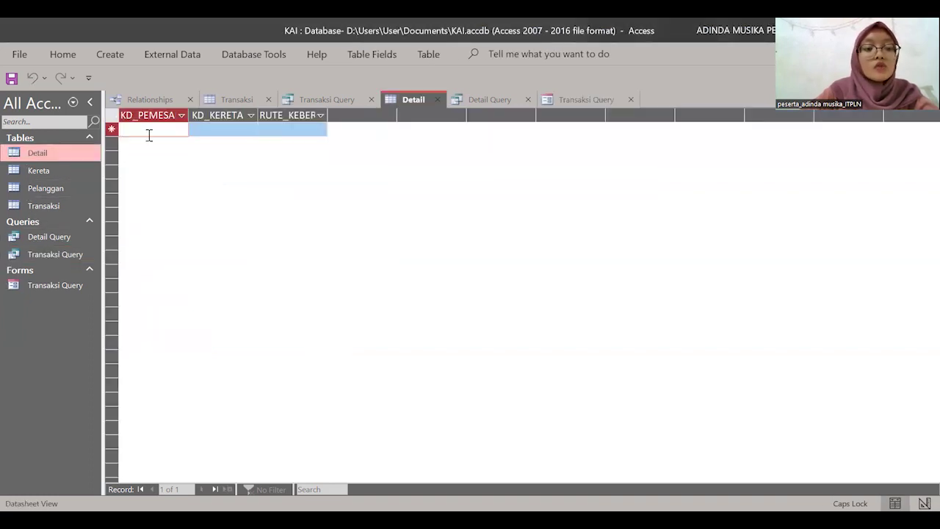
pyautogui.doubleClick(70, 164)
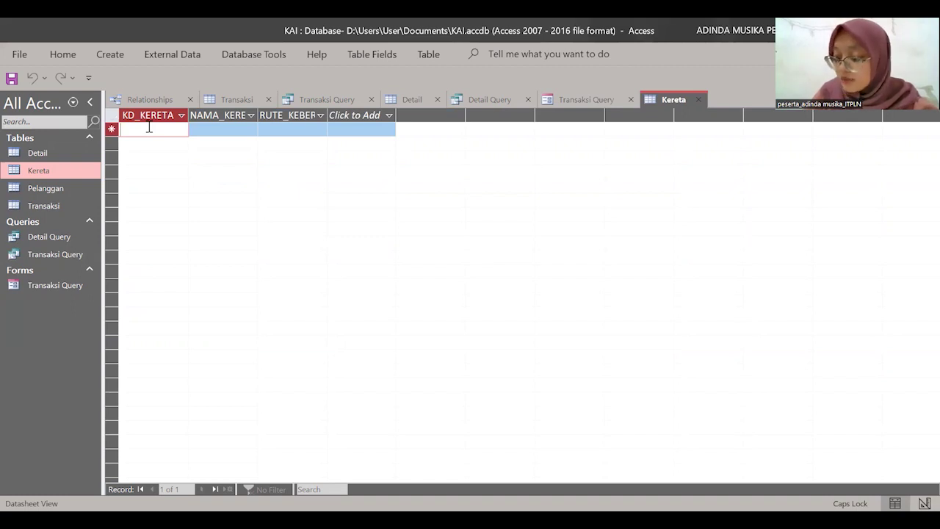
pyautogui.write('K1API')
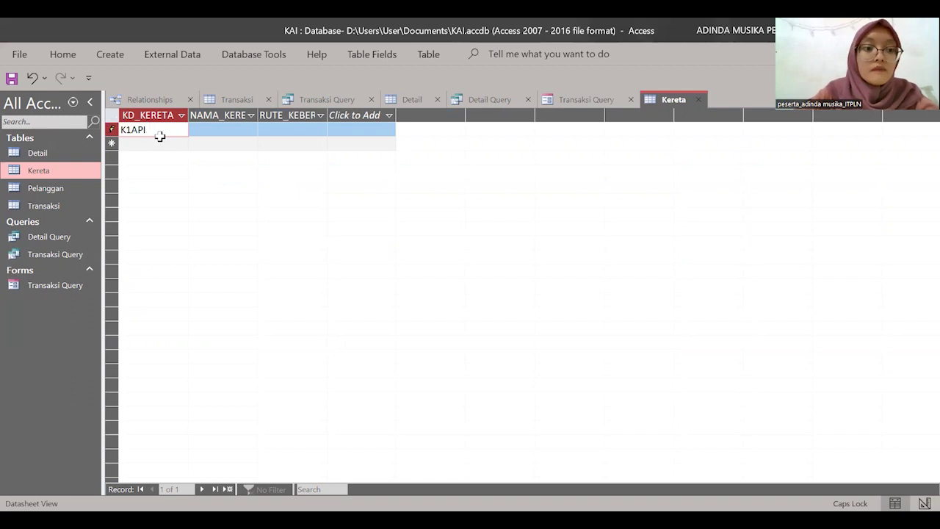
pyautogui.click(201, 128)
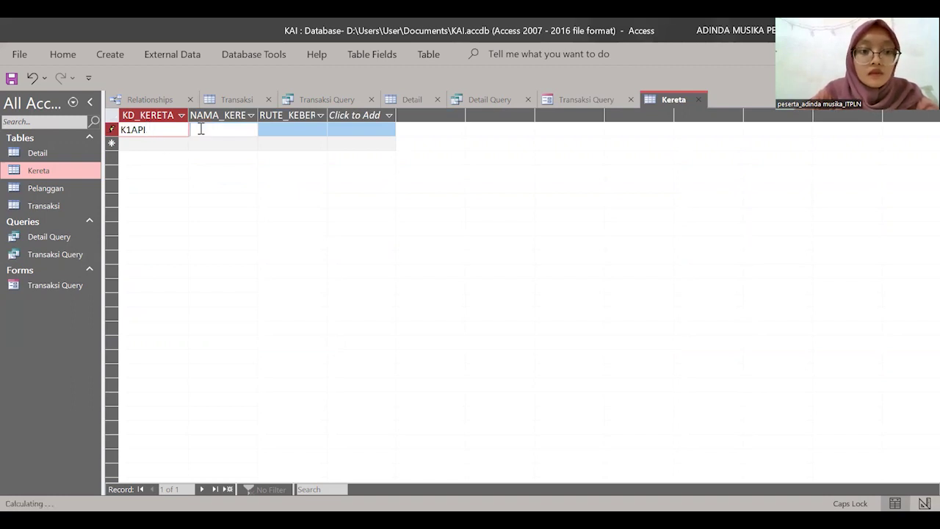
pyautogui.write('ARGO BROMO')
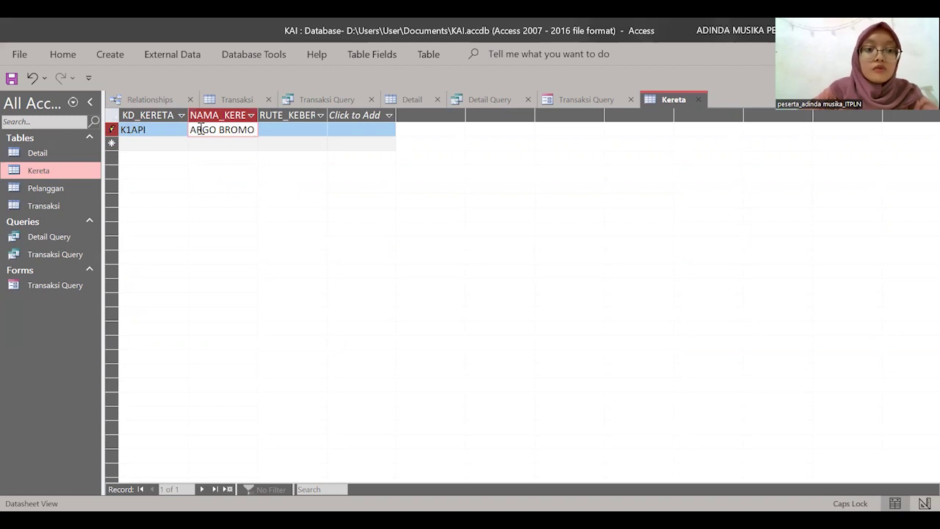
pyautogui.click(276, 133)
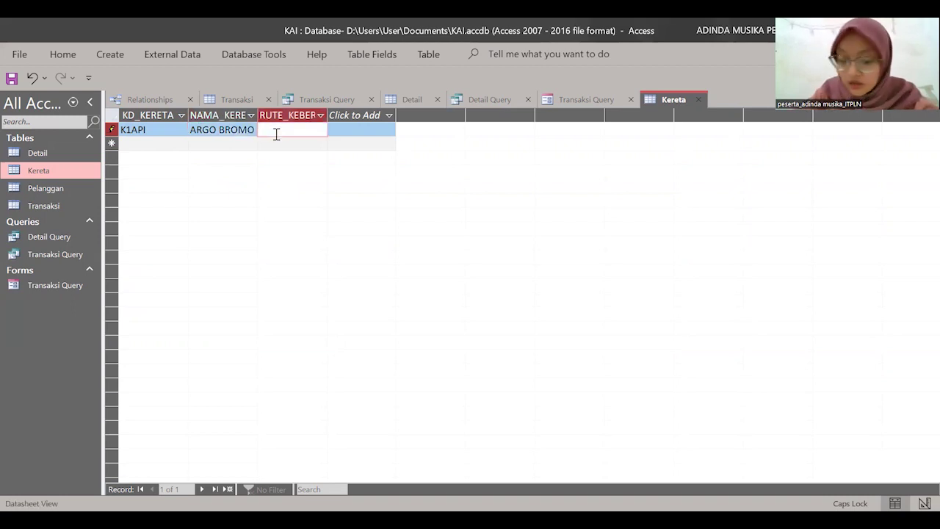
pyautogui.write('JAKARTA')
pyautogui.write('-SURABAYA')
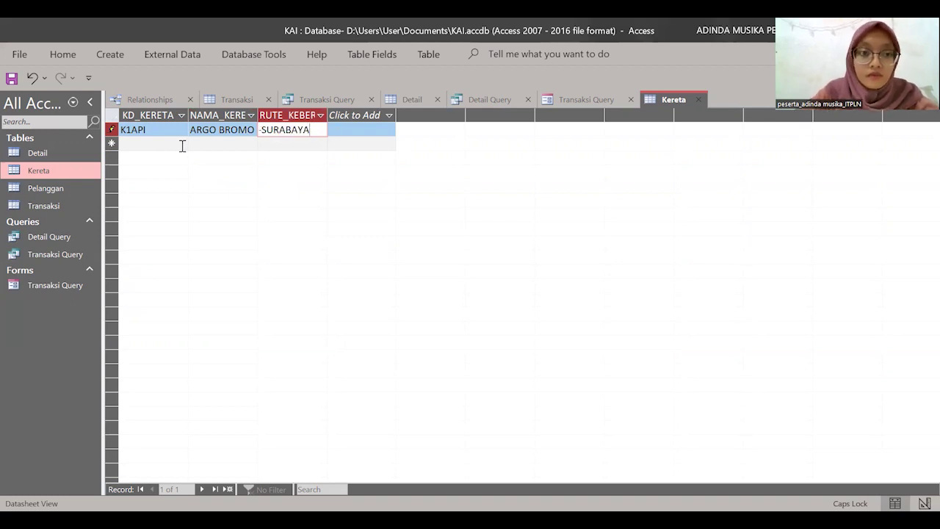
# - Add train K2API, ANGGREK, route JAKARTA-YOGYAKARTA as a second Kereta row
pyautogui.click(145, 144)
pyautogui.write('K2API')
pyautogui.click(211, 145)
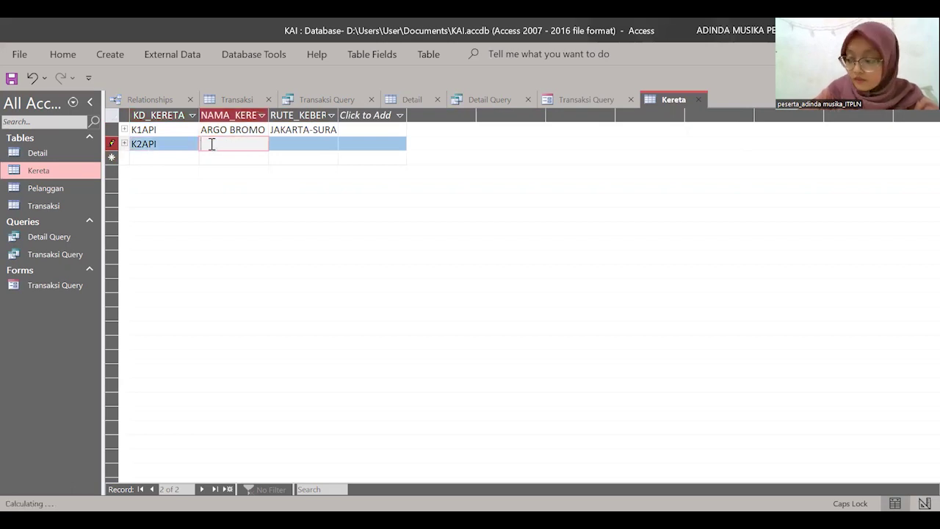
pyautogui.write('ANGGREK')
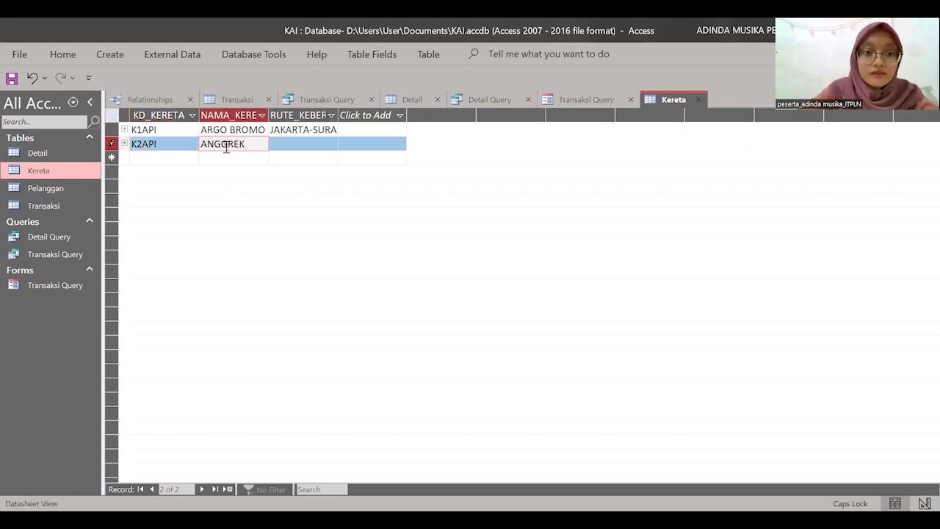
pyautogui.click(280, 144)
pyautogui.write('JAKARTA')
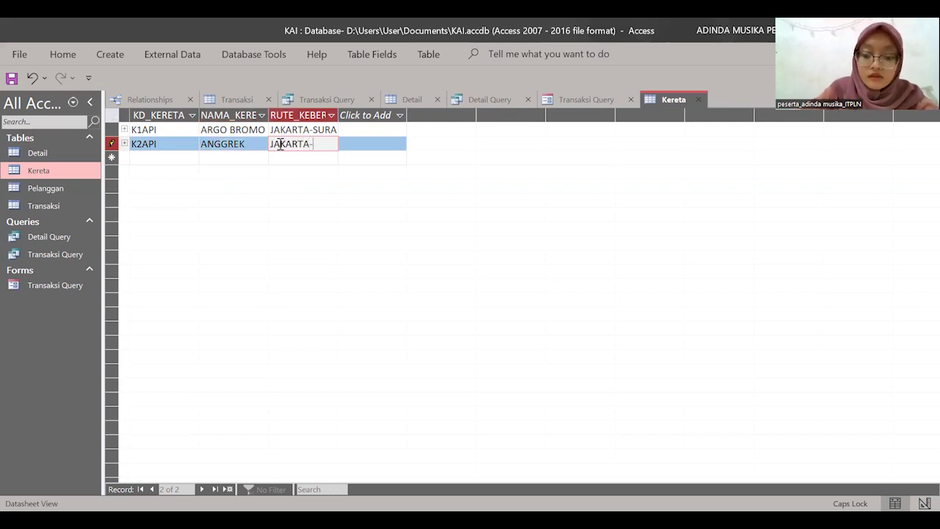
pyautogui.write('-YOH')
pyautogui.press('BackSpace')
pyautogui.write('GYAKARTA')
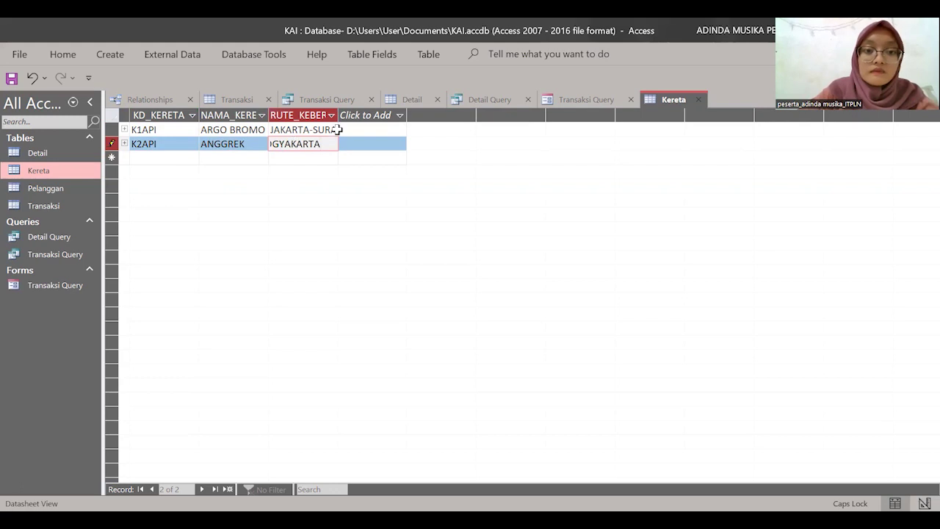
# - Autofit the route column and add train K3API, CEMPAKA, route BANDUNG-SEMARANG
pyautogui.doubleClick(338, 115)
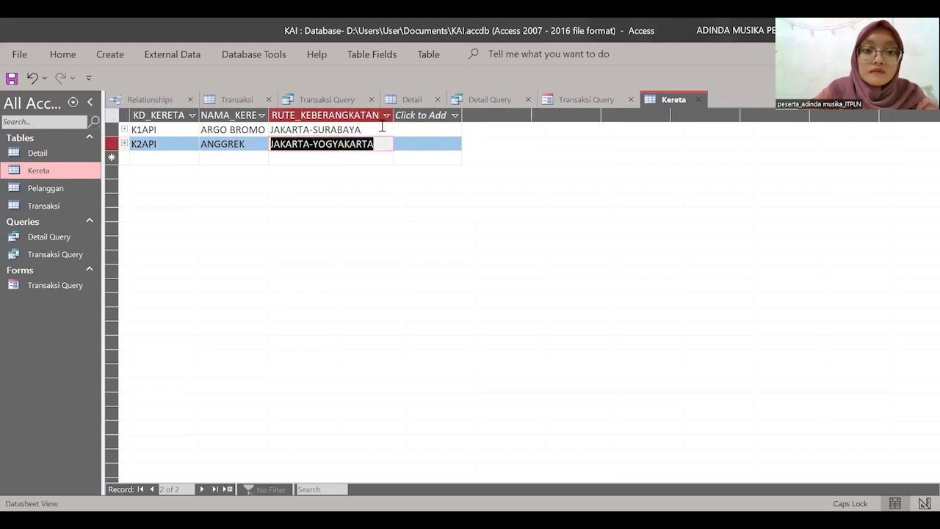
pyautogui.click(149, 158)
pyautogui.write('K')
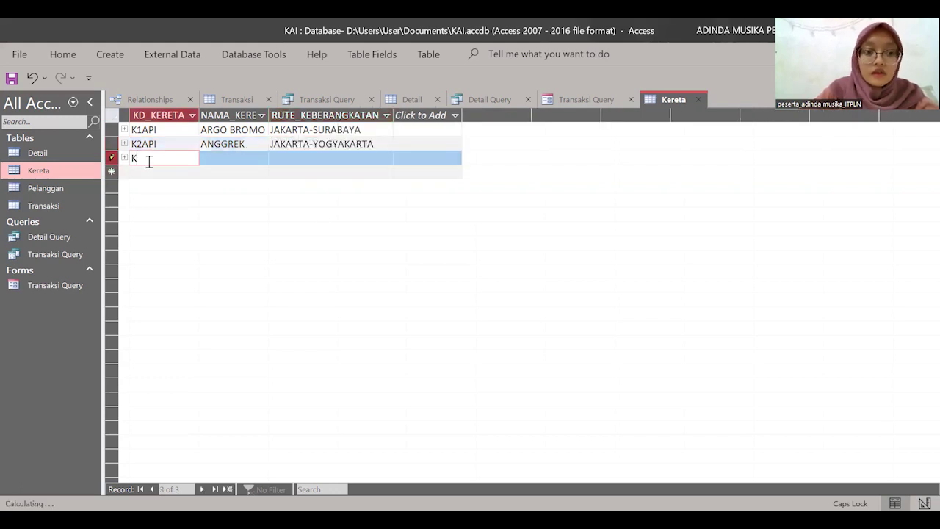
pyautogui.write('3API')
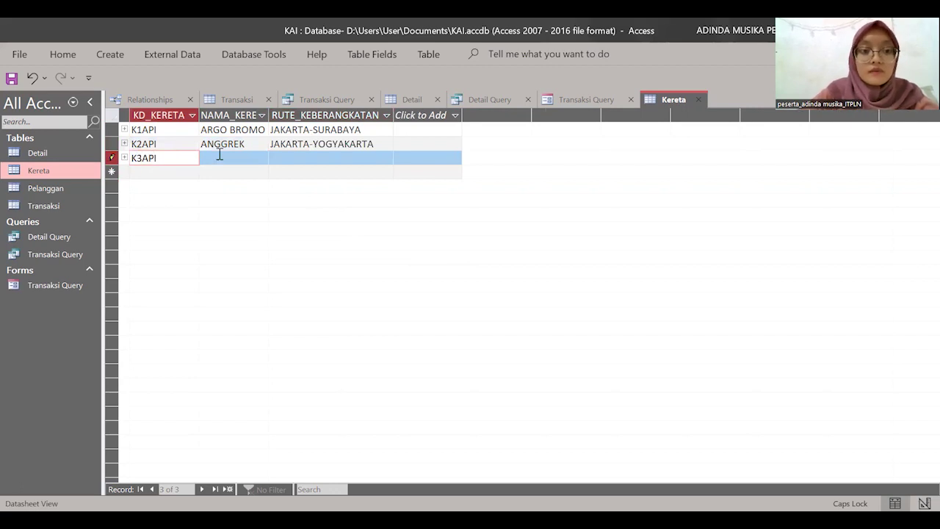
pyautogui.click(245, 161)
pyautogui.write('CEMPAKA')
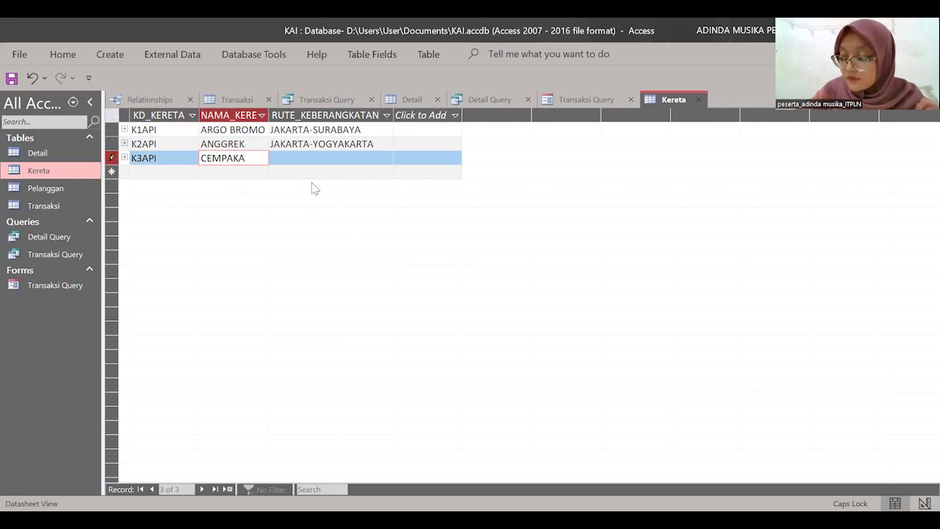
pyautogui.click(326, 160)
pyautogui.write('B')
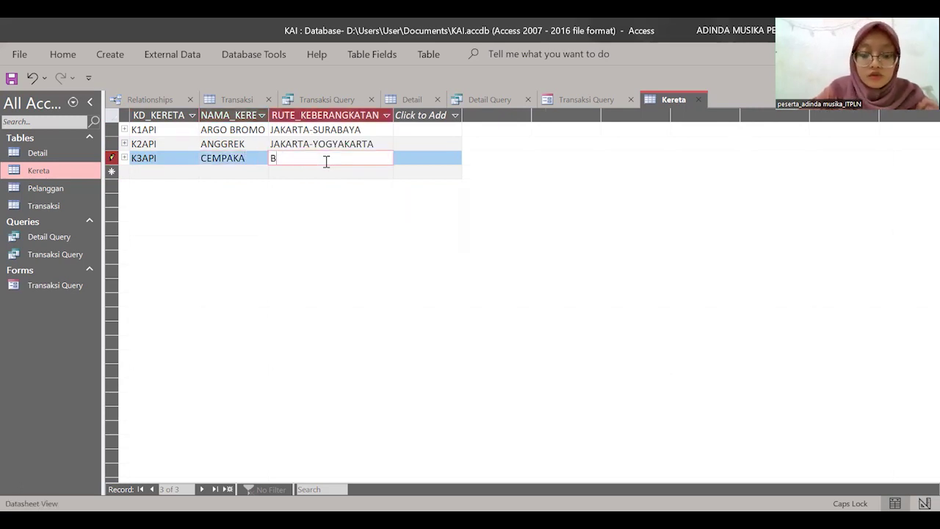
pyautogui.write('ANDUNG-SEMARANG')
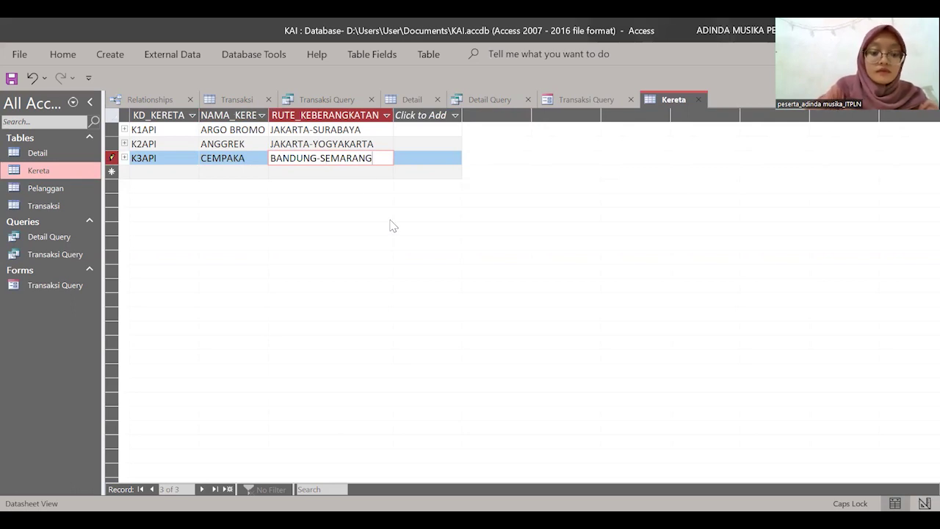
pyautogui.hotkey('shift', 'Return')
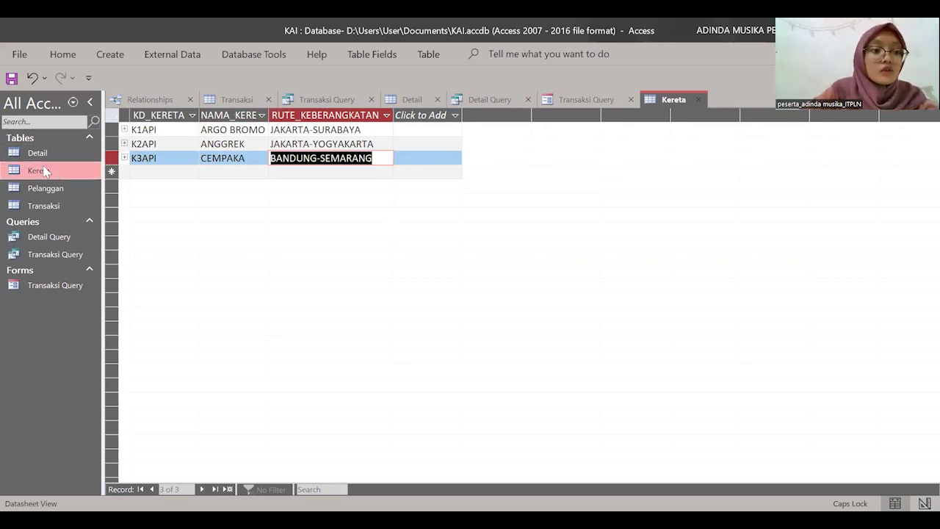
pyautogui.doubleClick(55, 193)
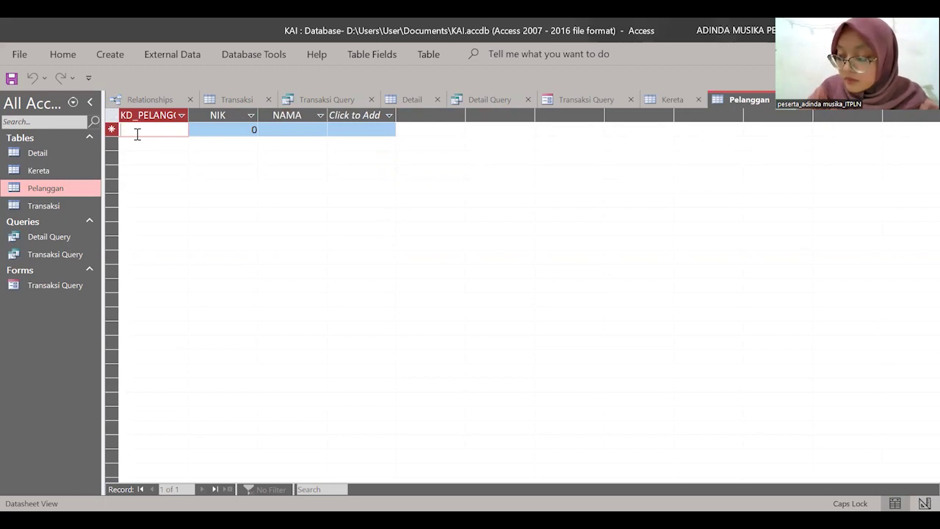
# - Enter the first customer's code, NIK and name in the Pelanggan table
pyautogui.write('P01')
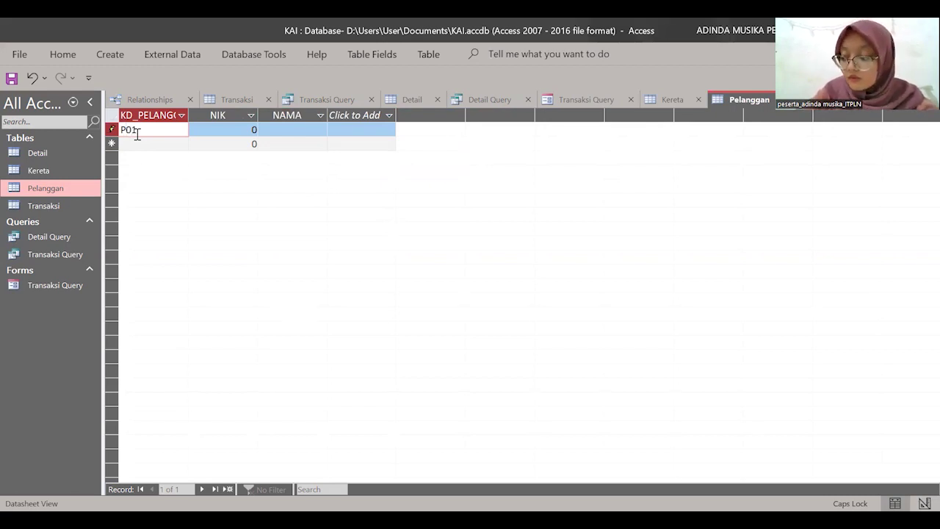
pyautogui.click(207, 131)
pyautogui.write('350')
pyautogui.press('BackSpace')
pyautogui.write('780810')
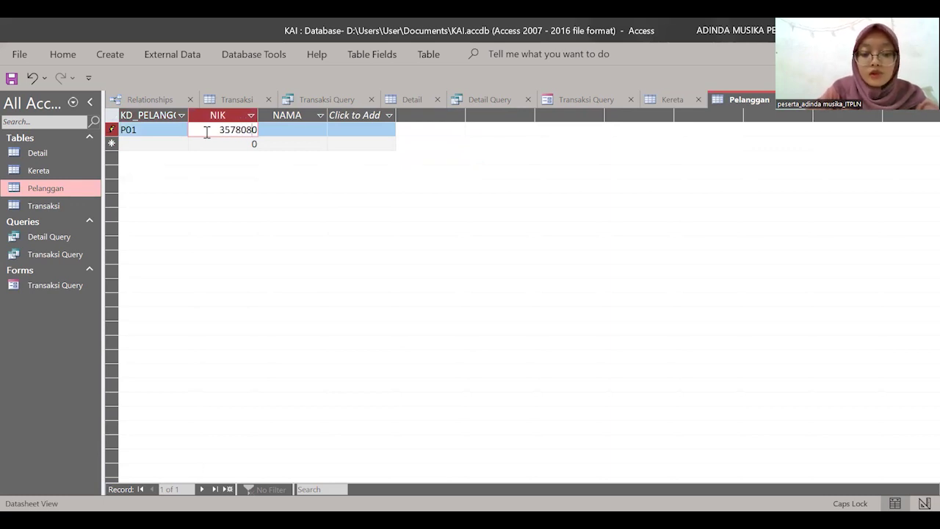
pyautogui.write('300')
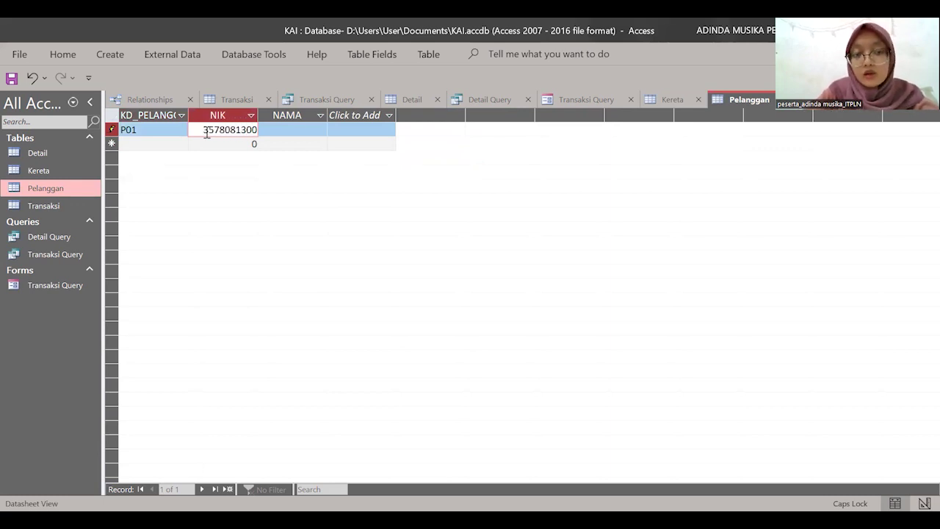
pyautogui.press('BackSpace')
pyautogui.click(283, 128)
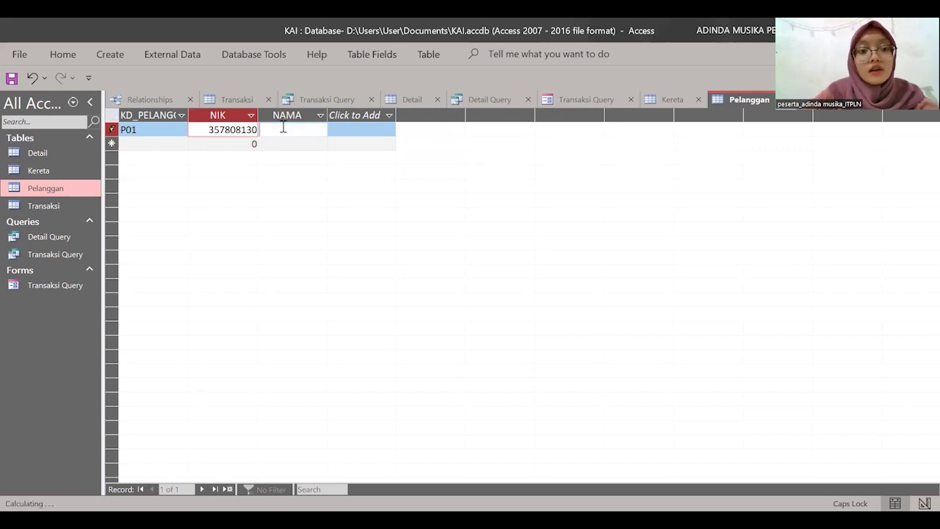
pyautogui.write('ADINDA')
# - Add the second customer's code, NIK and name and save the table
pyautogui.click(157, 145)
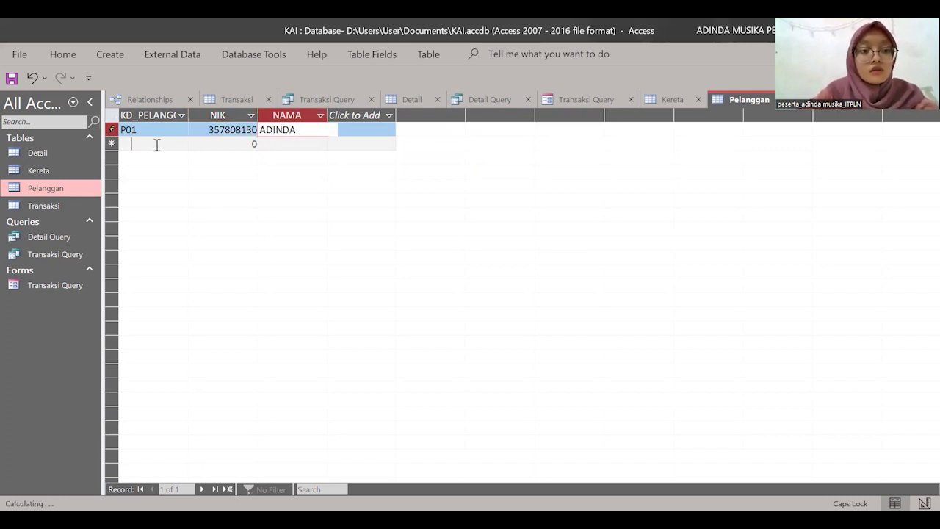
pyautogui.write('P02')
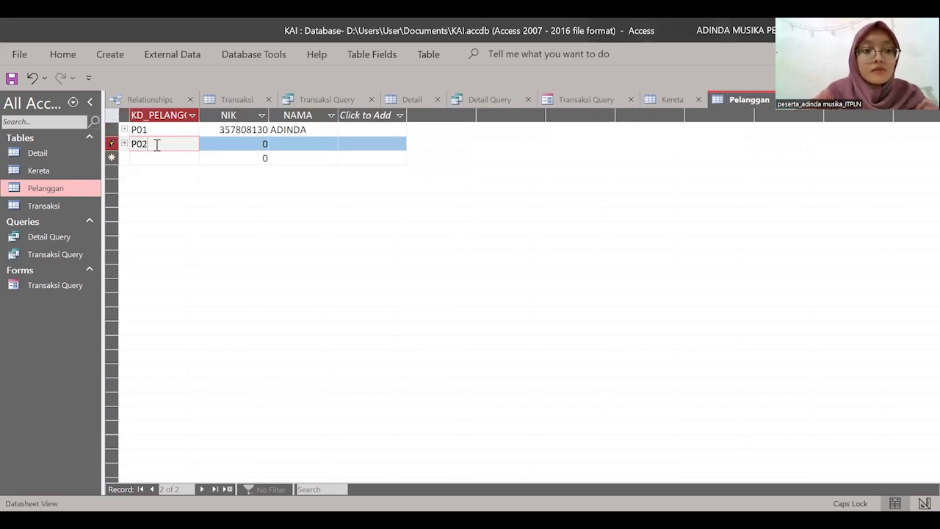
pyautogui.click(233, 143)
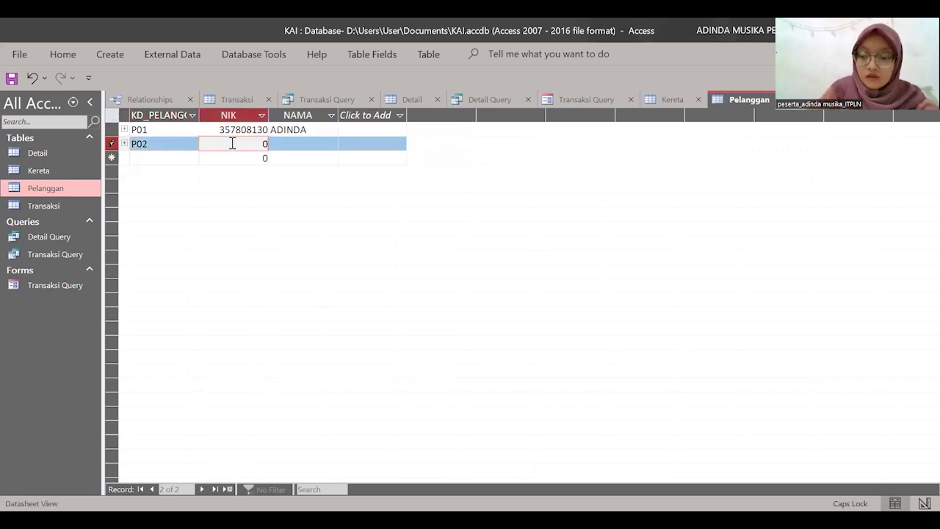
pyautogui.write('357203456')
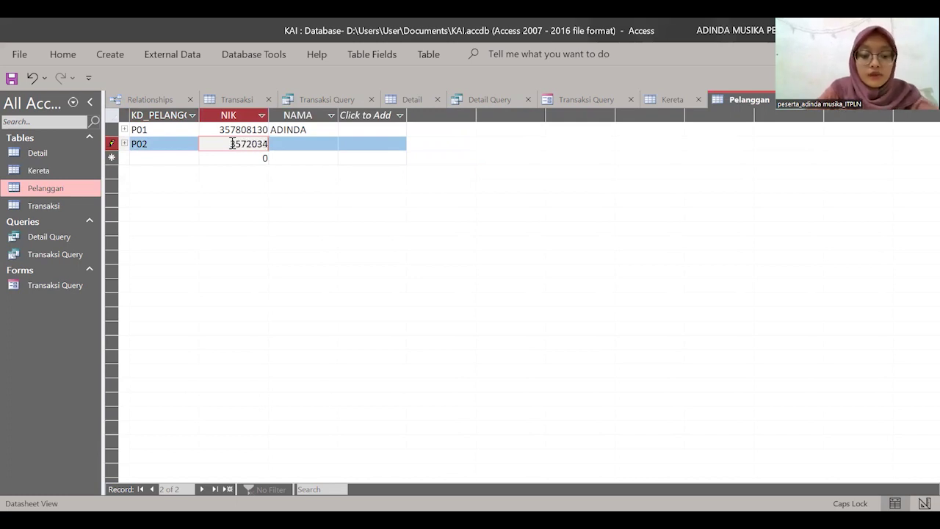
pyautogui.click(325, 145)
pyautogui.write('MUSIKA')
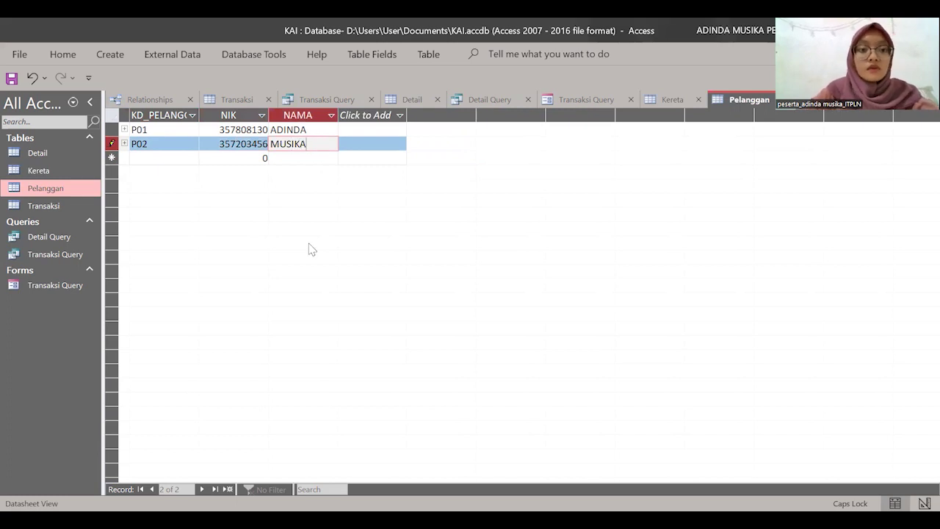
pyautogui.hotkey('ctrl', 's')
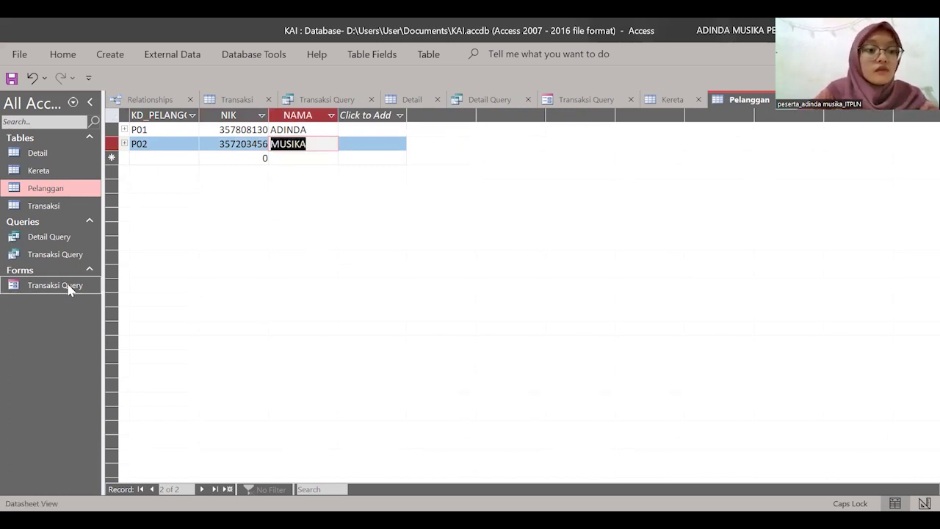
pyautogui.click(64, 286)
pyautogui.doubleClick(60, 288)
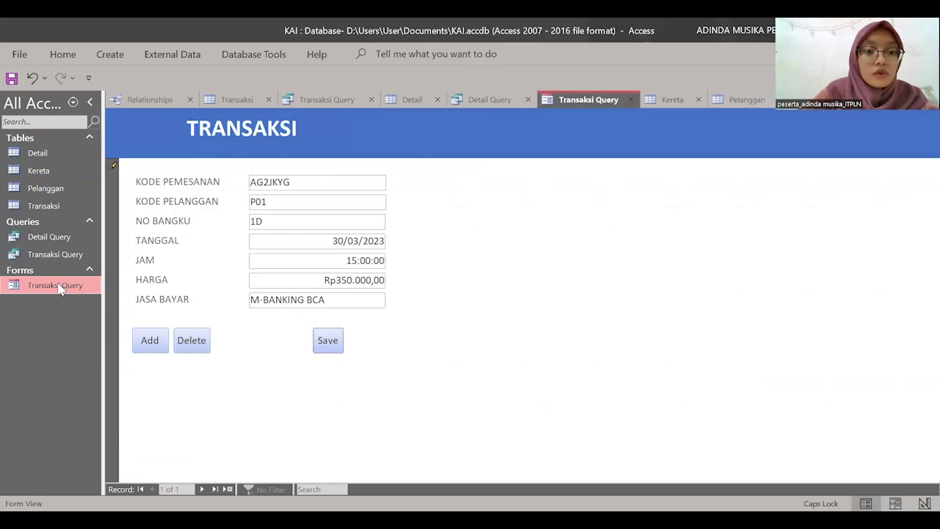
# - Save the ticket transaction, verify it in the Transaksi Query datasheet, then open Detail Query
pyautogui.click(328, 341)
pyautogui.click(327, 341)
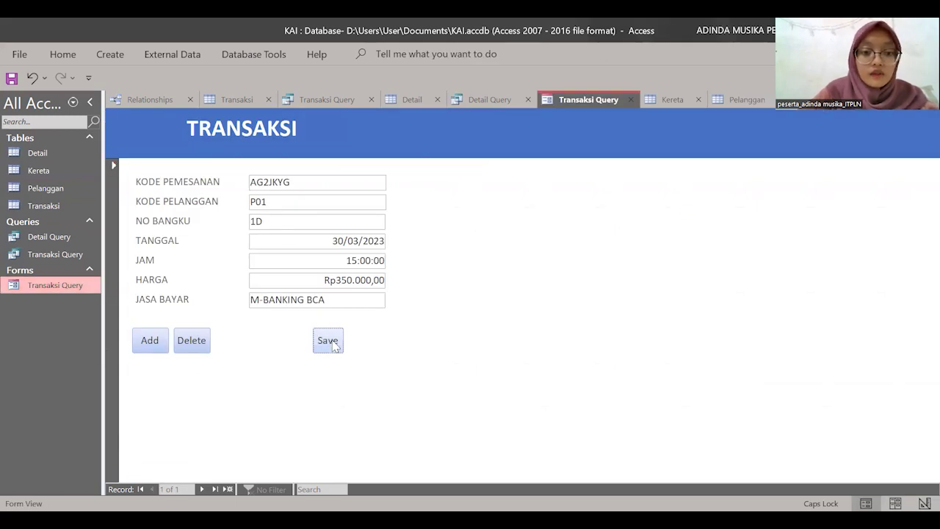
pyautogui.click(324, 342)
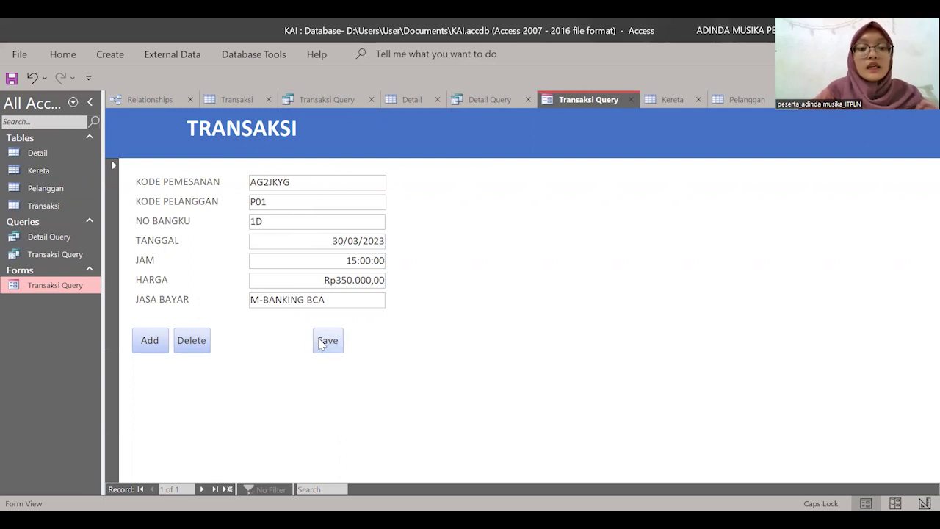
pyautogui.doubleClick(33, 256)
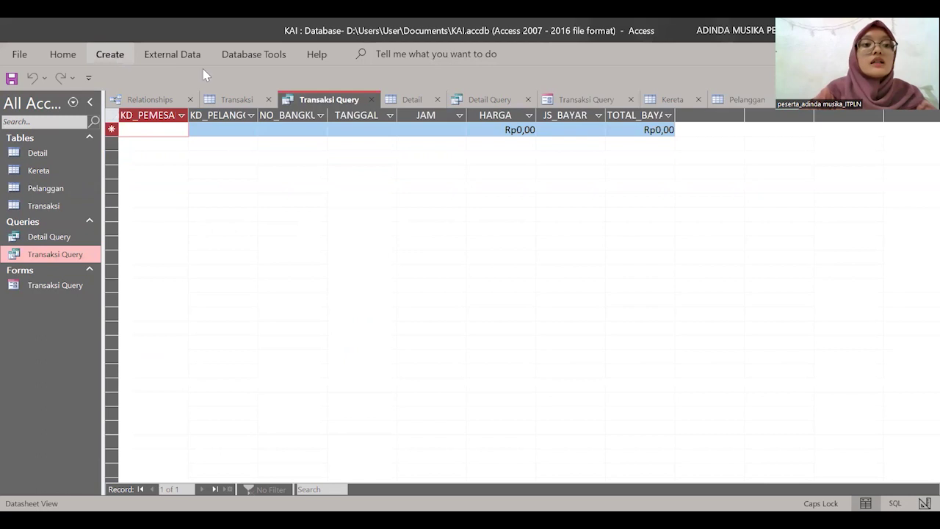
pyautogui.click(377, 46)
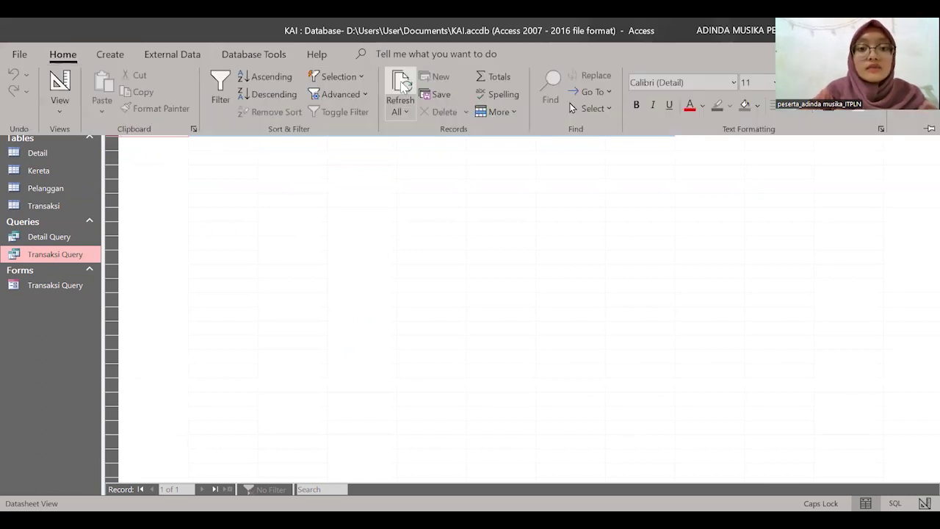
pyautogui.click(441, 232)
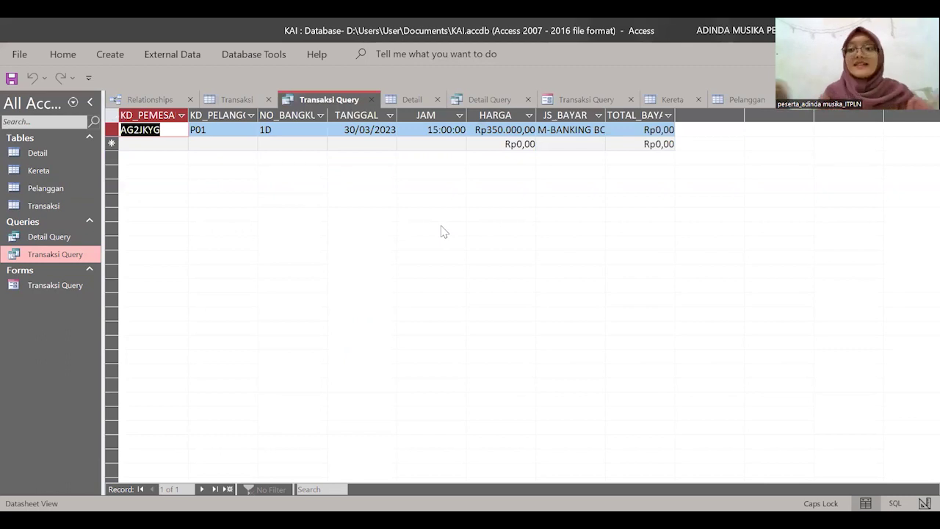
pyautogui.doubleClick(46, 237)
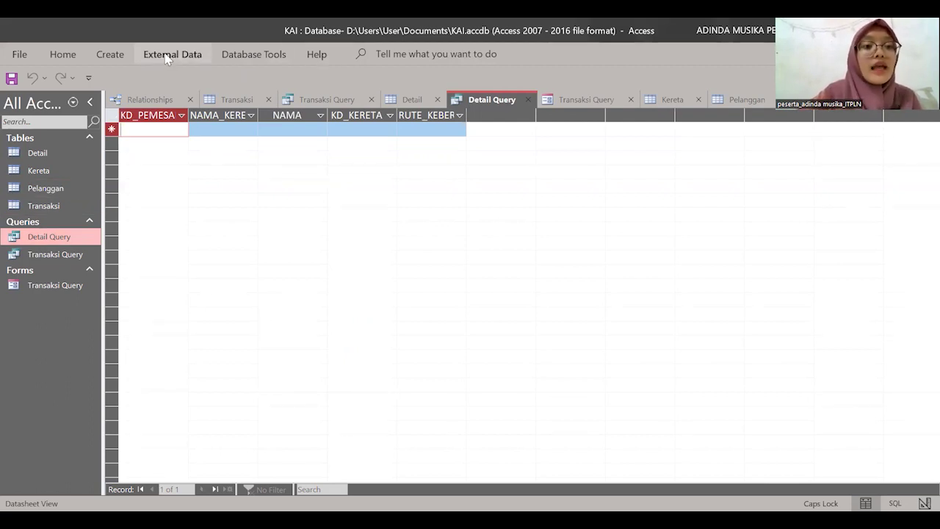
# - Build a Detail form from all Detail Query fields using the Form Wizard defaults
pyautogui.click(56, 59)
pyautogui.click(109, 54)
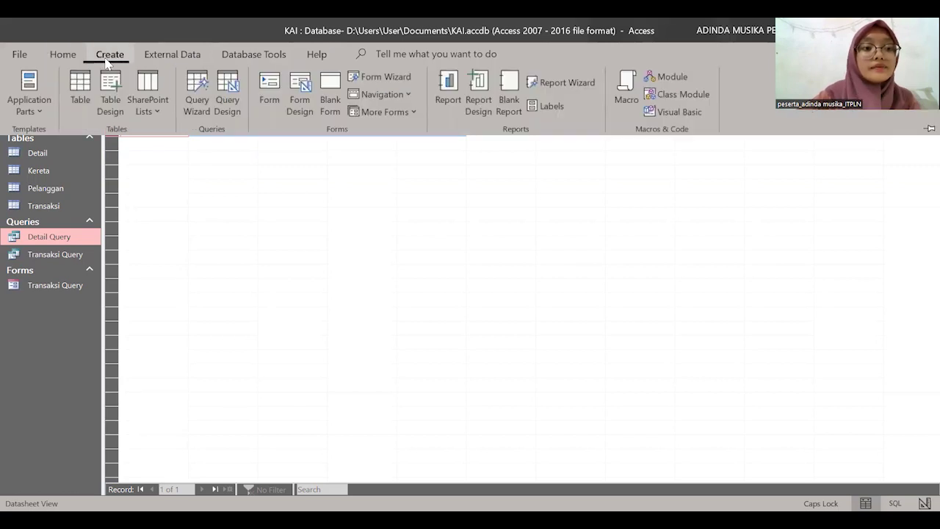
pyautogui.click(377, 79)
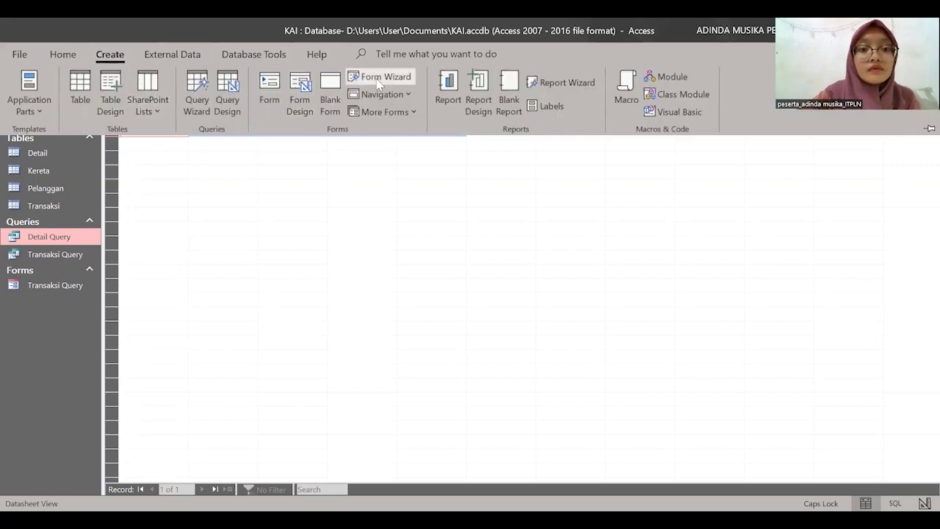
pyautogui.click(443, 258)
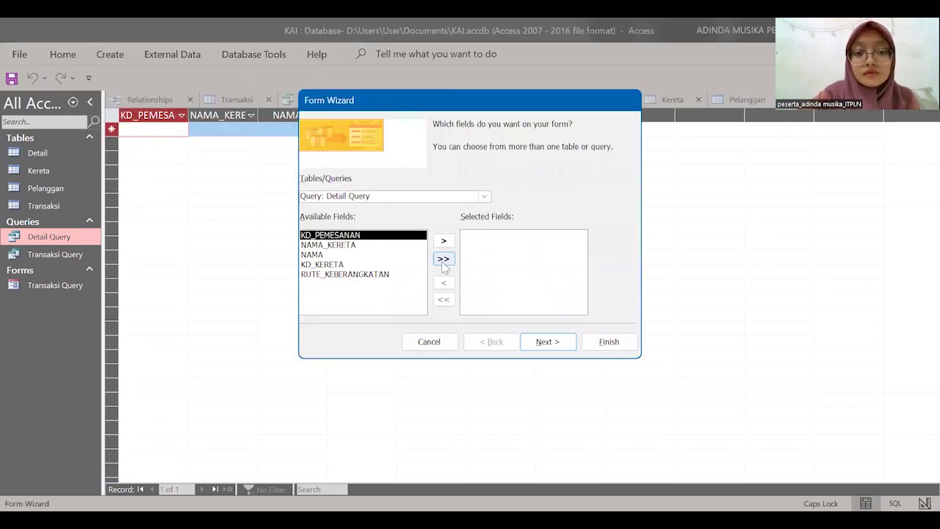
pyautogui.click(551, 344)
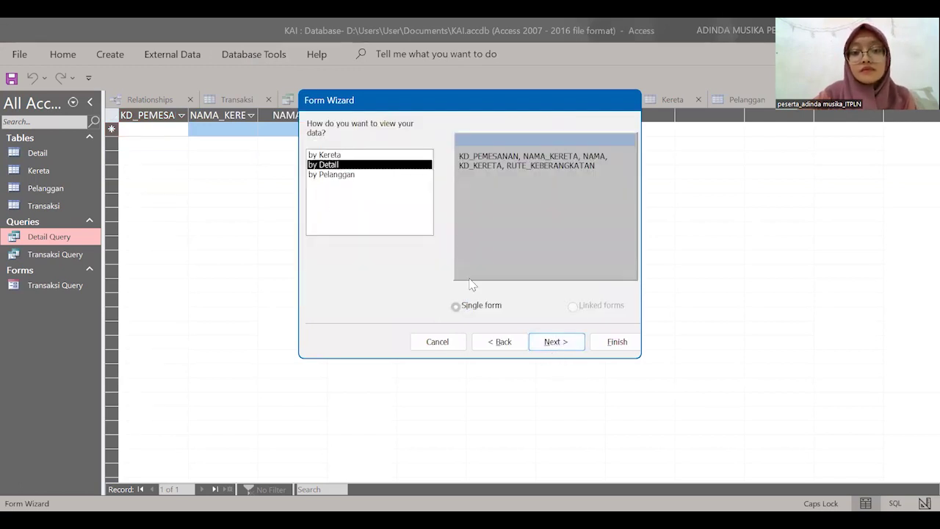
pyautogui.click(551, 345)
pyautogui.click(551, 345)
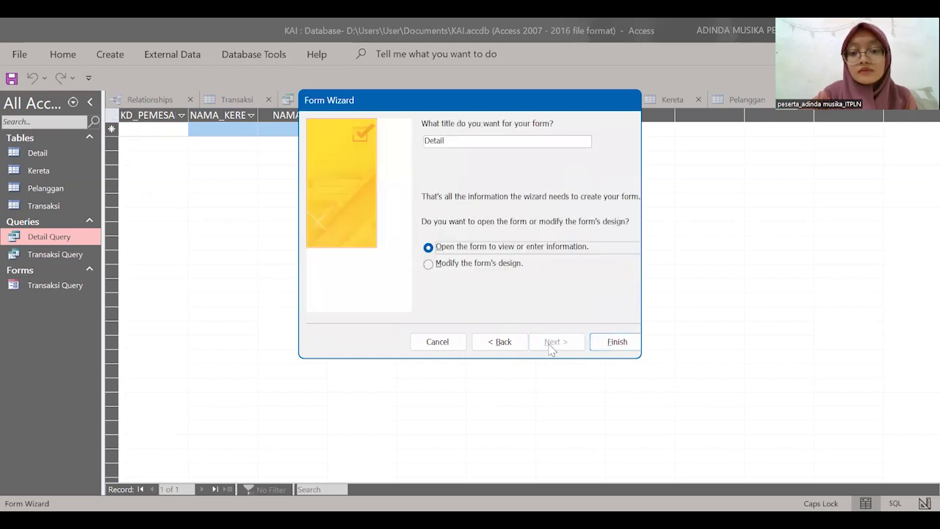
pyautogui.click(618, 341)
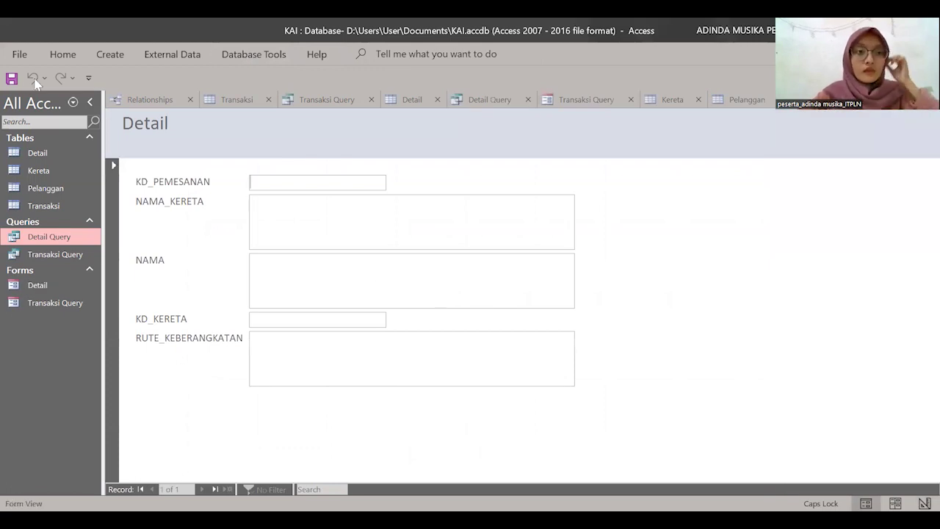
# - Switch the new Detail form into Design View
pyautogui.click(61, 59)
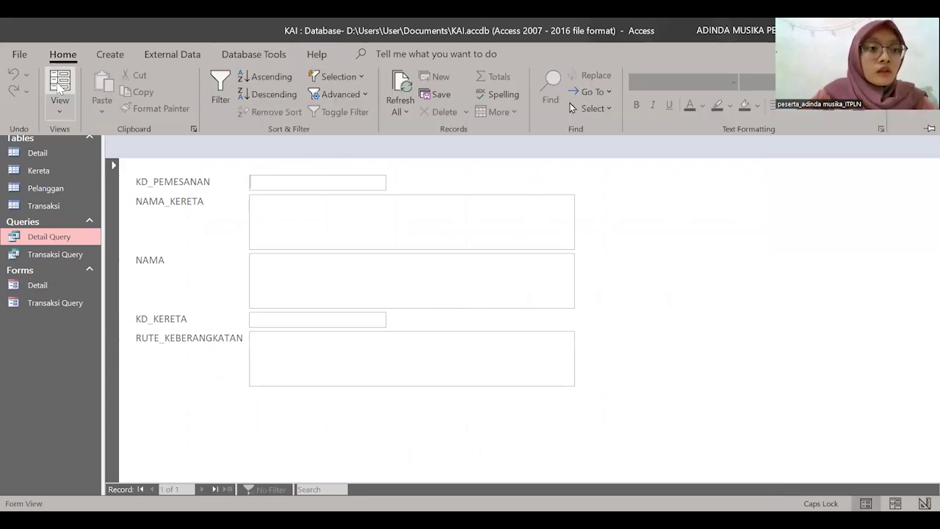
pyautogui.click(60, 111)
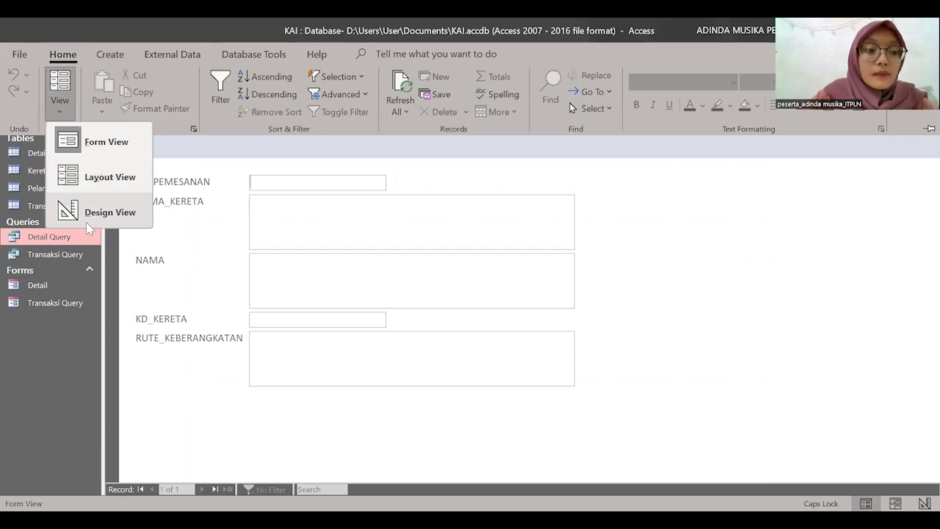
pyautogui.click(86, 222)
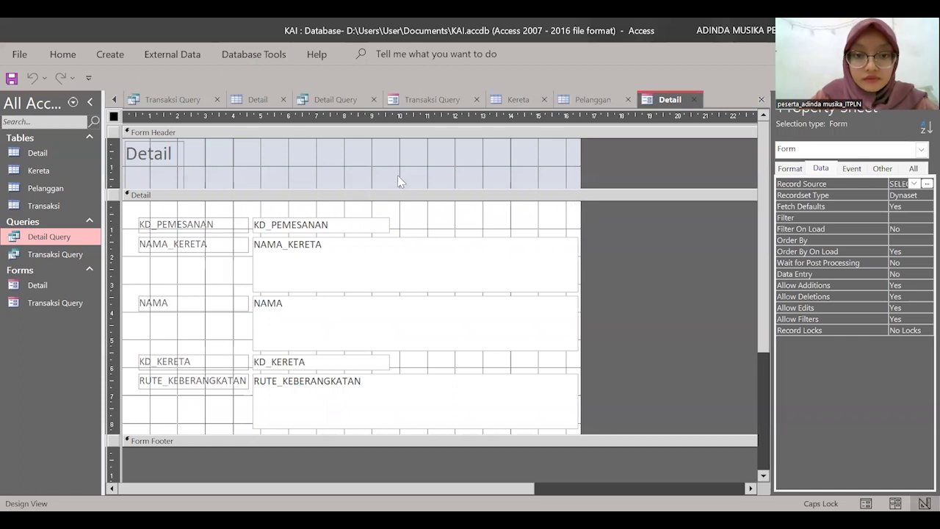
# - Shrink the NAMA_KERETA box to one line matching KD_PEMESANAN's width
pyautogui.click(325, 257)
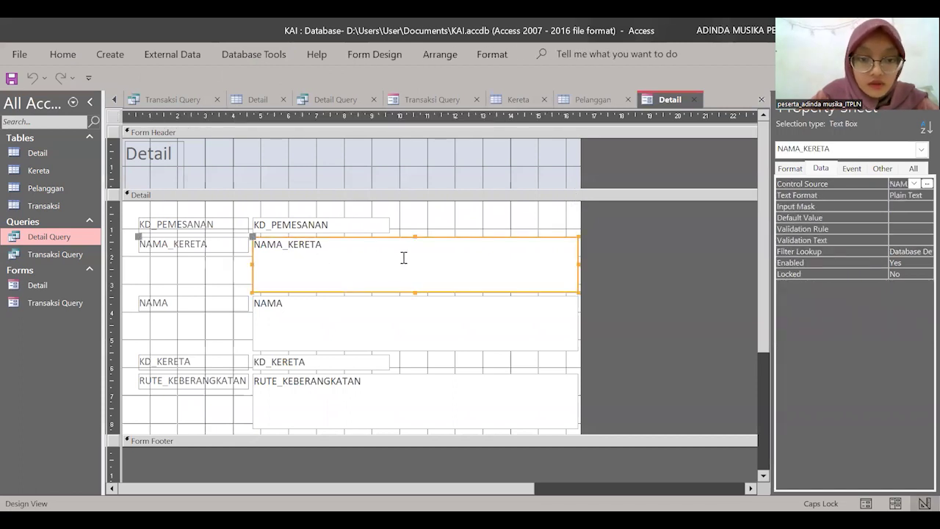
pyautogui.moveTo(577, 292); pyautogui.dragTo(468, 277)
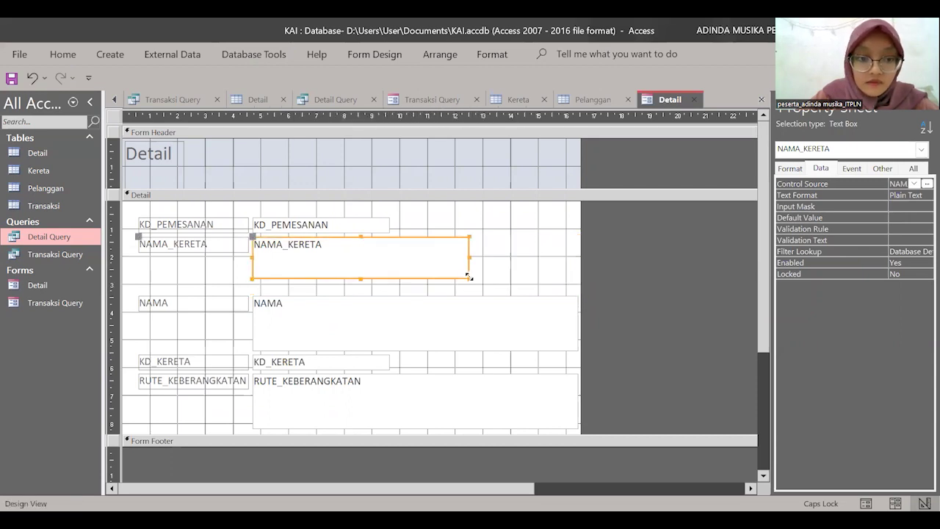
pyautogui.click(360, 273)
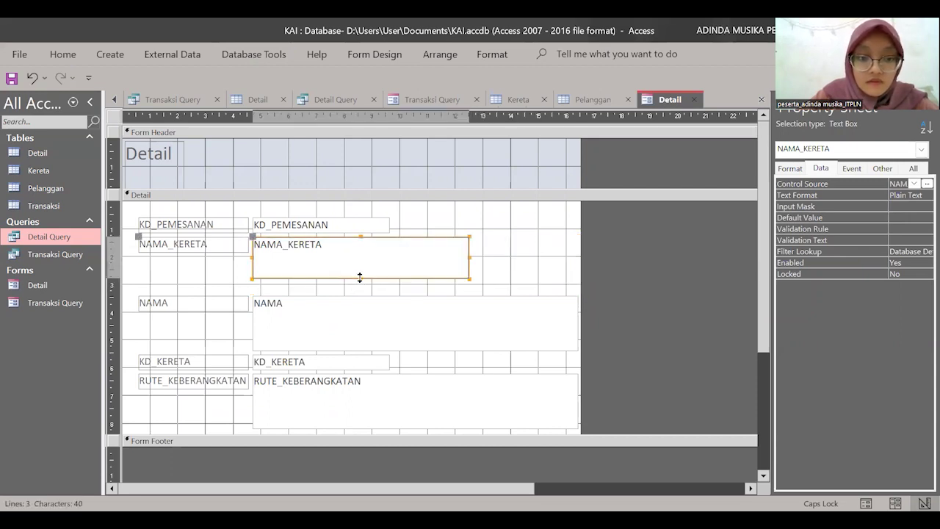
pyautogui.moveTo(357, 260); pyautogui.dragTo(355, 255)
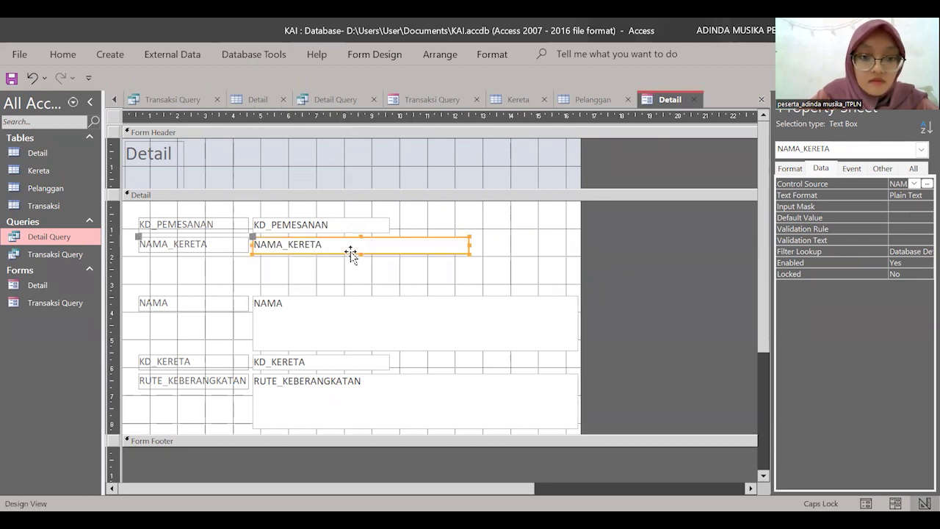
pyautogui.click(357, 226)
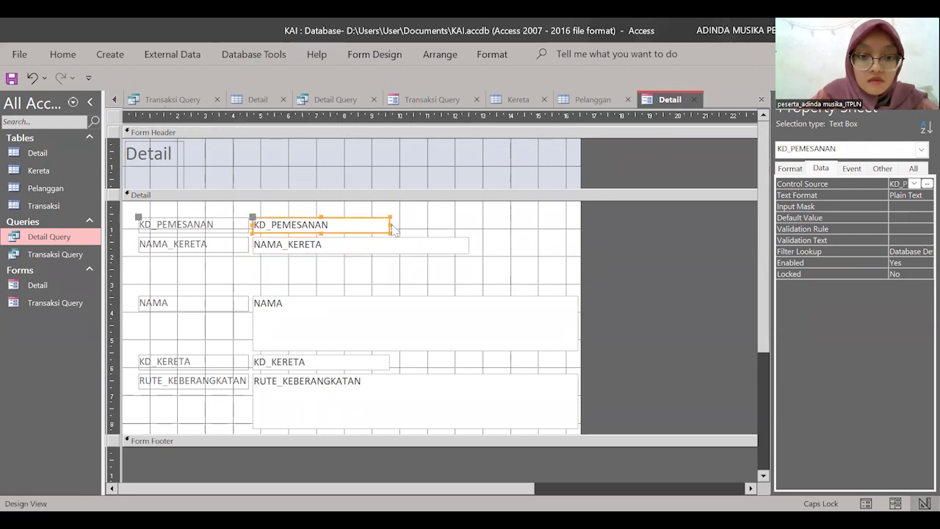
pyautogui.click(467, 246)
pyautogui.moveTo(468, 245); pyautogui.dragTo(388, 243)
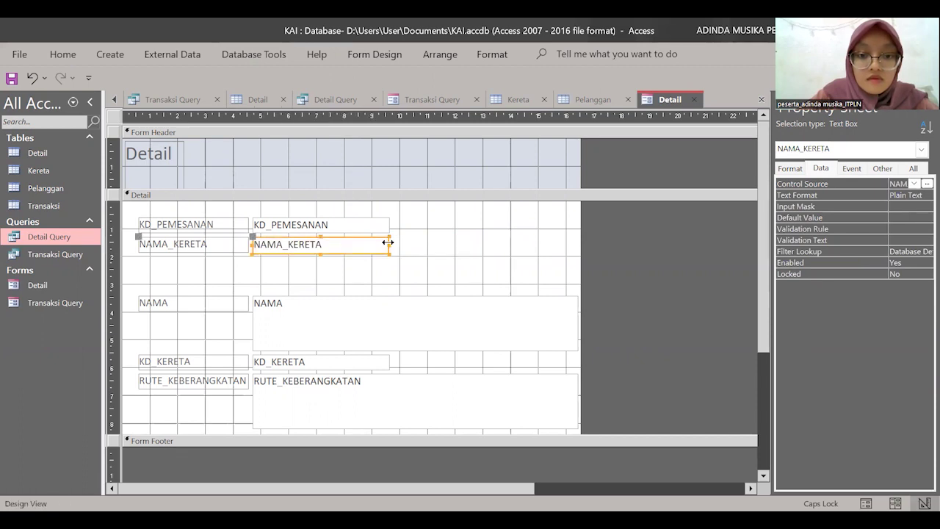
# - Move the NAMA row up under NAMA_KERETA and shrink its box to one short line
pyautogui.click(413, 327)
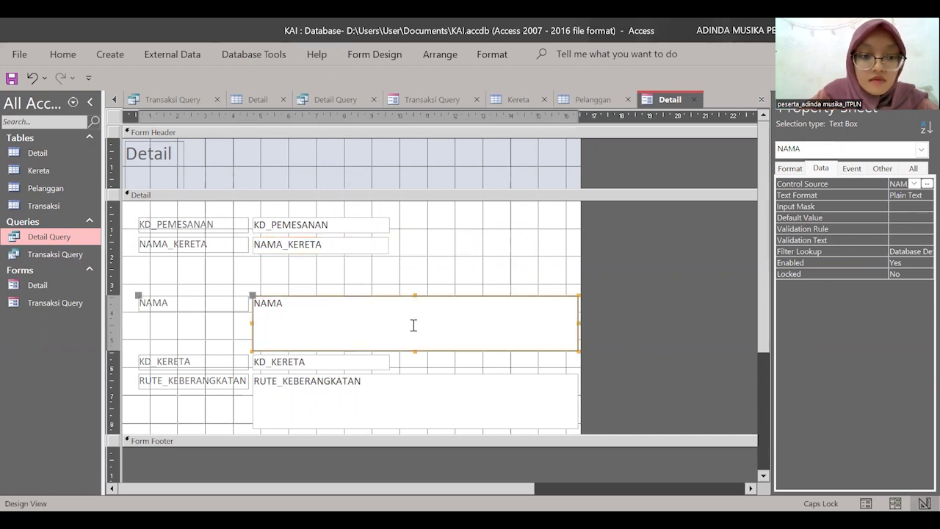
pyautogui.click(220, 307)
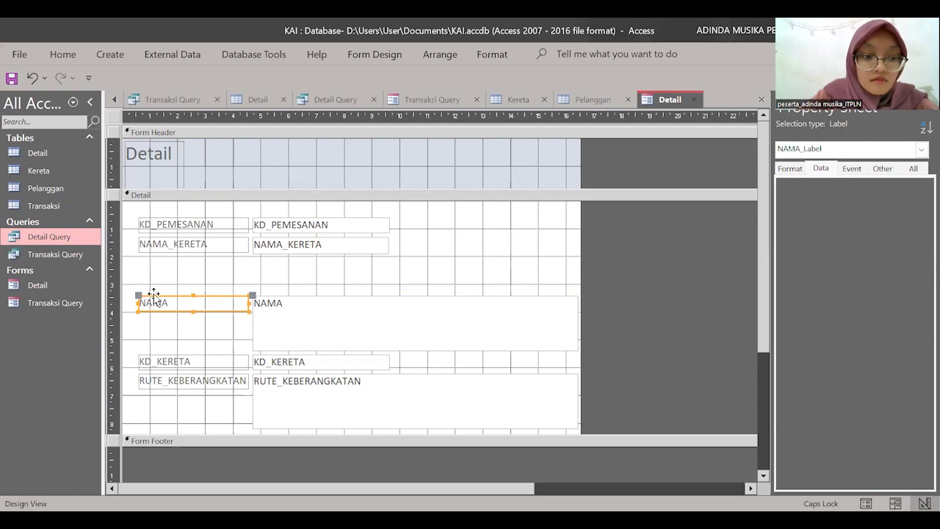
pyautogui.moveTo(149, 294); pyautogui.dragTo(149, 262)
pyautogui.click(360, 292)
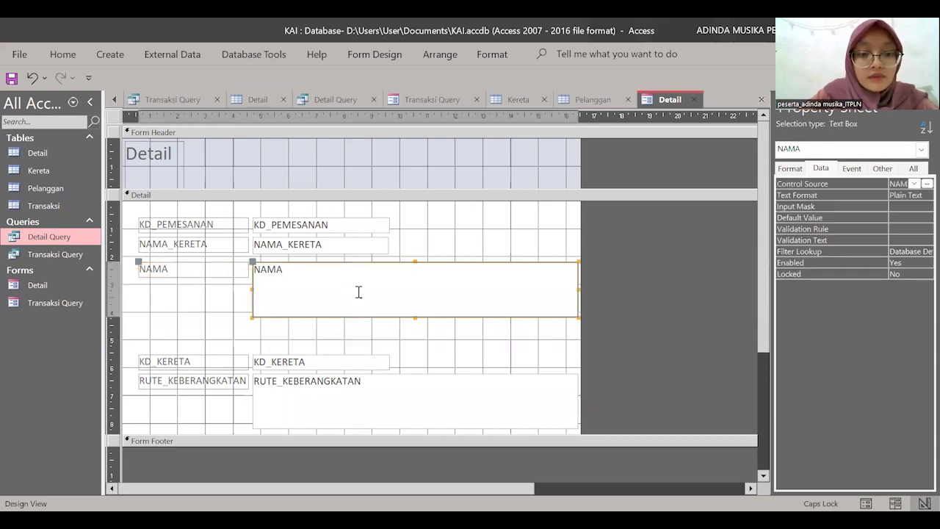
pyautogui.moveTo(576, 316); pyautogui.dragTo(387, 281)
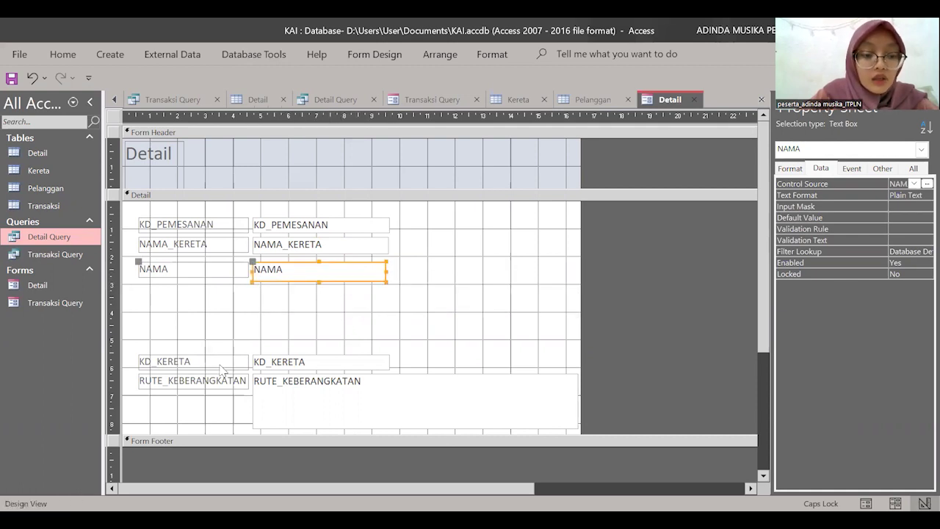
# - Move the KD_KERETA and RUTE_KEBERANGKATAN rows up under NAMA and shrink the route box
pyautogui.moveTo(129, 356); pyautogui.dragTo(582, 432)
pyautogui.moveTo(309, 360); pyautogui.dragTo(308, 288)
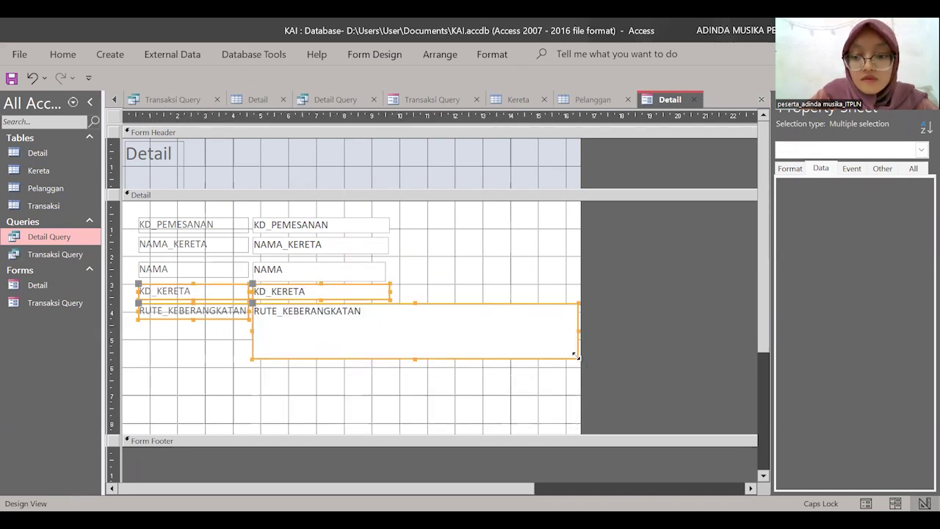
pyautogui.moveTo(578, 358); pyautogui.dragTo(390, 329)
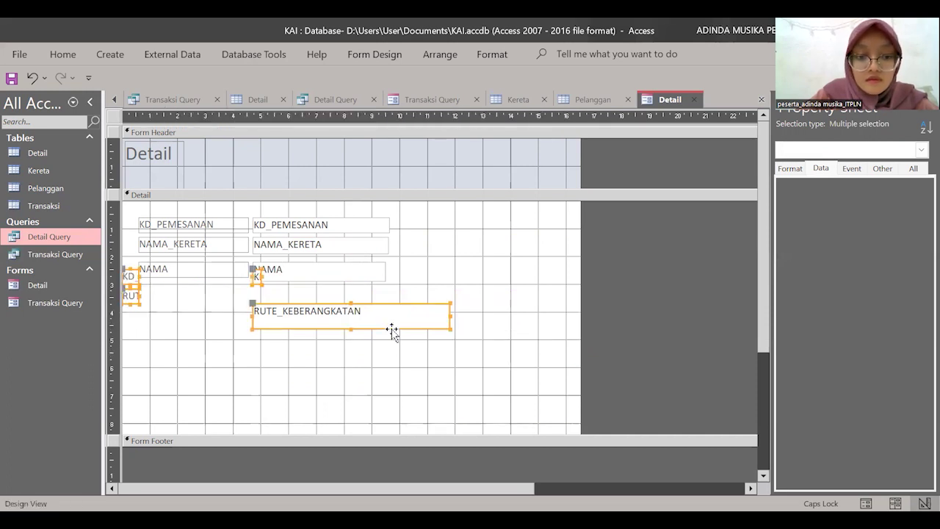
pyautogui.hotkey('ctrl', 'z')
pyautogui.click(457, 344)
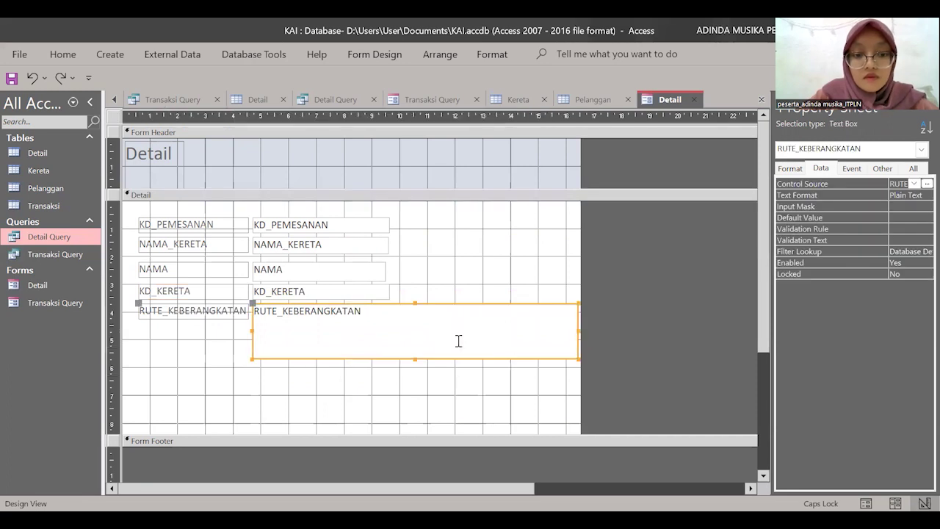
pyautogui.moveTo(575, 356); pyautogui.dragTo(398, 317)
pyautogui.click(474, 293)
pyautogui.click(477, 291)
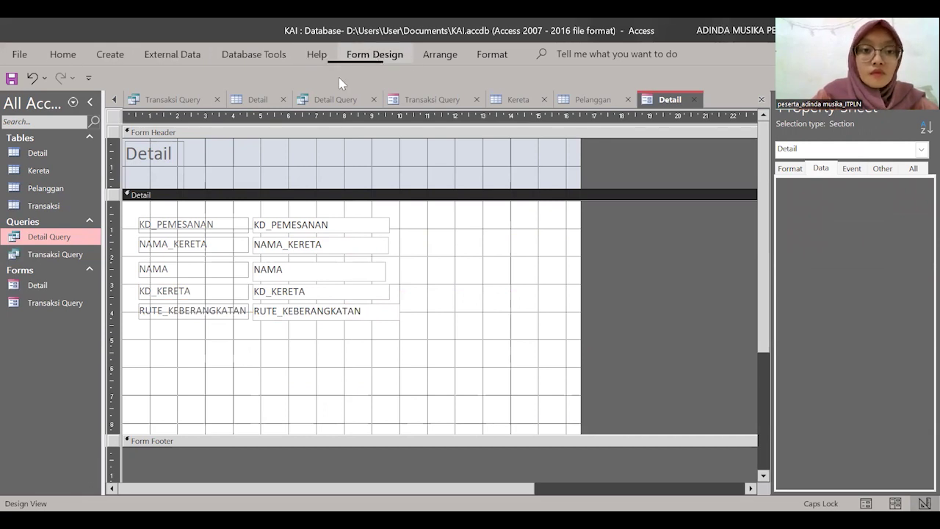
pyautogui.click(374, 54)
pyautogui.click(240, 89)
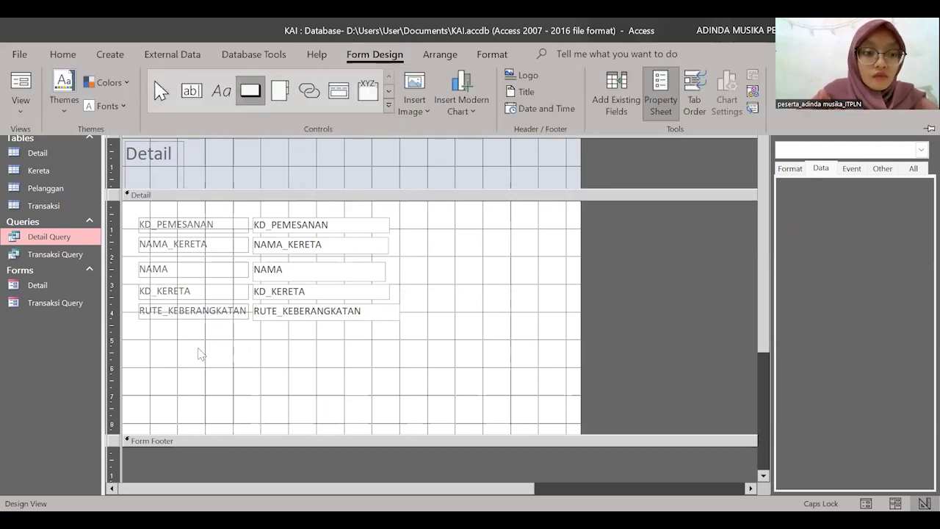
# - Place a Record Operations 'Add New Record' button below the fields, captioned 'Add' and named ADD
pyautogui.click(134, 338)
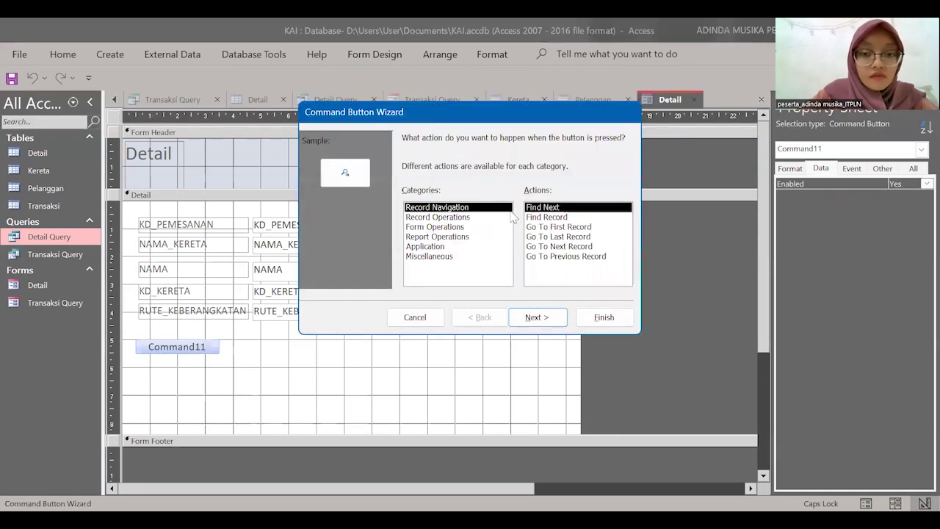
pyautogui.click(471, 217)
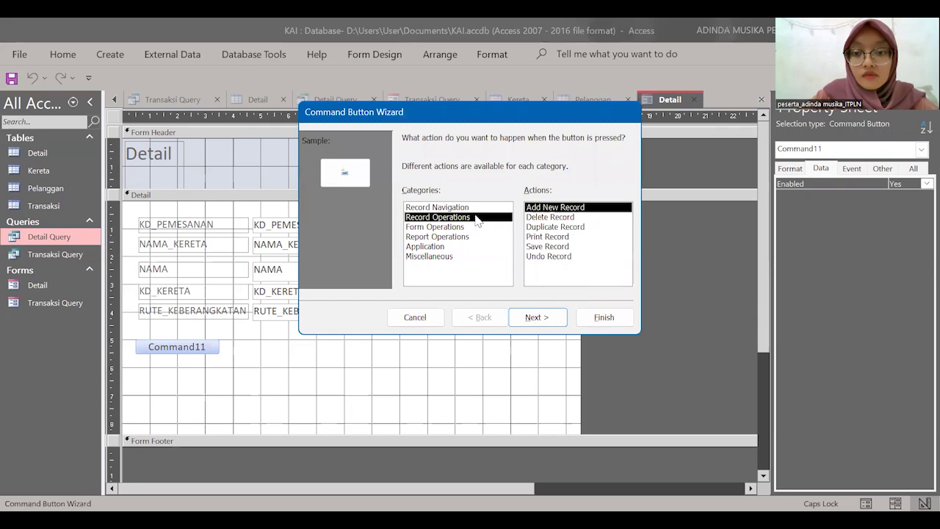
pyautogui.click(547, 317)
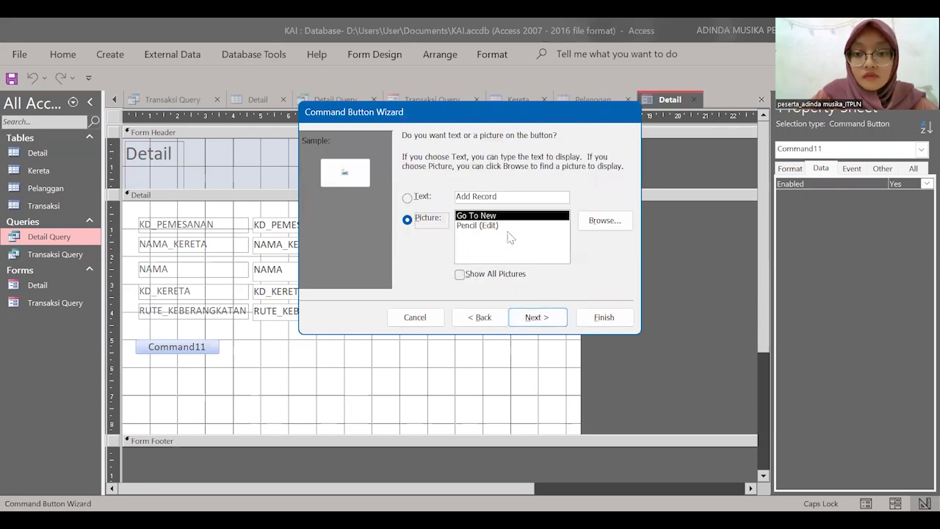
pyautogui.click(503, 197)
pyautogui.press('BackSpace')
pyautogui.press('BackSpace')
pyautogui.press('BackSpace')
pyautogui.press('BackSpace')
pyautogui.press('BackSpace')
pyautogui.press('BackSpace')
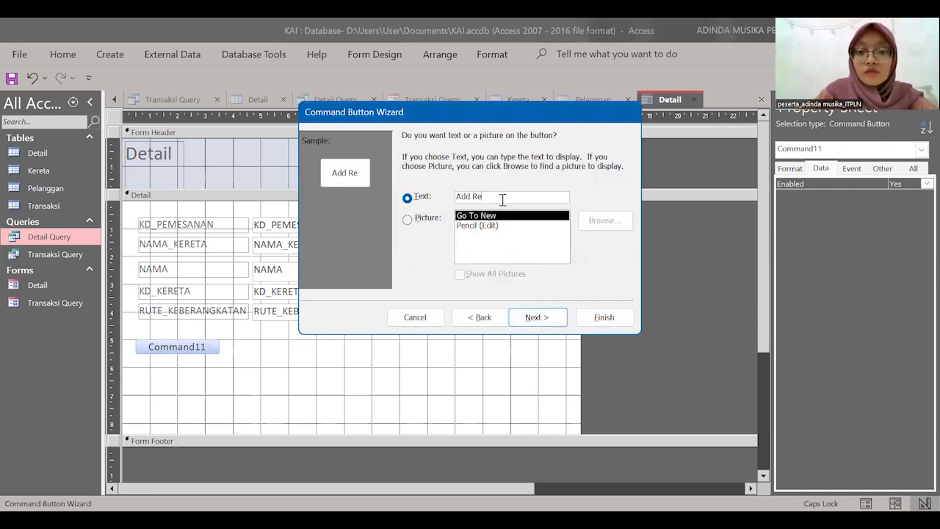
pyautogui.press('BackSpace')
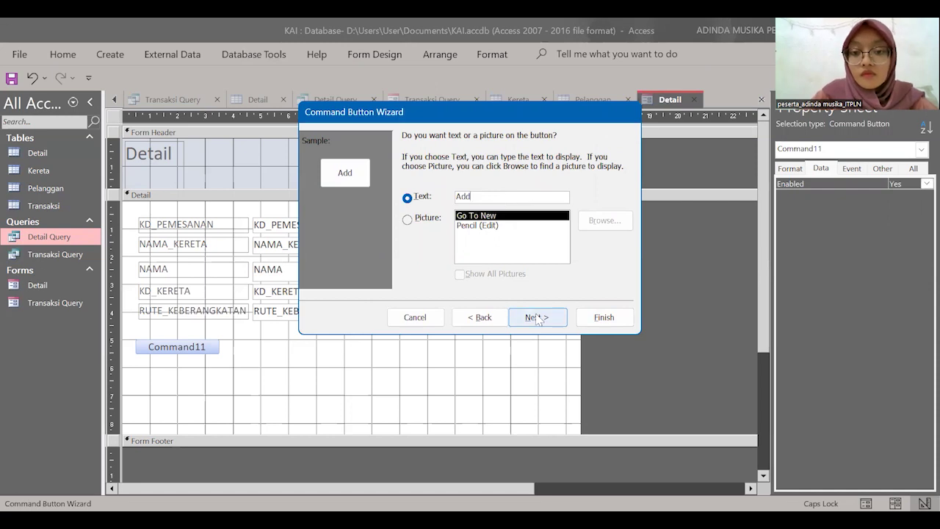
pyautogui.click(537, 318)
pyautogui.write('ADD')
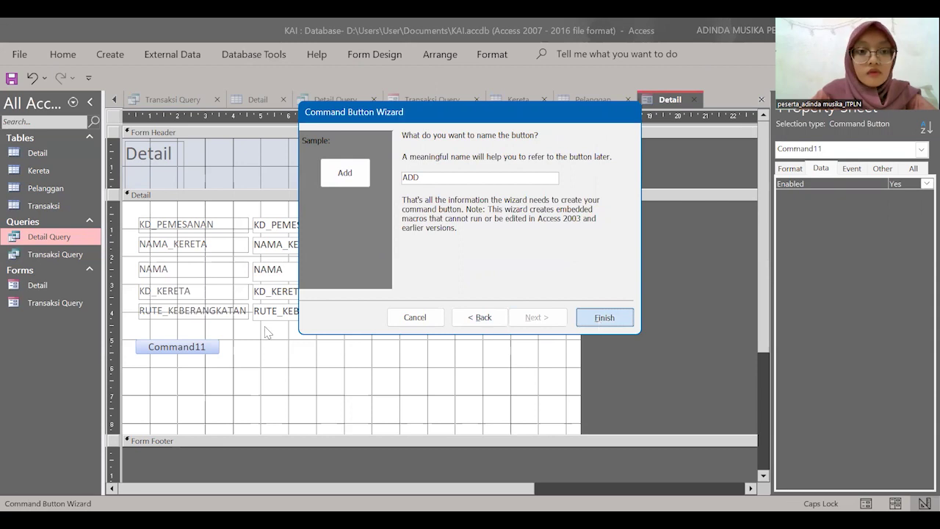
pyautogui.click(603, 317)
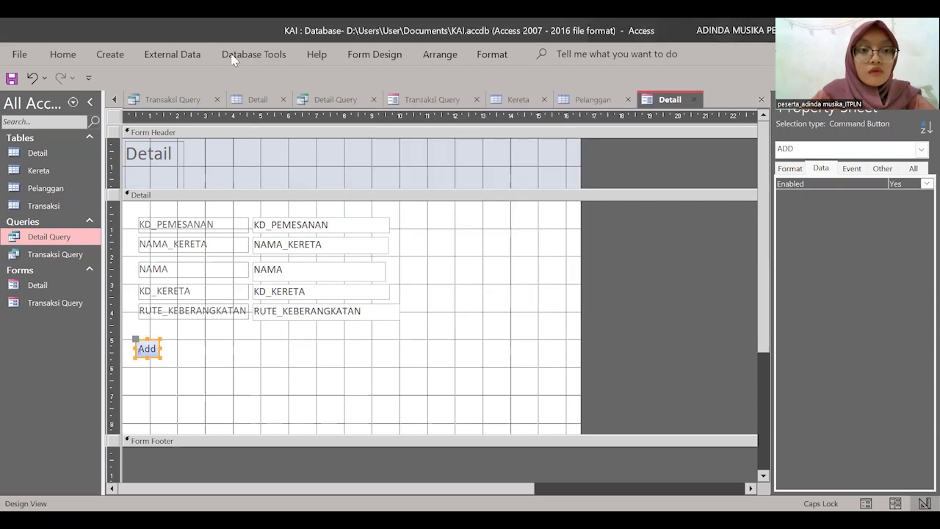
pyautogui.click(354, 59)
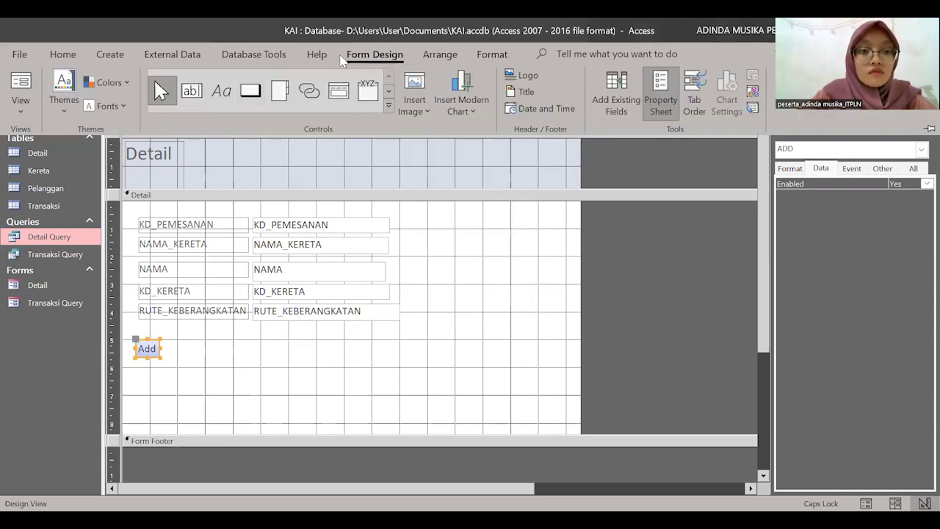
# - Place a second button beside Add using the Record Operations Delete Record action
pyautogui.click(351, 59)
pyautogui.click(351, 59)
pyautogui.click(250, 90)
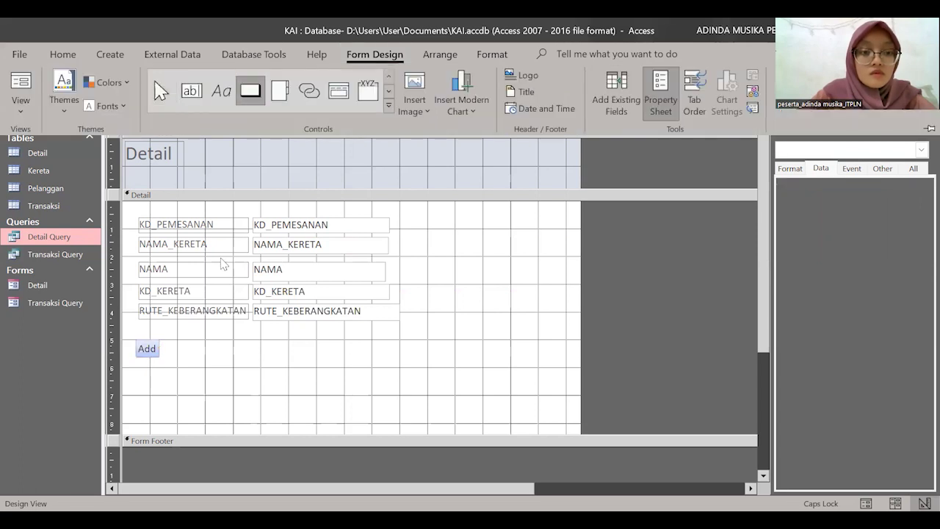
pyautogui.click(177, 340)
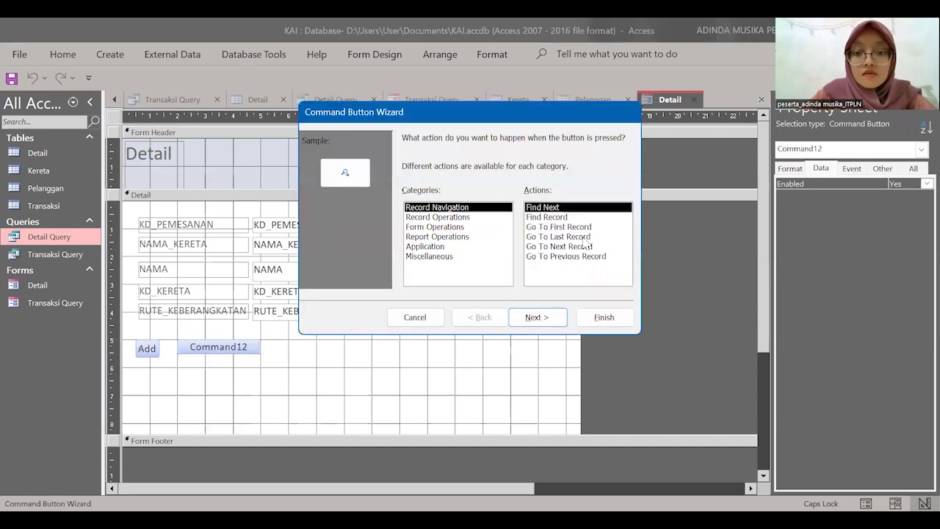
pyautogui.click(444, 217)
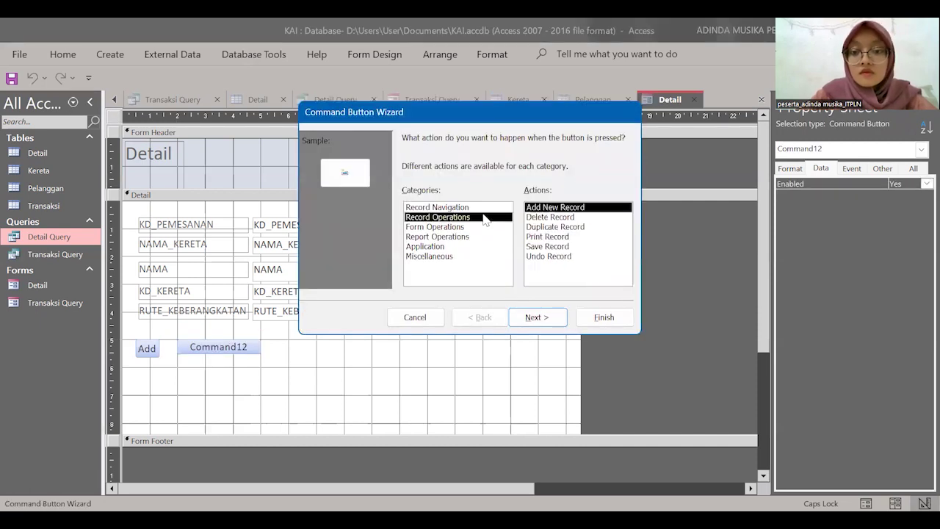
pyautogui.click(555, 218)
pyautogui.click(537, 317)
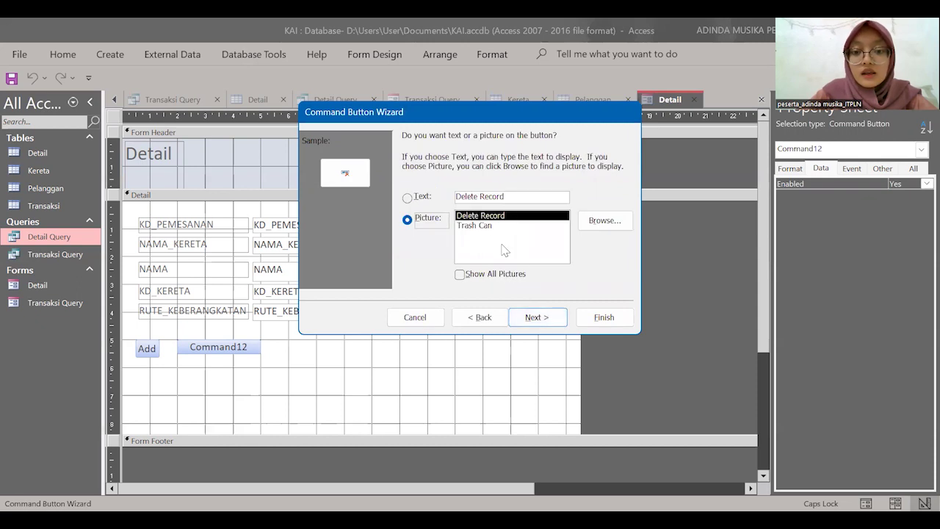
# - Caption the button 'Delete', name it DELETE and finish the wizard
pyautogui.click(506, 196)
pyautogui.press('BackSpace')
pyautogui.press('BackSpace')
pyautogui.press('BackSpace')
pyautogui.press('BackSpace')
pyautogui.press('BackSpace')
pyautogui.press('BackSpace')
pyautogui.press('BackSpace')
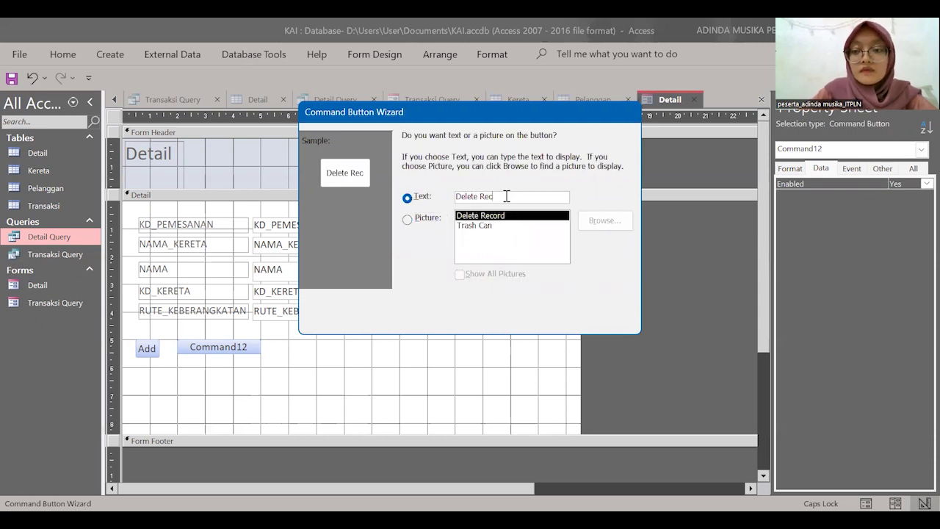
pyautogui.click(535, 317)
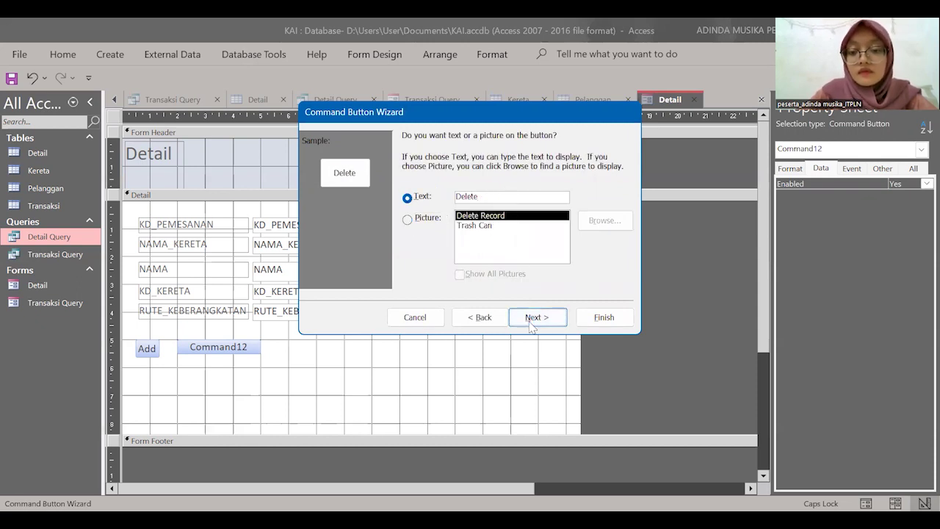
pyautogui.write('DELETE')
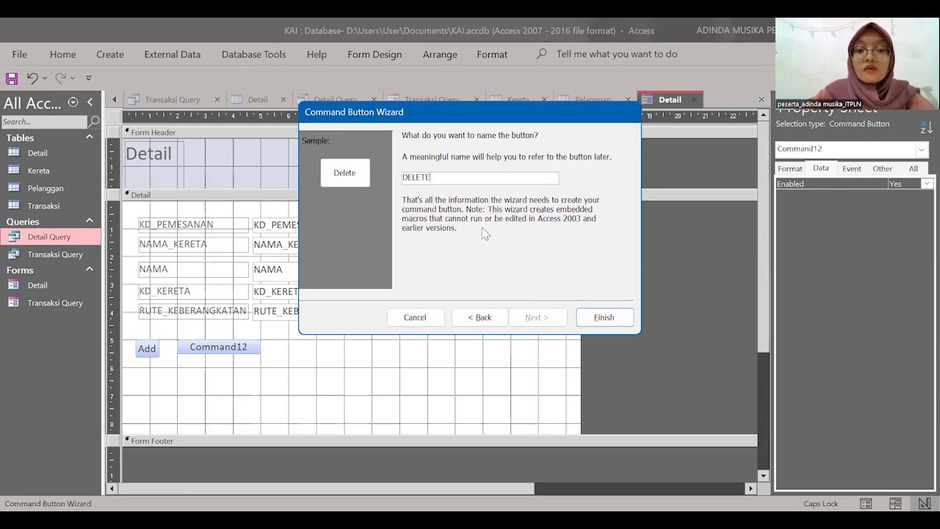
pyautogui.click(600, 316)
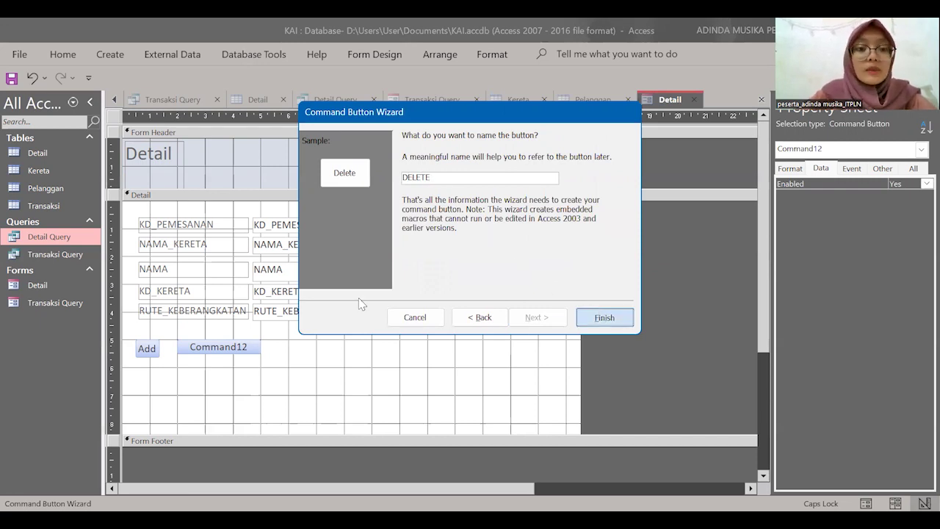
pyautogui.click(246, 56)
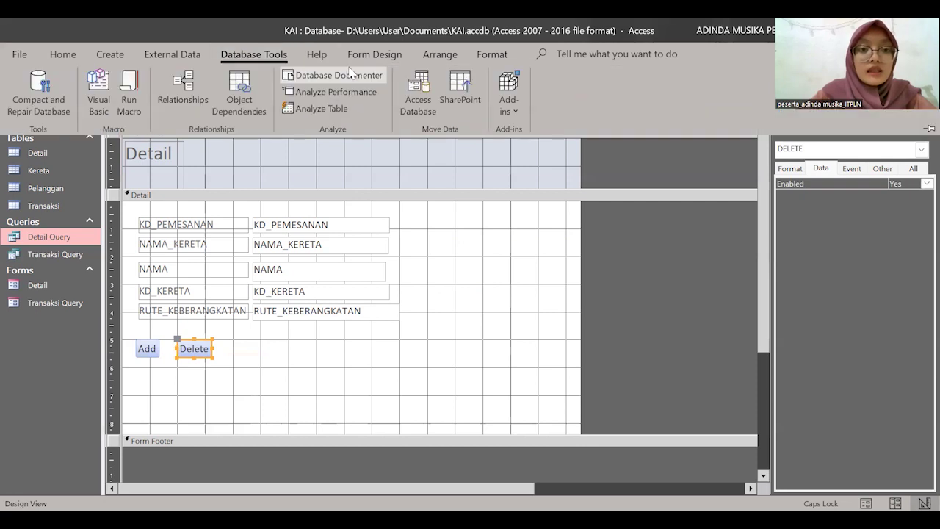
pyautogui.click(368, 54)
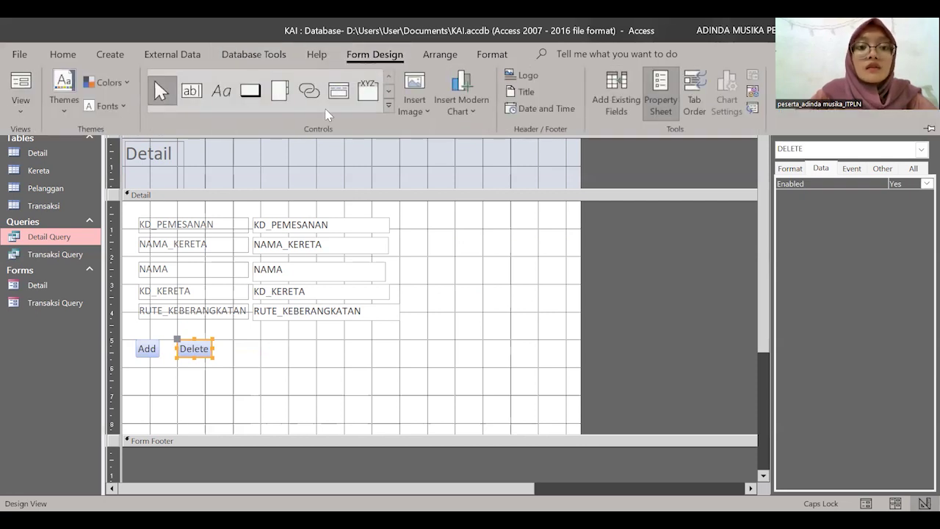
pyautogui.click(251, 89)
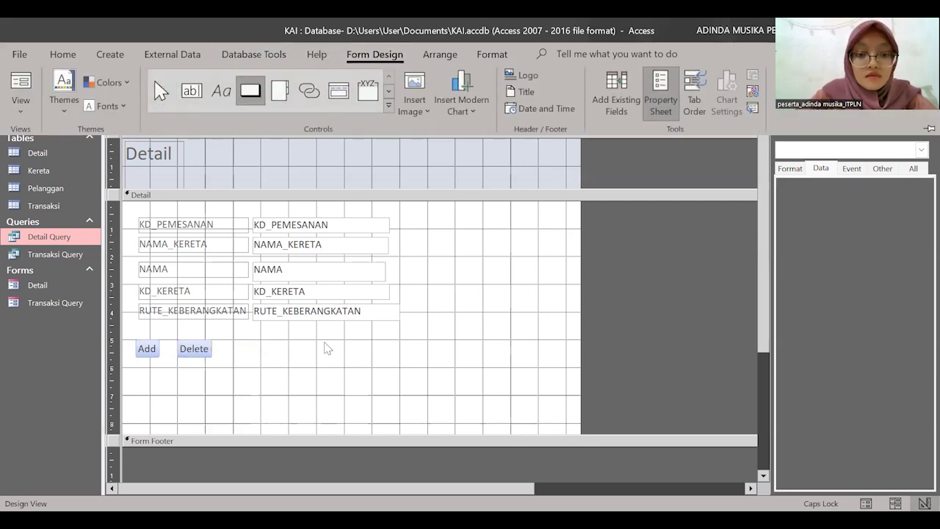
# - Place a Save Record button right of Delete, captioned 'Save' and named SAVE
pyautogui.click(316, 339)
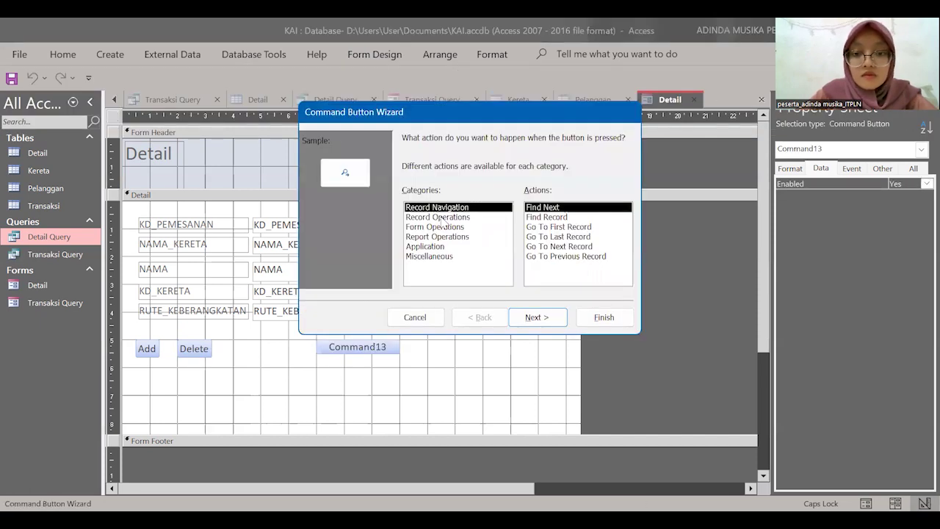
pyautogui.click(441, 217)
pyautogui.click(566, 237)
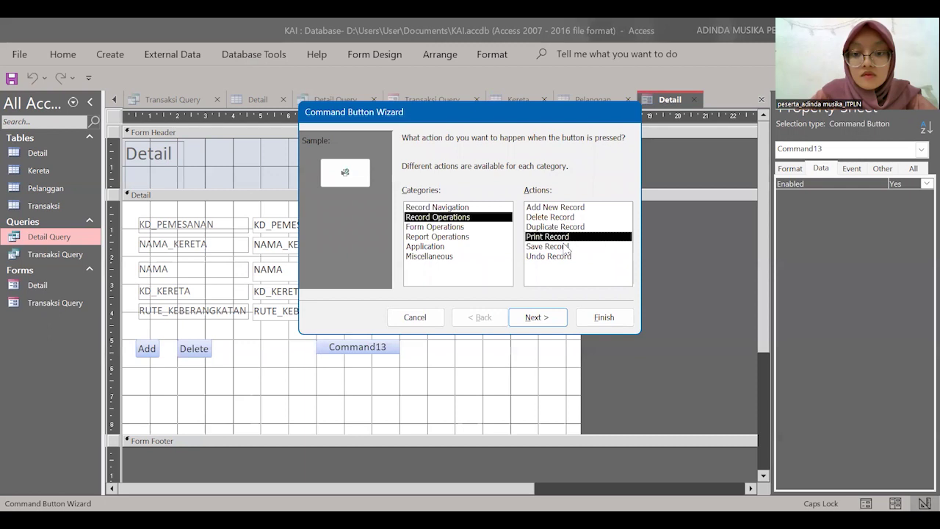
pyautogui.click(566, 247)
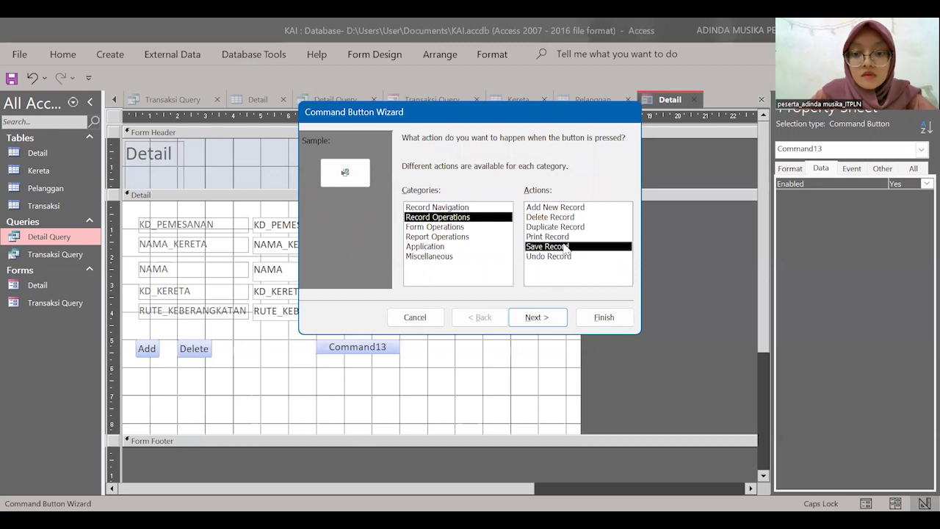
pyautogui.click(542, 317)
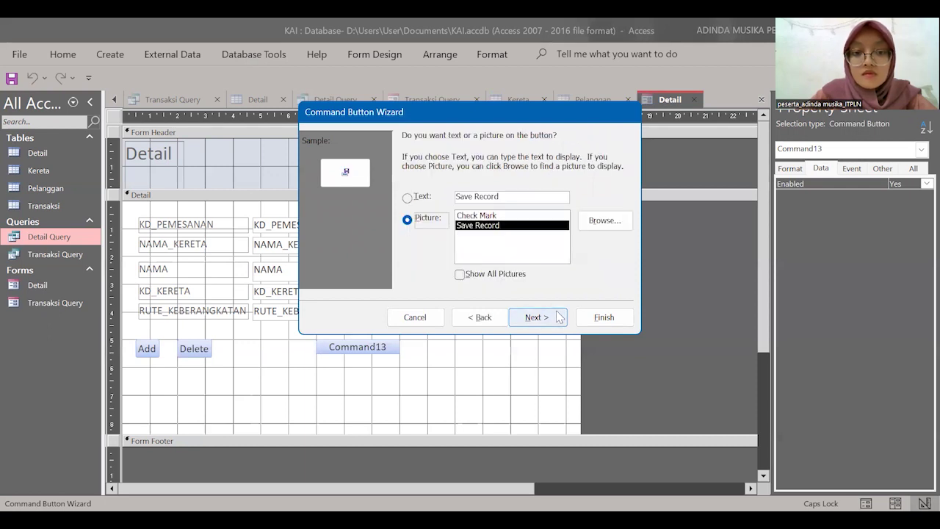
pyautogui.click(502, 196)
pyautogui.press('BackSpace')
pyautogui.press('BackSpace')
pyautogui.press('BackSpace')
pyautogui.press('BackSpace')
pyautogui.press('BackSpace')
pyautogui.press('BackSpace')
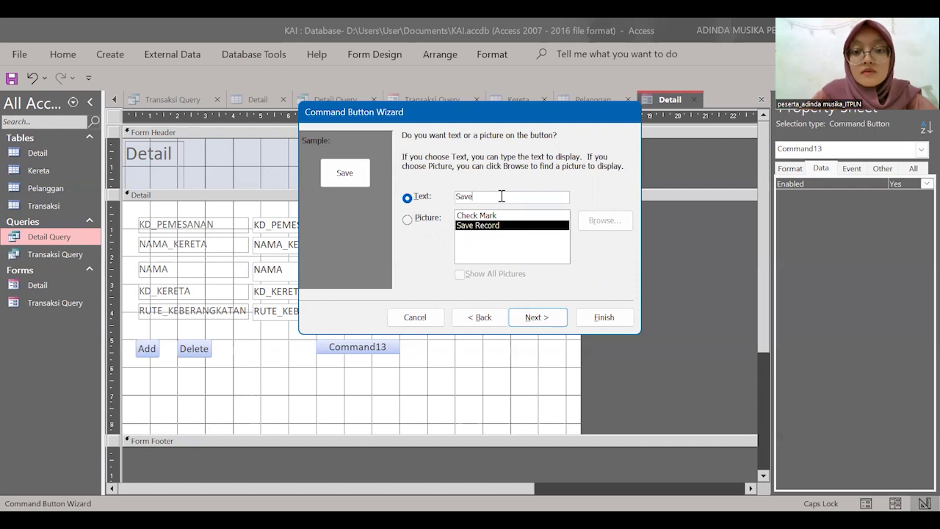
pyautogui.click(554, 321)
pyautogui.write('SAVE')
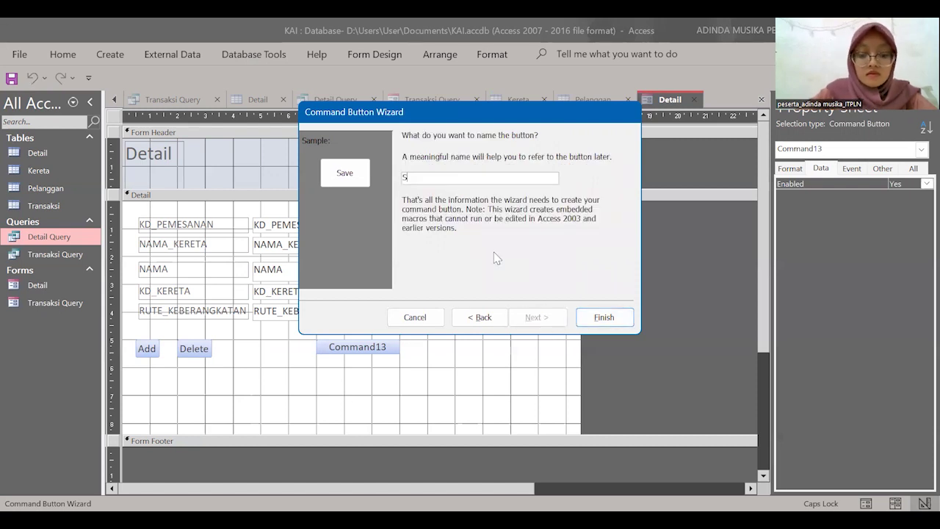
pyautogui.click(590, 318)
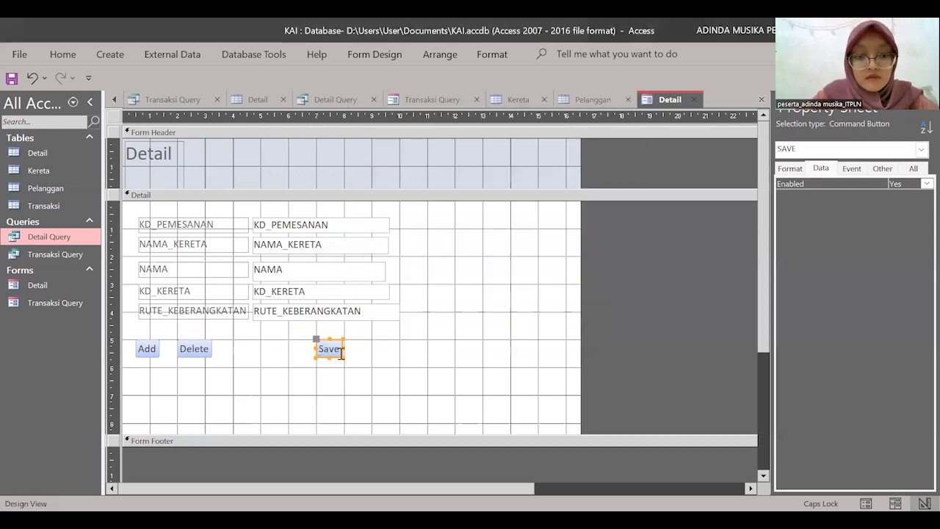
# - Widen the Save and Add buttons and pull the form's right edge in to narrow it
pyautogui.moveTo(344, 345); pyautogui.dragTo(371, 344)
pyautogui.click(150, 355)
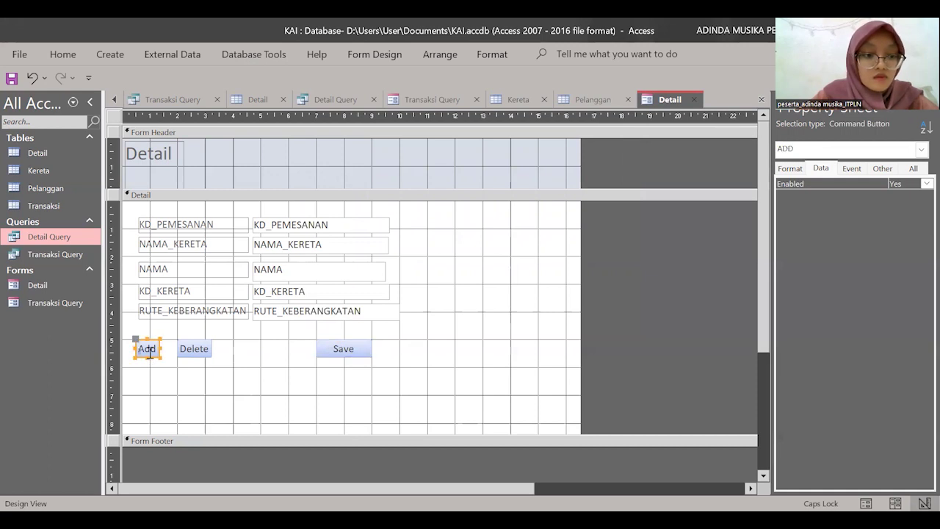
pyautogui.moveTo(160, 348); pyautogui.dragTo(174, 347)
pyautogui.click(271, 350)
pyautogui.moveTo(552, 328)
pyautogui.mouseDown()
pyautogui.moveTo(584, 286)
pyautogui.moveTo(567, 320)
pyautogui.mouseUp()
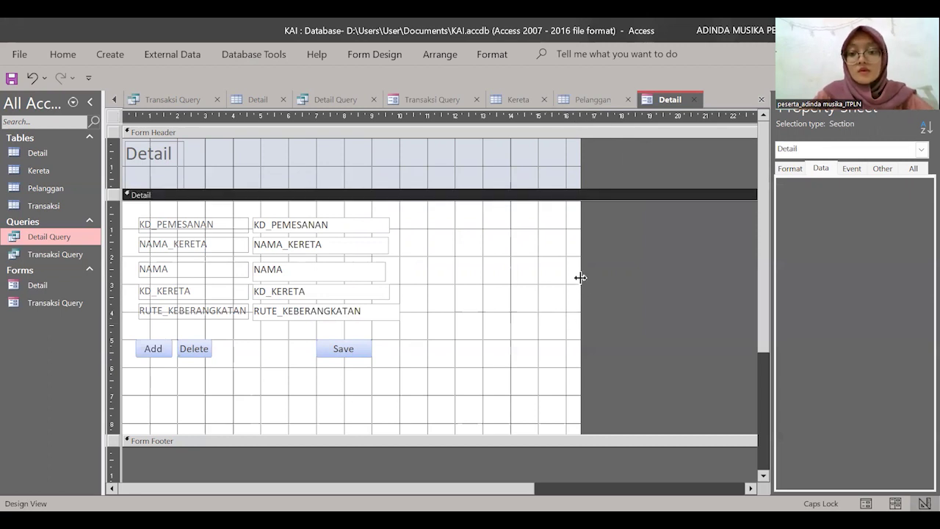
pyautogui.moveTo(580, 277); pyautogui.dragTo(455, 283)
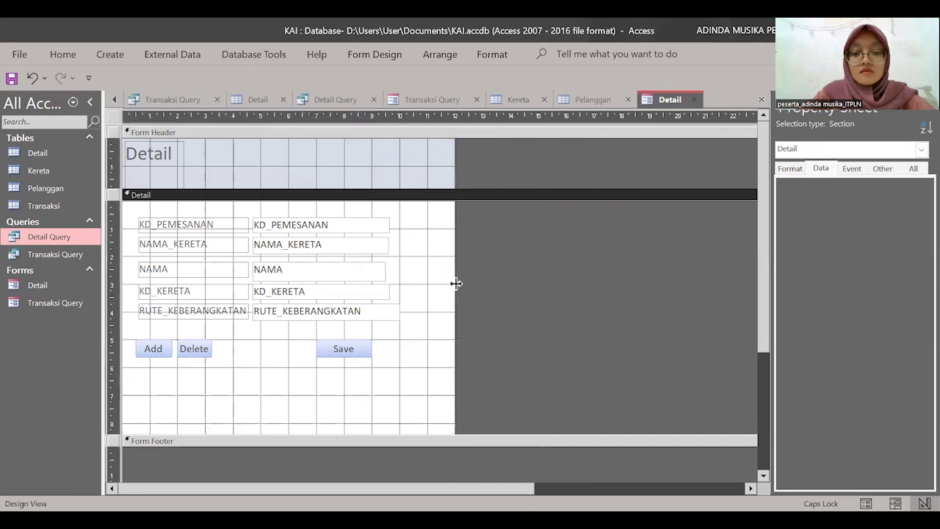
# - Retitle the header label 'FORM PEMESANAN' and widen it to fit on one line
pyautogui.click(166, 154)
pyautogui.moveTo(178, 154); pyautogui.dragTo(100, 158)
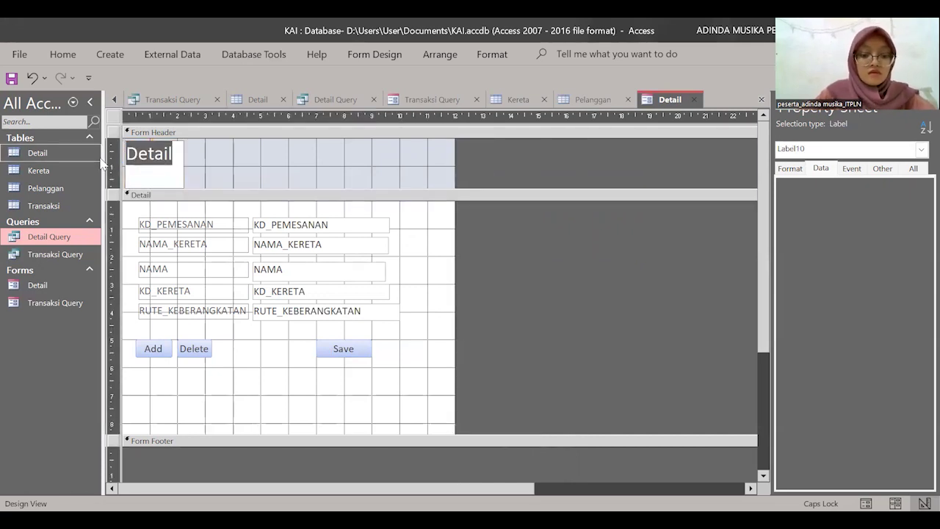
pyautogui.write('FORM')
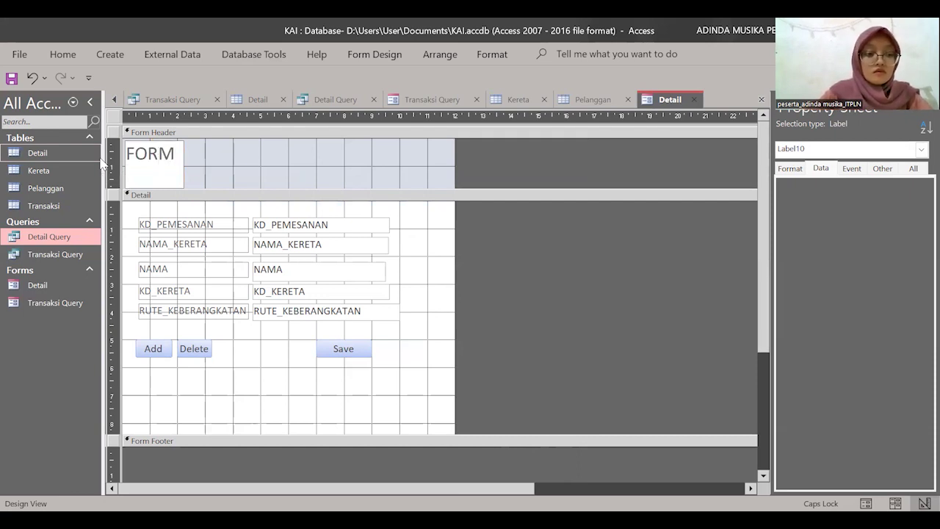
pyautogui.write(' PEMESANAN')
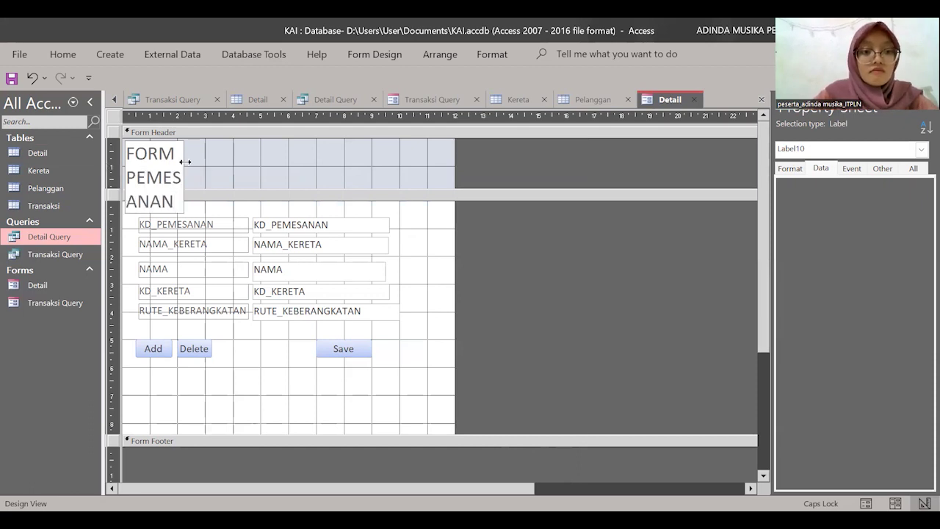
pyautogui.click(222, 165)
pyautogui.click(180, 177)
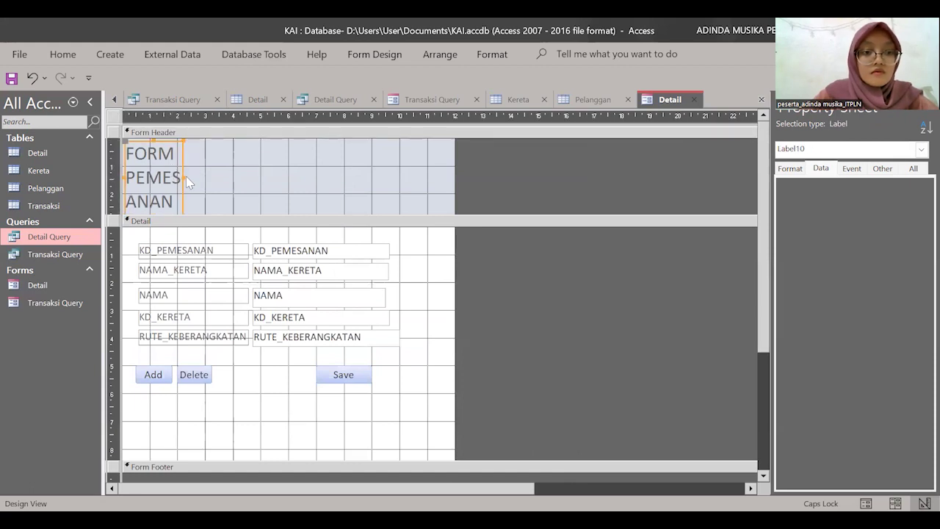
pyautogui.moveTo(180, 177); pyautogui.dragTo(344, 166)
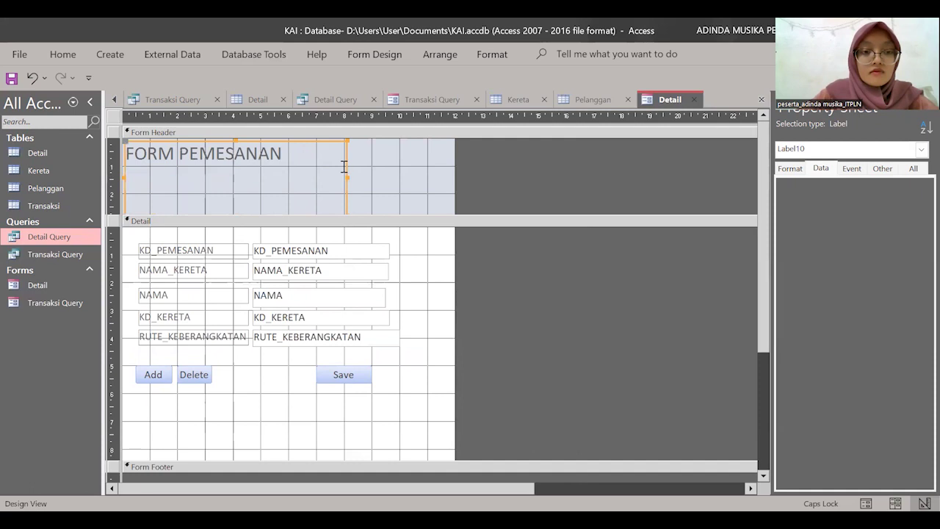
pyautogui.click(371, 56)
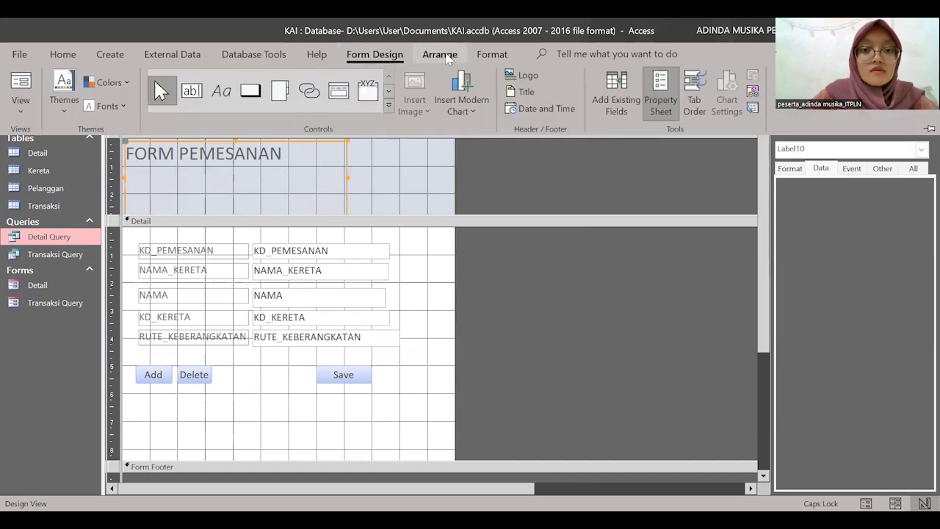
# - Make the title centred, bold and size 24, and fill the Form Header blue
pyautogui.click(491, 57)
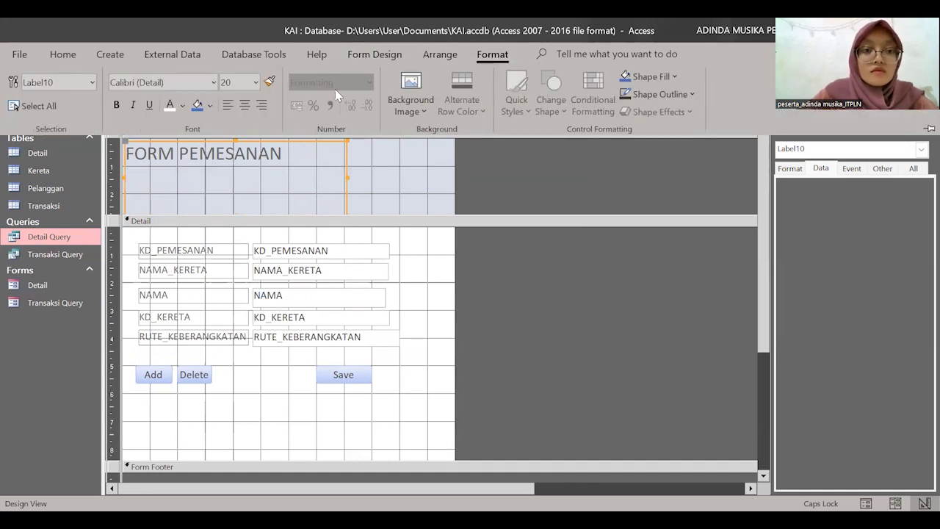
pyautogui.click(244, 108)
pyautogui.click(116, 105)
pyautogui.click(237, 83)
pyautogui.write('24')
pyautogui.press('Return')
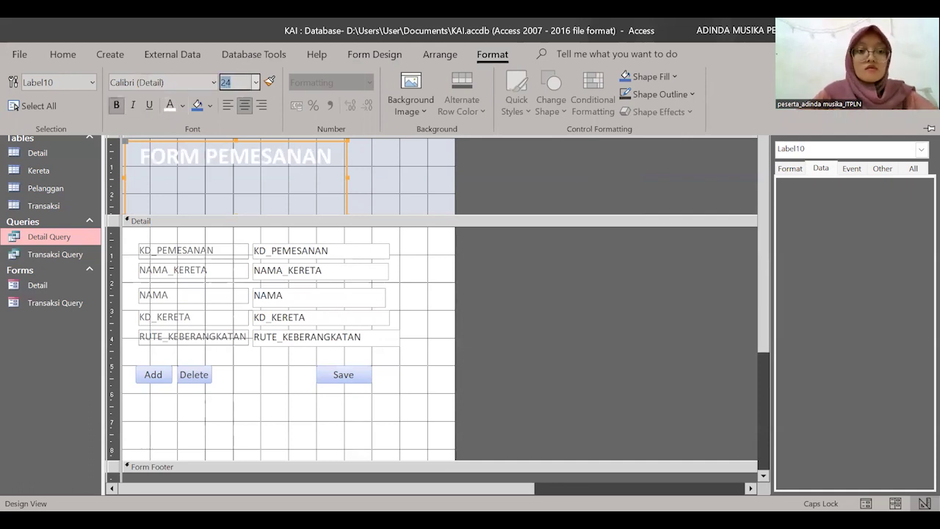
pyautogui.click(374, 151)
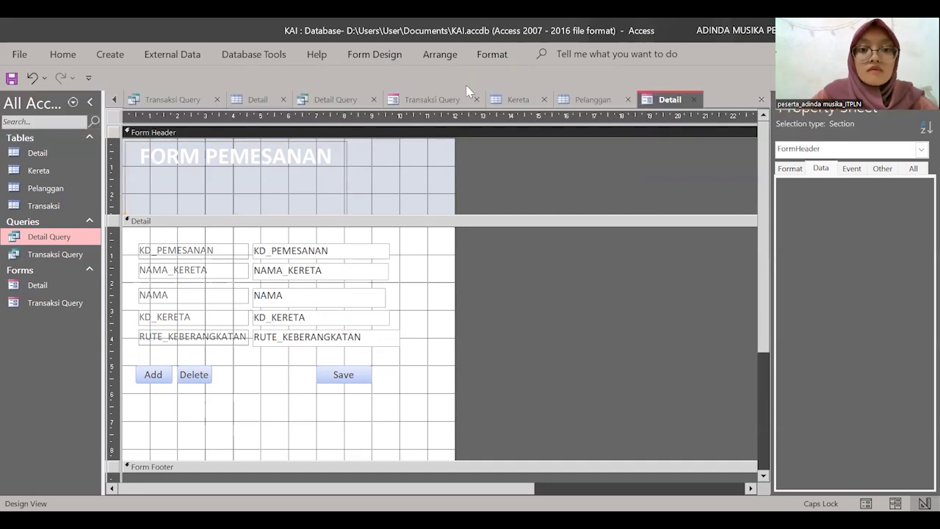
pyautogui.click(492, 56)
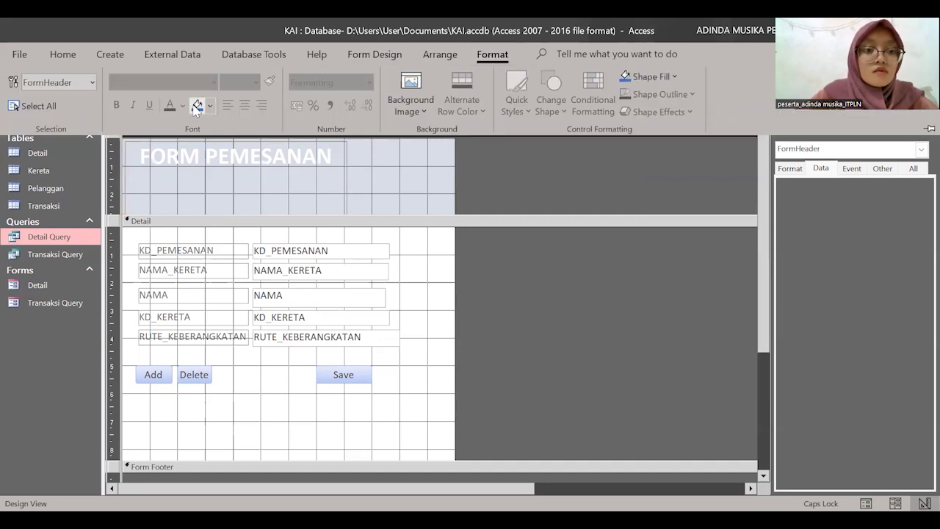
pyautogui.click(196, 107)
# - Reposition the FORM PEMESANAN title and shorten the Form Header to fit it
pyautogui.click(325, 157)
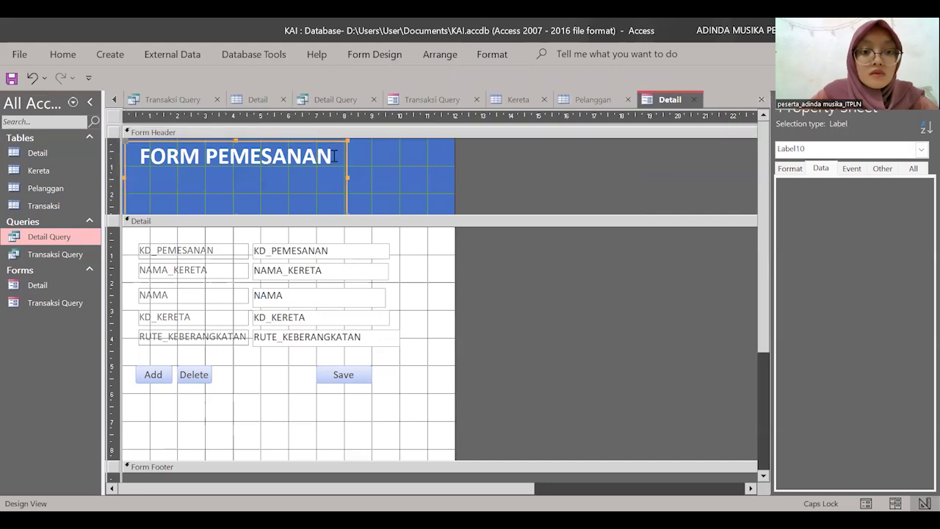
pyautogui.moveTo(347, 156); pyautogui.dragTo(385, 162)
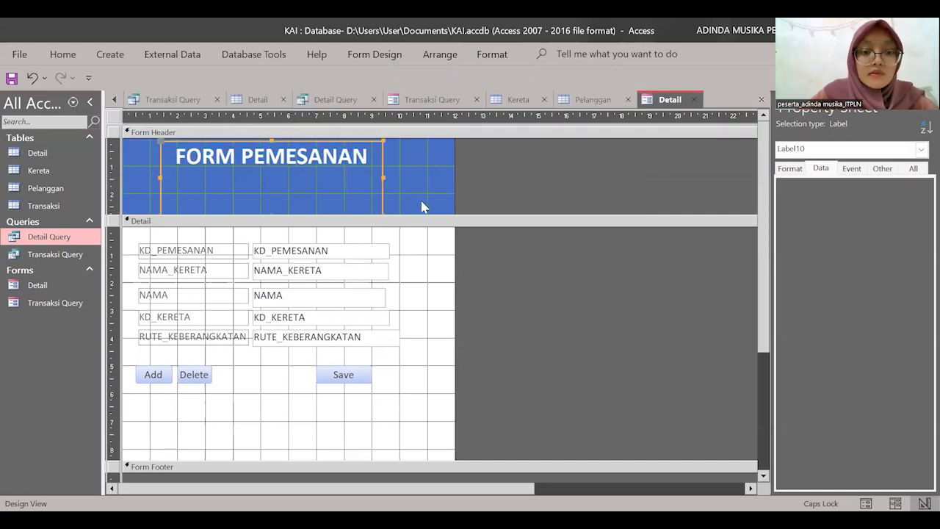
pyautogui.moveTo(425, 213); pyautogui.dragTo(421, 179)
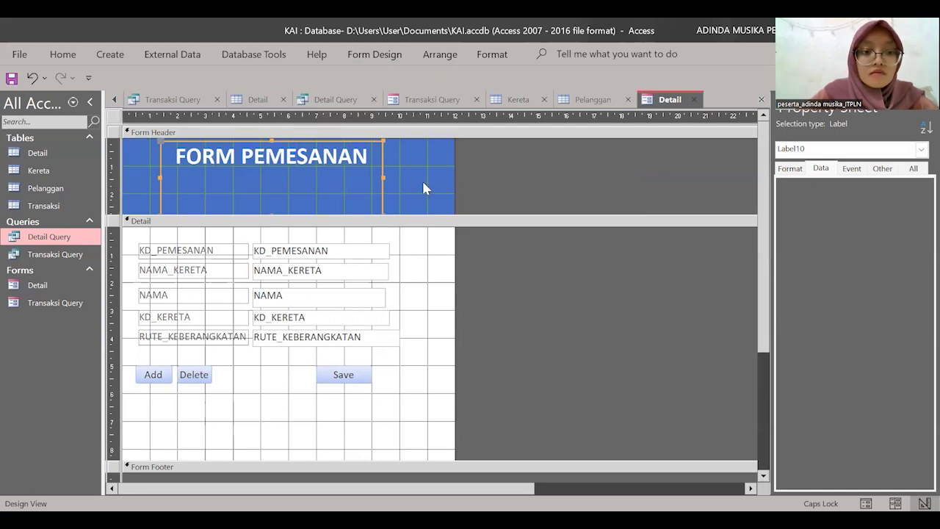
pyautogui.click(431, 223)
pyautogui.moveTo(422, 177); pyautogui.dragTo(360, 169)
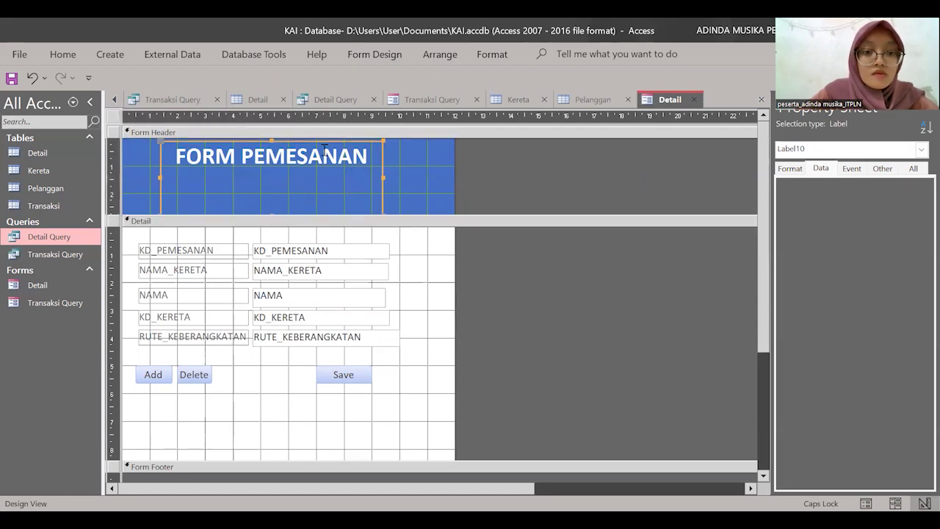
pyautogui.moveTo(269, 139)
pyautogui.mouseDown()
pyautogui.moveTo(273, 184)
pyautogui.moveTo(275, 150)
pyautogui.mouseUp()
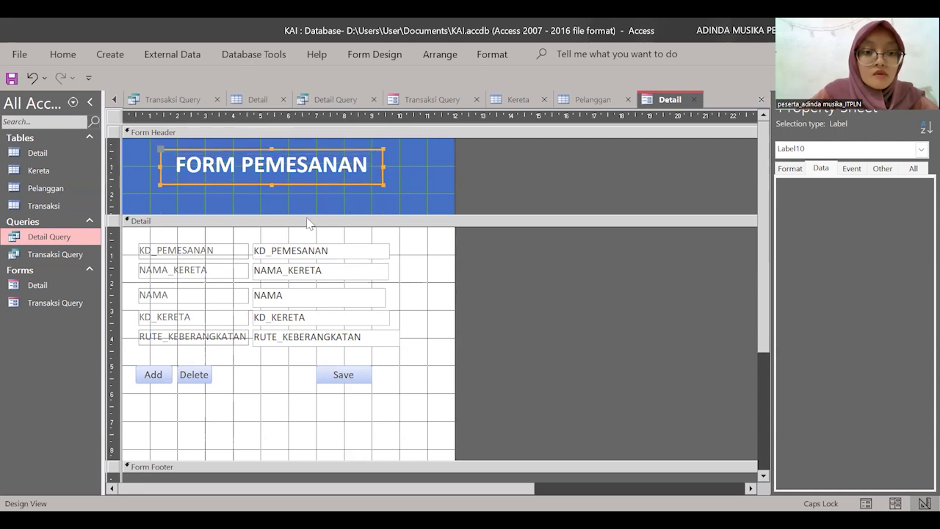
pyautogui.click(302, 215)
pyautogui.moveTo(301, 214); pyautogui.dragTo(297, 185)
pyautogui.click(460, 234)
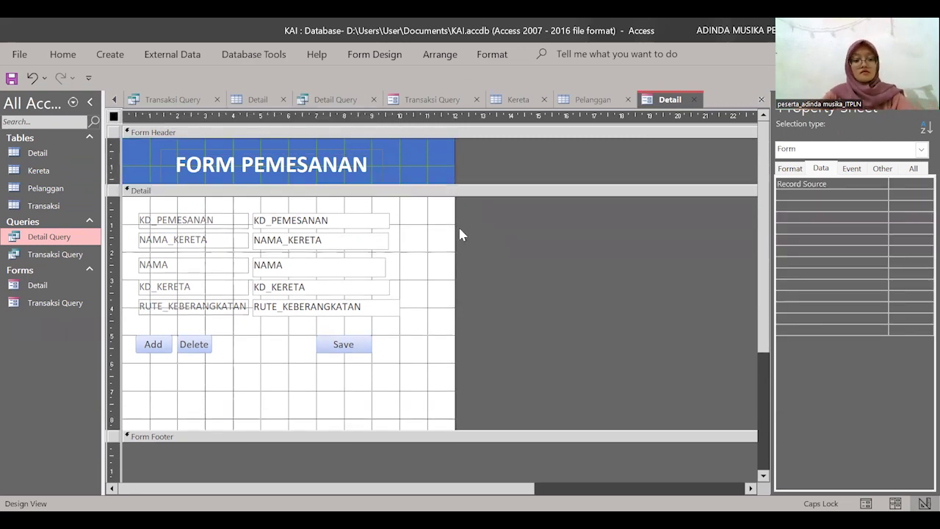
# - Switch to Form View and enter the booking code and the customer's name
pyautogui.click(62, 55)
pyautogui.click(66, 85)
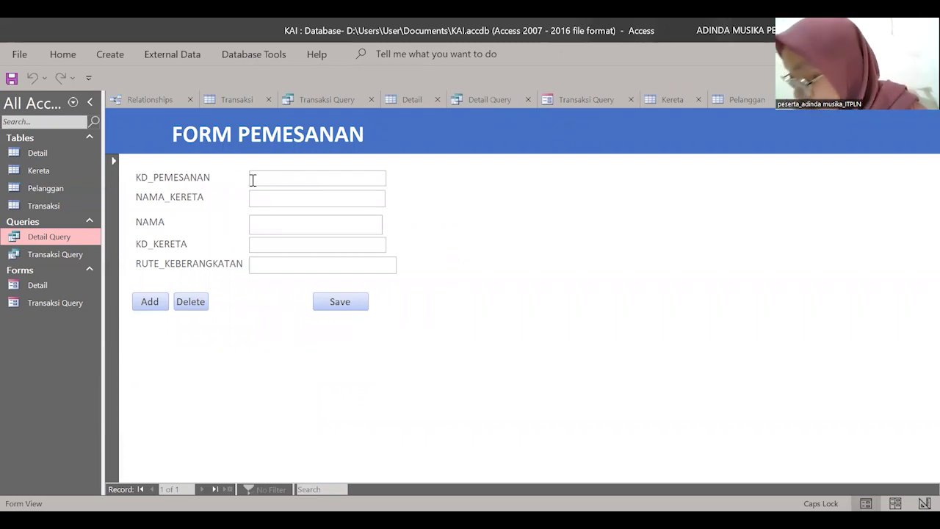
pyautogui.write('KG2JKGY')
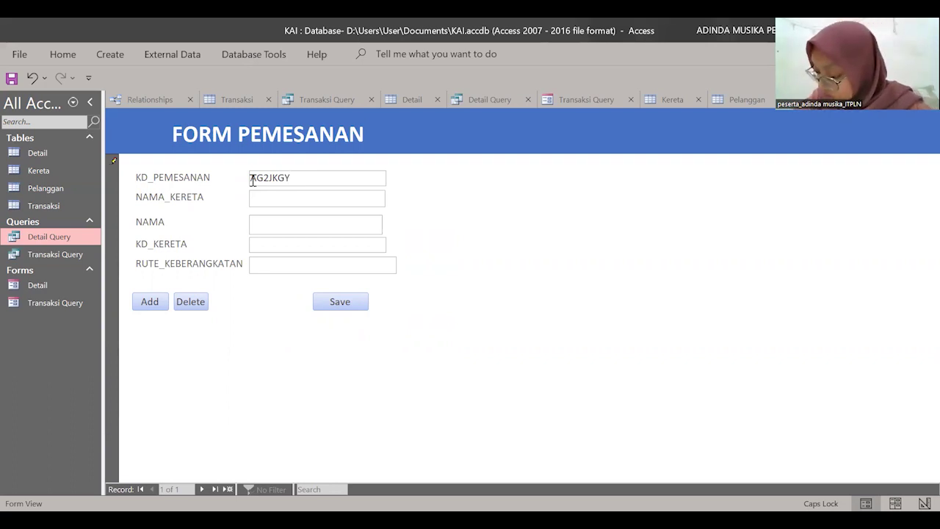
pyautogui.press('BackSpace')
pyautogui.press('BackSpace')
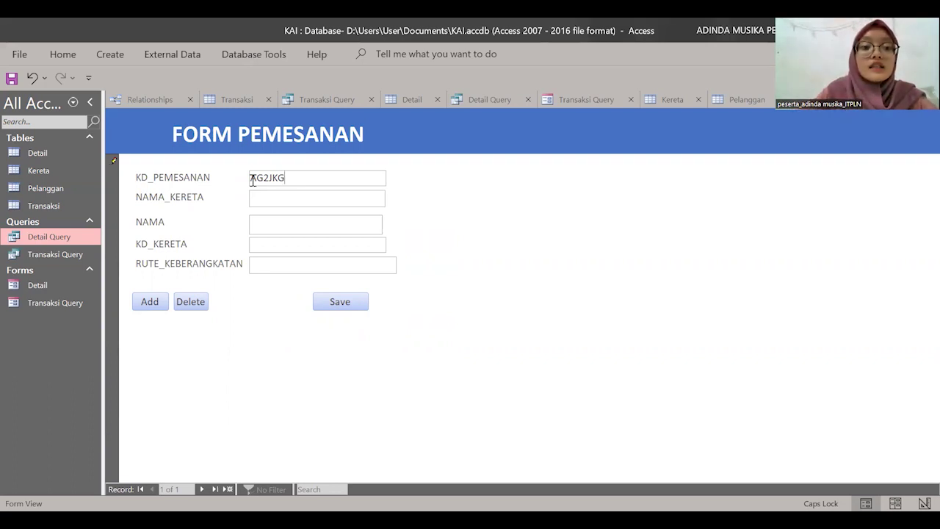
pyautogui.write('YG')
pyautogui.press('Tab')
pyautogui.write('ADINDA')
# - Reopen the Detail form, enter KD_KERETA 'K2A' and route 'JAKARTA-YOGYAKARTA', and save the record
pyautogui.click(69, 256)
pyautogui.doubleClick(69, 256)
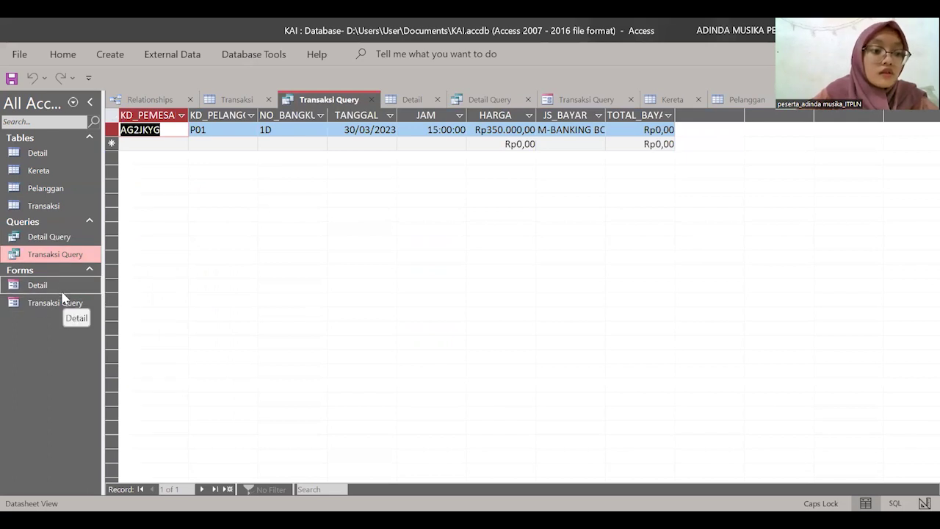
pyautogui.doubleClick(65, 294)
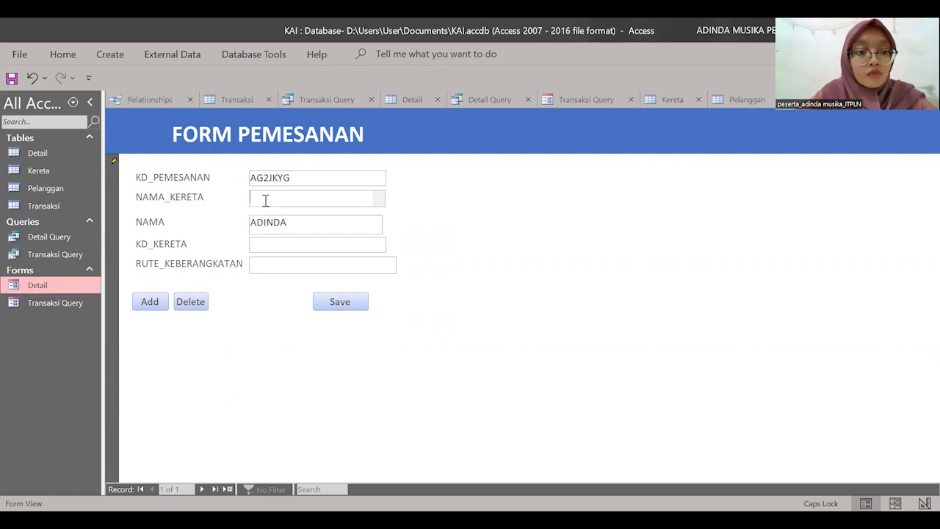
pyautogui.click(252, 239)
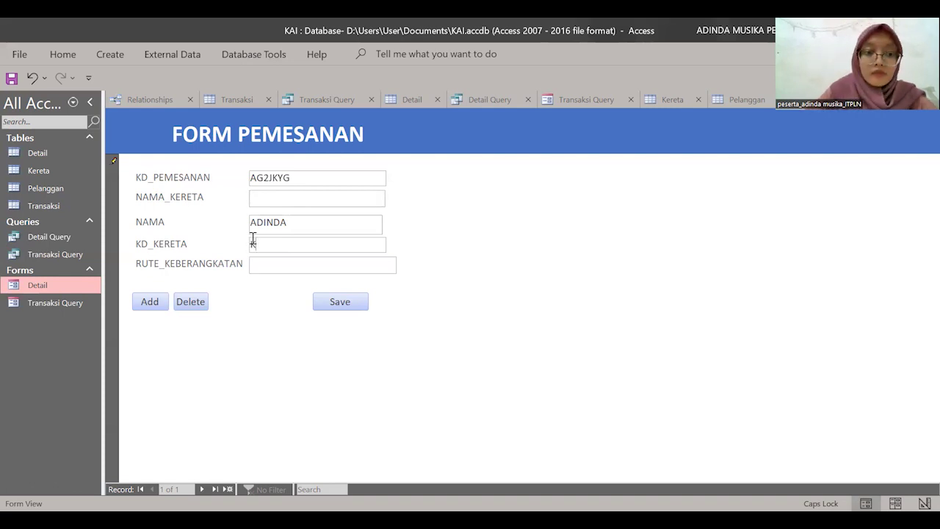
pyautogui.write('K2AP')
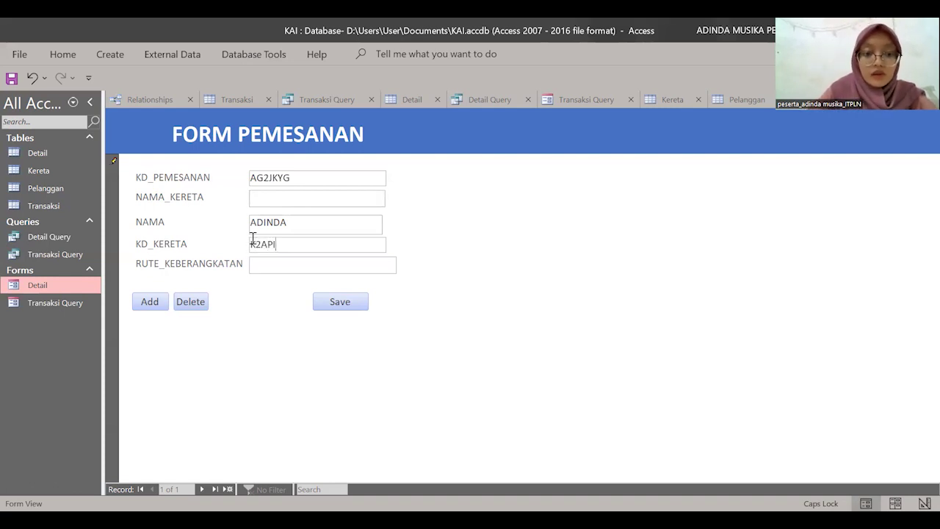
pyautogui.click(274, 262)
pyautogui.write('JAKARTA-YOGYAKARTA')
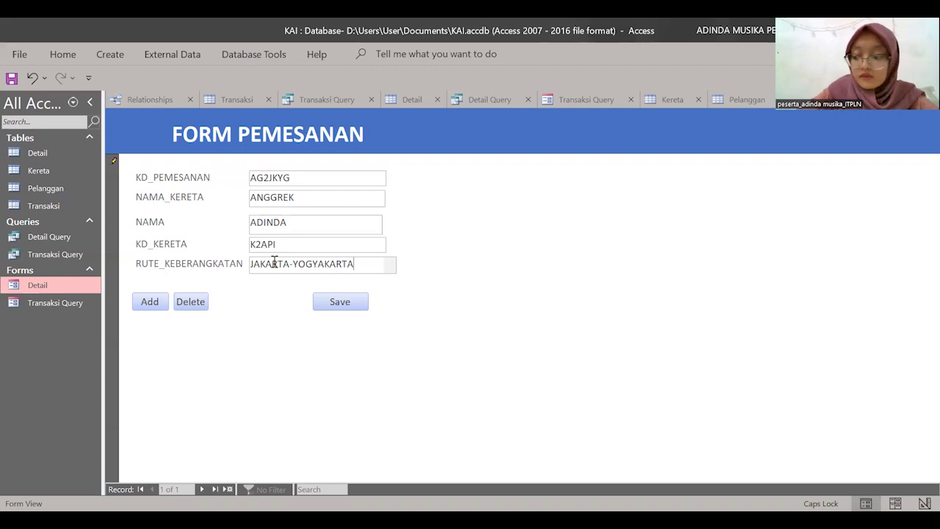
pyautogui.click(337, 310)
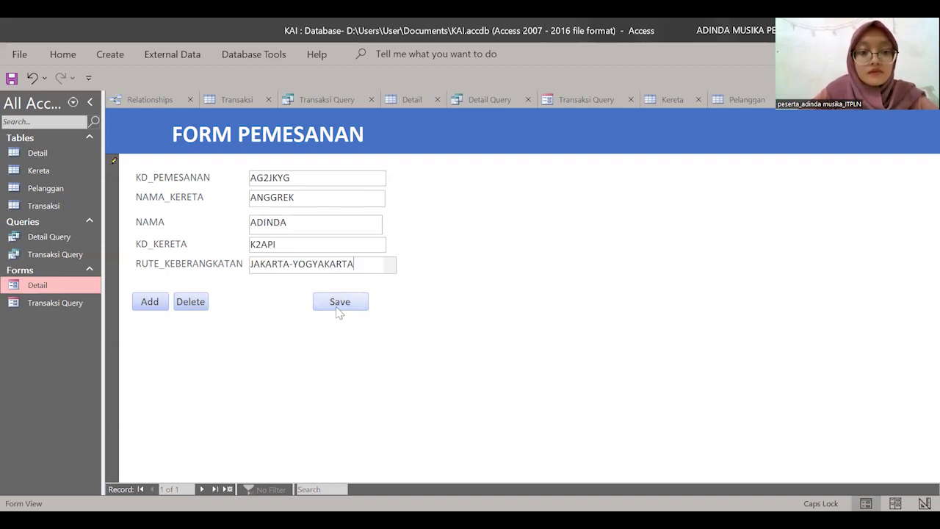
pyautogui.click(332, 309)
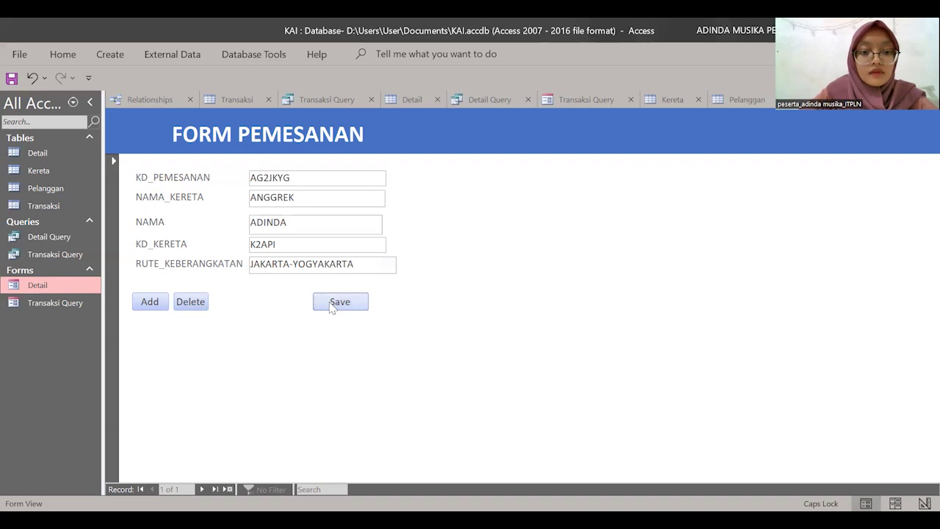
pyautogui.click(334, 304)
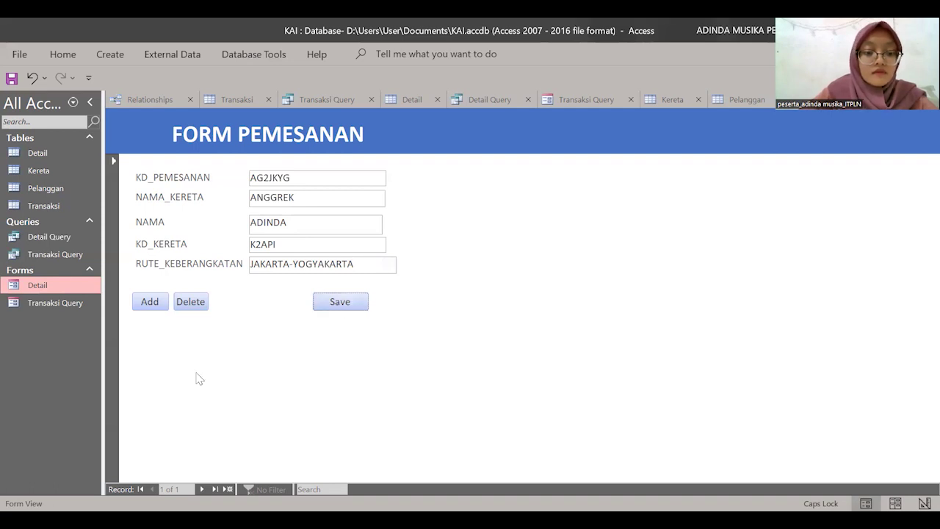
# - Refresh Detail Query so the new K2API ANGGREK booking appears, checking Transaksi Query too
pyautogui.doubleClick(44, 242)
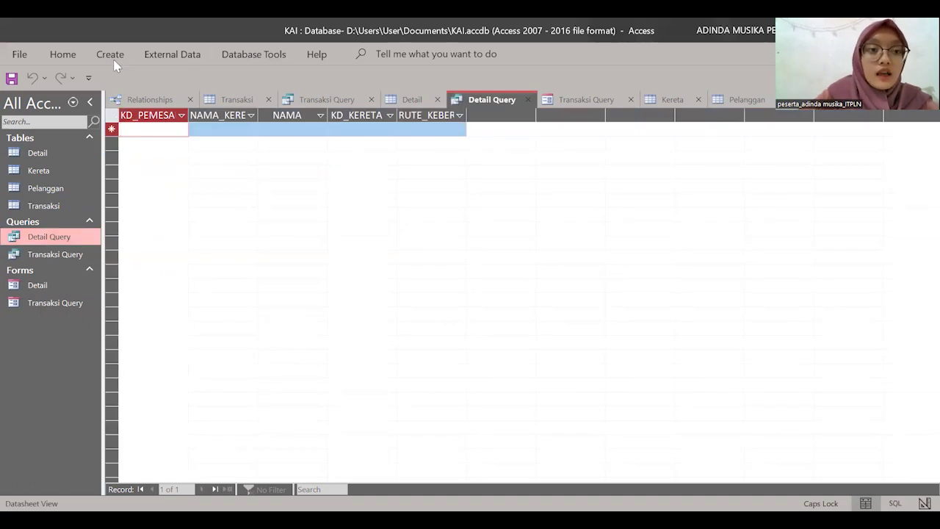
pyautogui.click(65, 57)
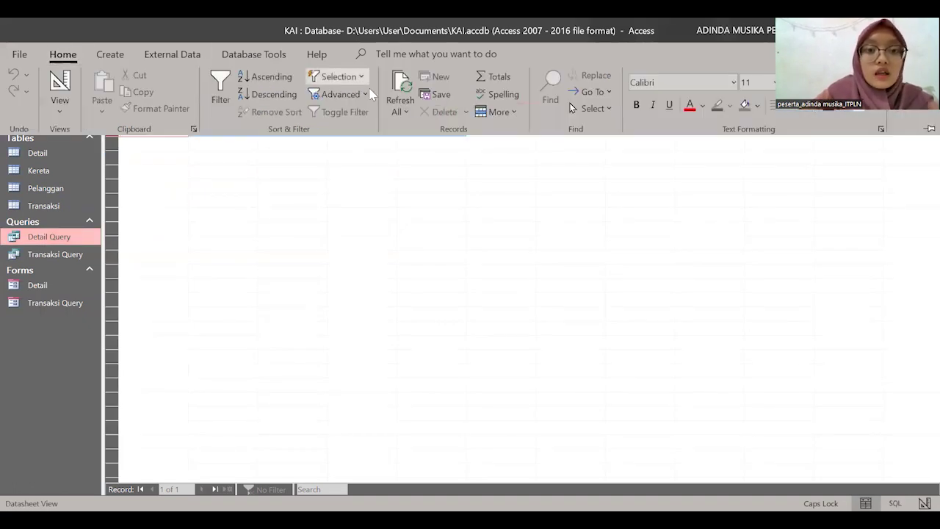
pyautogui.click(404, 87)
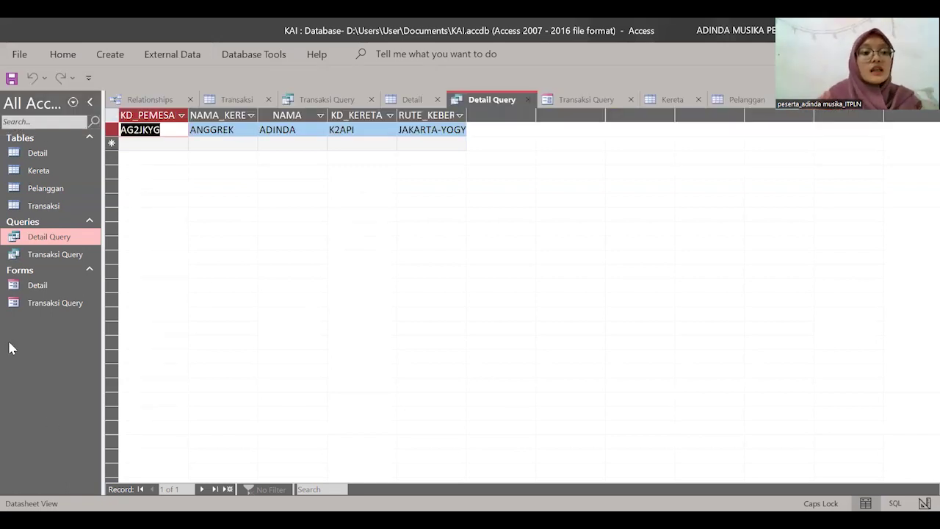
pyautogui.click(52, 252)
pyautogui.doubleClick(50, 252)
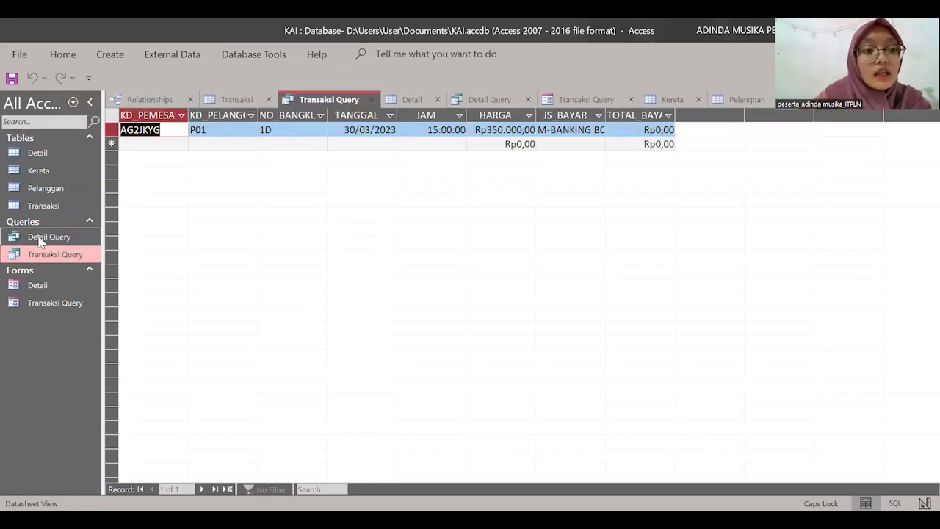
pyautogui.doubleClick(40, 239)
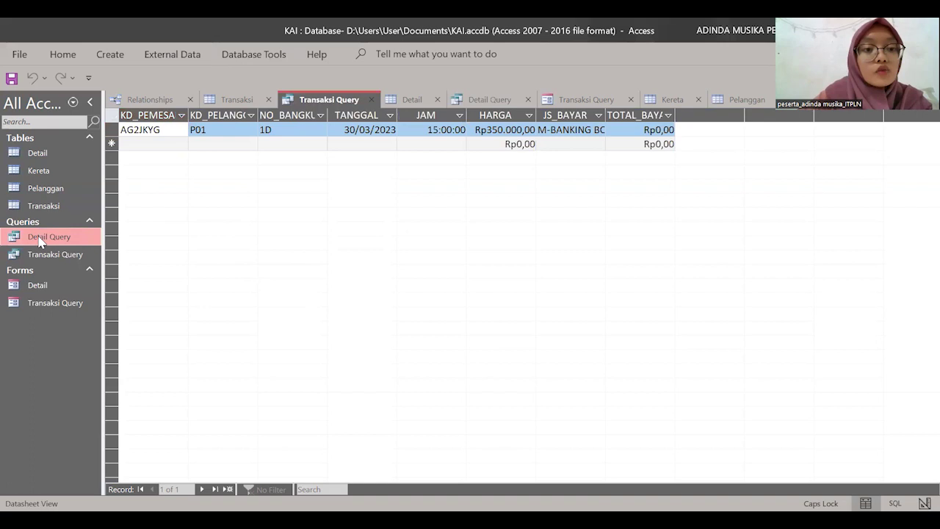
pyautogui.click(62, 59)
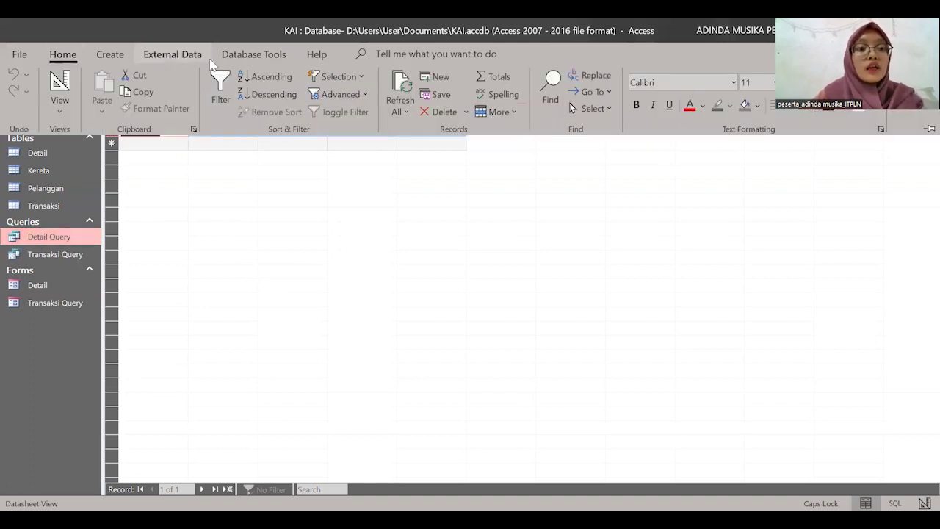
pyautogui.click(109, 55)
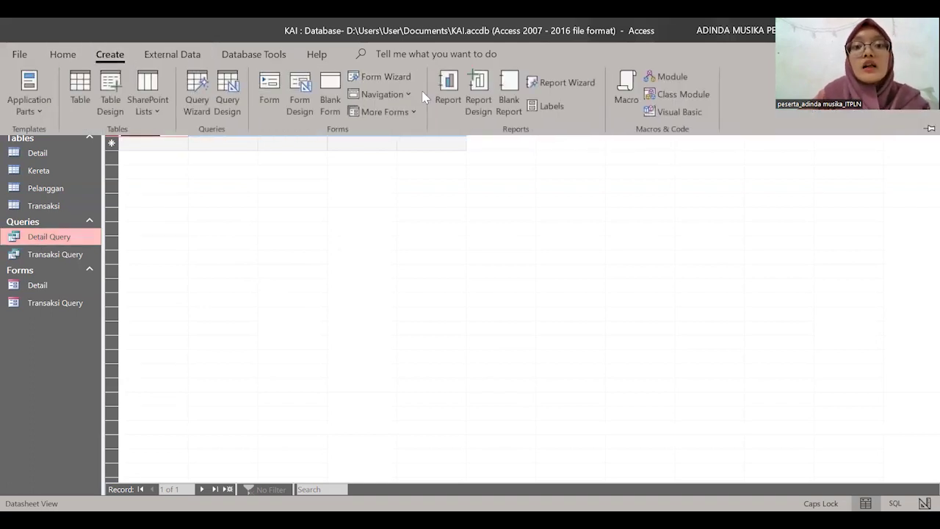
# - In Report Wizard, add KD_PEMESANAN, NAMA_KERETA, RUTE_KEBERANGKATAN, TANGGAL, JAM and NO_BANGKU from Transaksi Query
pyautogui.click(558, 85)
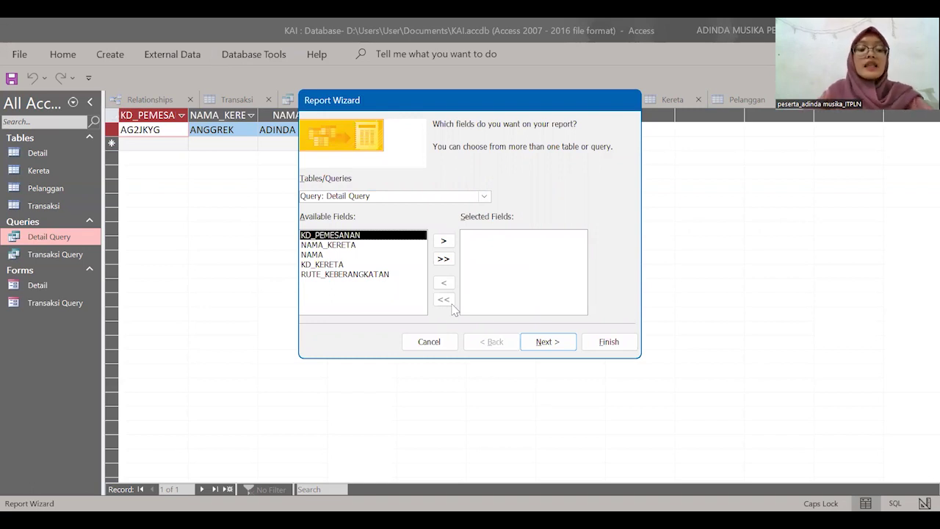
pyautogui.click(443, 243)
pyautogui.click(444, 243)
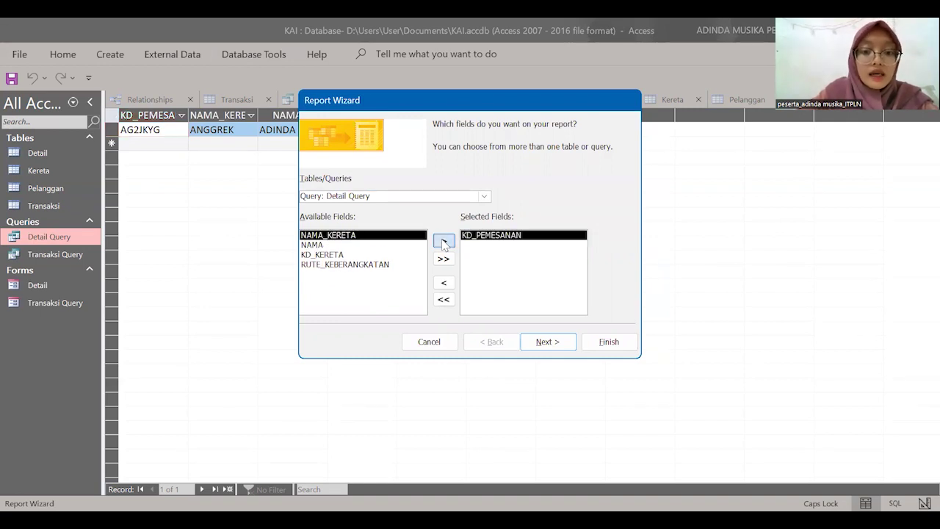
pyautogui.click(375, 255)
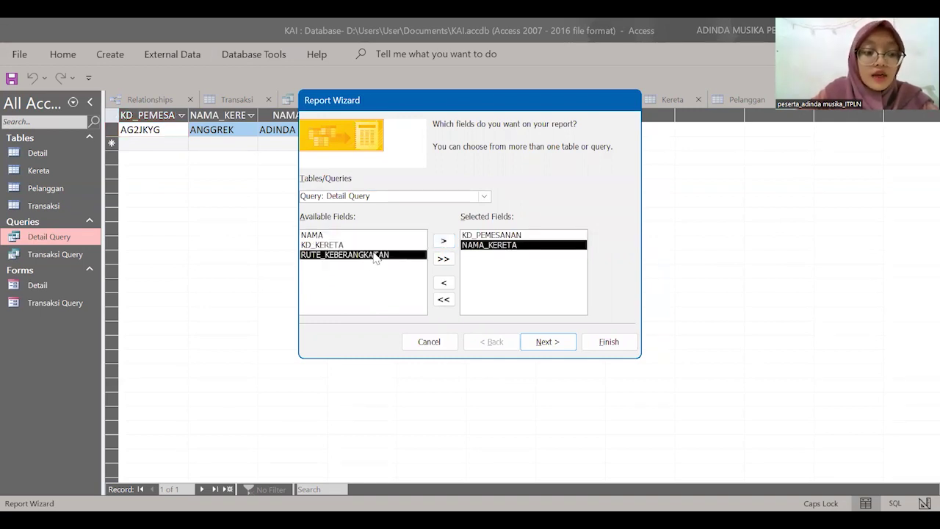
pyautogui.click(443, 243)
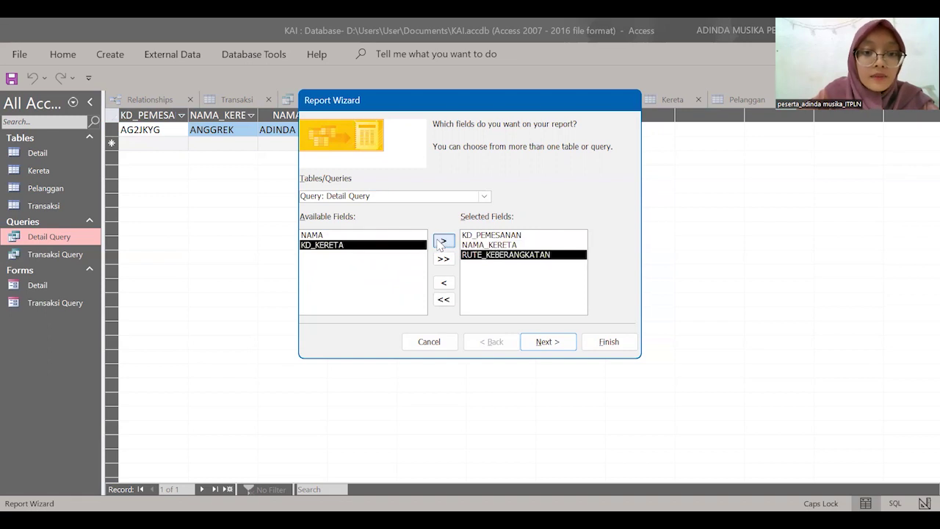
pyautogui.click(387, 235)
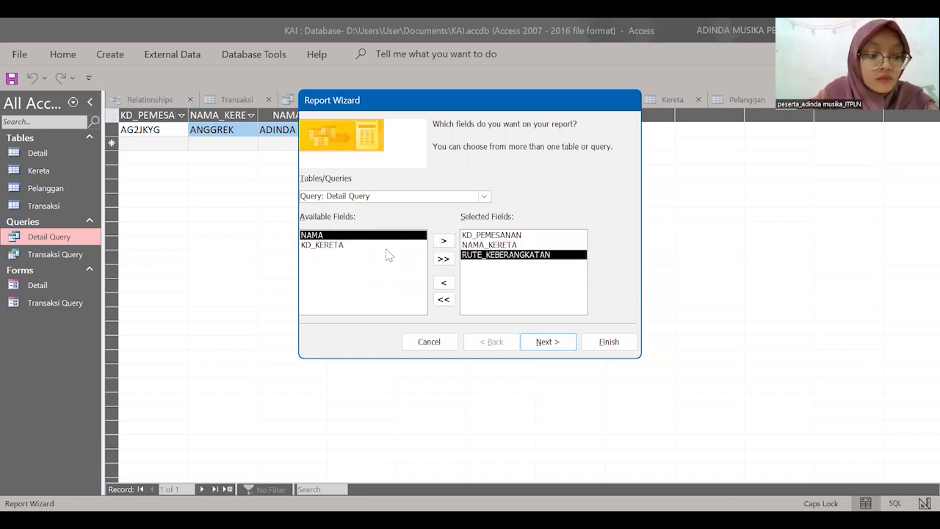
pyautogui.click(484, 196)
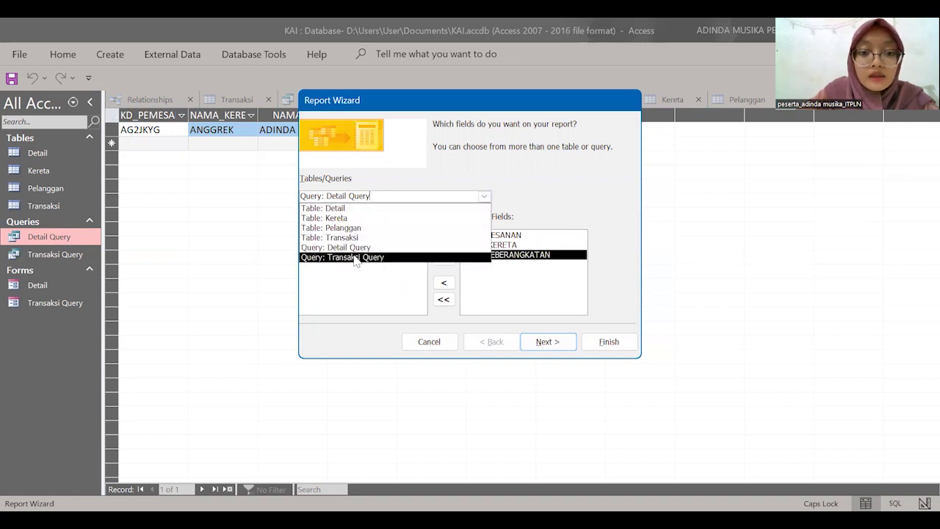
pyautogui.click(355, 257)
pyautogui.click(356, 256)
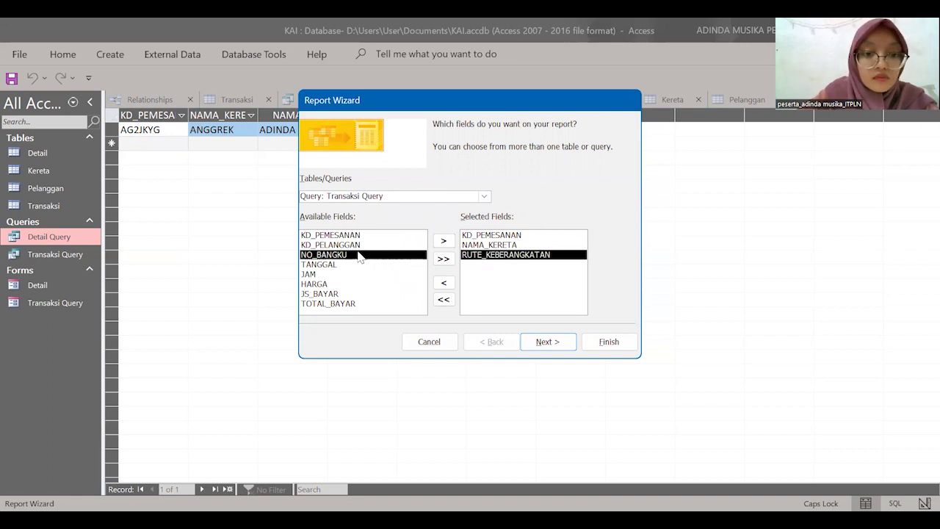
pyautogui.click(357, 266)
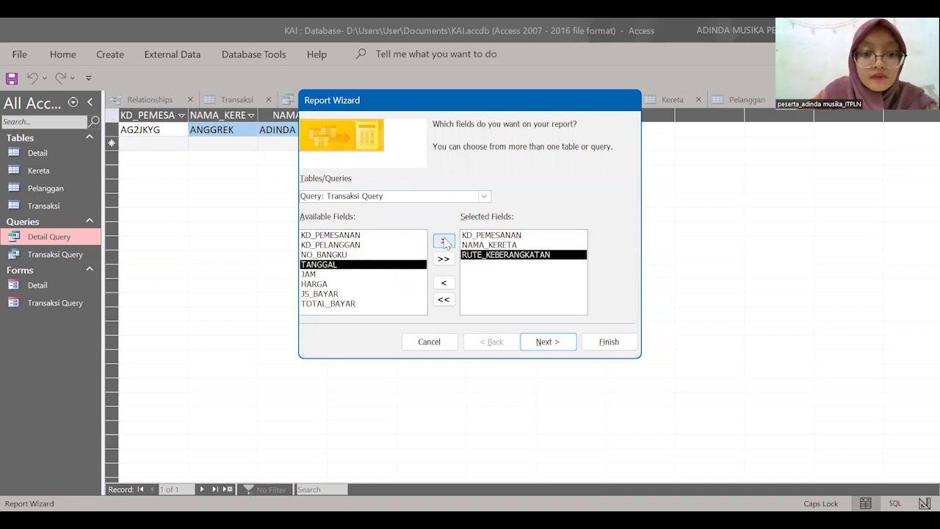
pyautogui.click(444, 241)
pyautogui.click(444, 242)
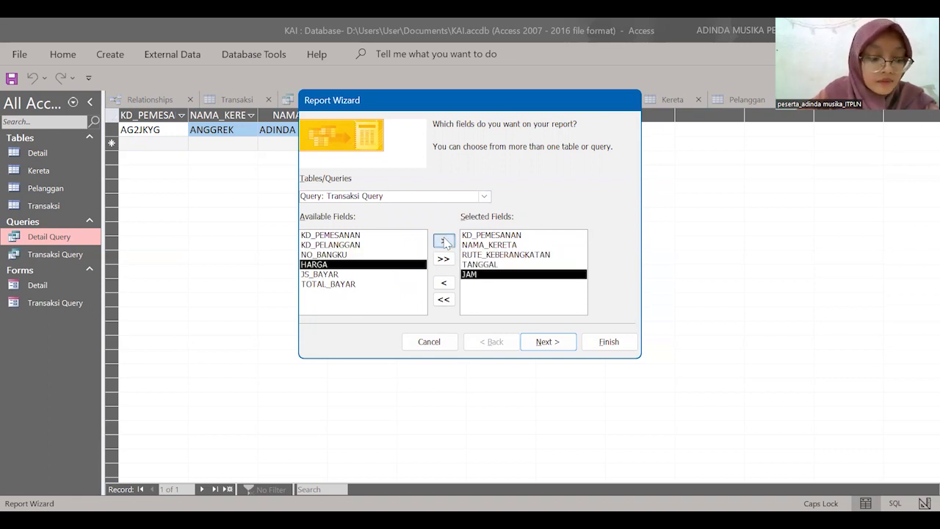
pyautogui.click(378, 255)
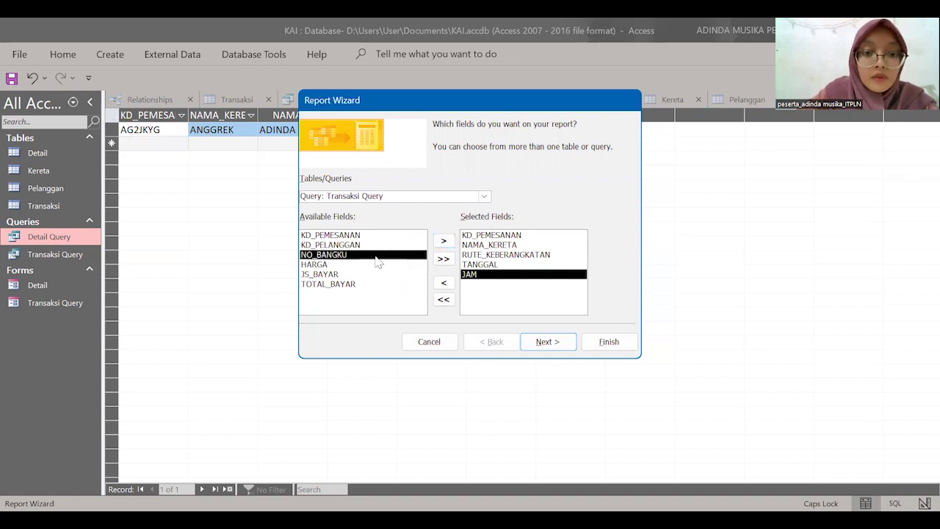
pyautogui.click(435, 244)
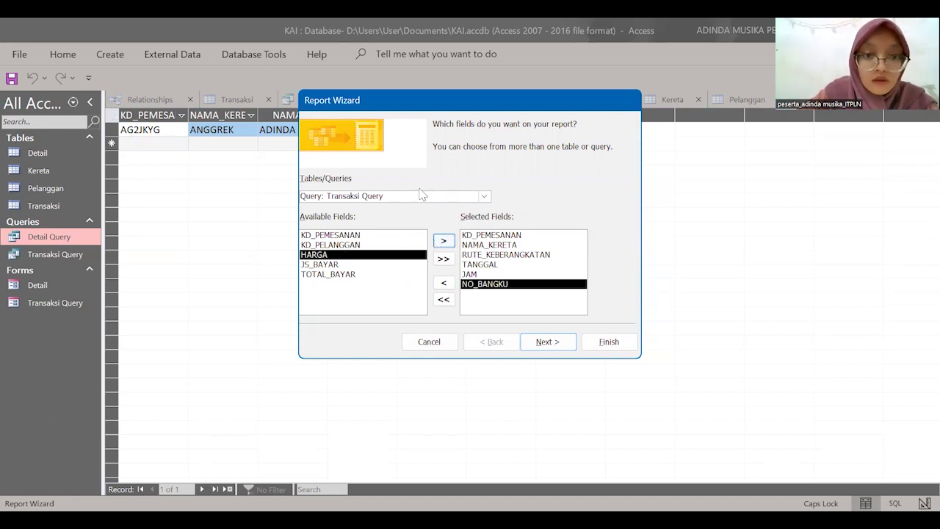
# - Add NAMA from Detail Query, then HARGA, JS_BAYAR and TOTAL_BAYAR from Transaksi Query, and continue
pyautogui.click(484, 197)
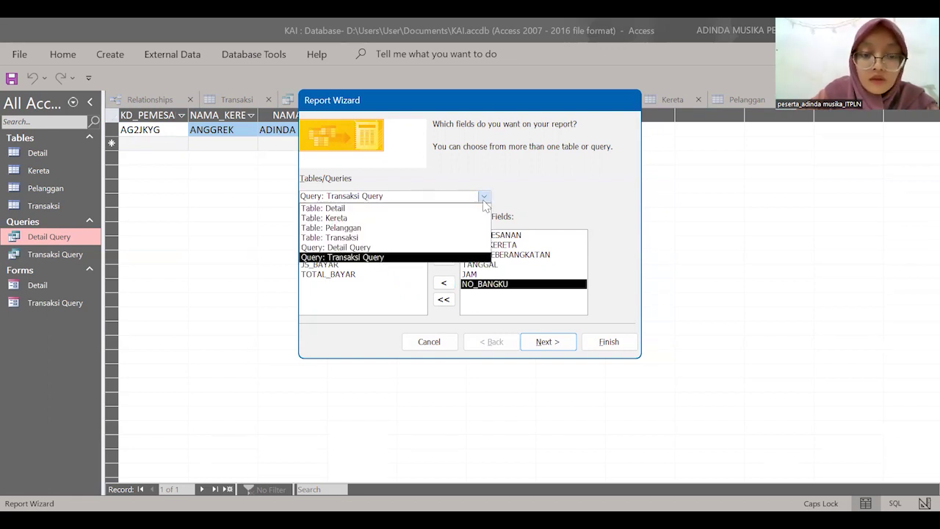
pyautogui.click(351, 248)
pyautogui.click(352, 236)
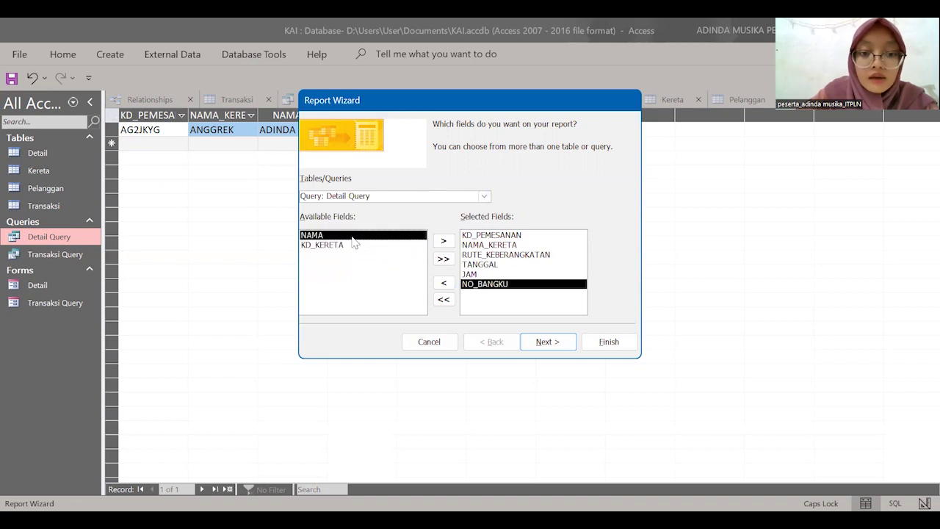
pyautogui.click(444, 241)
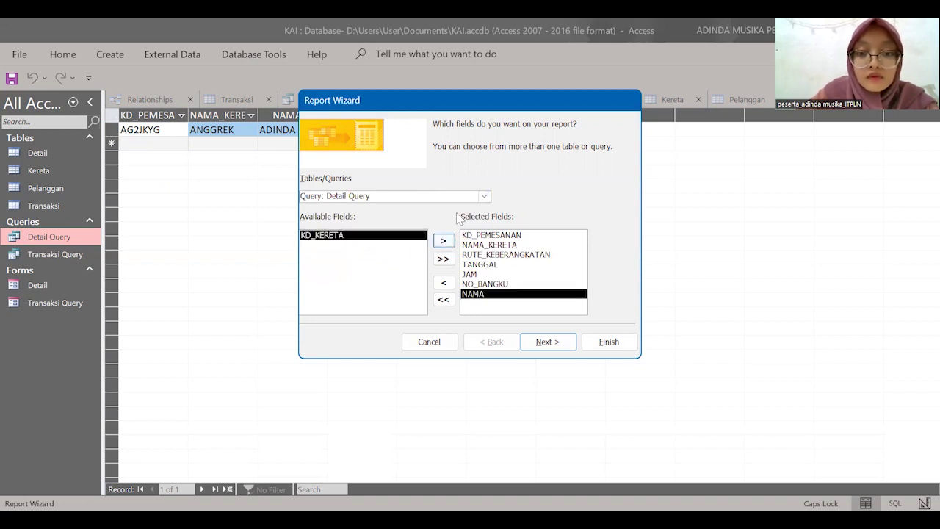
pyautogui.click(484, 197)
pyautogui.click(389, 260)
pyautogui.click(389, 255)
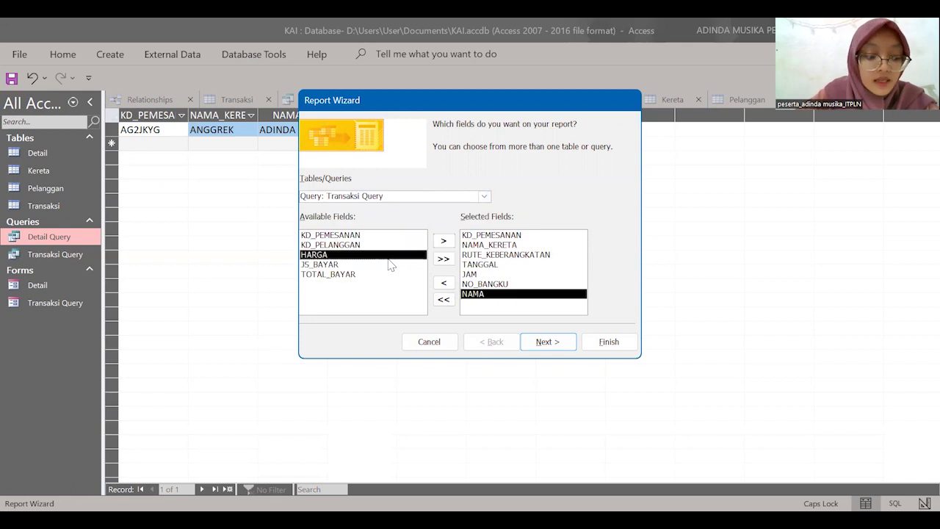
pyautogui.click(443, 242)
pyautogui.click(442, 242)
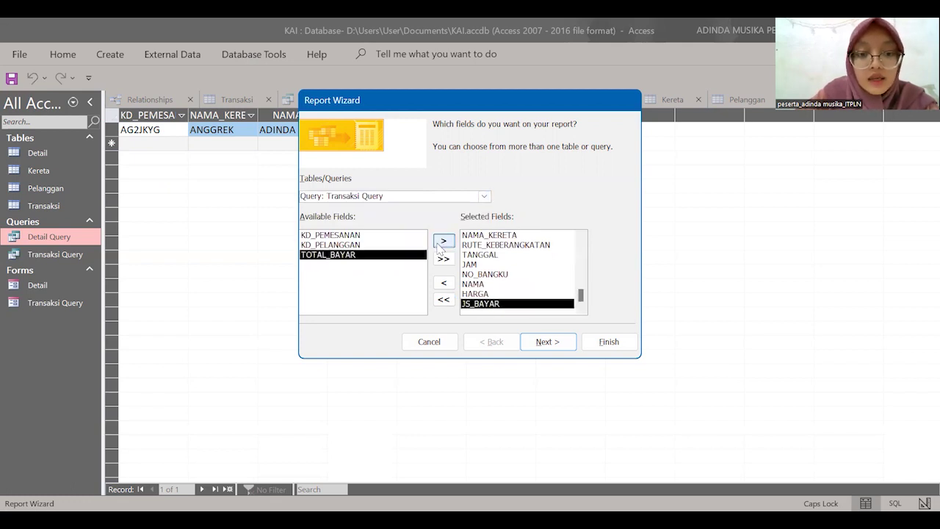
pyautogui.click(442, 243)
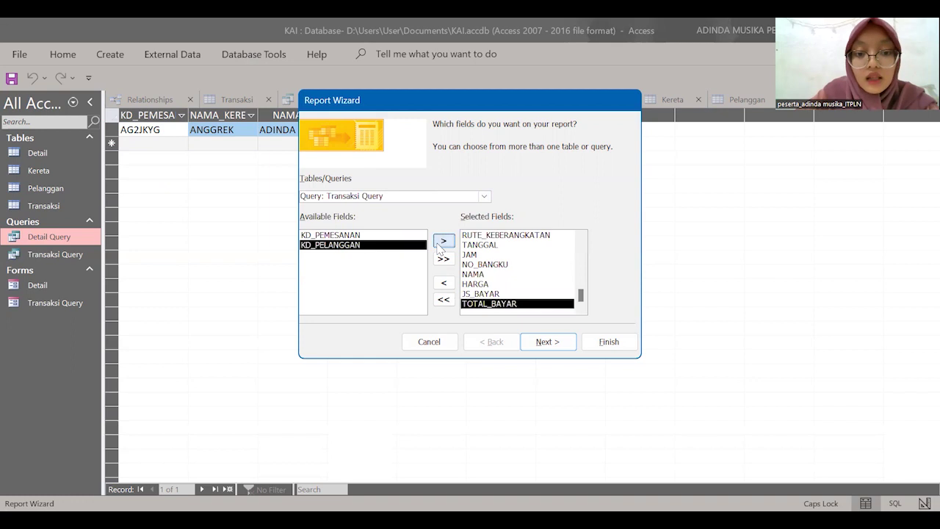
pyautogui.click(552, 343)
pyautogui.click(554, 342)
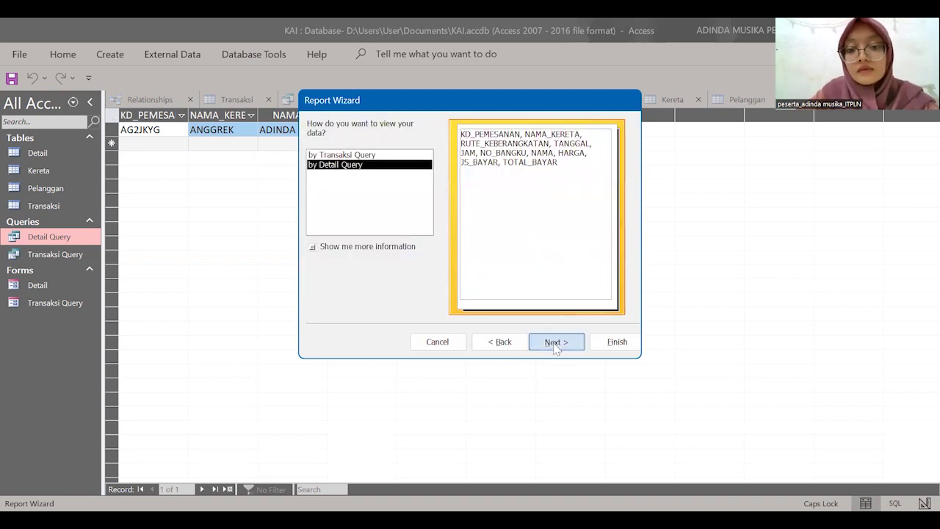
# - Skip grouping and sorting, choose Columnar layout, title it 'REPORT TIKET', and finish
pyautogui.click(555, 345)
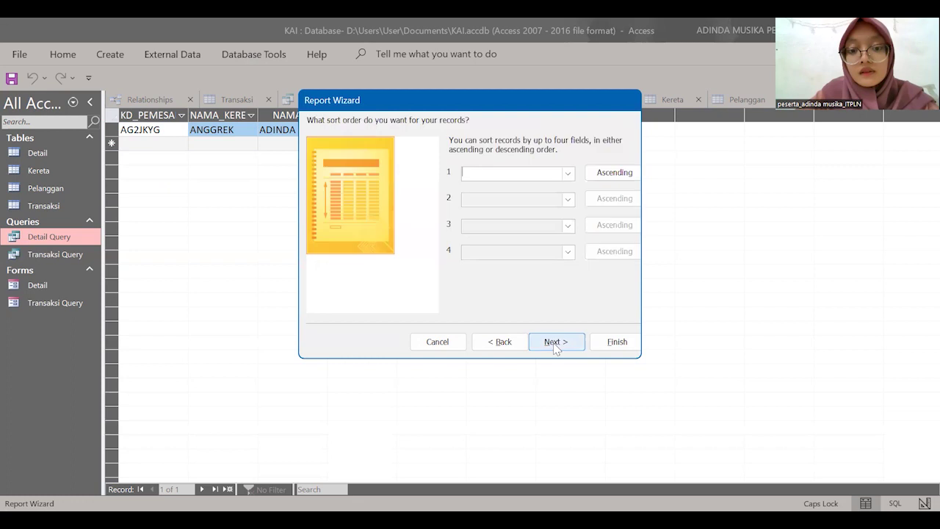
pyautogui.click(555, 343)
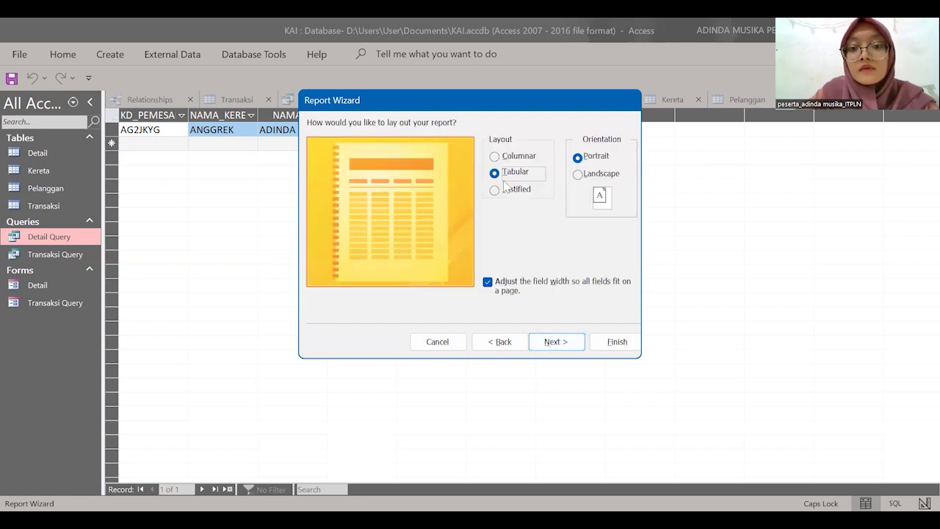
pyautogui.click(494, 157)
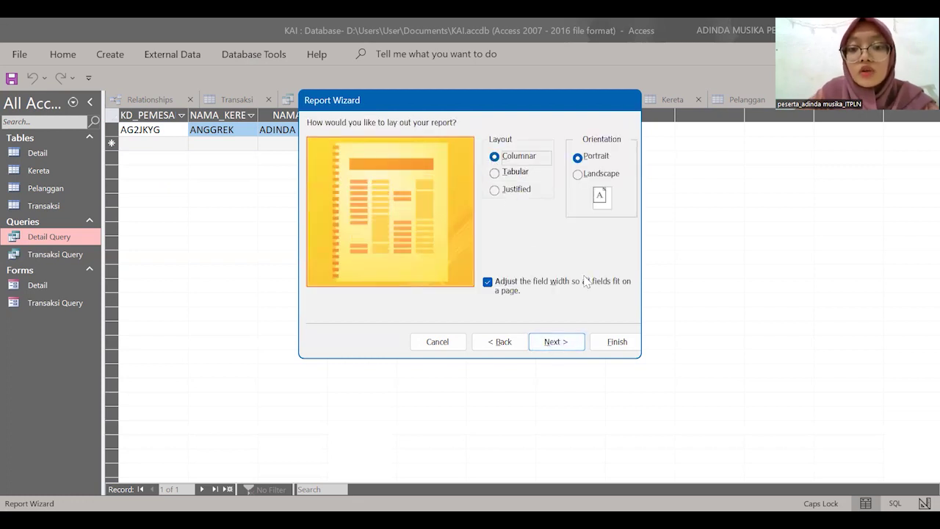
pyautogui.click(552, 348)
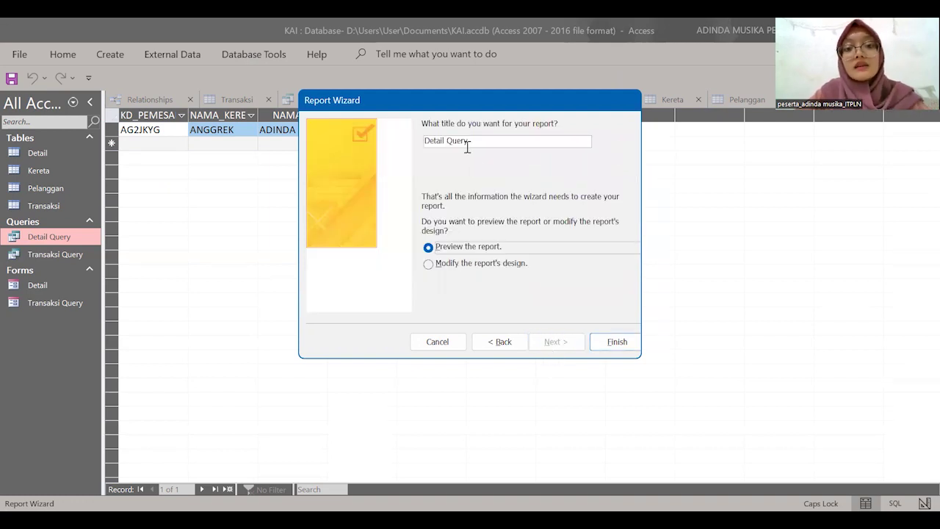
pyautogui.moveTo(473, 143); pyautogui.dragTo(418, 142)
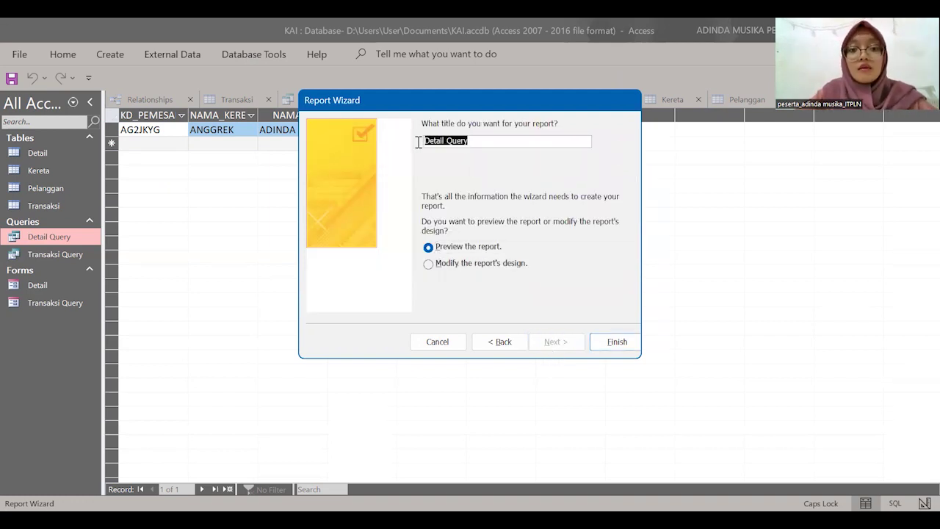
pyautogui.write('REP')
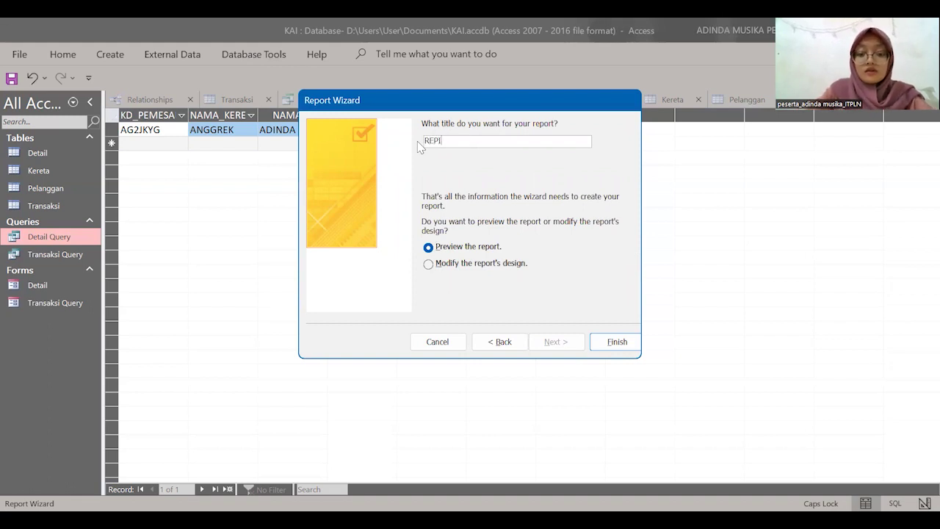
pyautogui.write('ORT TIKET')
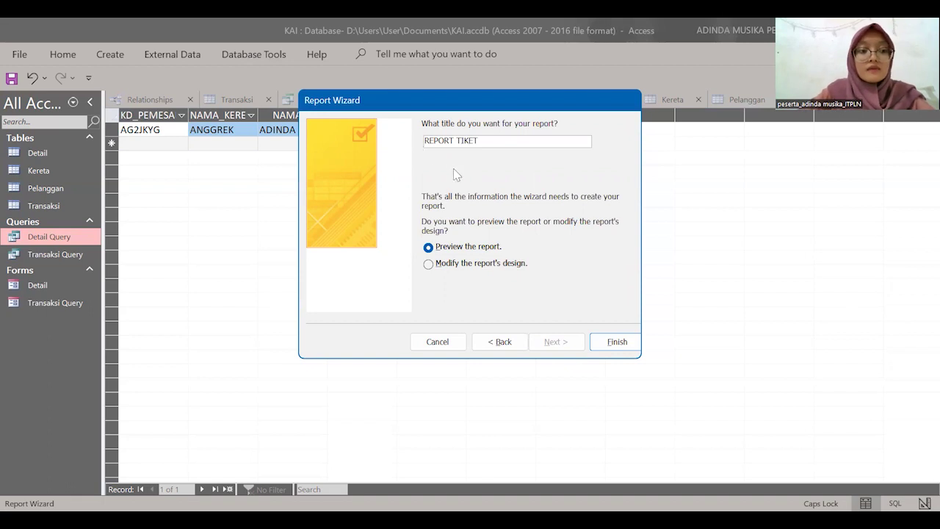
pyautogui.click(612, 343)
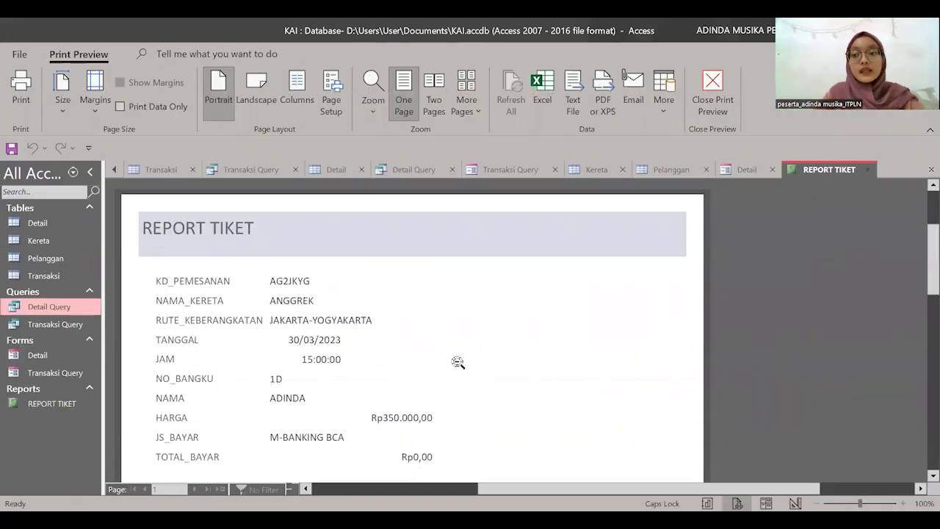
pyautogui.scroll(-5, 455, 363)
pyautogui.scroll(4, 449, 362)
pyautogui.scroll(-3, 449, 363)
pyautogui.scroll(5, 449, 362)
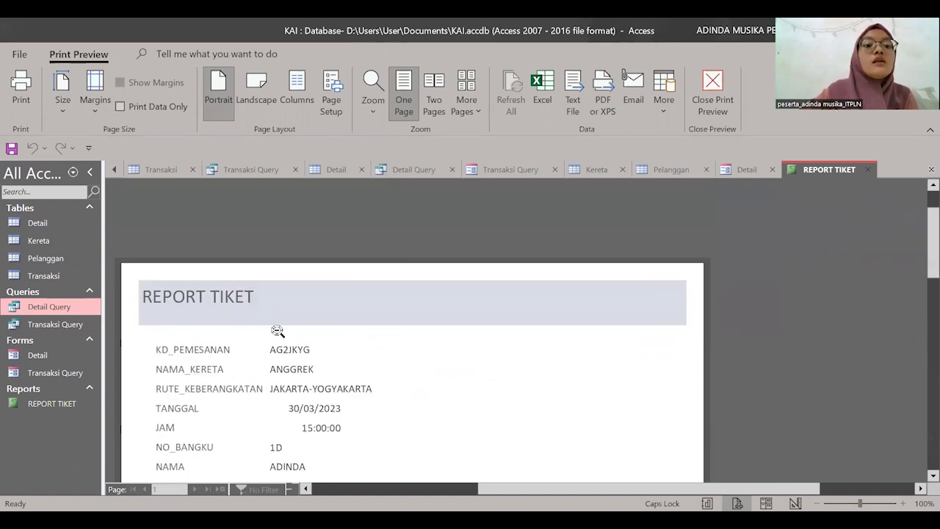
pyautogui.scroll(-6, 277, 330)
pyautogui.scroll(5, 277, 331)
pyautogui.scroll(-3, 275, 330)
pyautogui.scroll(4, 275, 331)
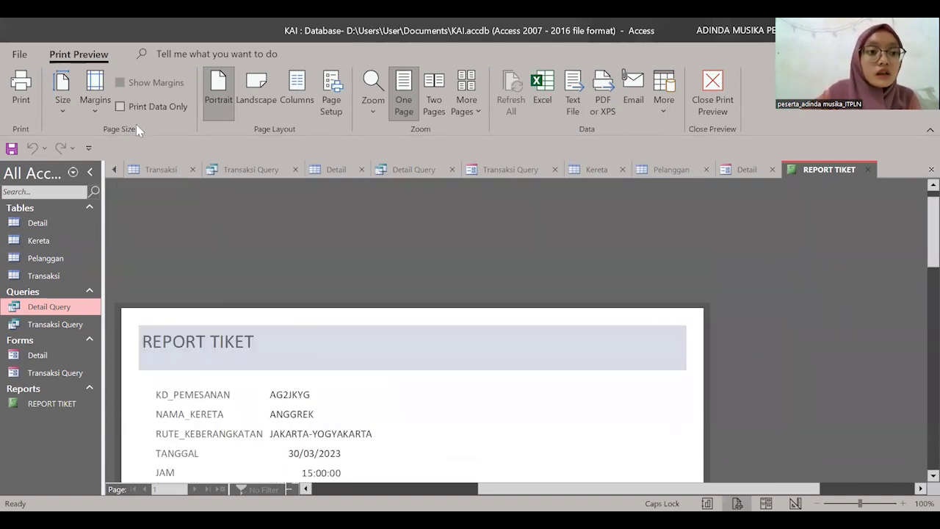
pyautogui.click(22, 58)
pyautogui.click(20, 62)
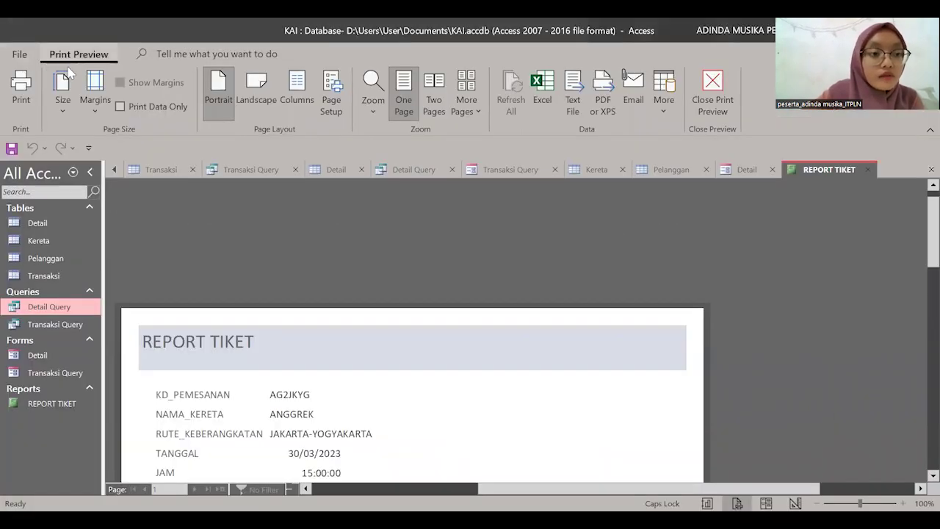
pyautogui.scroll(-4, 248, 227)
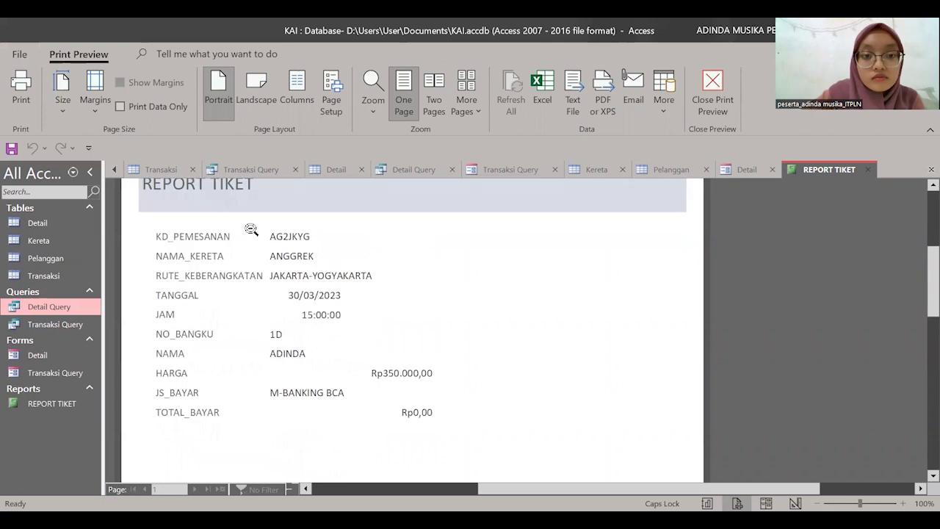
pyautogui.scroll(2, 251, 230)
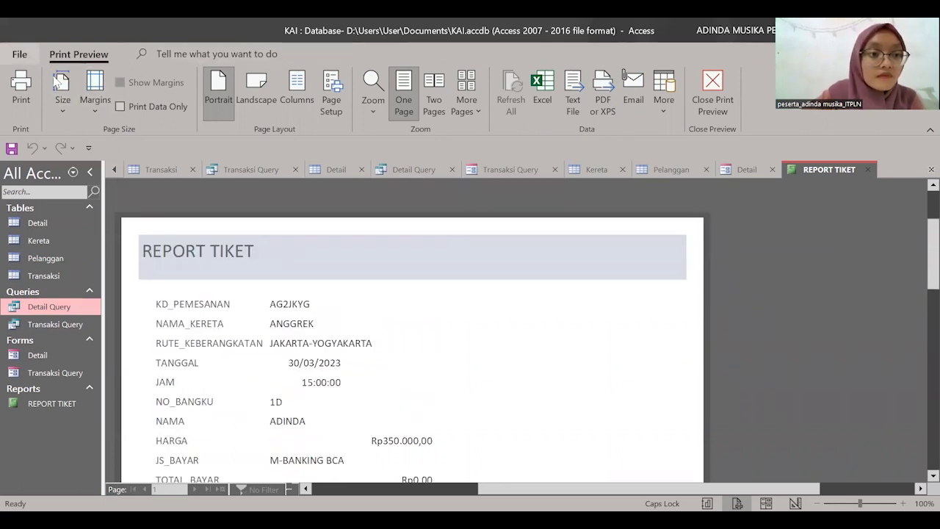
pyautogui.click(581, 321)
pyautogui.click(711, 94)
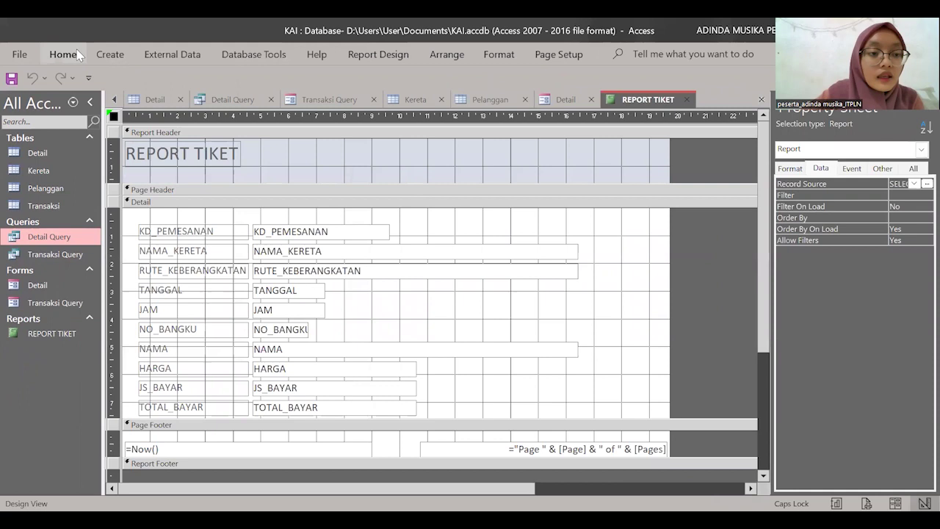
# - Switch REPORT TIKET into Design View from the Home View menu
pyautogui.click(75, 56)
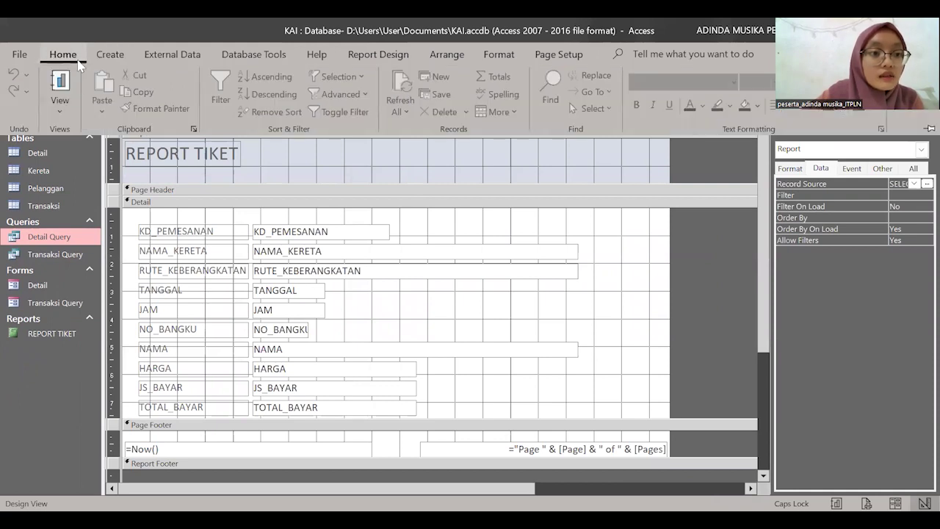
pyautogui.click(60, 110)
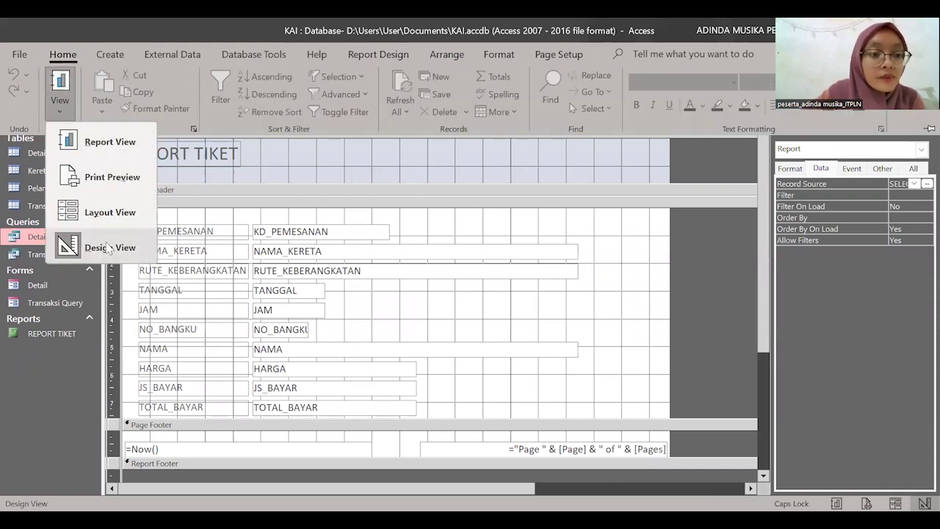
pyautogui.click(108, 248)
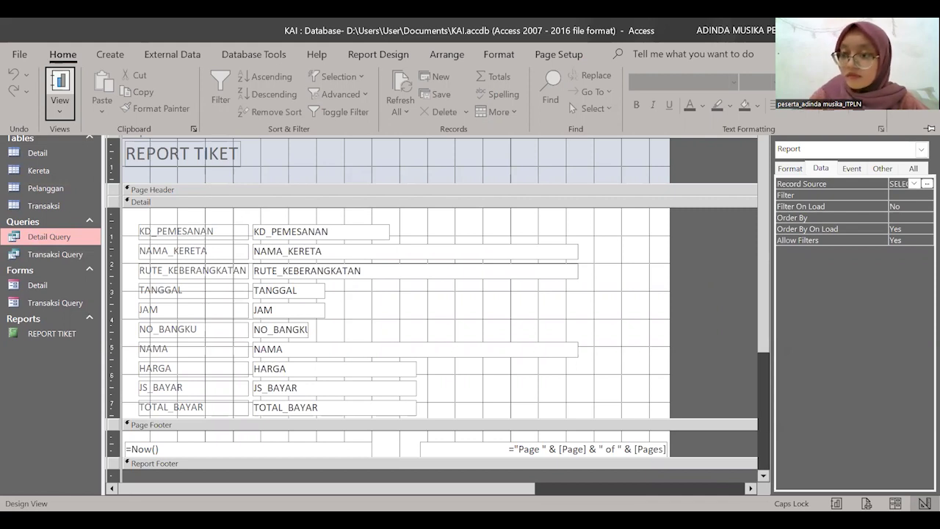
# - Centre the header title, rename it 'TIKET KERETA', and drag the Report Header taller
pyautogui.click(160, 157)
pyautogui.click(187, 161)
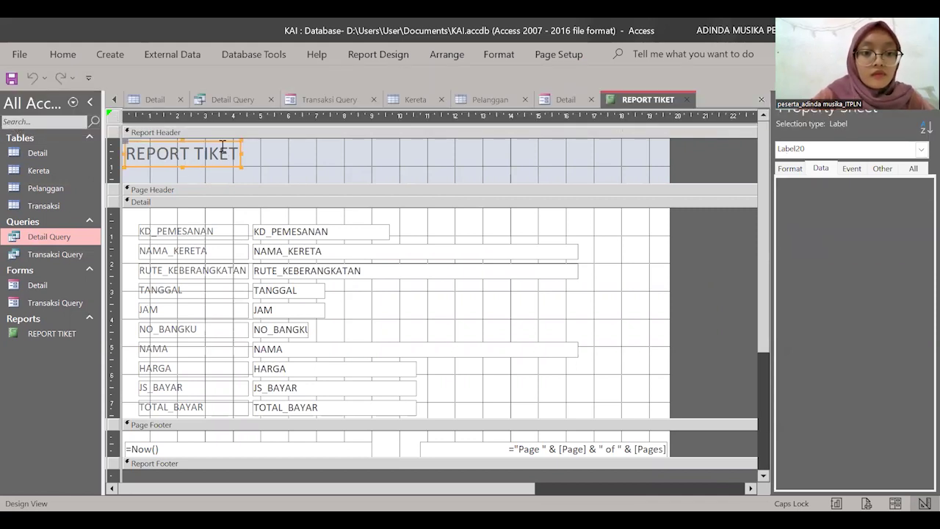
pyautogui.moveTo(205, 141); pyautogui.dragTo(395, 142)
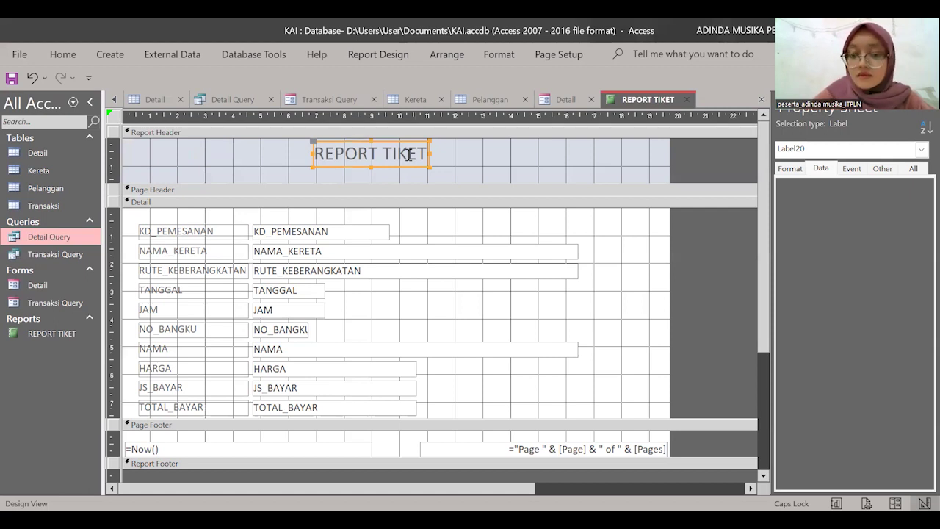
pyautogui.click(417, 154)
pyautogui.hotkey('ctrl', 'a')
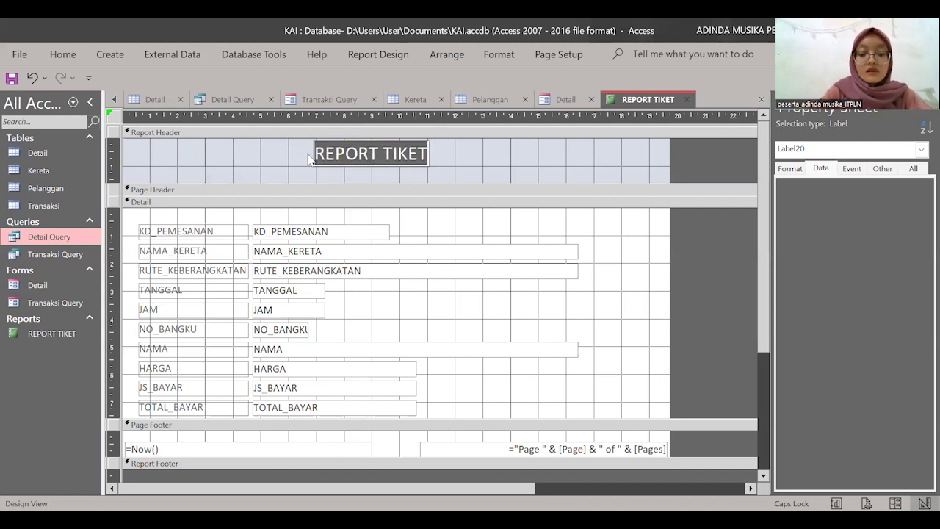
pyautogui.write('TIKET KERETA')
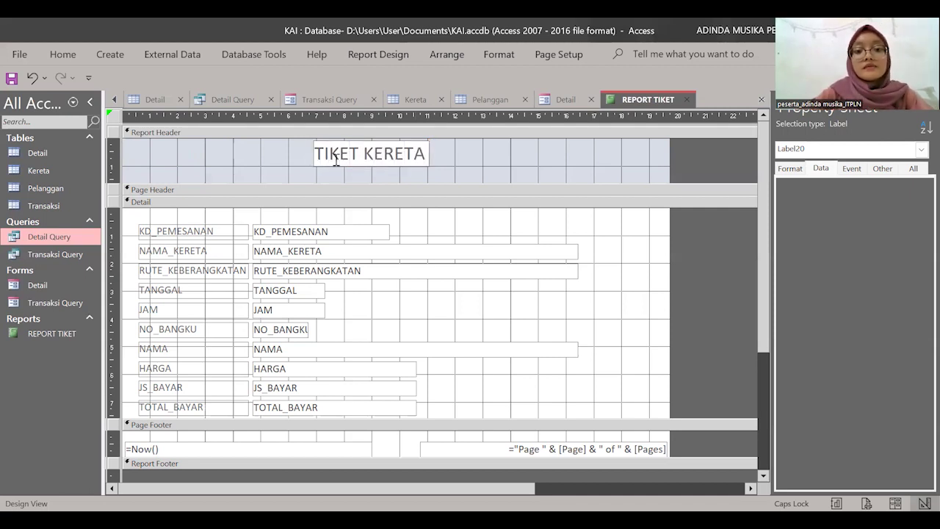
pyautogui.click(494, 175)
pyautogui.click(390, 156)
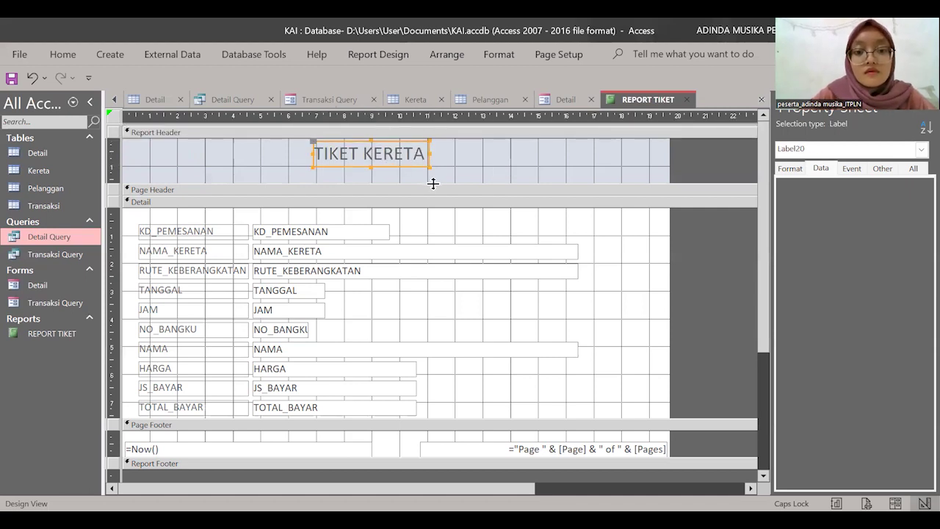
pyautogui.moveTo(433, 184); pyautogui.dragTo(433, 208)
pyautogui.click(462, 175)
# - Move the KD_PEMESANAN label and value box into the header, the narrowed box below the label
pyautogui.click(189, 254)
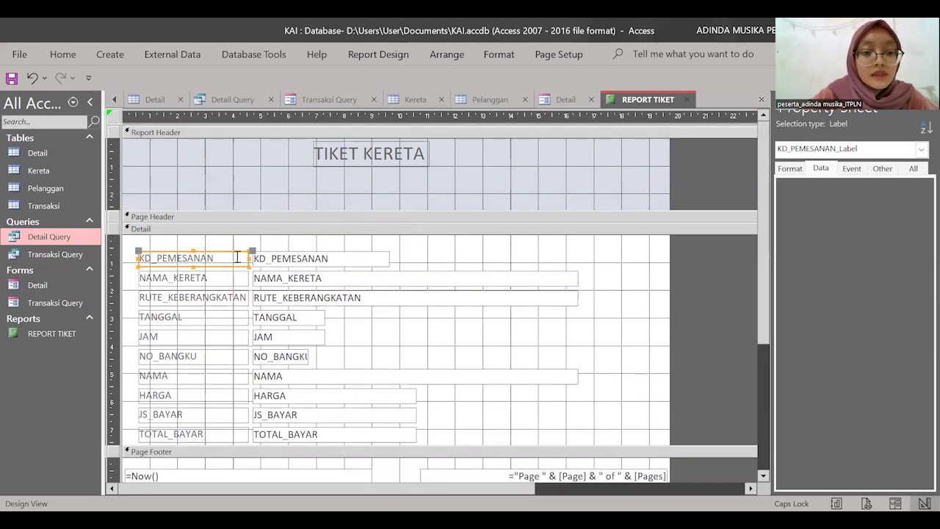
pyautogui.moveTo(225, 254); pyautogui.dragTo(237, 176)
pyautogui.click(309, 179)
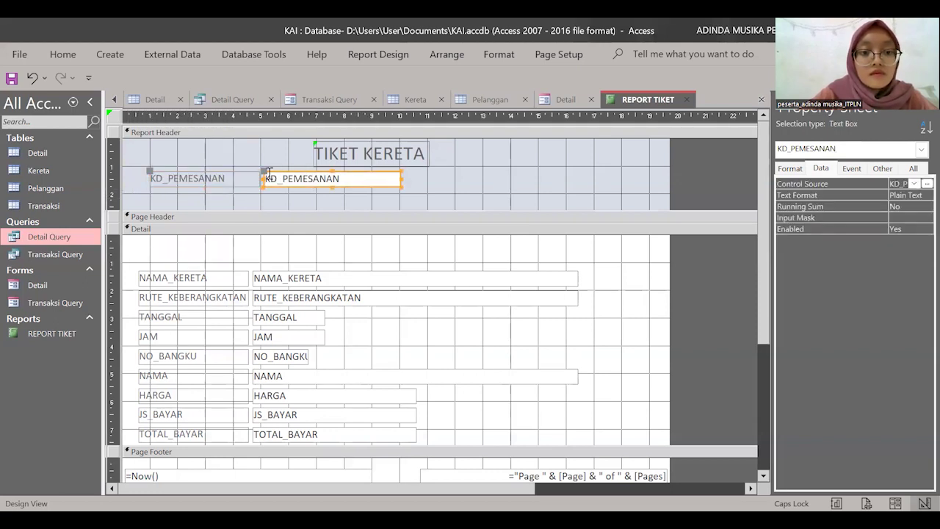
pyautogui.moveTo(289, 206); pyautogui.dragTo(149, 191)
pyautogui.moveTo(285, 198); pyautogui.dragTo(259, 196)
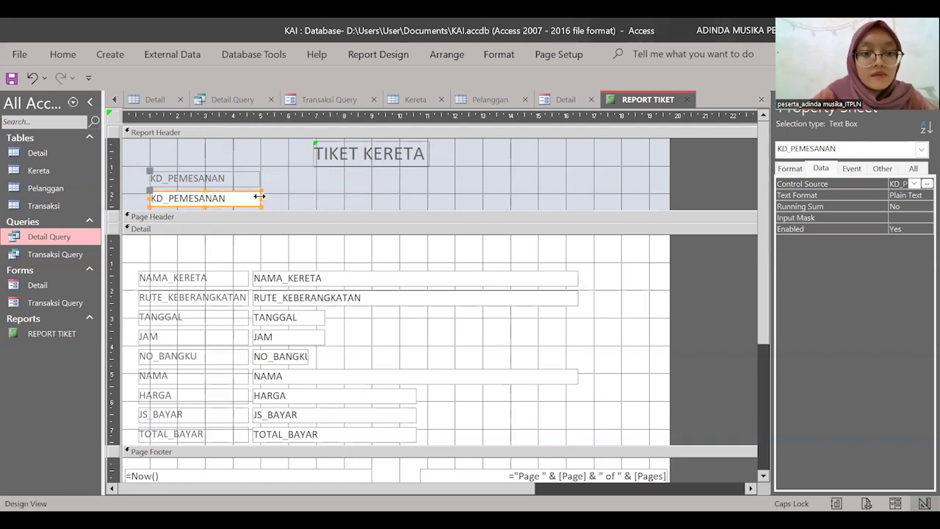
pyautogui.click(373, 152)
pyautogui.moveTo(425, 154); pyautogui.dragTo(315, 154)
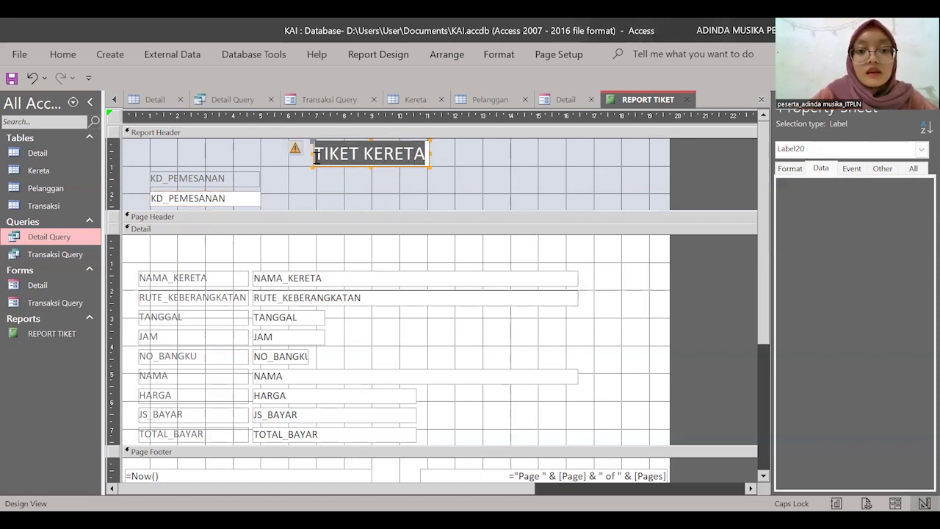
pyautogui.click(499, 55)
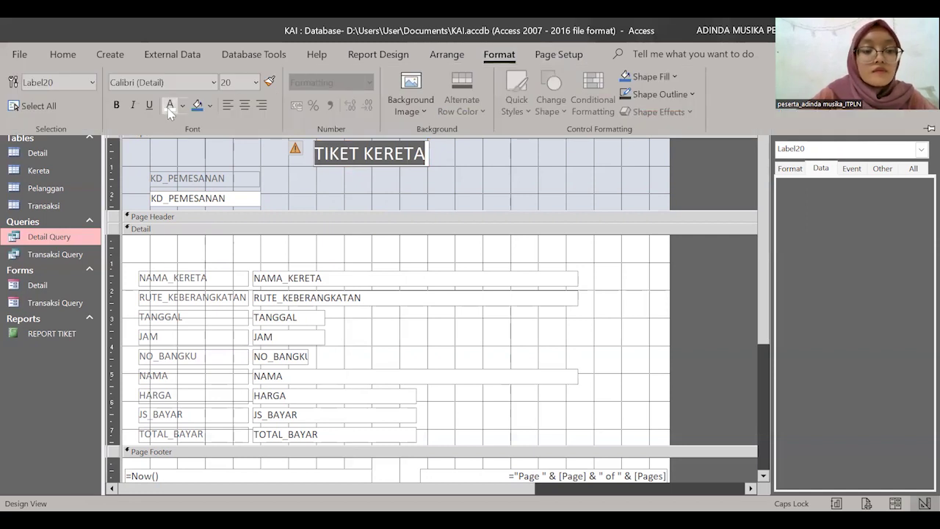
# - Make the TIKET KERETA title bold at font size 24
pyautogui.press('Escape')
pyautogui.click(499, 54)
pyautogui.click(116, 105)
pyautogui.click(234, 82)
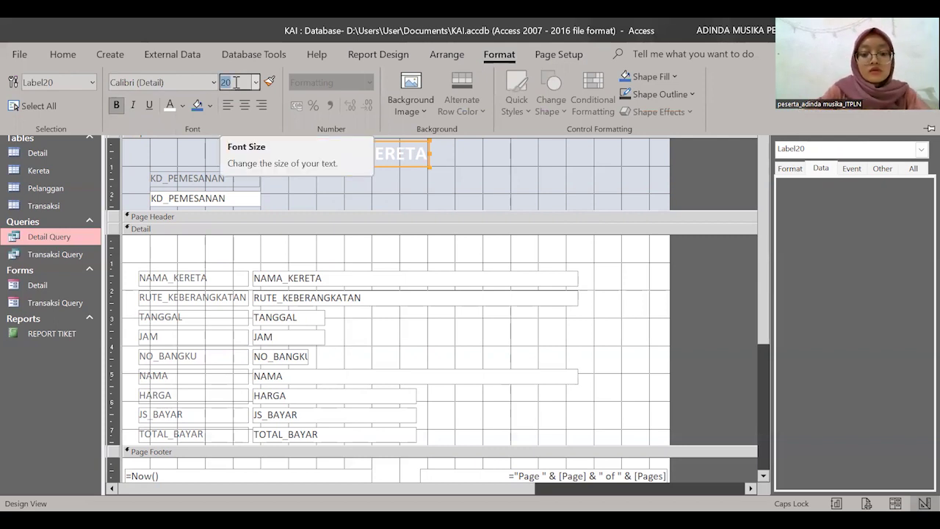
pyautogui.write('34')
pyautogui.press('BackSpace')
pyautogui.write('2')
pyautogui.press('Return')
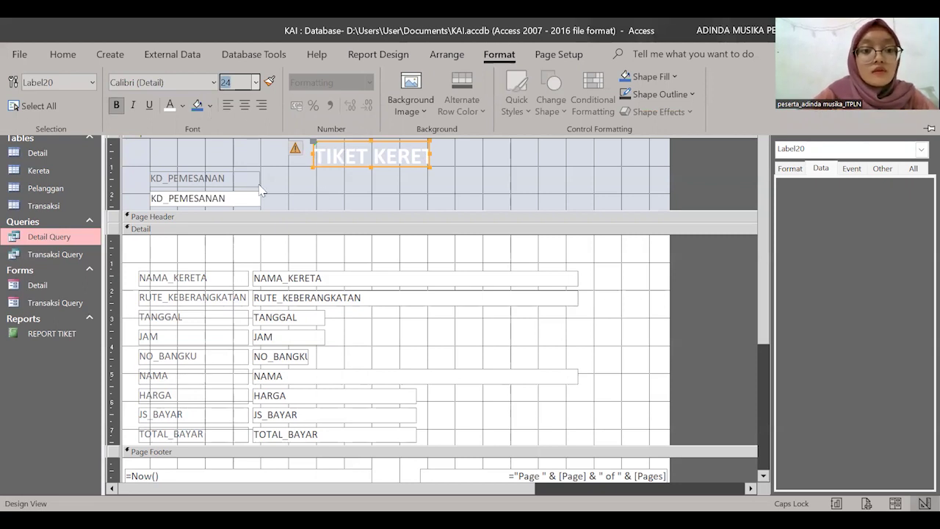
# - Give the KD_PEMESANAN value box a blue background, bold text and font size 14
pyautogui.click(226, 179)
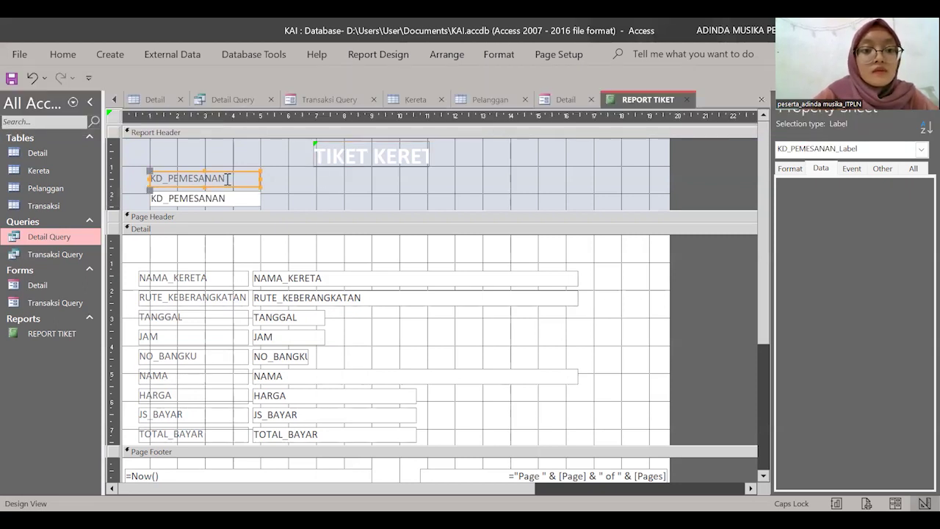
pyautogui.click(507, 56)
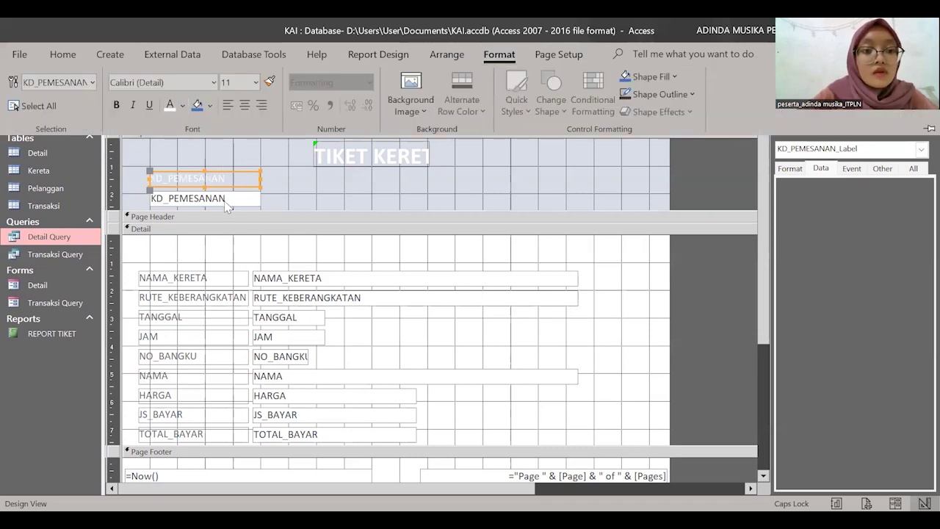
pyautogui.press('F2')
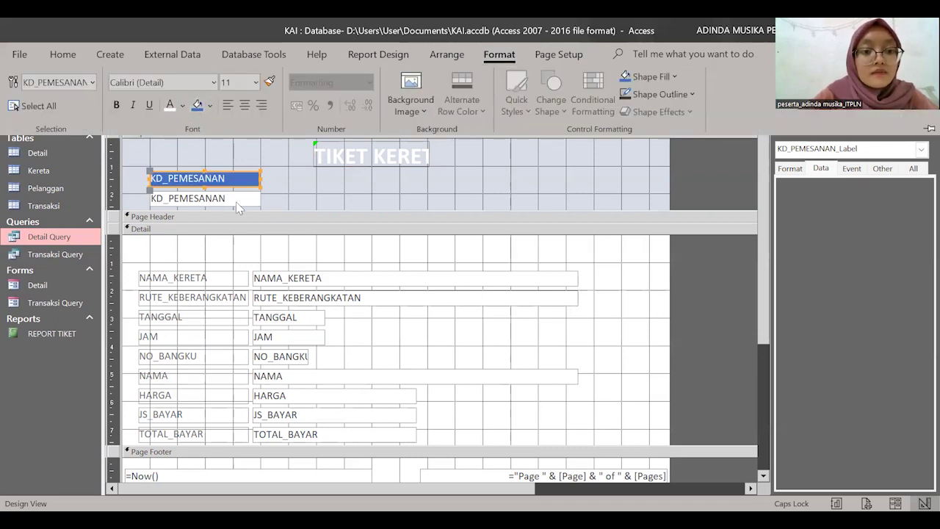
pyautogui.click(237, 203)
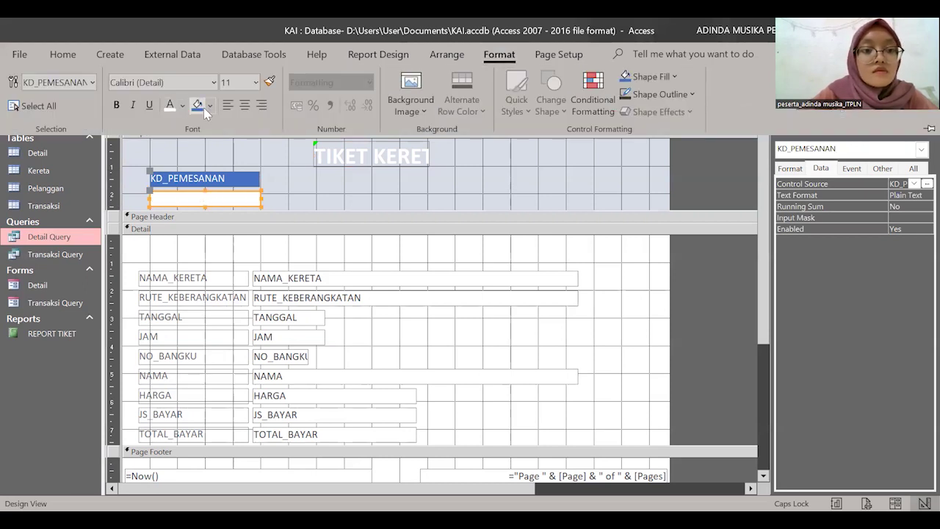
pyautogui.click(199, 107)
pyautogui.click(116, 105)
pyautogui.click(243, 81)
pyautogui.write('14')
pyautogui.press('Return')
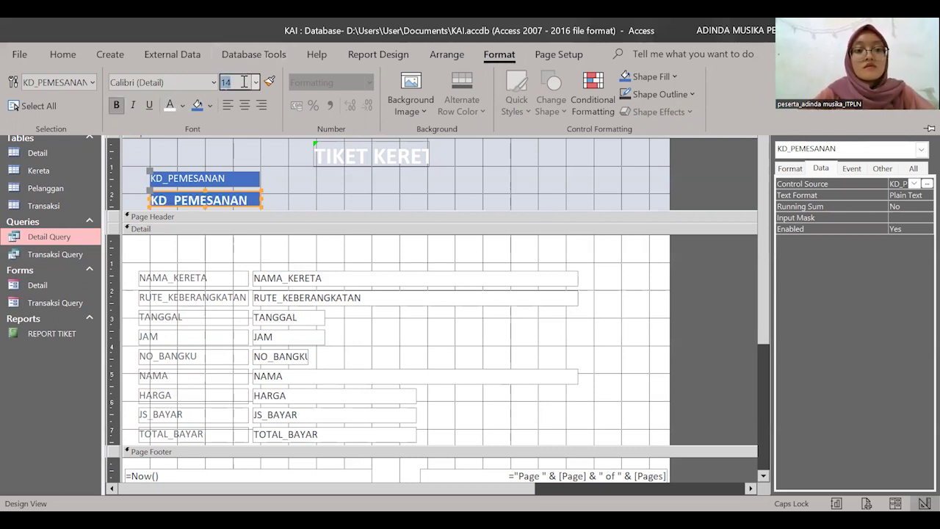
# - Fill the Report Header section with blue
pyautogui.click(430, 195)
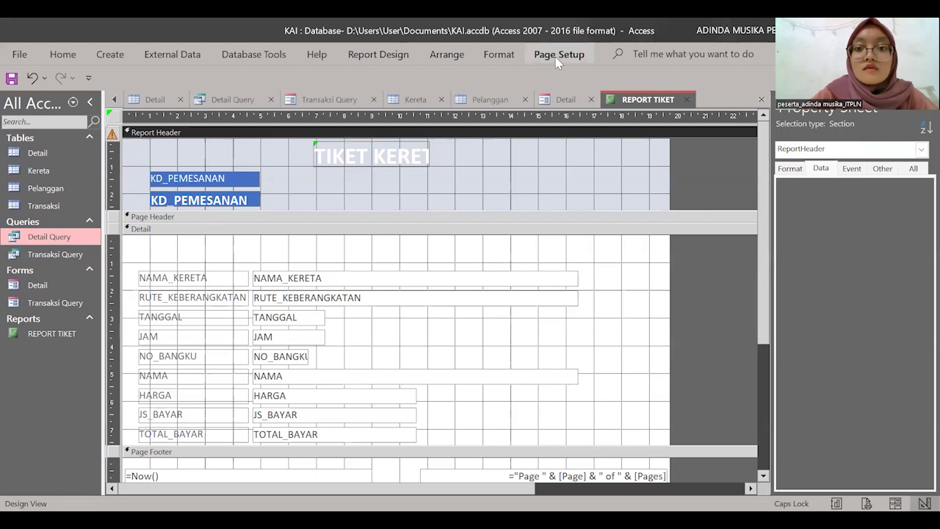
pyautogui.click(498, 56)
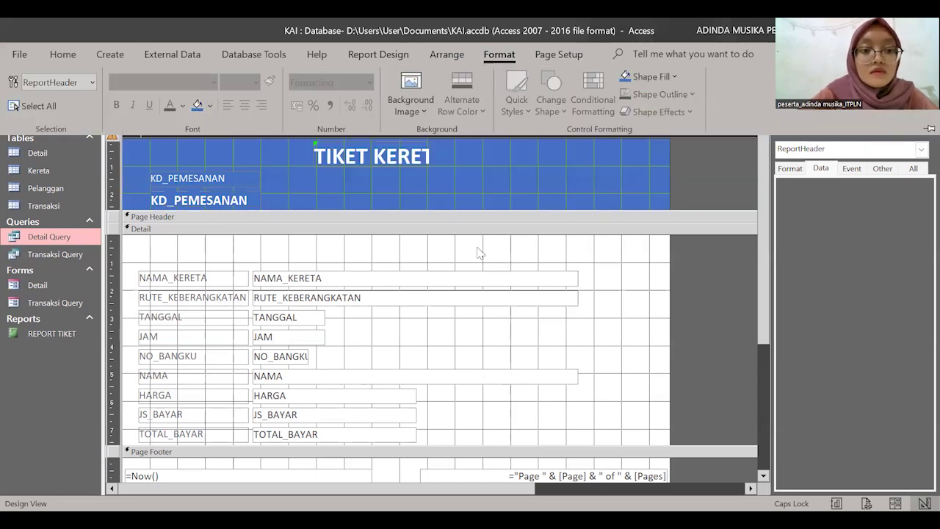
pyautogui.press('Escape')
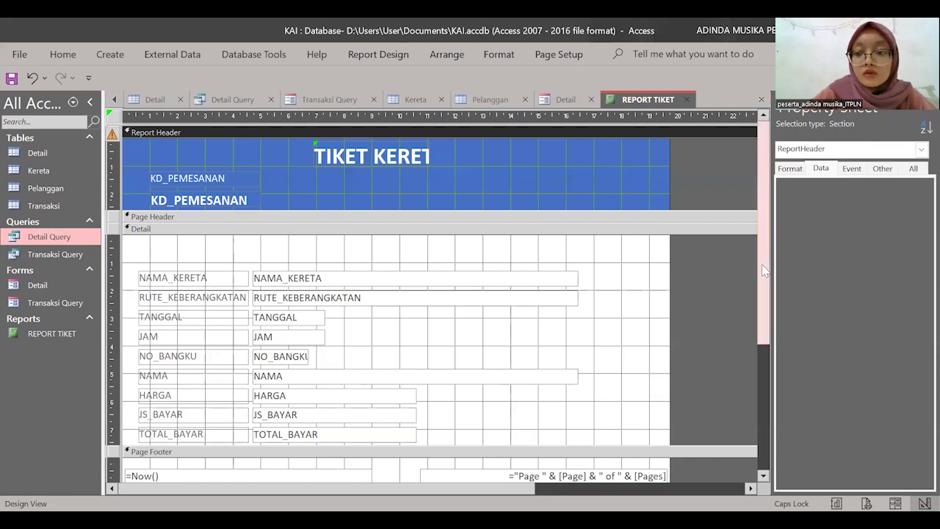
pyautogui.scroll(-1, 766, 289)
pyautogui.scroll(-1, 766, 289)
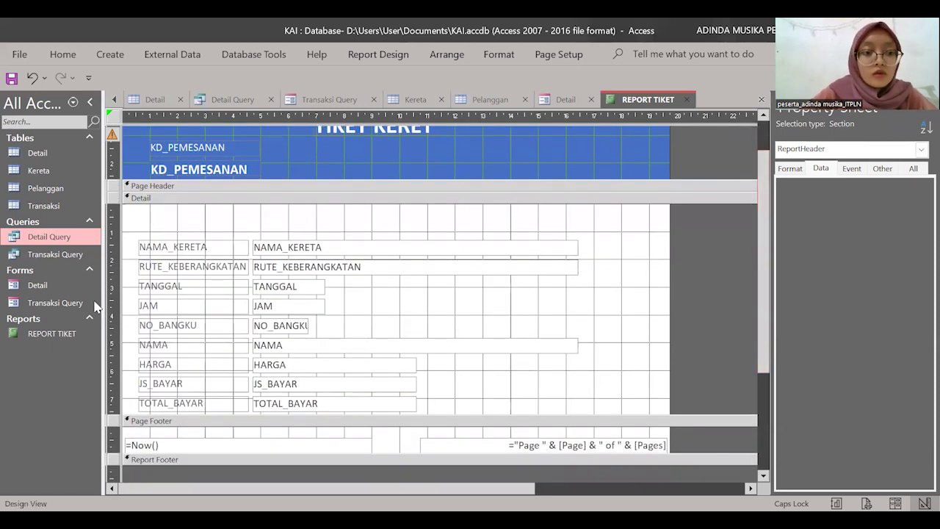
# - Select all the Detail fields and move them up toward the top of the section
pyautogui.moveTo(124, 216); pyautogui.dragTo(604, 426)
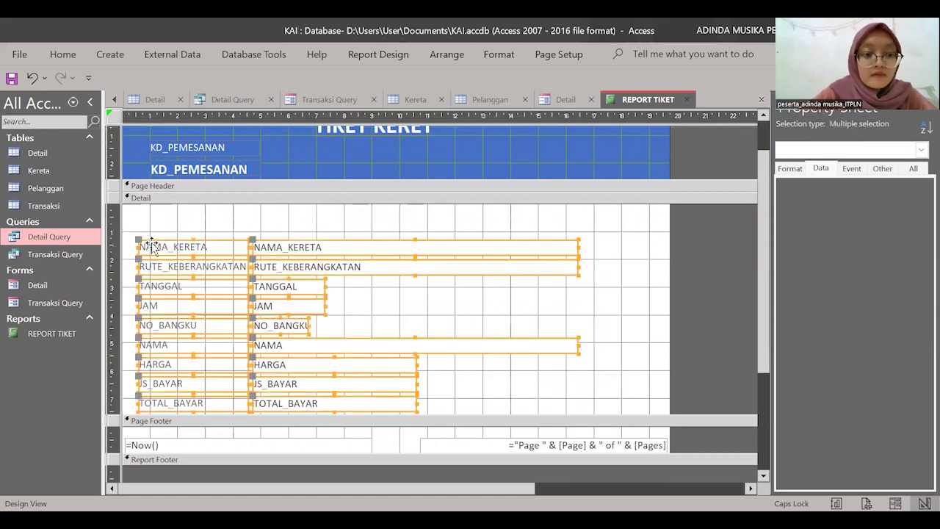
pyautogui.moveTo(150, 245); pyautogui.dragTo(151, 217)
pyautogui.click(526, 282)
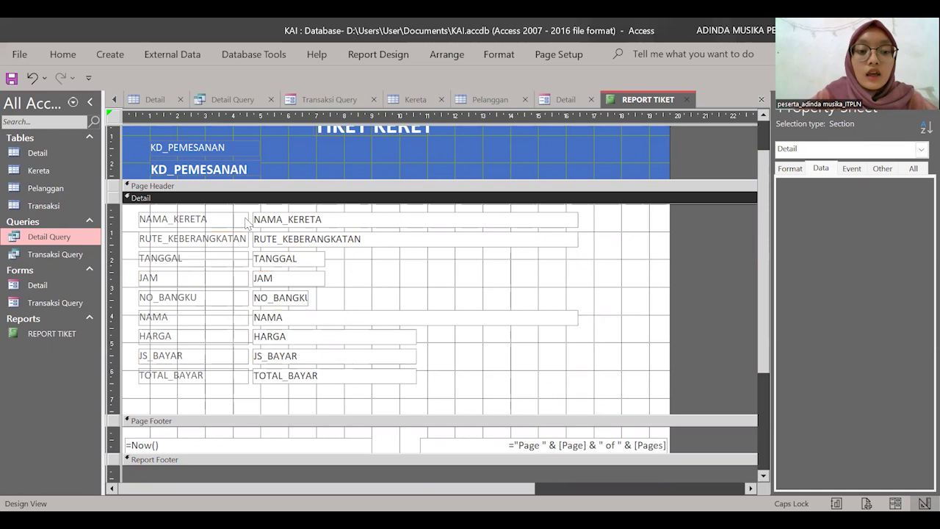
# - Widen the TANGGAL, JAM and NO_BANGKU value boxes to a common right edge
pyautogui.click(303, 260)
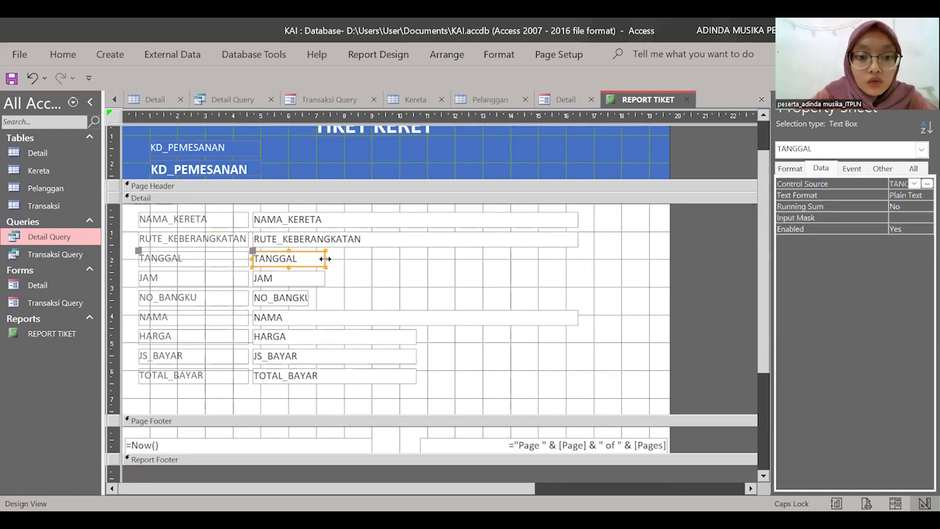
pyautogui.moveTo(489, 263); pyautogui.dragTo(580, 263)
pyautogui.click(303, 280)
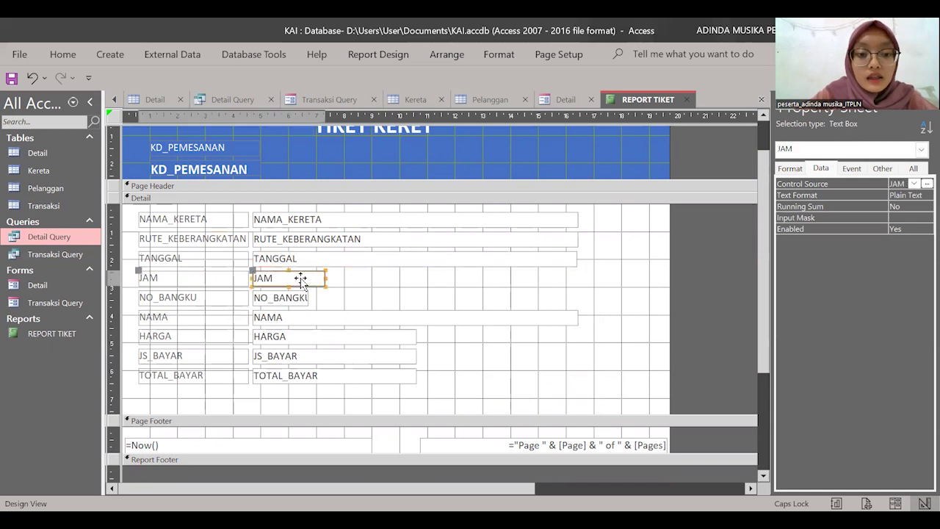
pyautogui.moveTo(326, 277); pyautogui.dragTo(583, 300)
pyautogui.click(303, 296)
pyautogui.click(369, 338)
# - Widen the HARGA, JS_BAYAR and TOTAL_BAYAR value boxes to the same right edge
pyautogui.moveTo(416, 335); pyautogui.dragTo(576, 325)
pyautogui.click(356, 359)
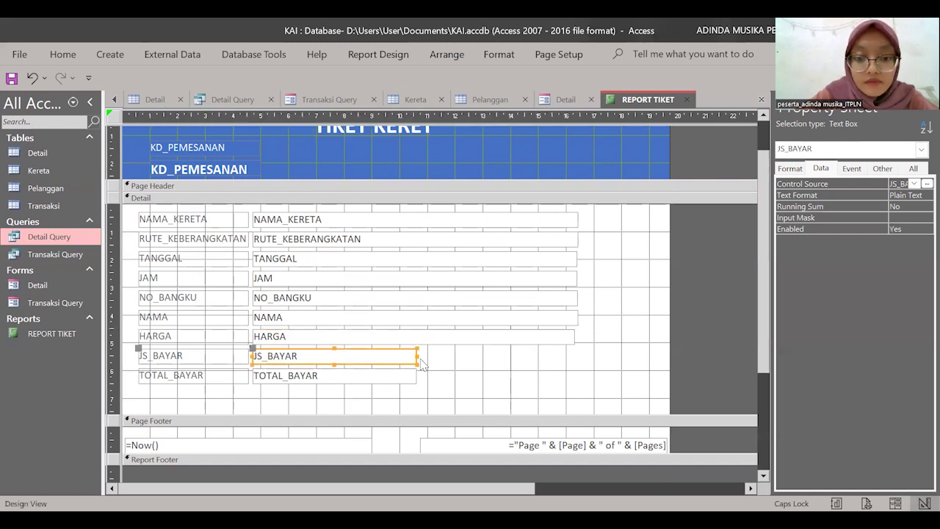
pyautogui.moveTo(488, 354); pyautogui.dragTo(578, 355)
pyautogui.click(568, 341)
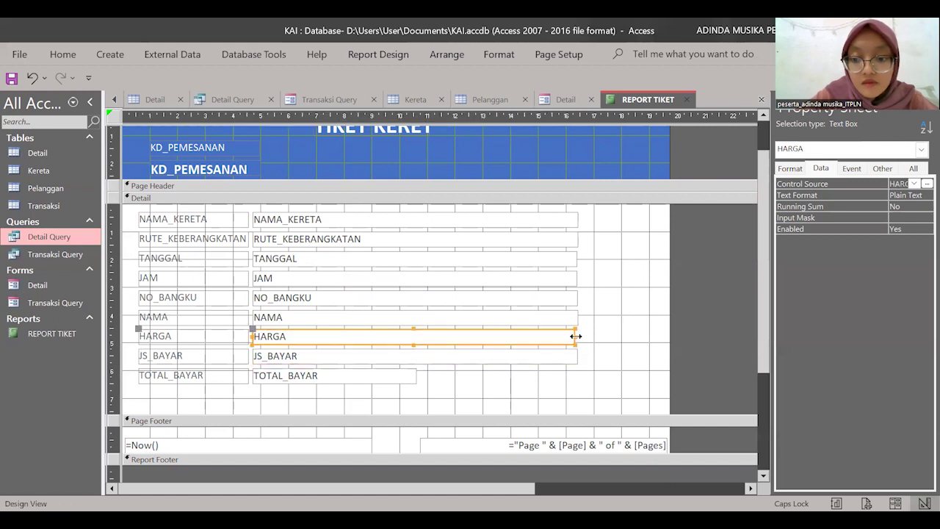
pyautogui.moveTo(576, 335); pyautogui.dragTo(578, 336)
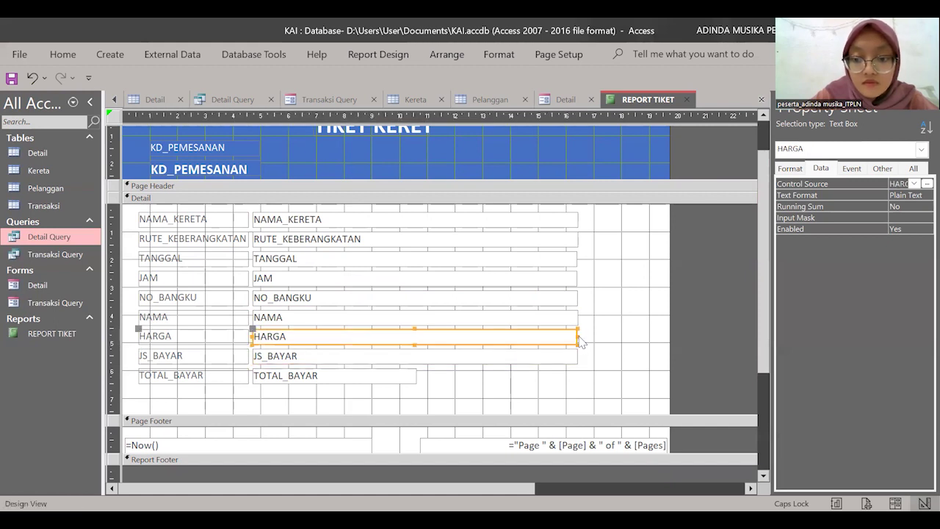
pyautogui.click(396, 378)
pyautogui.moveTo(418, 375); pyautogui.dragTo(577, 377)
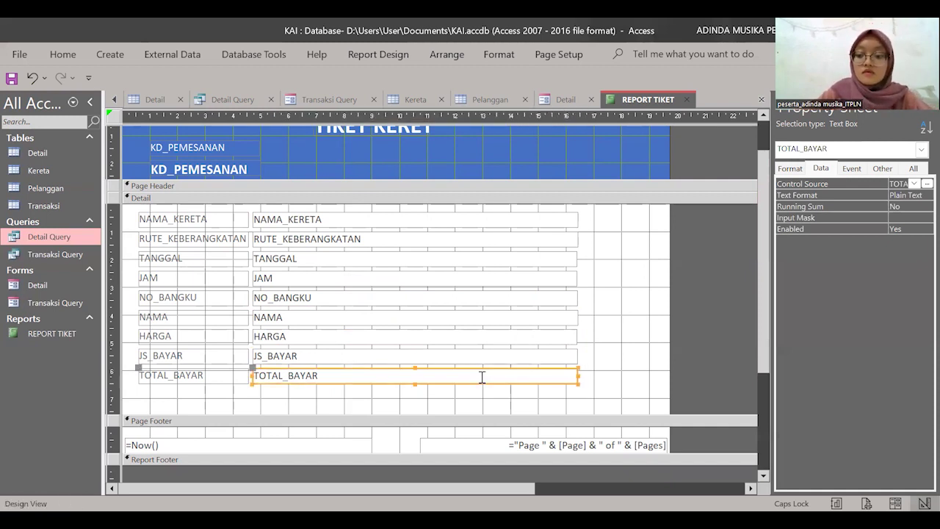
# - Delete the TOTAL_BAYAR field and label, then restore them with undo
pyautogui.press('Delete')
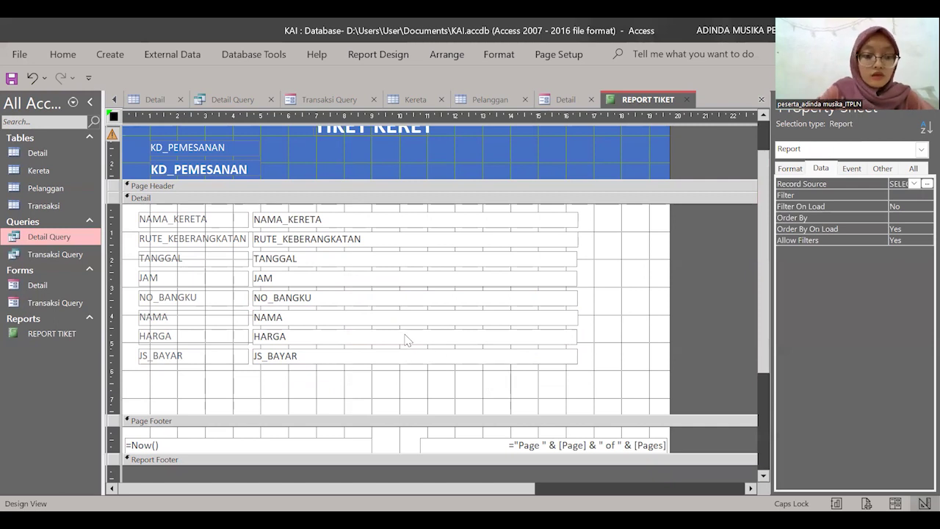
pyautogui.hotkey('ctrl', 'z')
pyautogui.click(409, 380)
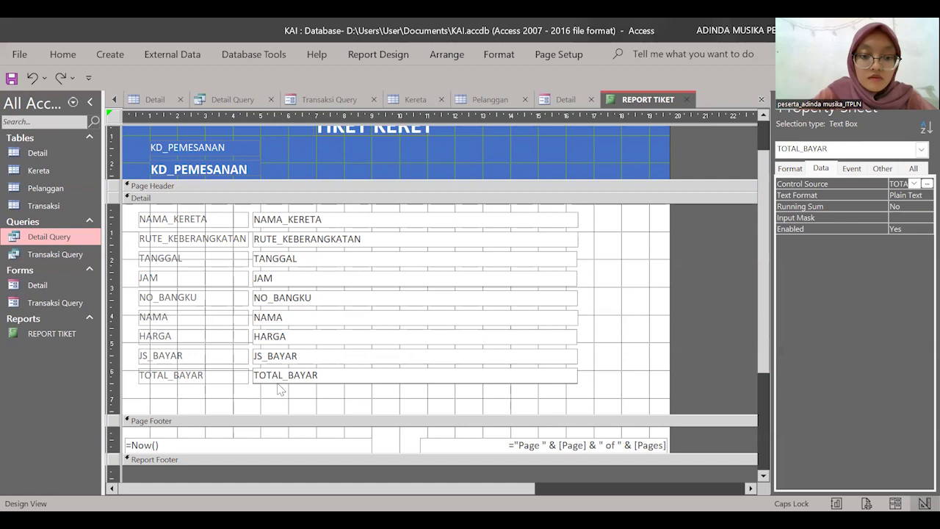
pyautogui.click(262, 356)
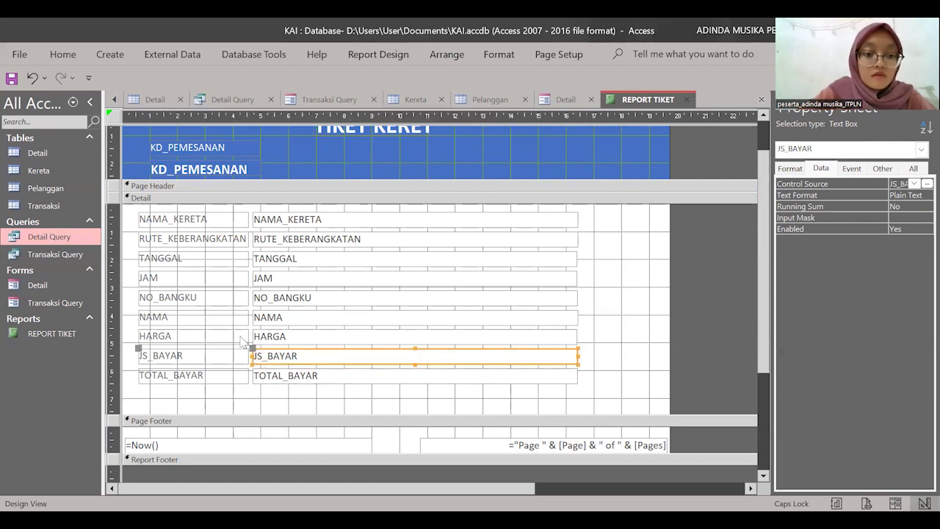
pyautogui.click(274, 373)
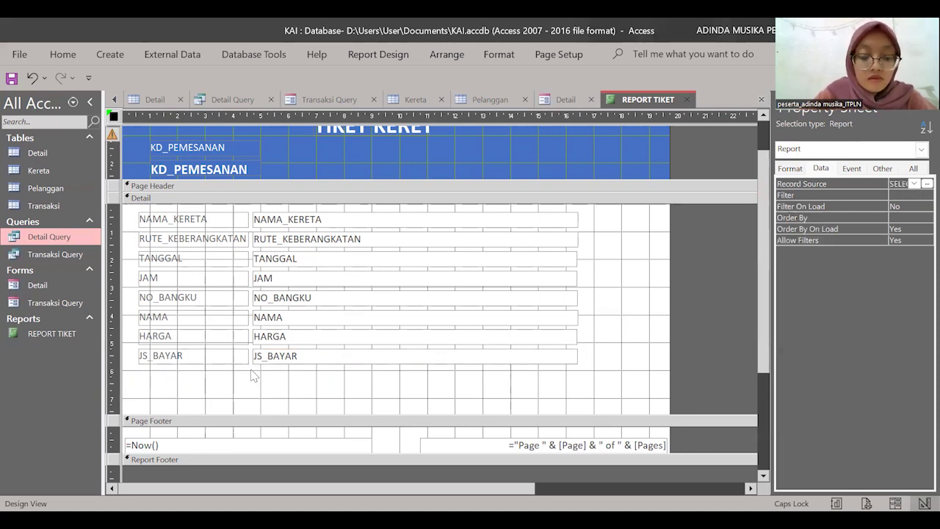
# - Shift all nine data boxes' left edges right, widen them, and left-align their text
pyautogui.click(597, 312)
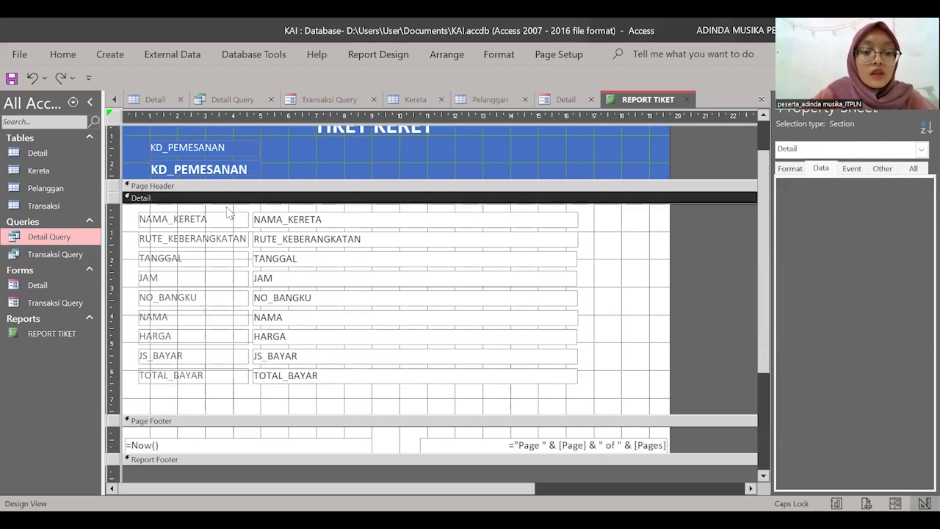
pyautogui.moveTo(251, 211); pyautogui.dragTo(626, 394)
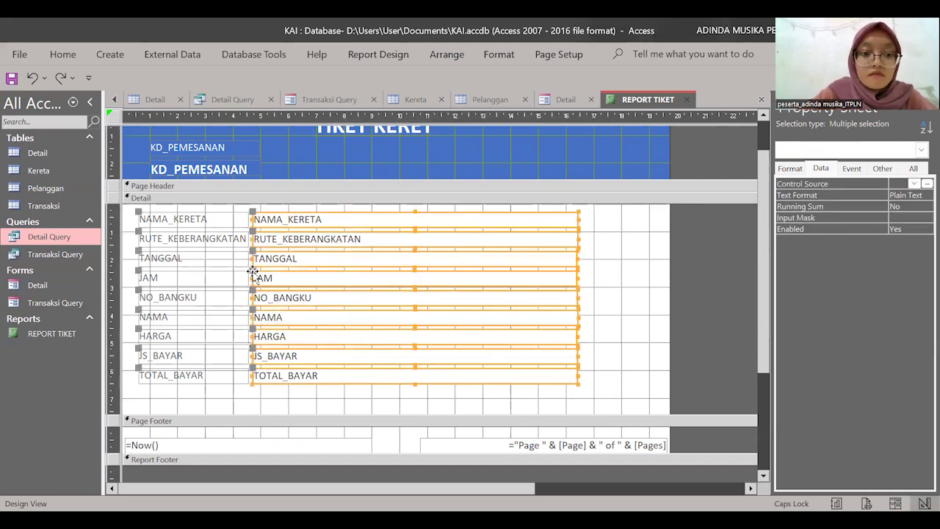
pyautogui.moveTo(255, 238); pyautogui.dragTo(312, 239)
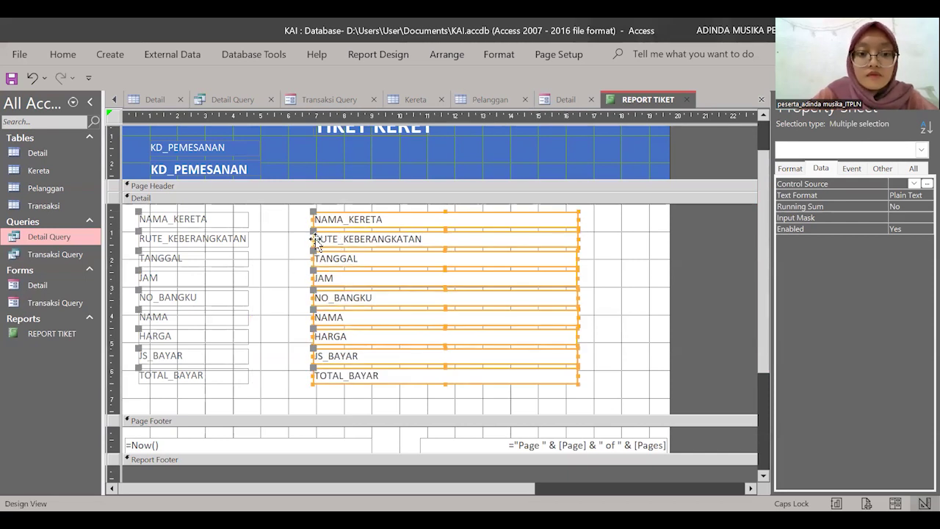
pyautogui.moveTo(353, 239); pyautogui.dragTo(351, 239)
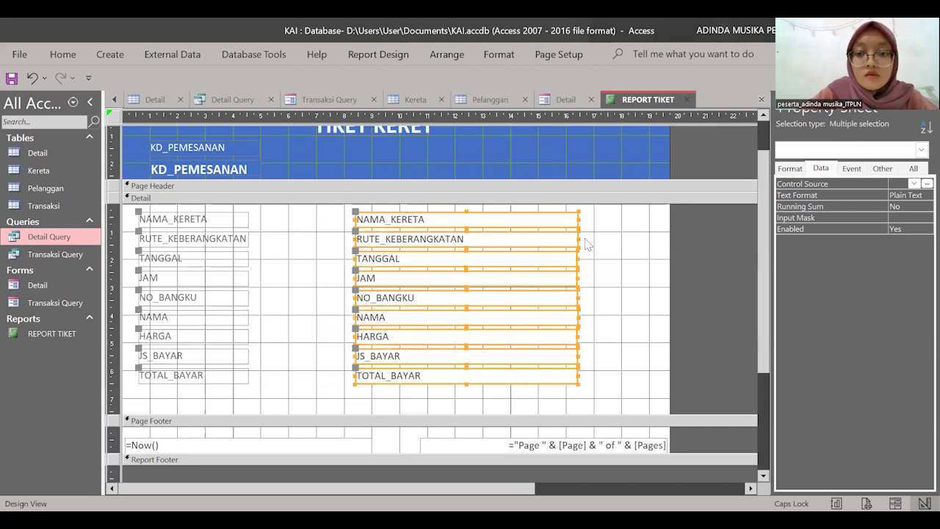
pyautogui.moveTo(578, 239); pyautogui.dragTo(645, 238)
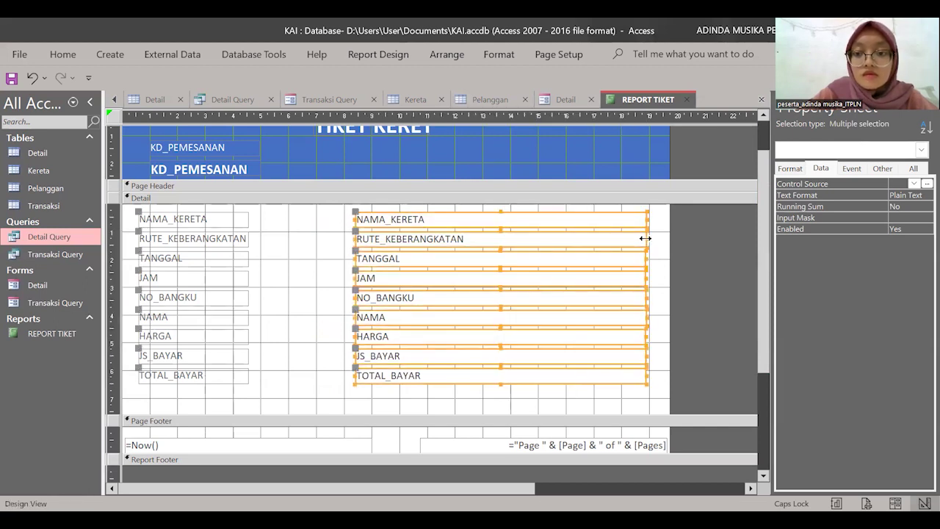
pyautogui.click(507, 57)
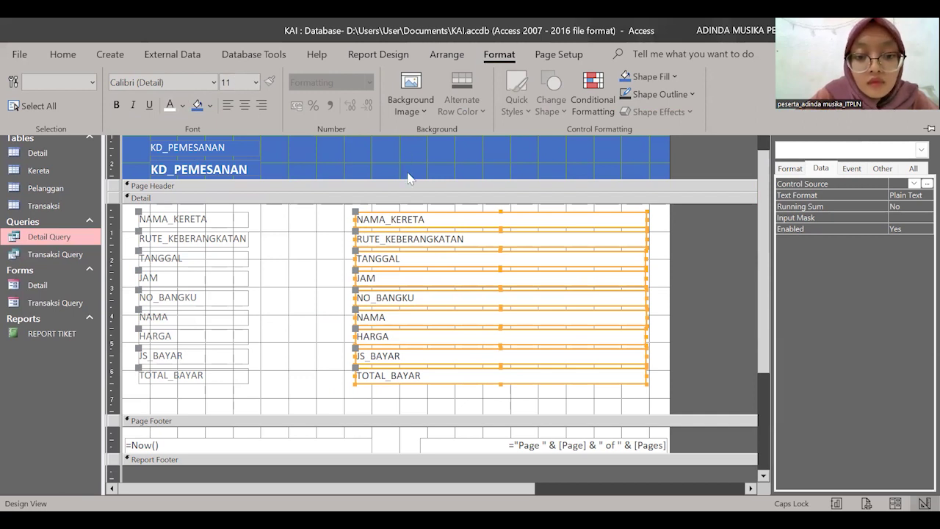
pyautogui.click(230, 106)
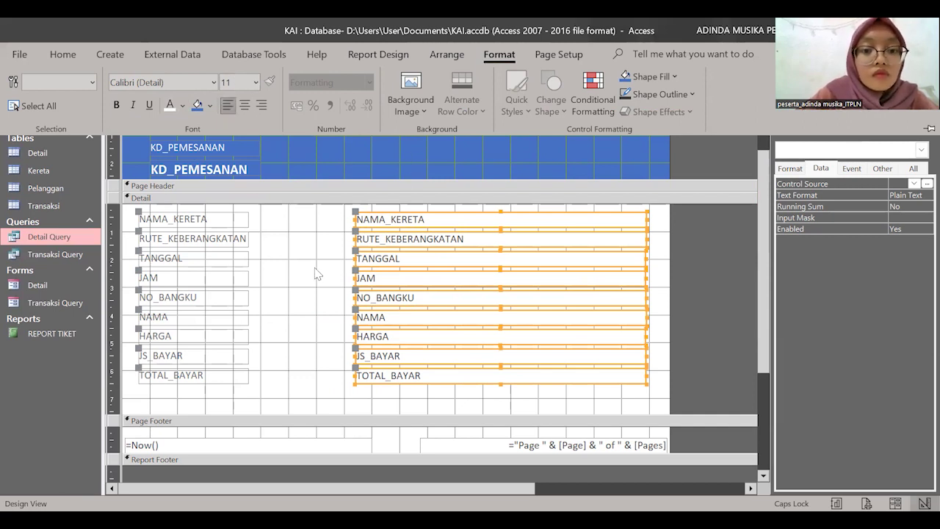
# - Widen all nine field labels to one common width and left-align their text
pyautogui.moveTo(132, 211); pyautogui.dragTo(288, 407)
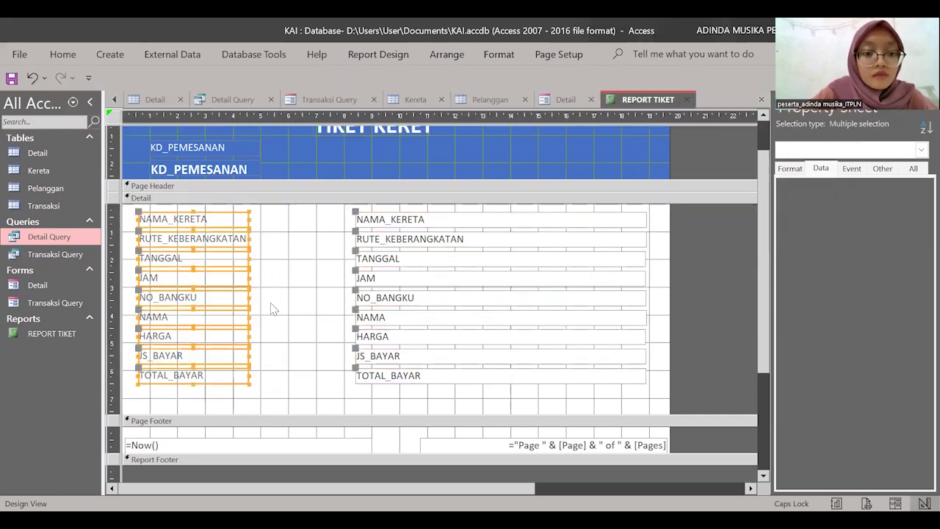
pyautogui.moveTo(300, 256); pyautogui.dragTo(326, 256)
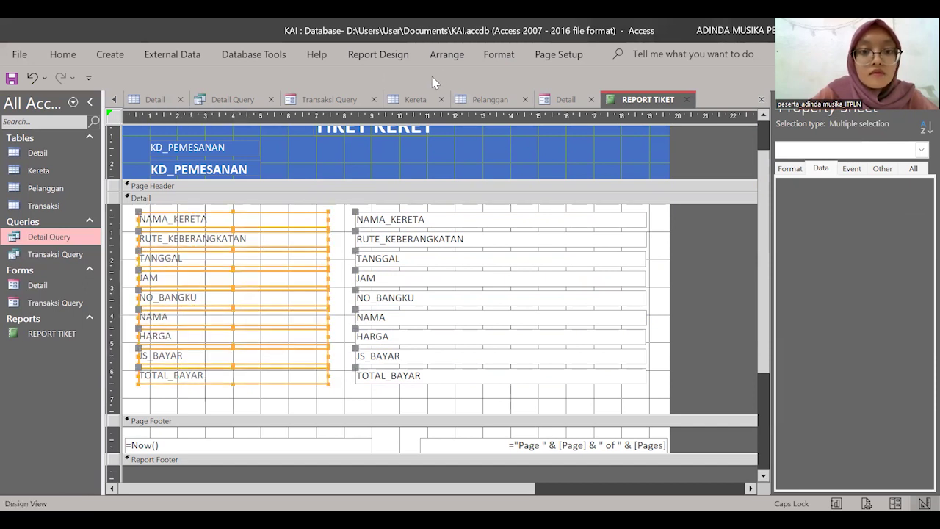
pyautogui.click(498, 56)
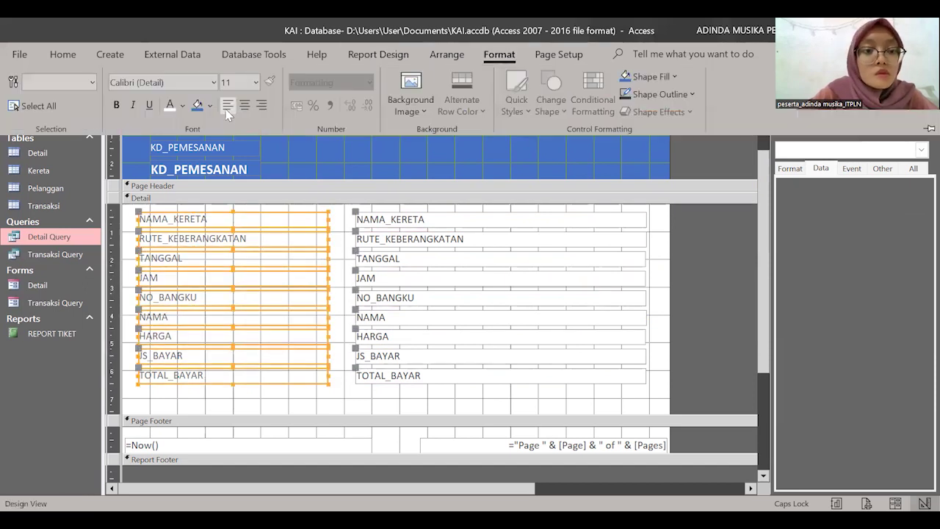
pyautogui.click(228, 107)
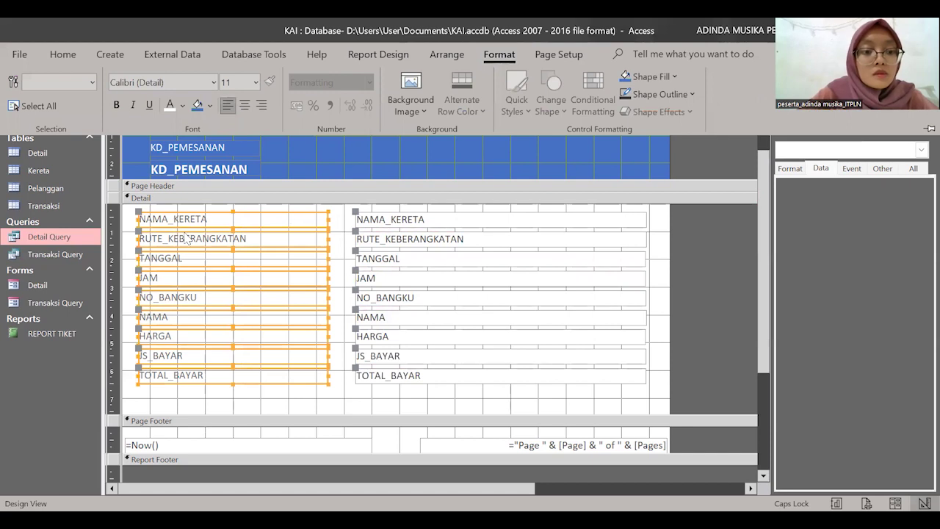
pyautogui.click(174, 224)
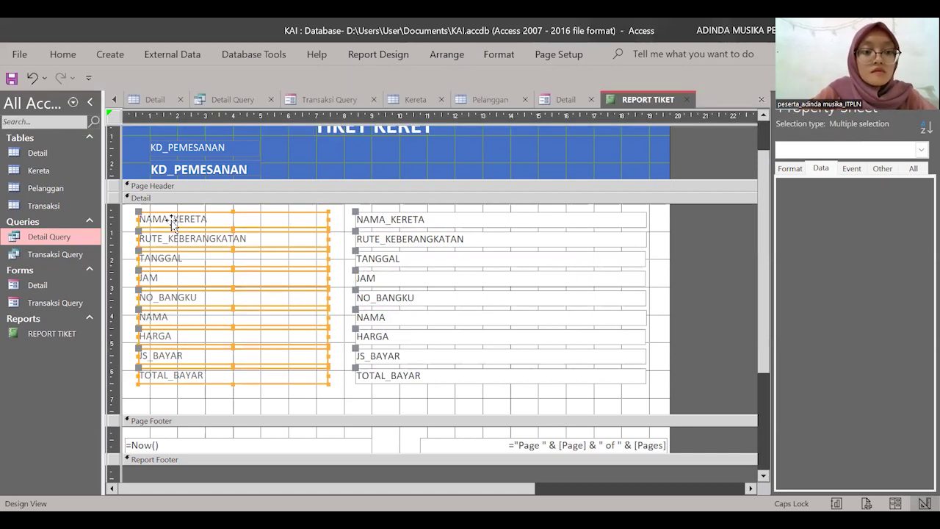
pyautogui.click(135, 229)
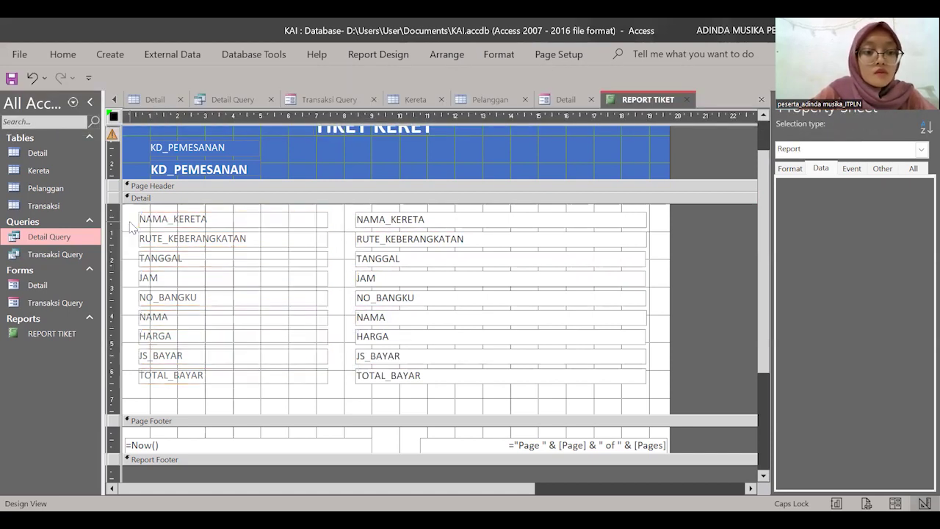
# - Rename the labels to NAMA KERETA, RUTE KEBERANGKATAN and NO BANGKU, with spaces instead of underscores
pyautogui.click(174, 218)
pyautogui.click(174, 219)
pyautogui.press('BackSpace')
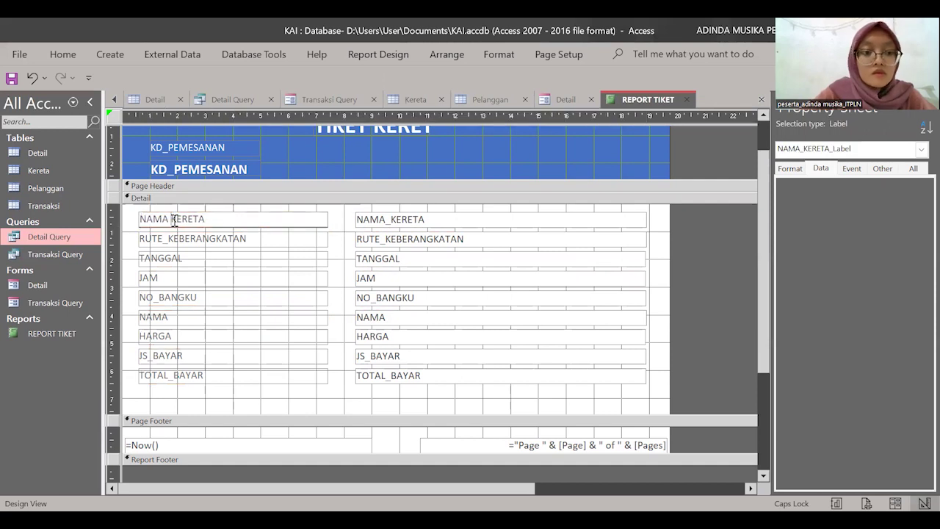
pyautogui.click(168, 238)
pyautogui.click(168, 238)
pyautogui.press('BackSpace')
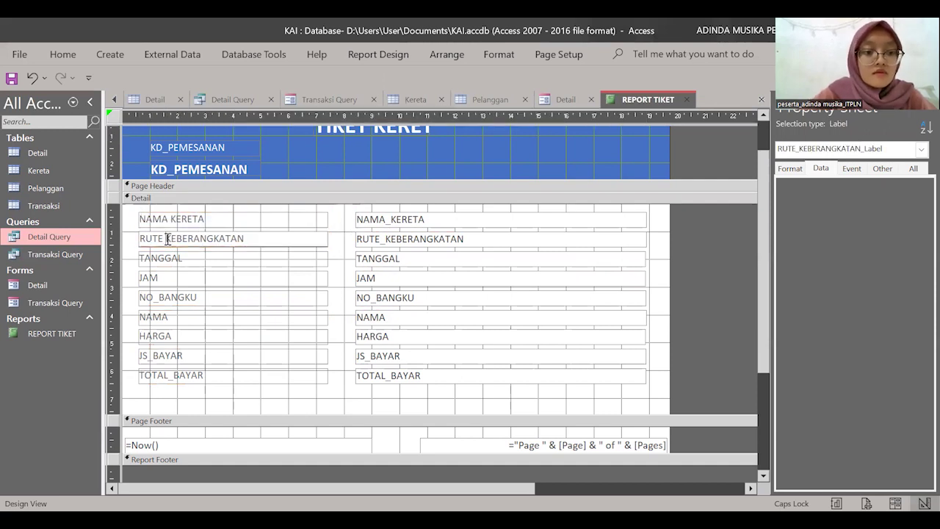
pyautogui.click(160, 298)
pyautogui.click(159, 298)
pyautogui.press('BackSpace')
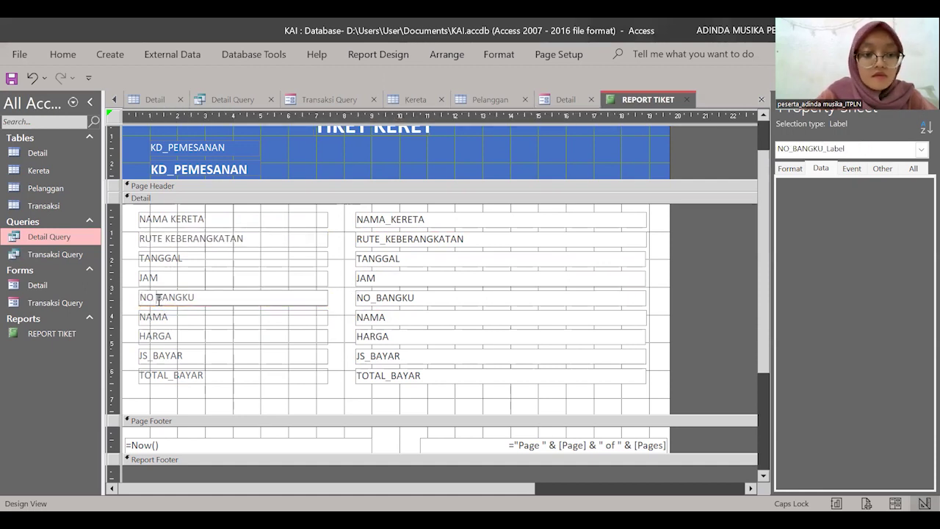
# - Change the JS_BAYAR label to JASA BAYAR and TOTAL_BAYAR to TOTAL BAYAR
pyautogui.click(152, 355)
pyautogui.click(153, 356)
pyautogui.press('BackSpace')
pyautogui.press('BackSpace')
pyautogui.write('ASA')
pyautogui.click(172, 379)
pyautogui.click(174, 376)
pyautogui.press('BackSpace')
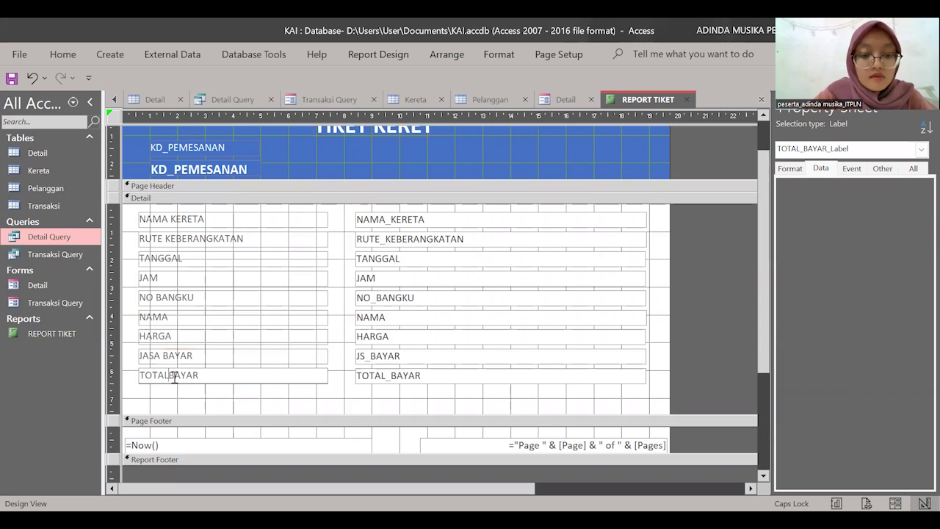
# - Undo the accidental move and deletion of the TOTAL_BAYAR box, returning it beside its label
pyautogui.click(360, 378)
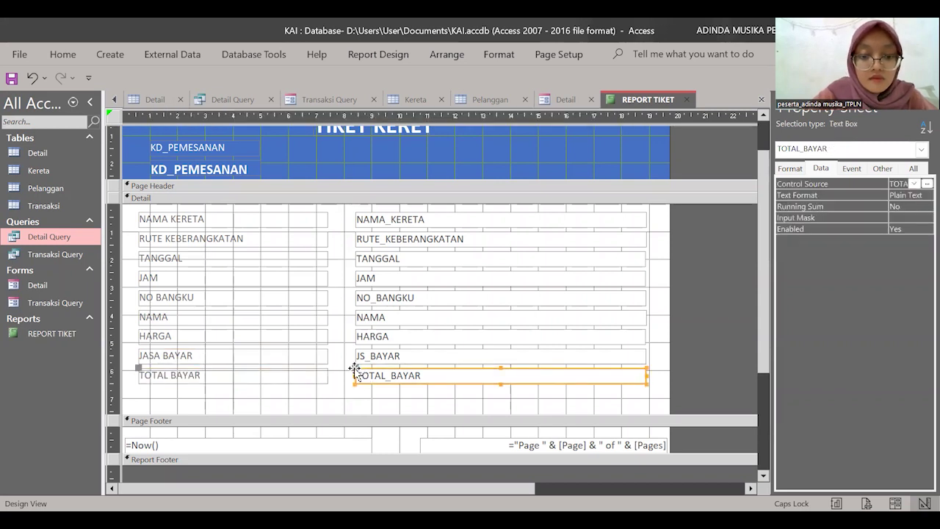
pyautogui.moveTo(354, 369); pyautogui.dragTo(371, 395)
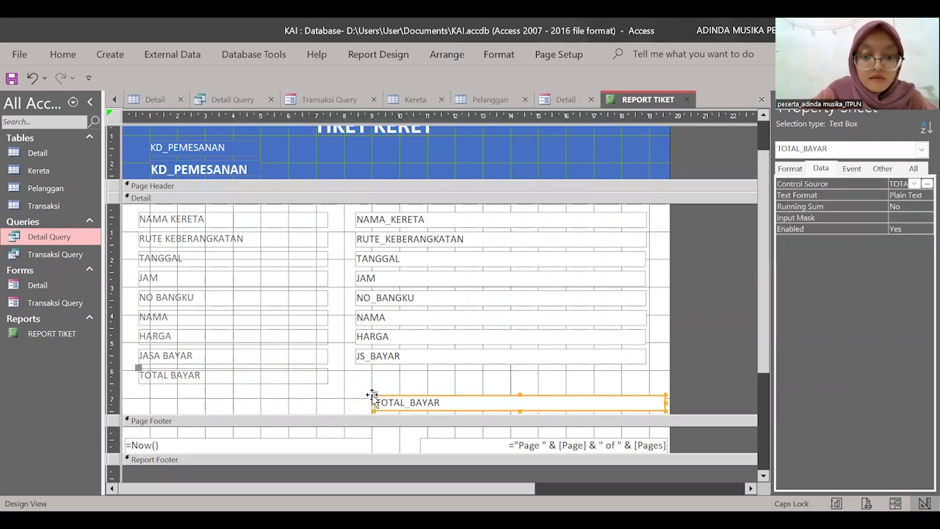
pyautogui.click(372, 395)
pyautogui.press('BackSpace')
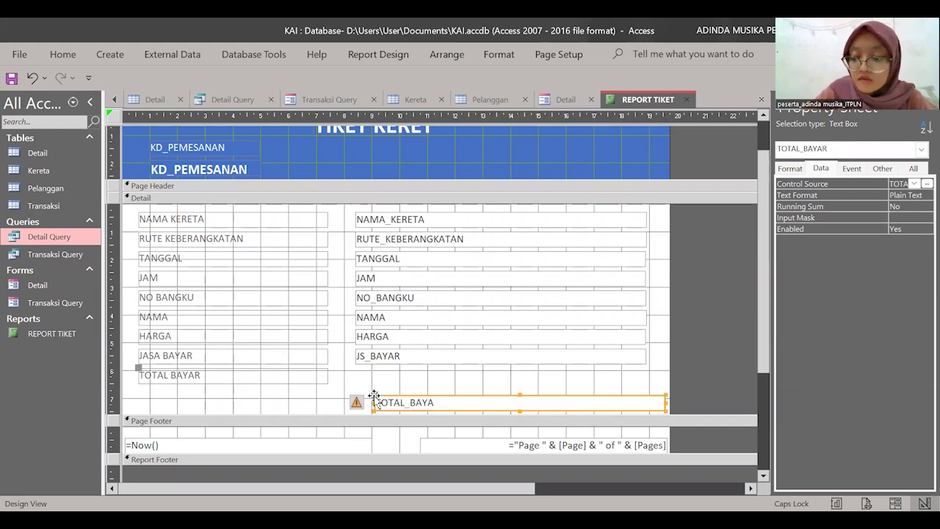
pyautogui.press('Delete')
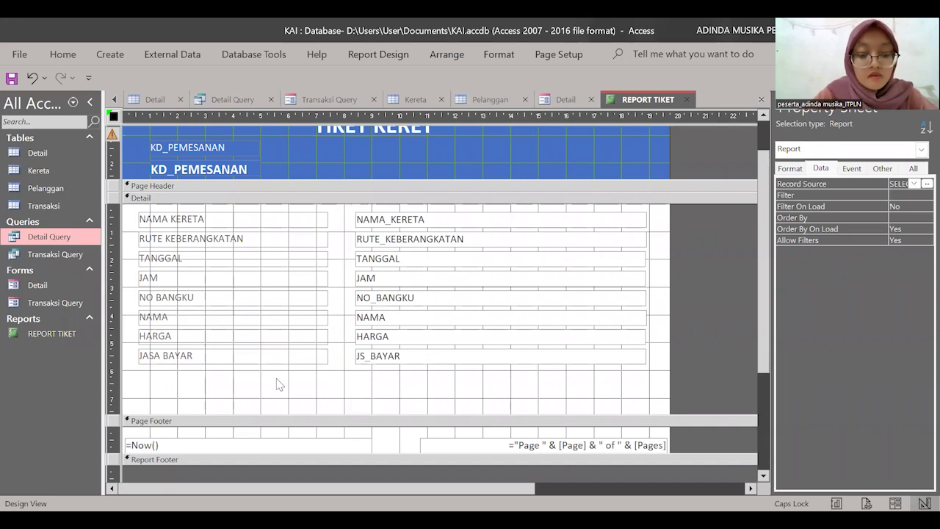
pyautogui.hotkey('ctrl', 'z')
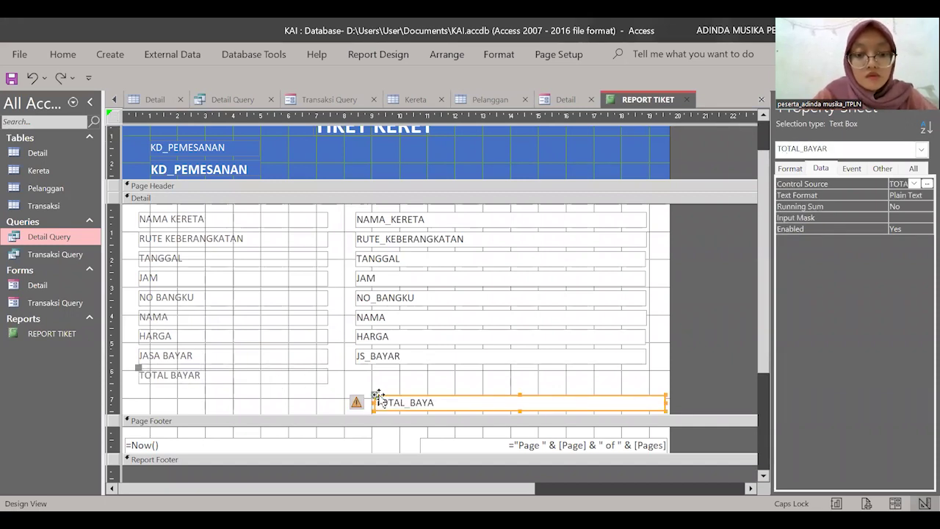
pyautogui.hotkey('ctrl', 'z')
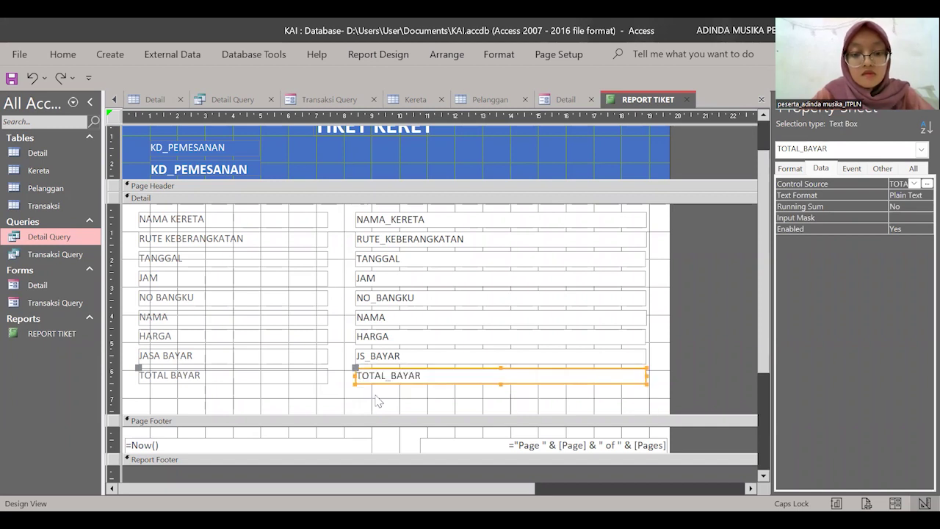
pyautogui.click(378, 401)
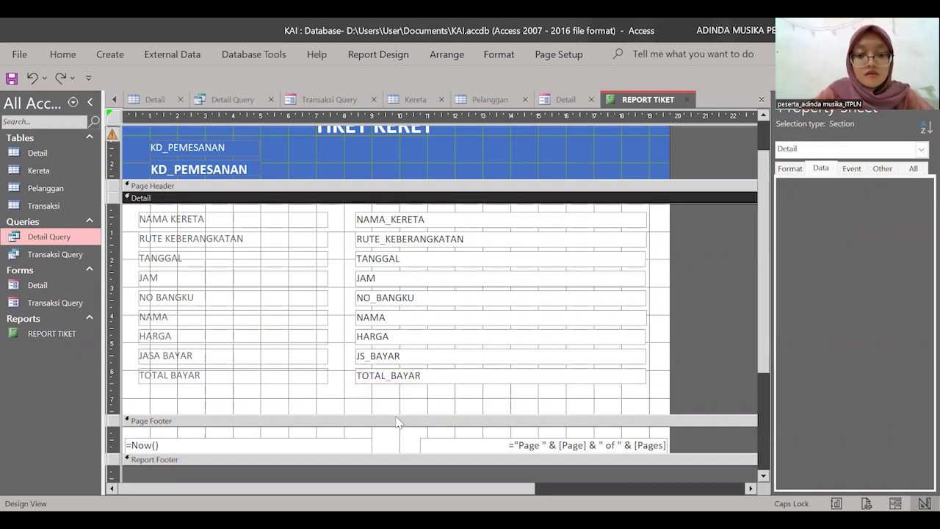
# - Raise the Page Footer to shorten the Detail section, then preview the ticket in Report View
pyautogui.moveTo(393, 414); pyautogui.dragTo(393, 399)
pyautogui.click(699, 328)
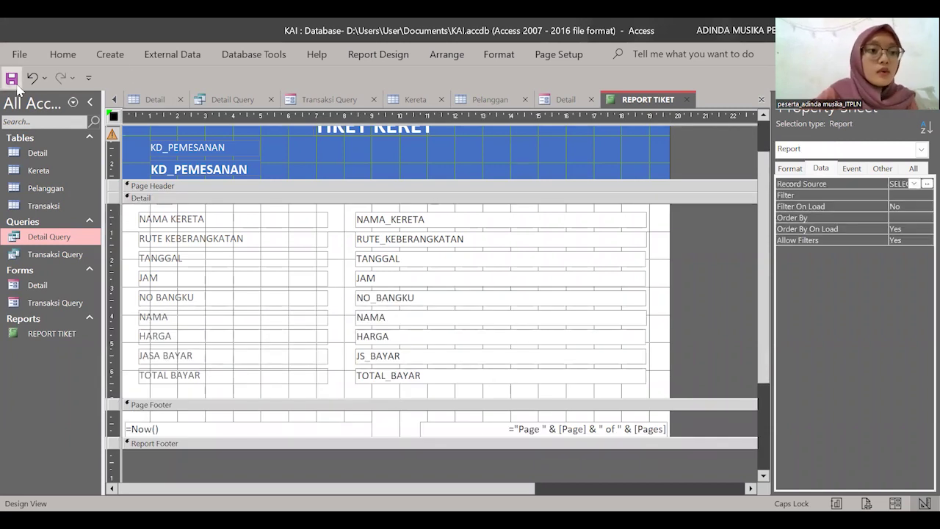
pyautogui.click(71, 57)
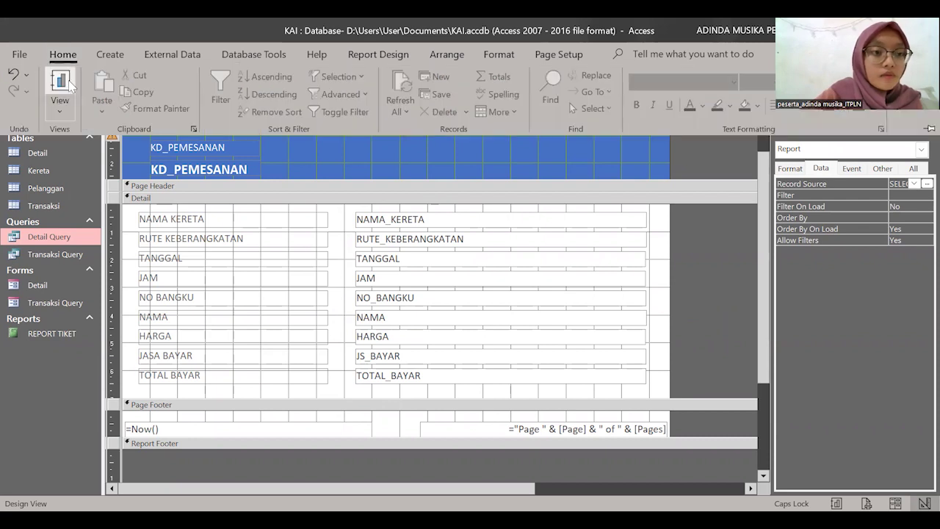
pyautogui.click(70, 85)
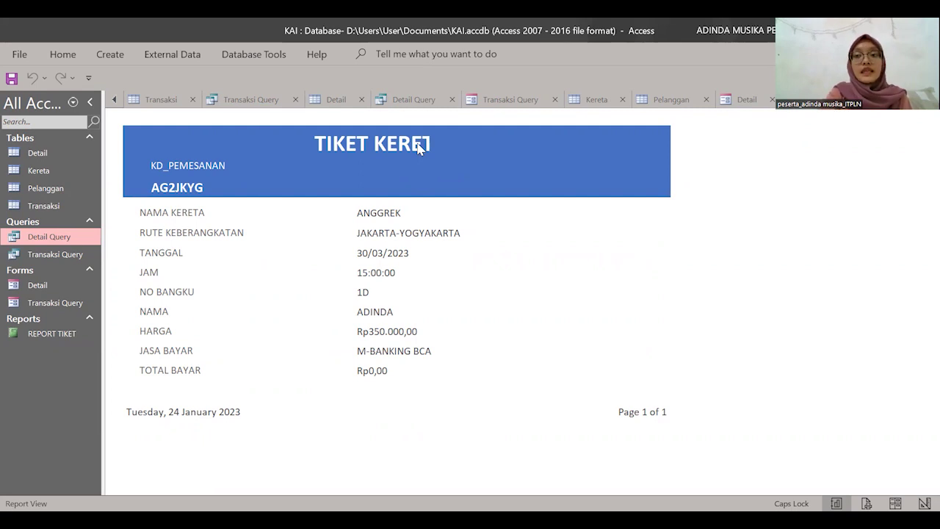
# - Switch REPORT TIKET back to Design View
pyautogui.click(64, 54)
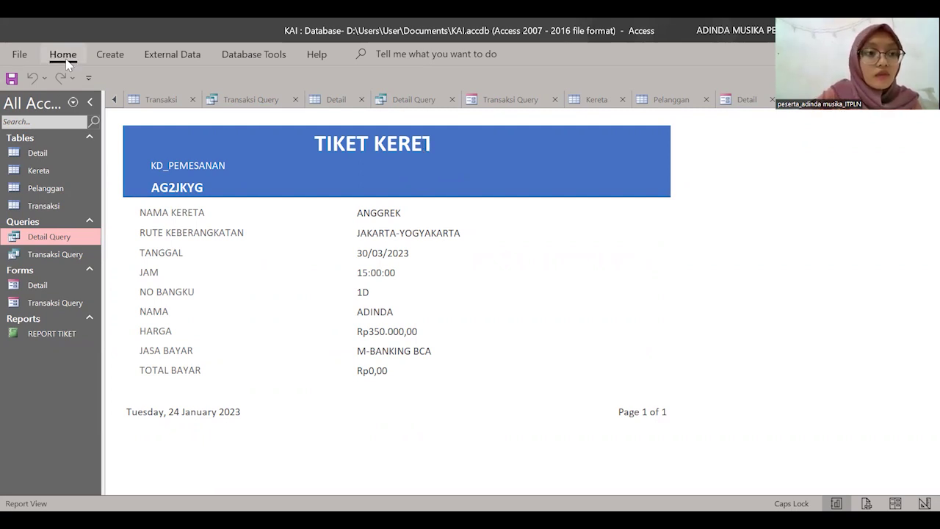
pyautogui.click(60, 109)
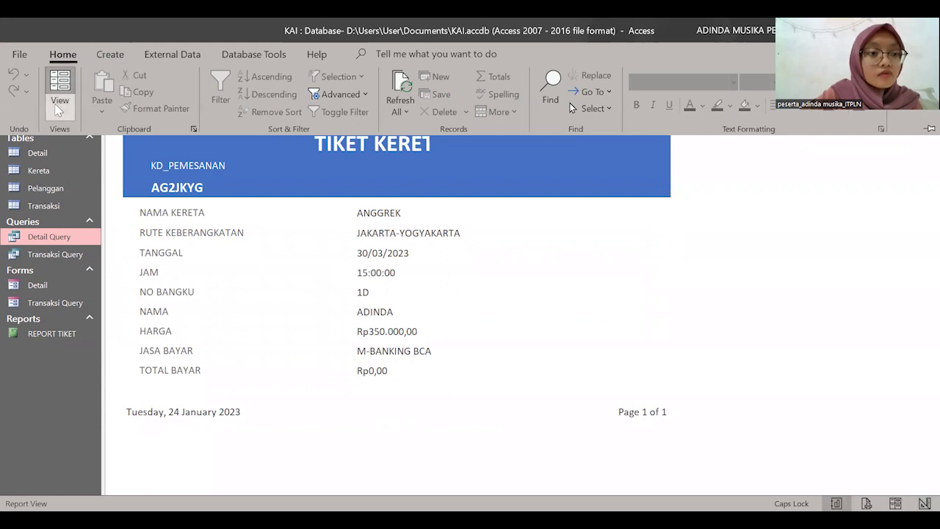
pyautogui.click(95, 247)
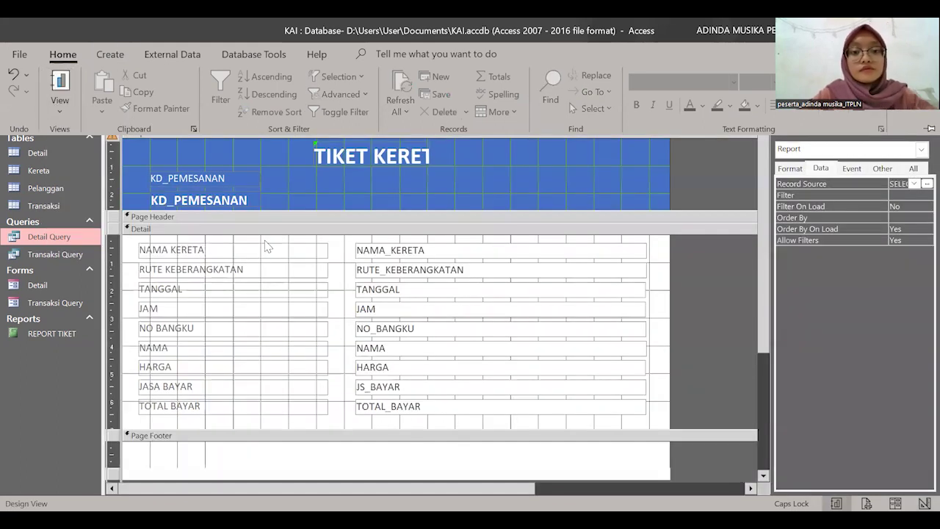
# - Widen the title label so TIKET KERETA shows in full
pyautogui.click(427, 156)
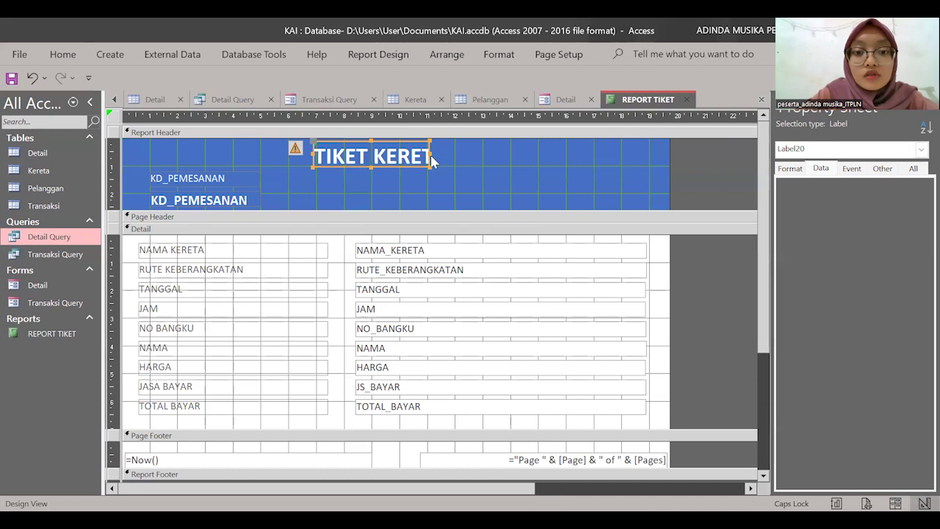
pyautogui.moveTo(438, 154); pyautogui.dragTo(448, 155)
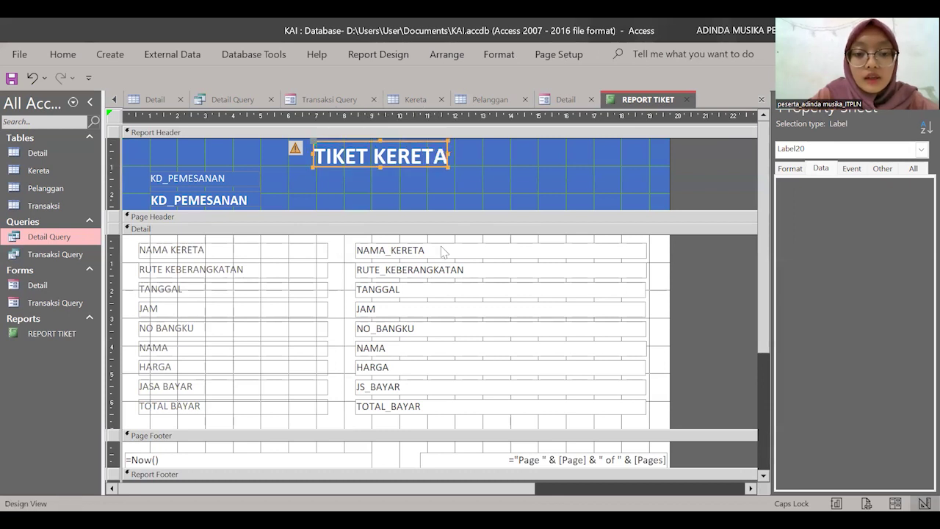
pyautogui.click(358, 250)
# - Make all nine Detail field labels white and bold
pyautogui.moveTo(126, 242); pyautogui.dragTo(350, 426)
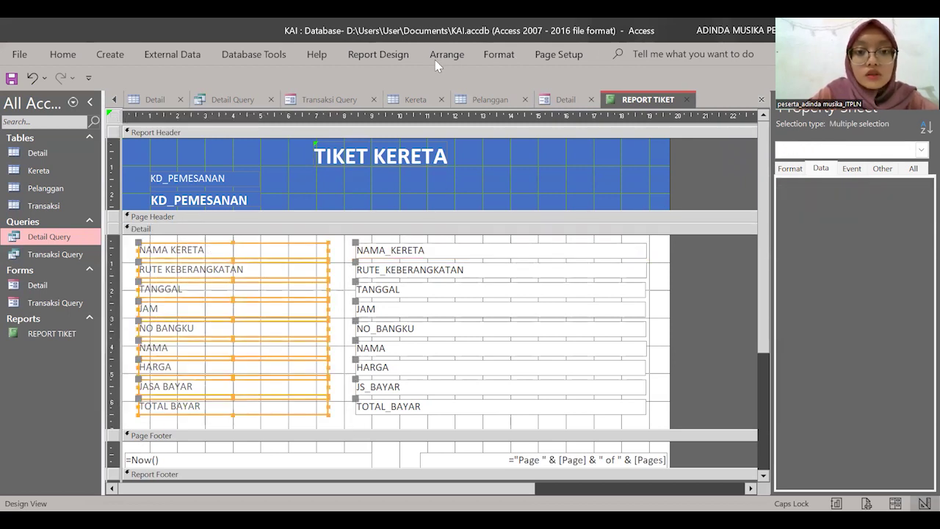
pyautogui.click(504, 53)
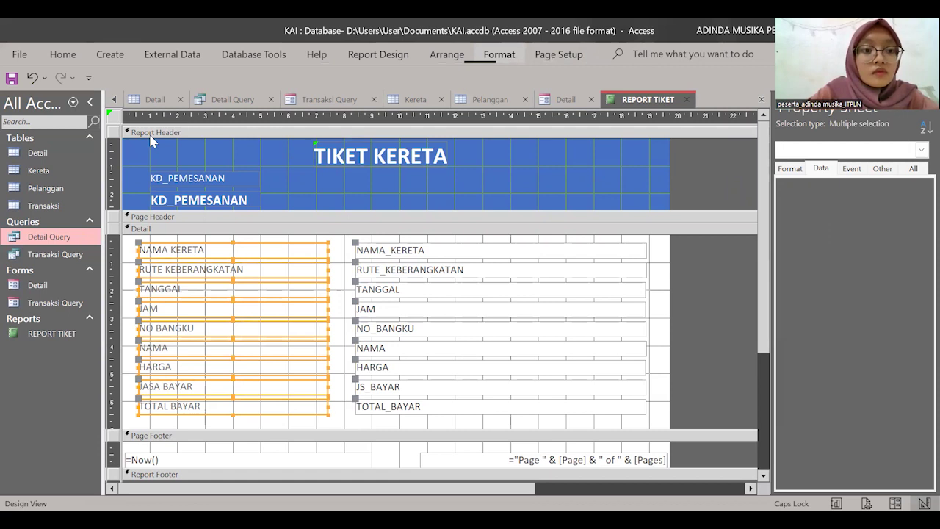
pyautogui.click(172, 107)
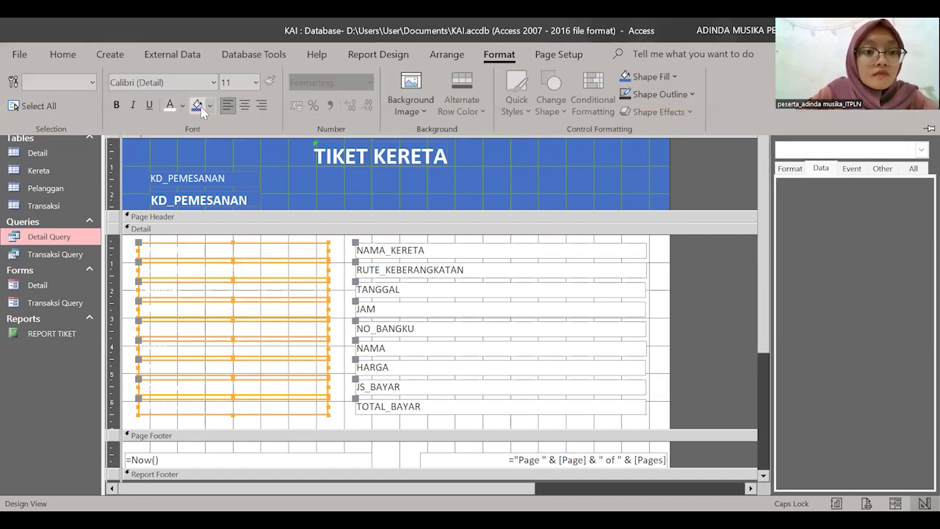
pyautogui.click(116, 107)
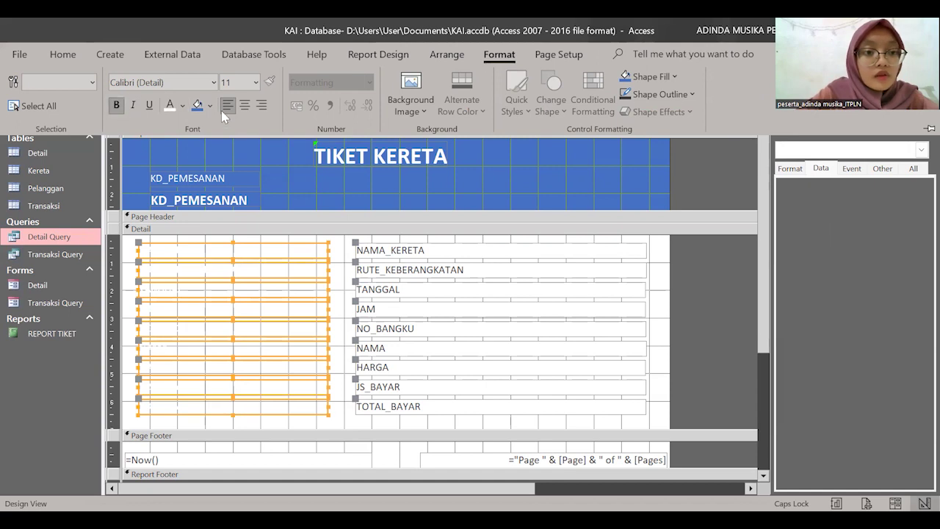
pyautogui.click(131, 259)
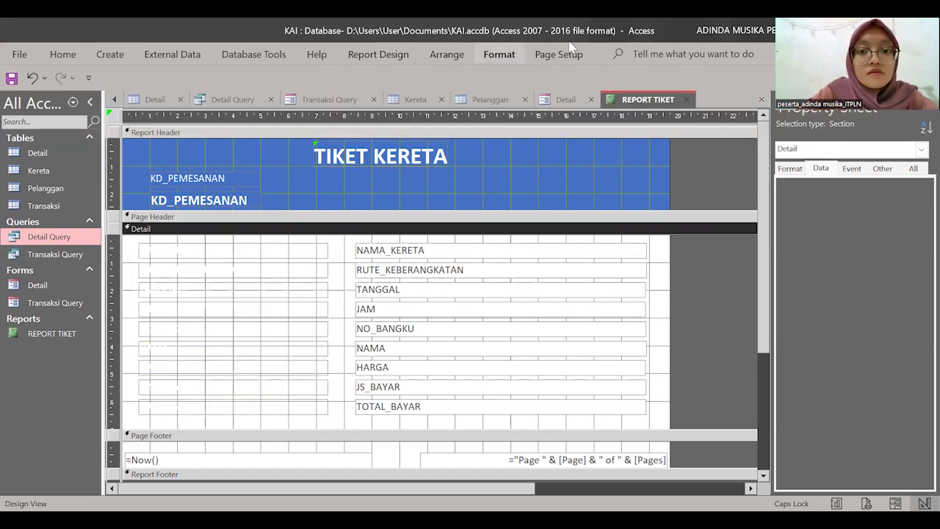
pyautogui.click(499, 56)
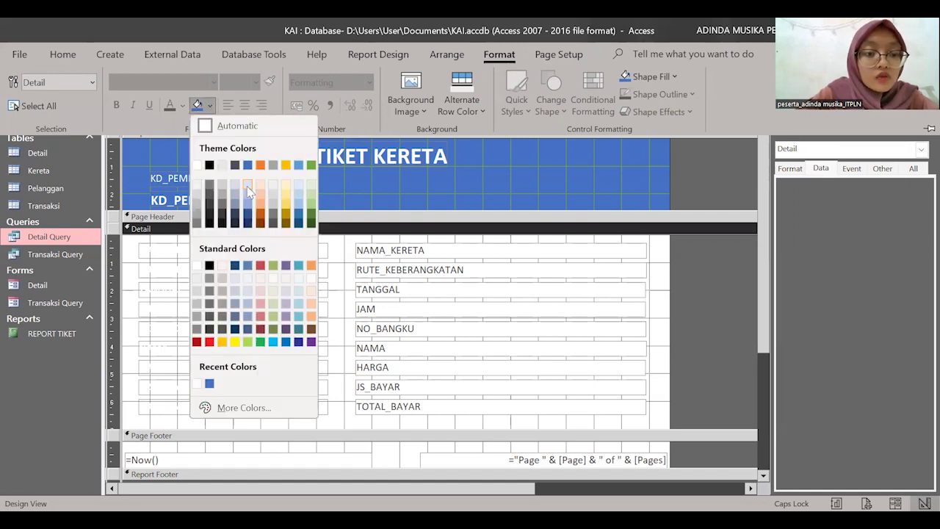
# - Give the Detail section a blue background
pyautogui.click(248, 189)
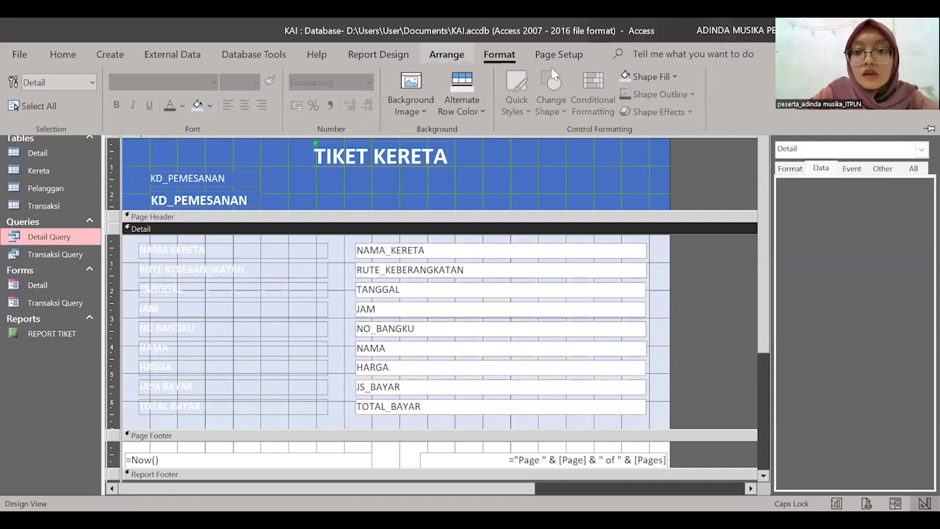
pyautogui.click(210, 105)
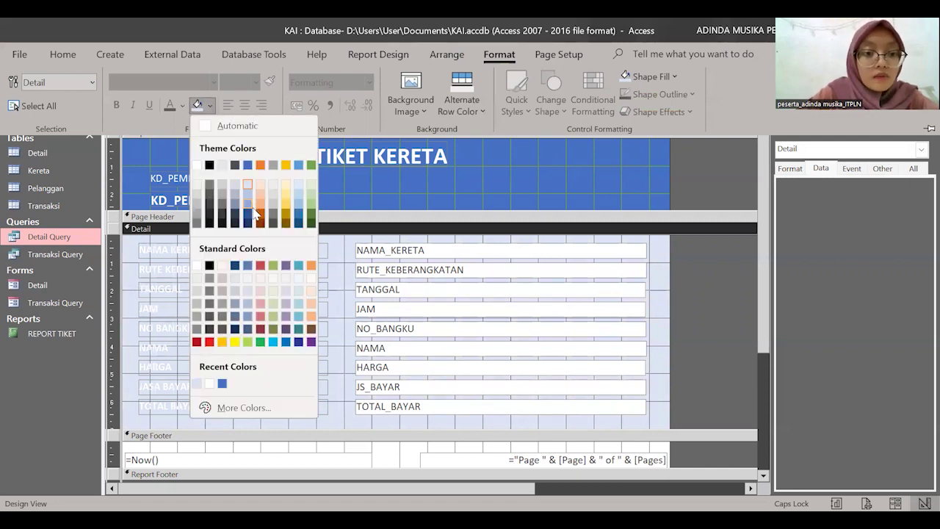
pyautogui.click(252, 209)
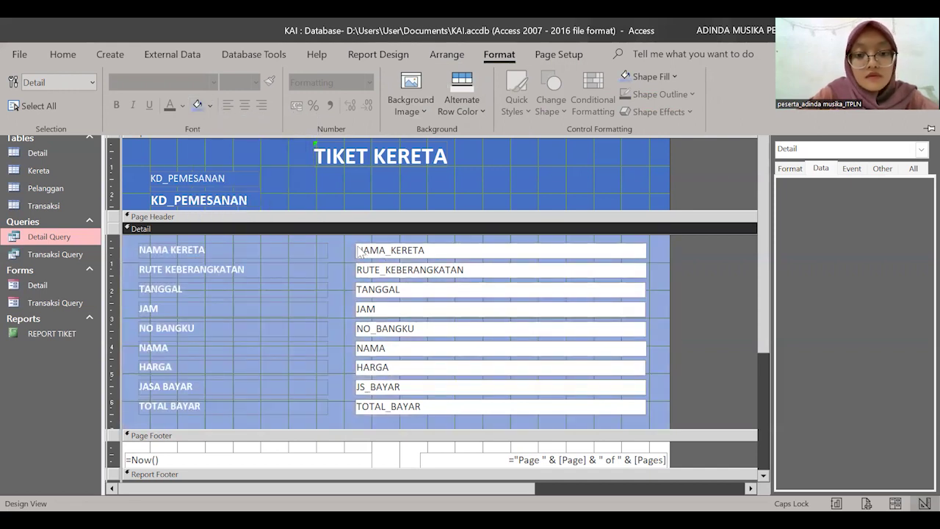
# - Make the text in all nine field value boxes bold
pyautogui.moveTo(351, 243); pyautogui.dragTo(607, 428)
pyautogui.click(494, 63)
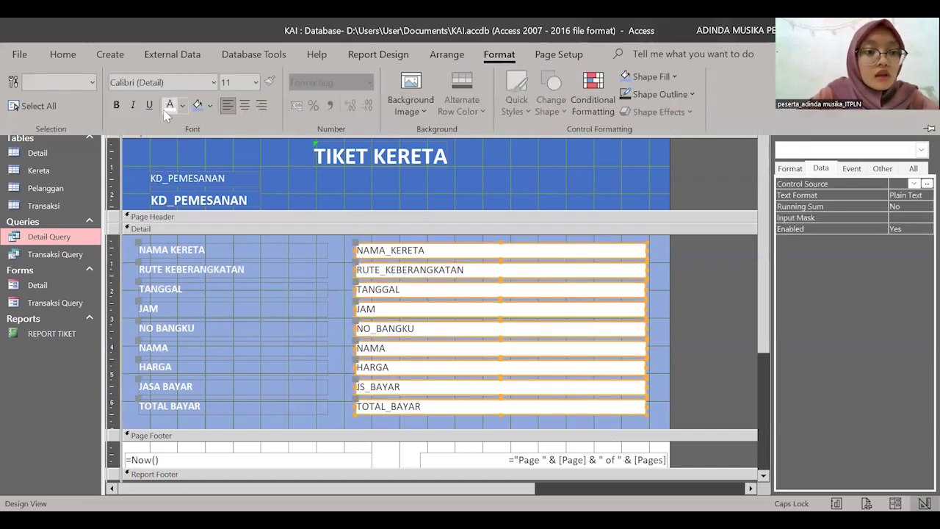
pyautogui.click(116, 105)
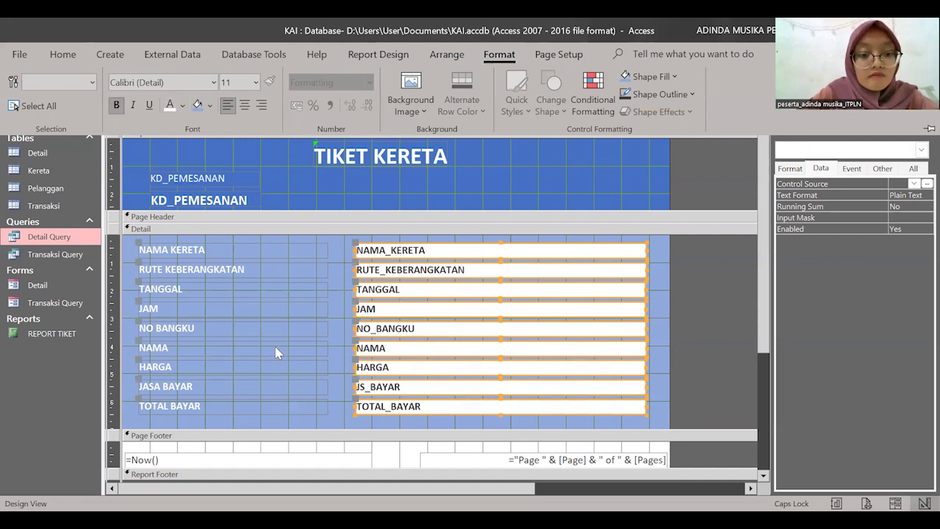
pyautogui.click(125, 266)
pyautogui.click(129, 265)
# - Turn the nine field labels' text back to black
pyautogui.moveTo(129, 244); pyautogui.dragTo(348, 428)
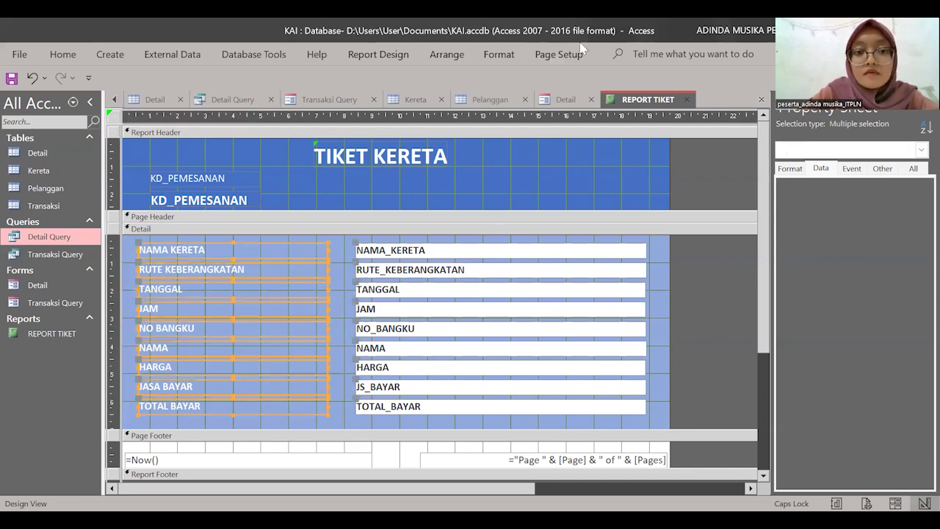
pyautogui.click(499, 55)
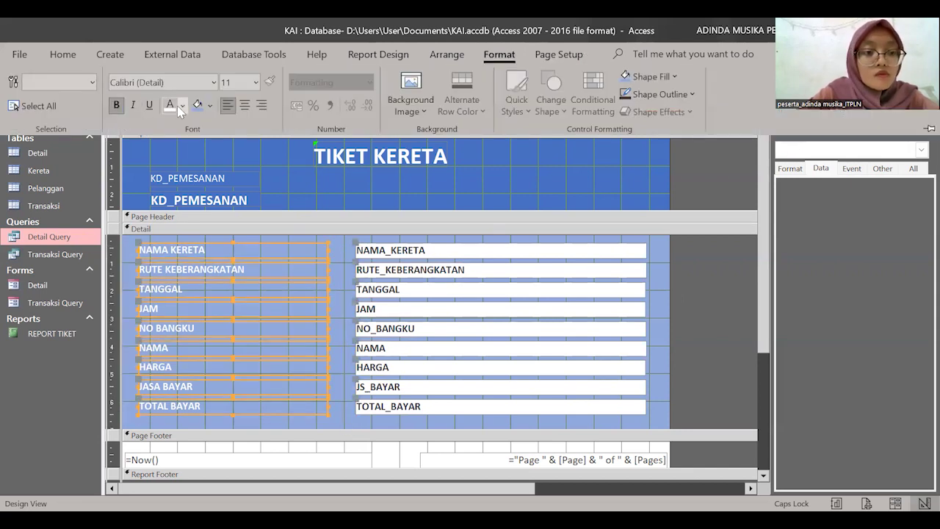
pyautogui.click(170, 104)
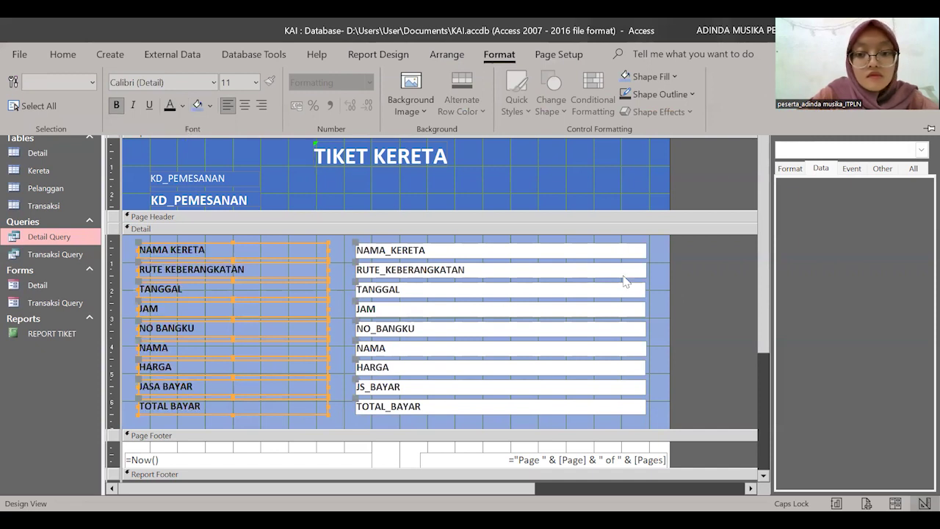
pyautogui.click(718, 264)
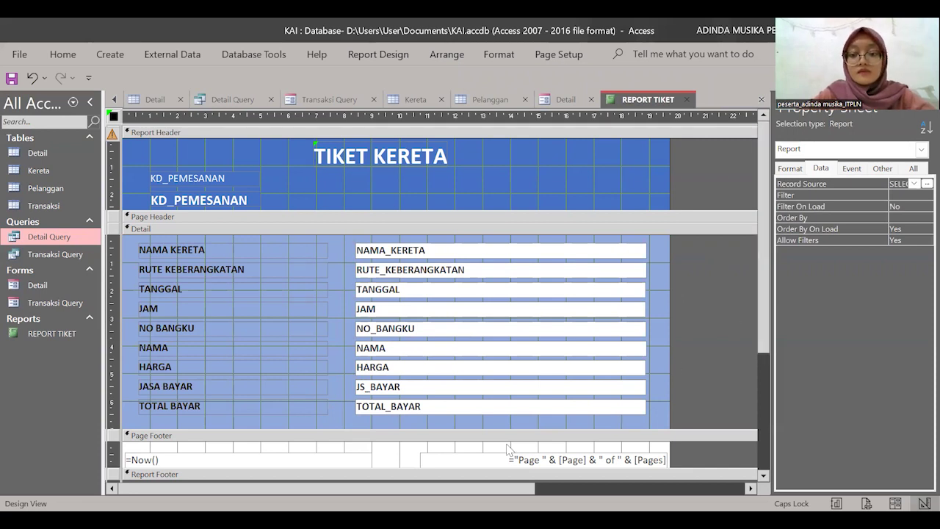
# - Give the Page Footer section a blue background
pyautogui.click(408, 456)
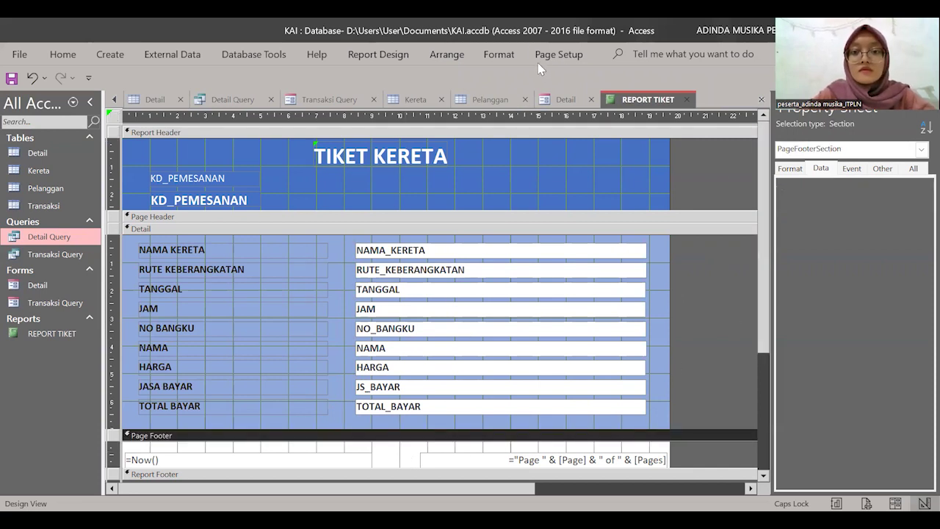
pyautogui.click(499, 55)
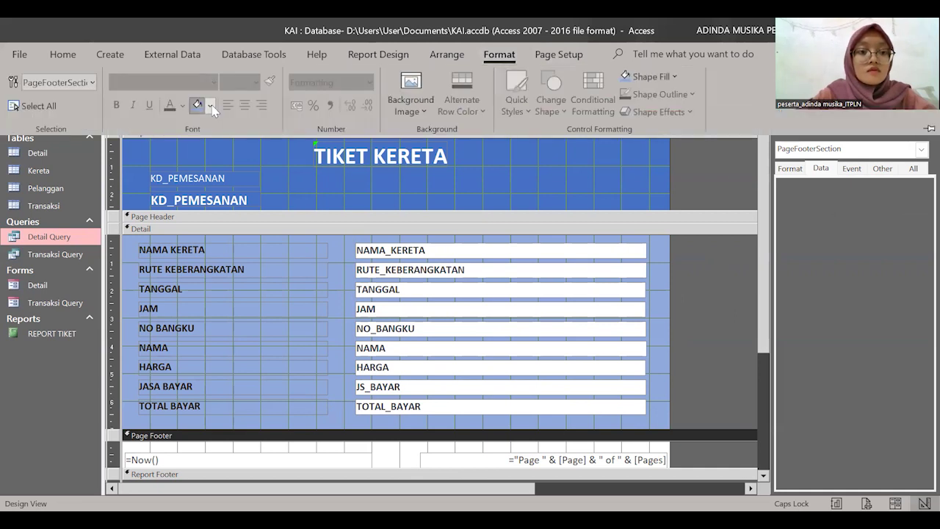
pyautogui.click(210, 106)
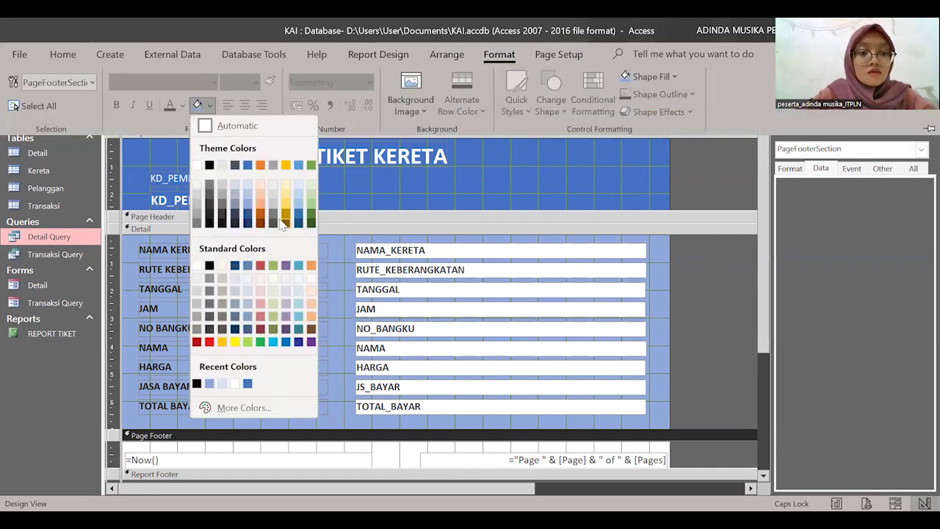
pyautogui.click(249, 164)
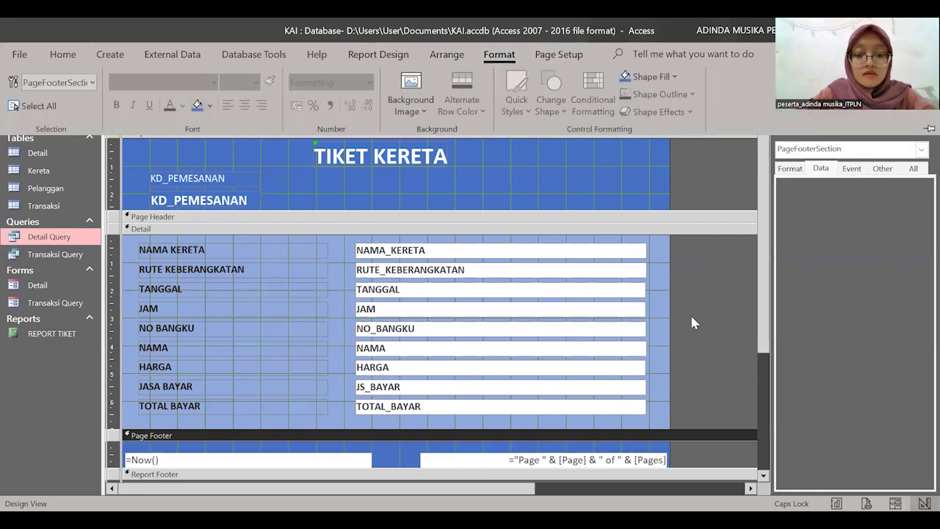
# - Make the footer's =Now() date text white
pyautogui.click(250, 462)
pyautogui.click(250, 462)
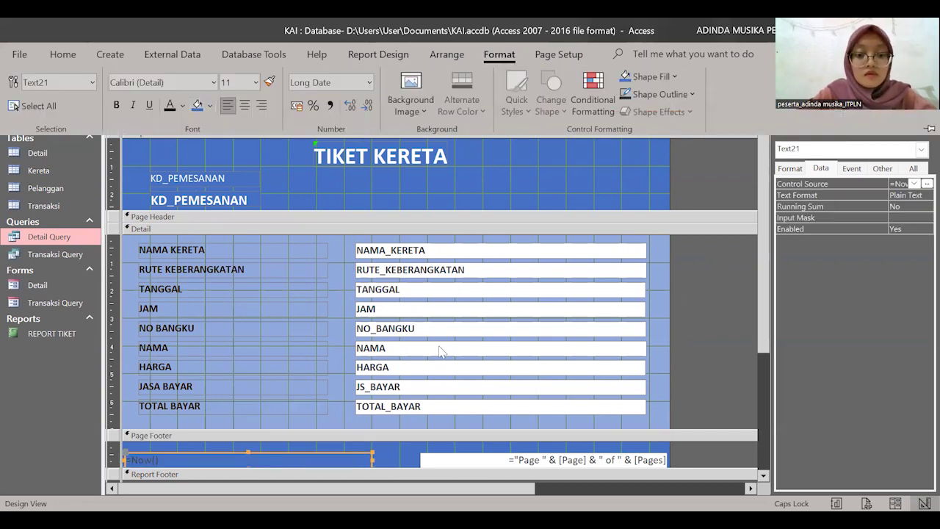
pyautogui.click(485, 463)
pyautogui.click(485, 463)
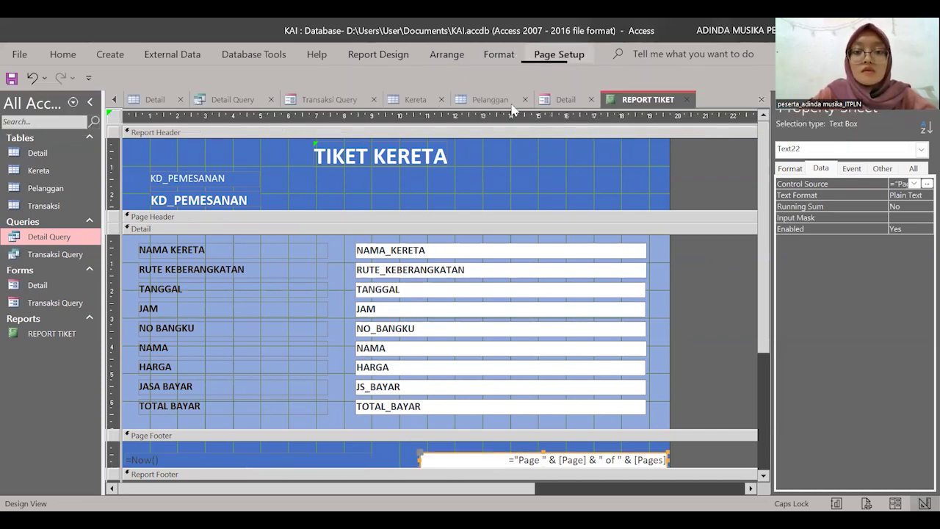
pyautogui.click(499, 54)
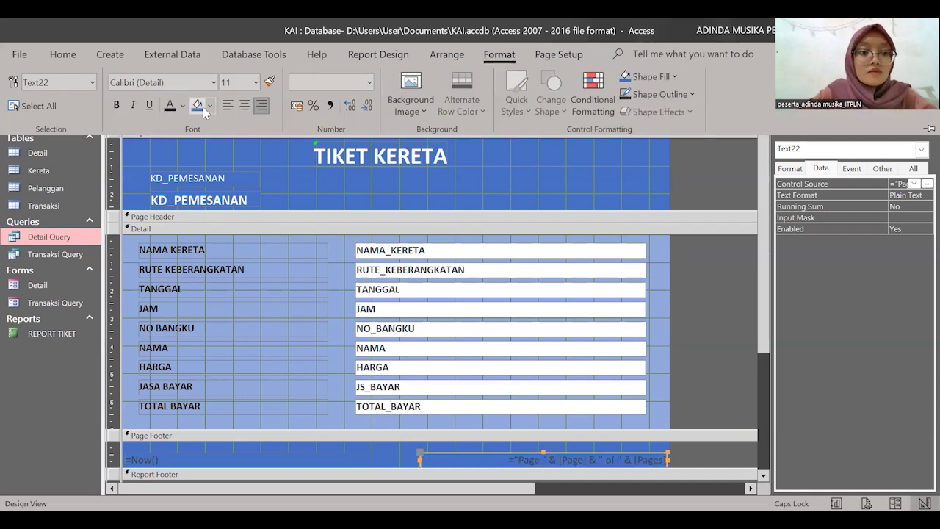
pyautogui.click(159, 460)
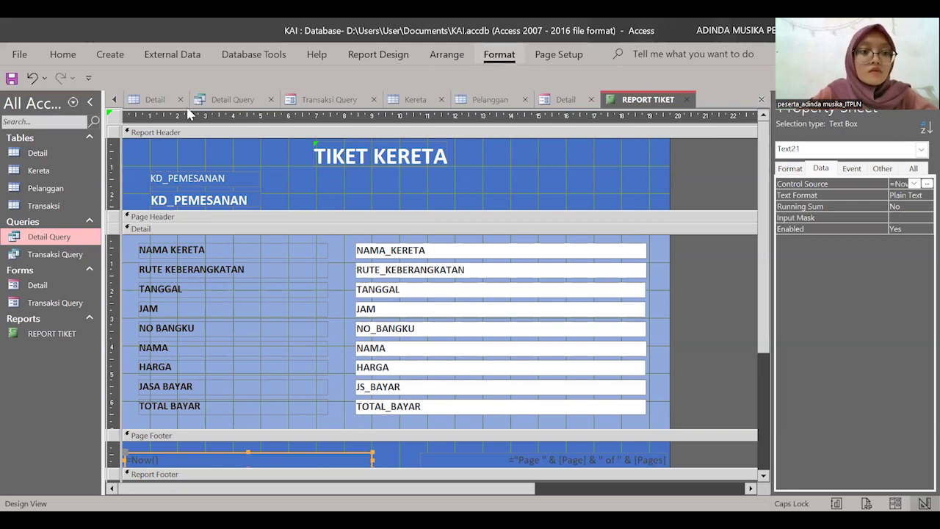
pyautogui.click(498, 55)
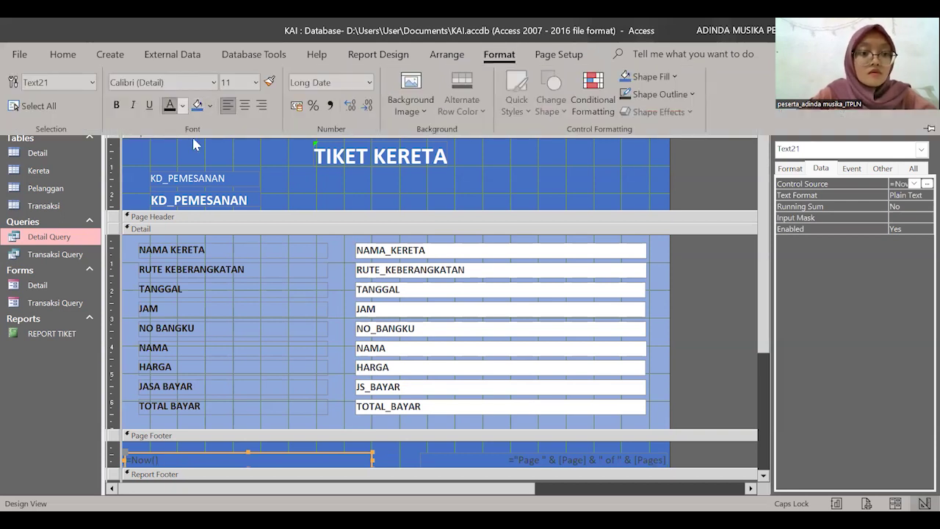
pyautogui.click(183, 106)
pyautogui.click(170, 166)
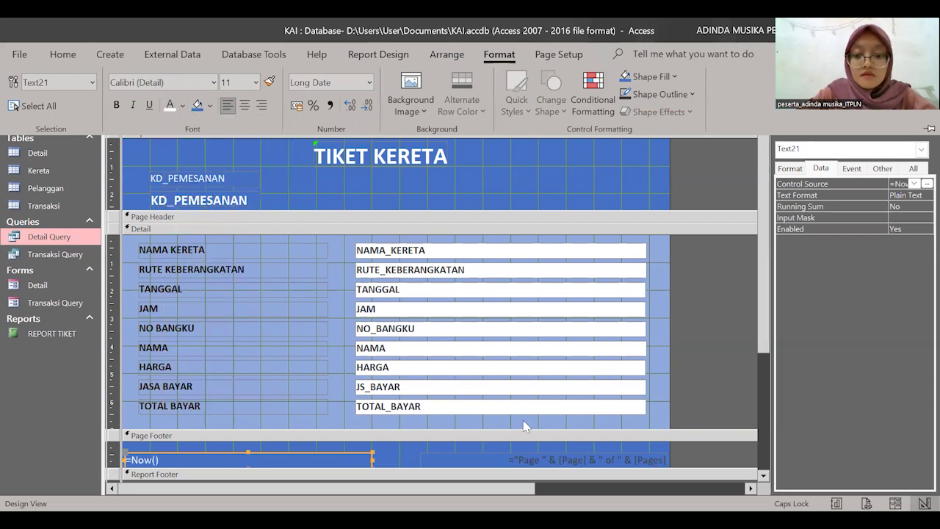
# - Make the footer's page number text white
pyautogui.click(514, 461)
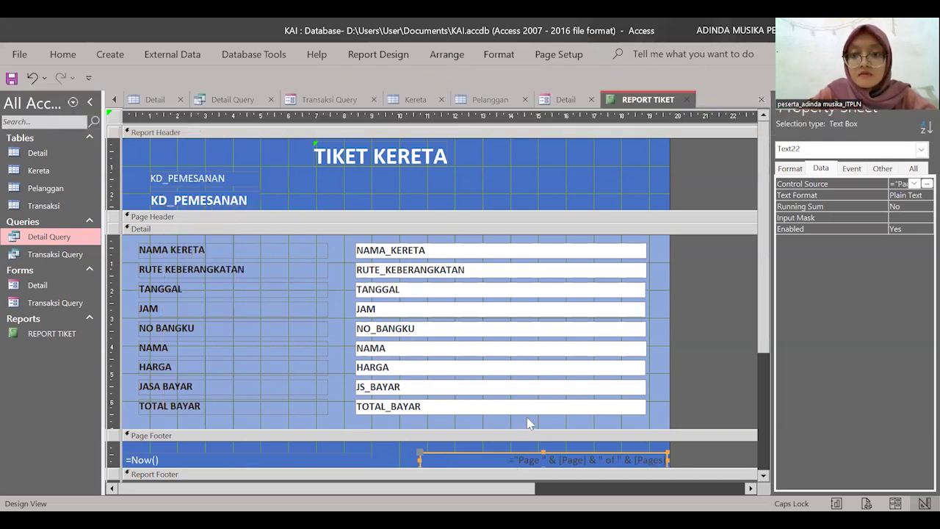
pyautogui.click(549, 58)
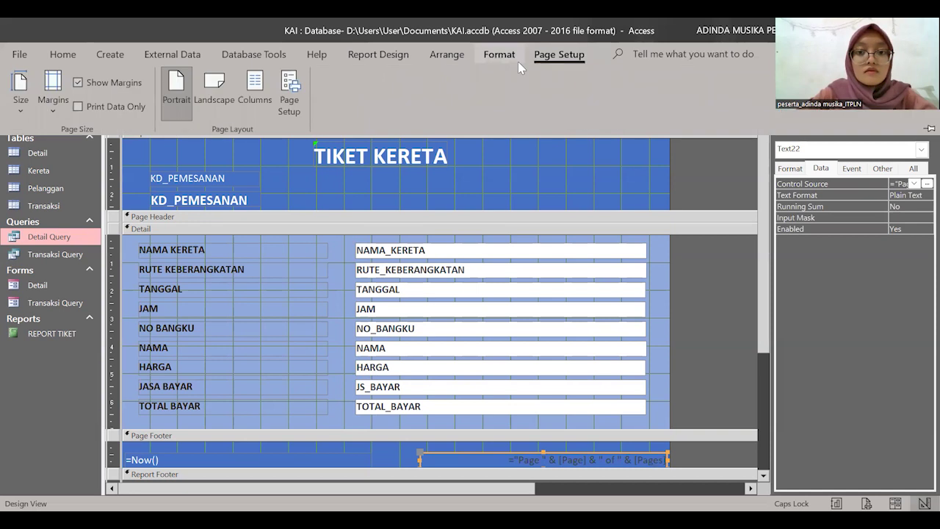
pyautogui.click(498, 54)
pyautogui.click(170, 105)
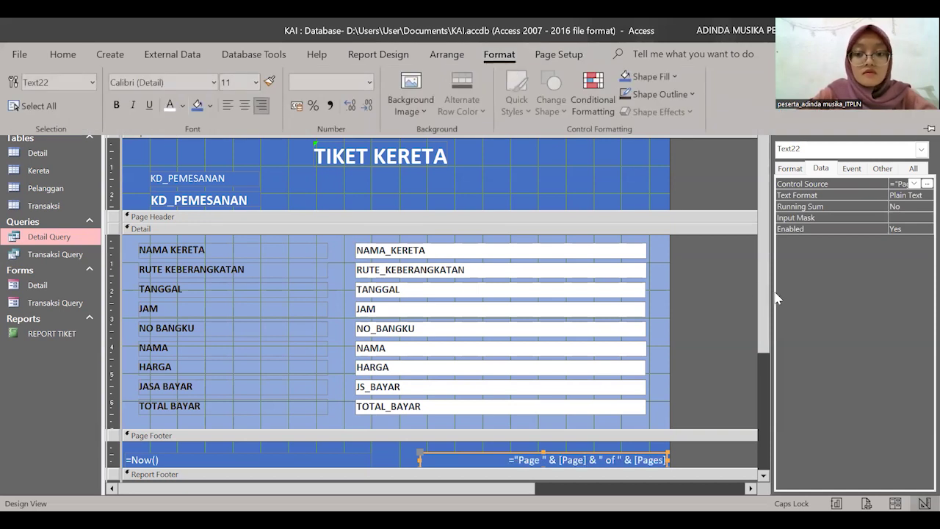
pyautogui.click(489, 409)
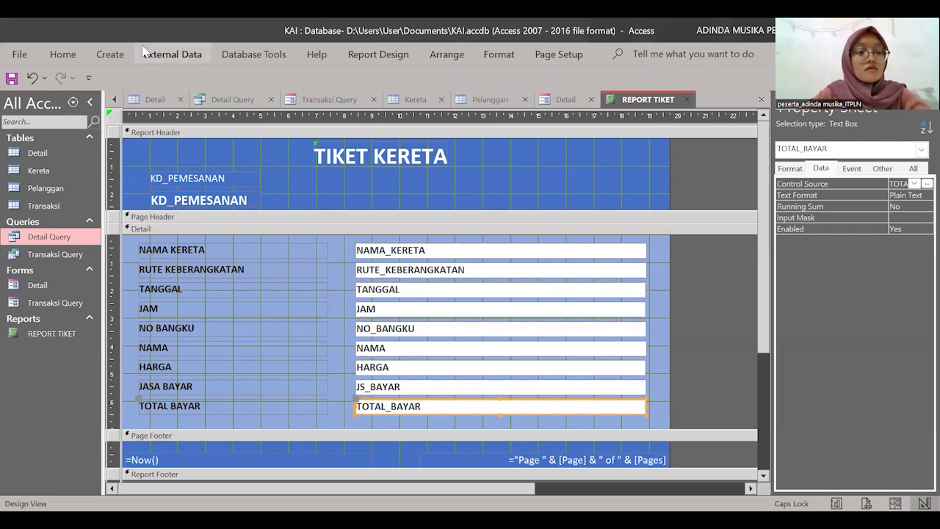
# - Preview REPORT TIKET in Report View, showing a booking's details with TOTAL BAYAR at Rp0,00
pyautogui.click(97, 57)
pyautogui.click(63, 55)
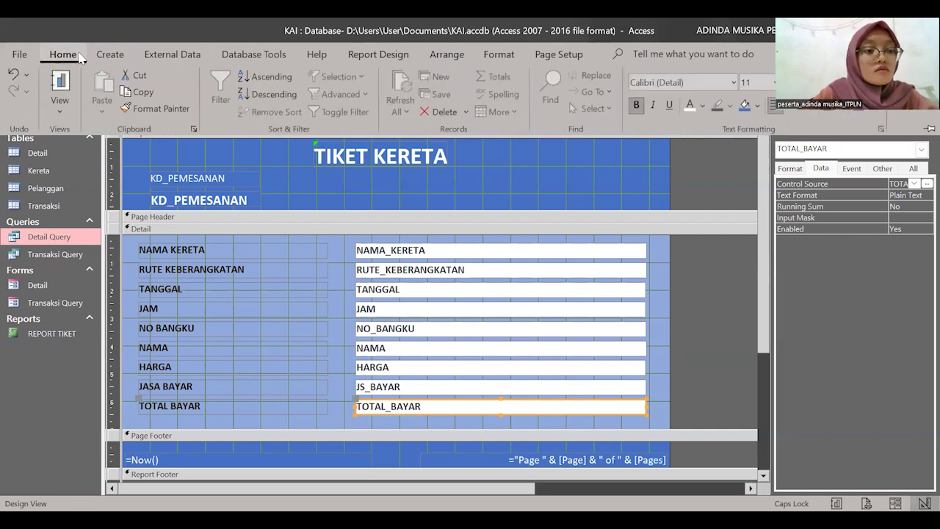
pyautogui.click(110, 55)
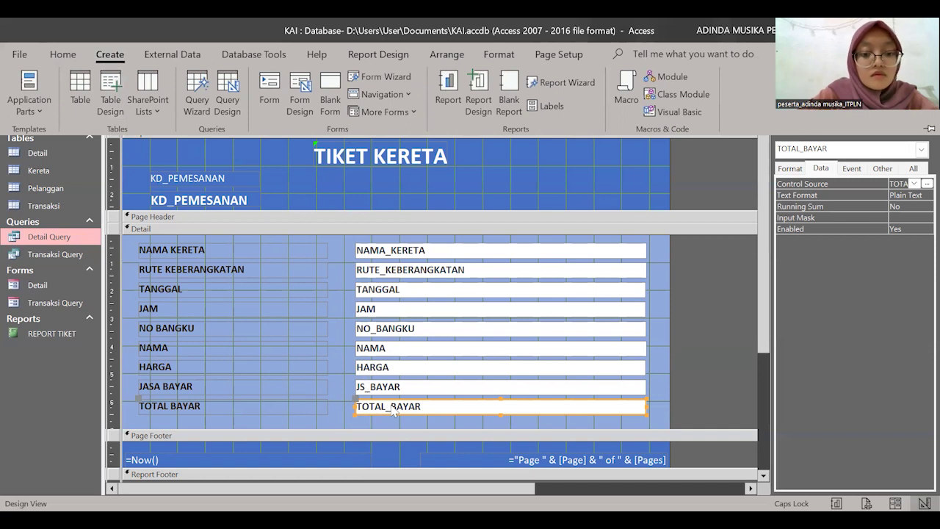
pyautogui.hotkey('ctrl', 'F1')
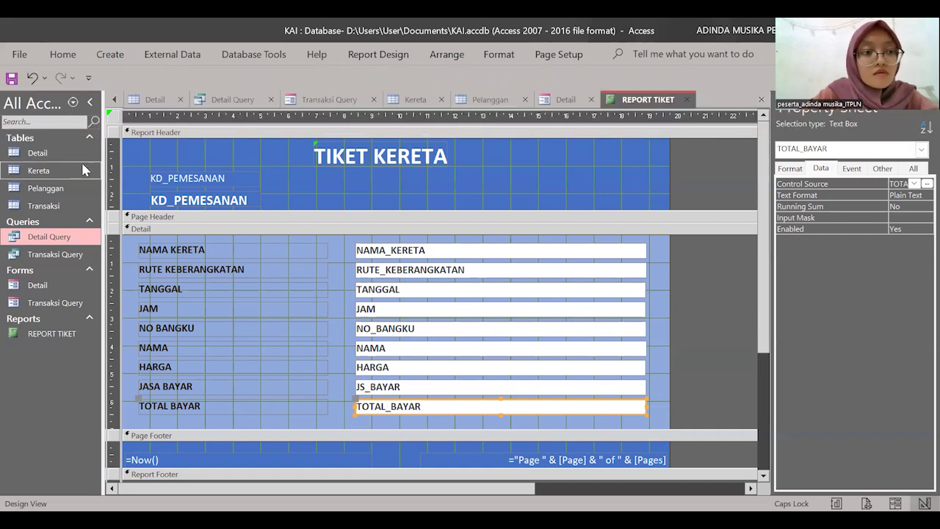
pyautogui.click(67, 54)
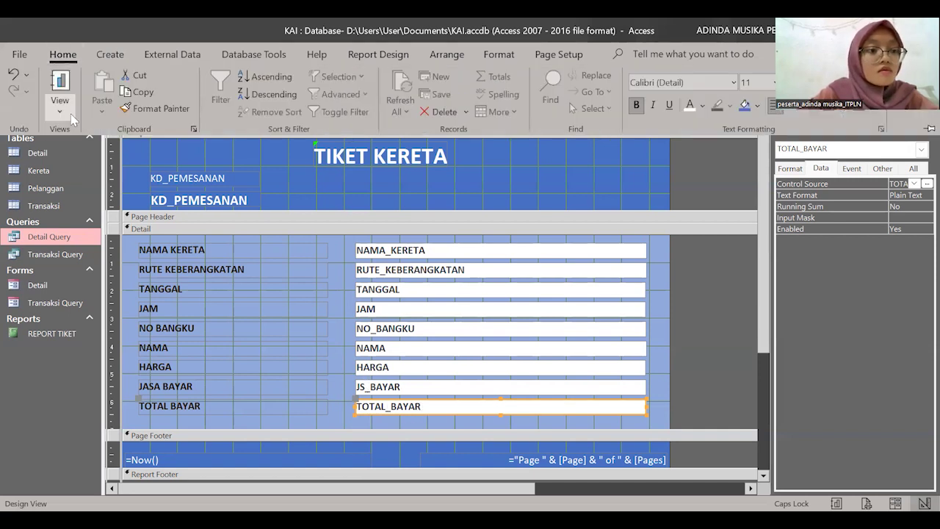
pyautogui.click(60, 109)
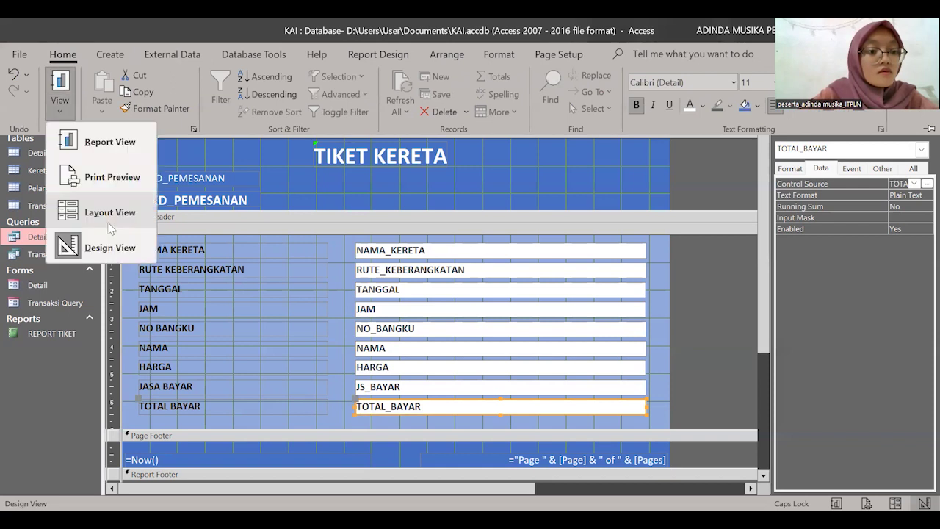
pyautogui.click(93, 150)
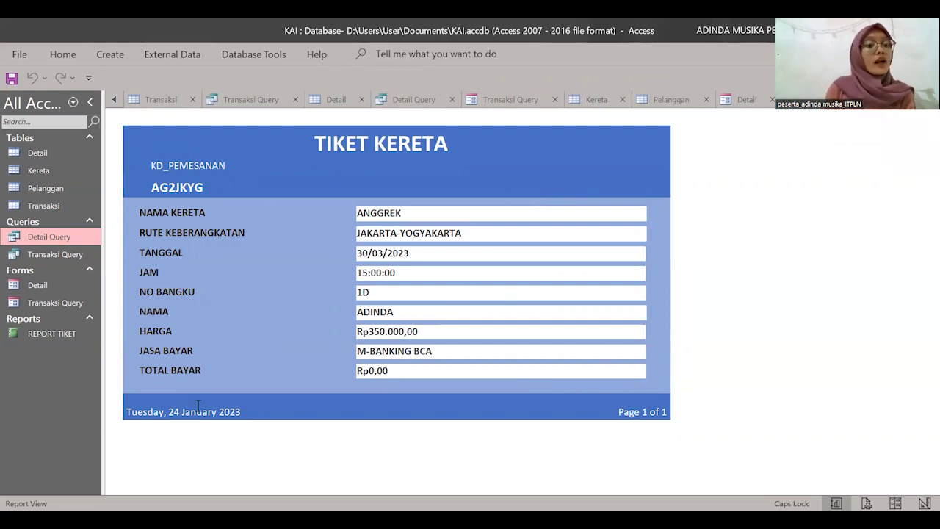
# - Create a blank Table1, open in datasheet view with only an ID column
pyautogui.click(110, 54)
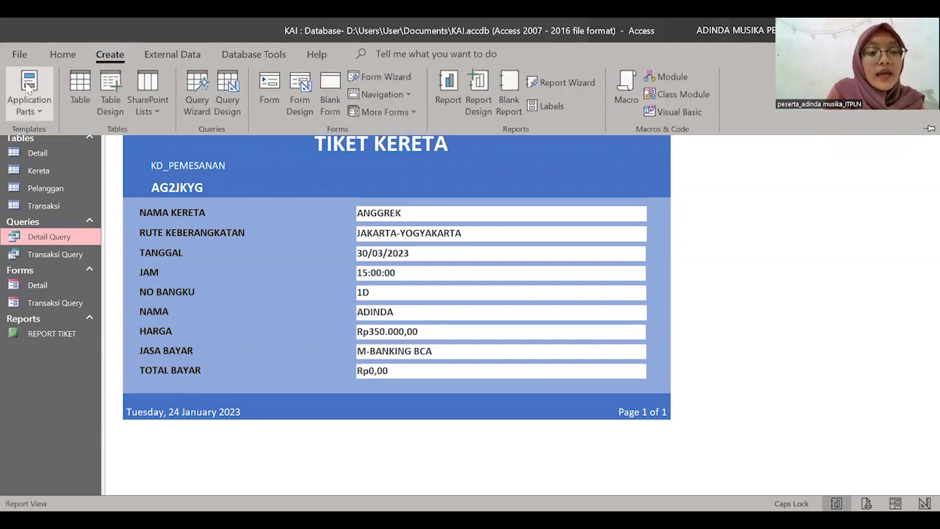
pyautogui.click(114, 59)
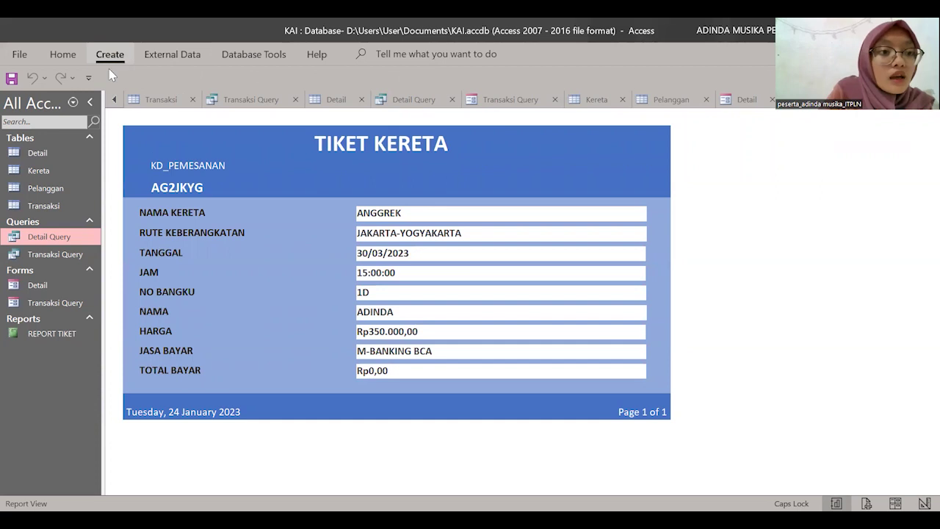
pyautogui.click(110, 55)
pyautogui.click(81, 97)
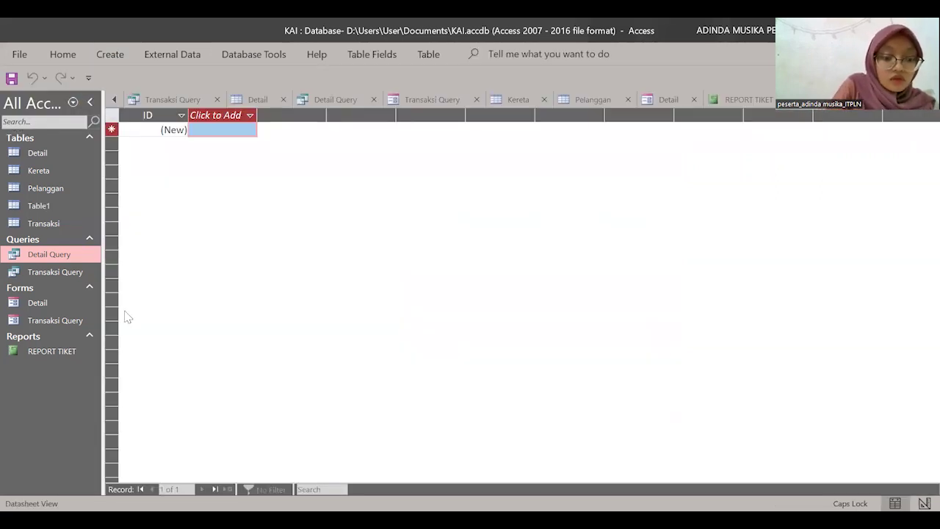
# - Open REPORT TIKET in Design View
pyautogui.click(35, 351)
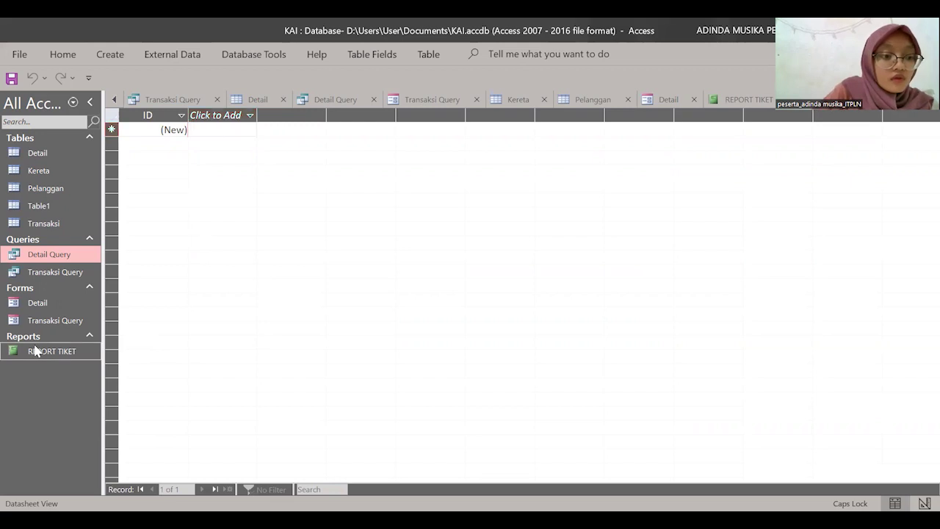
pyautogui.doubleClick(34, 351)
pyautogui.click(64, 53)
pyautogui.click(60, 106)
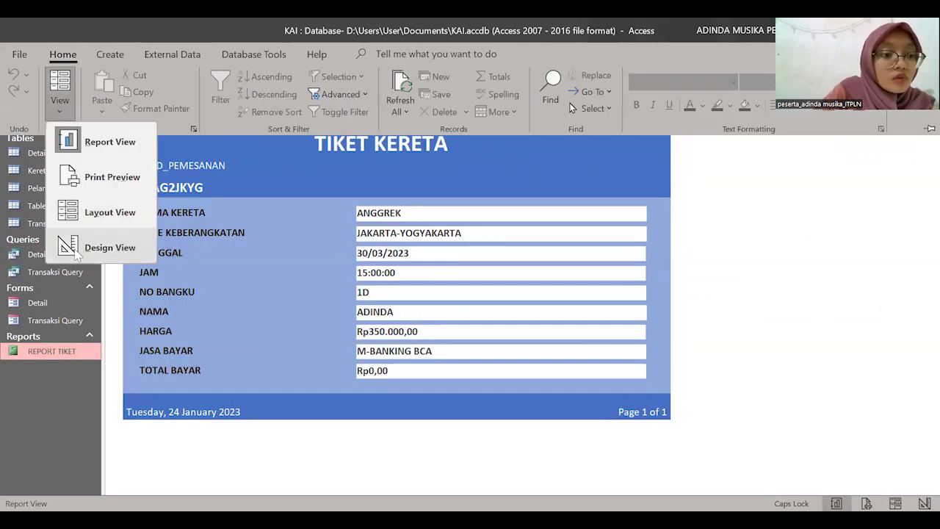
pyautogui.click(76, 248)
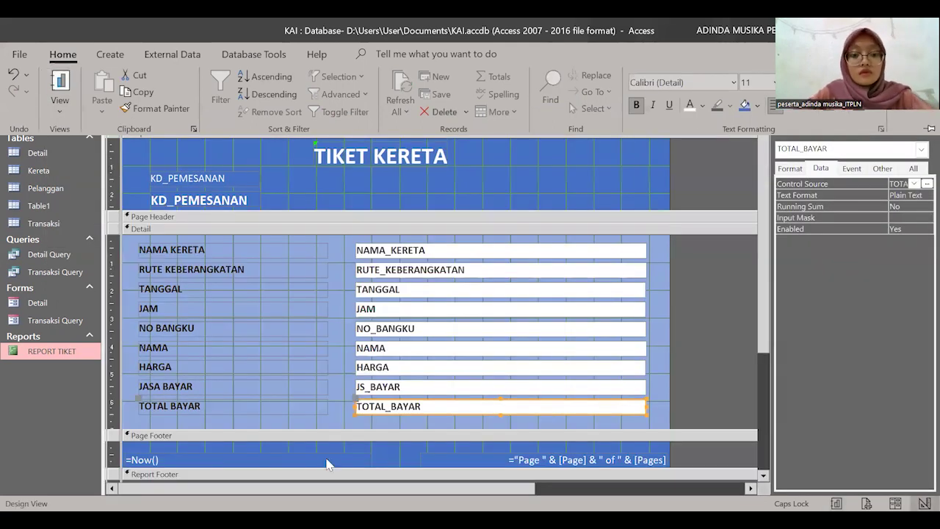
# - Delete the TOTAL_BAYAR row and paste a copy of the HARGA label into the empty last row
pyautogui.click(354, 400)
pyautogui.press('Delete')
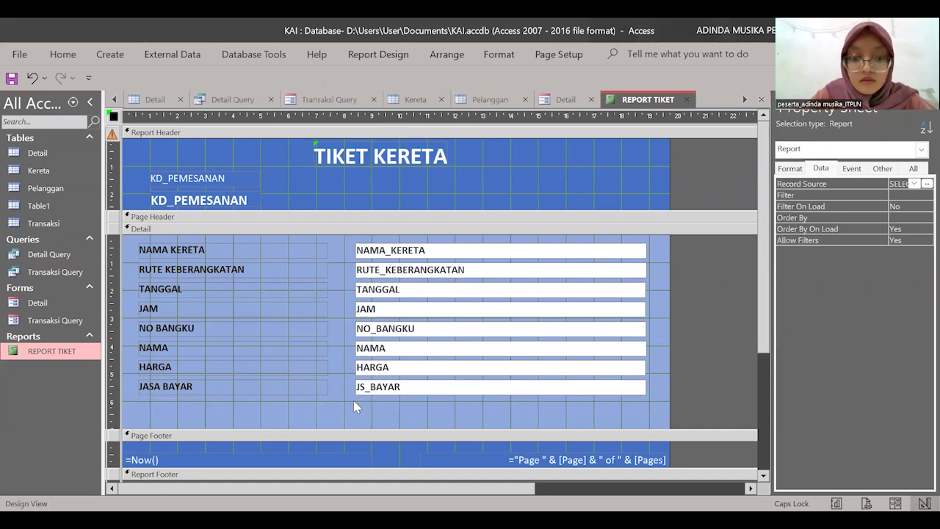
pyautogui.click(158, 373)
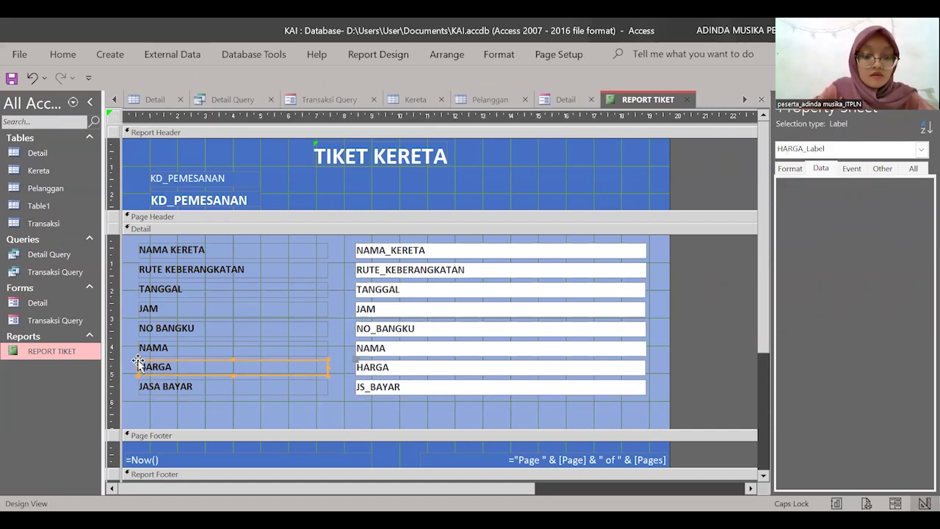
pyautogui.hotkey('ctrl', 'c')
pyautogui.hotkey('ctrl', 'v')
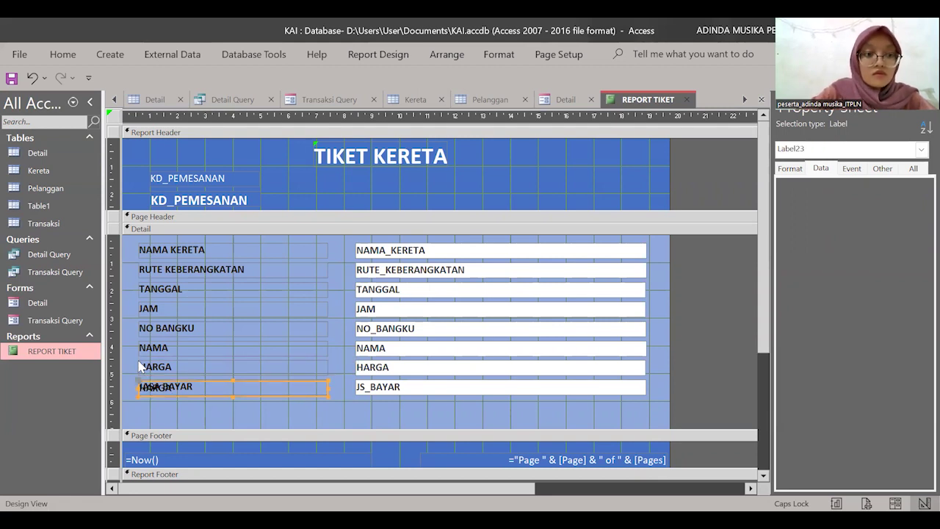
pyautogui.moveTo(140, 385); pyautogui.dragTo(137, 405)
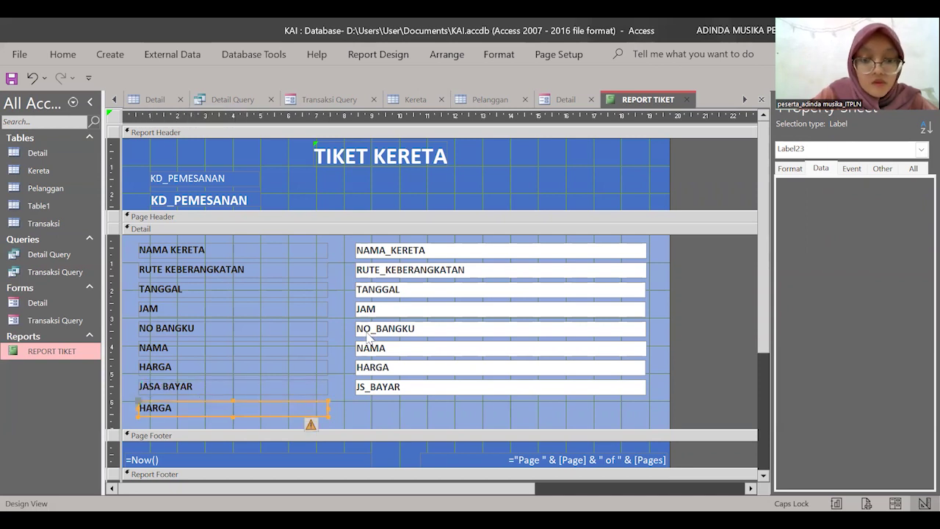
pyautogui.click(382, 368)
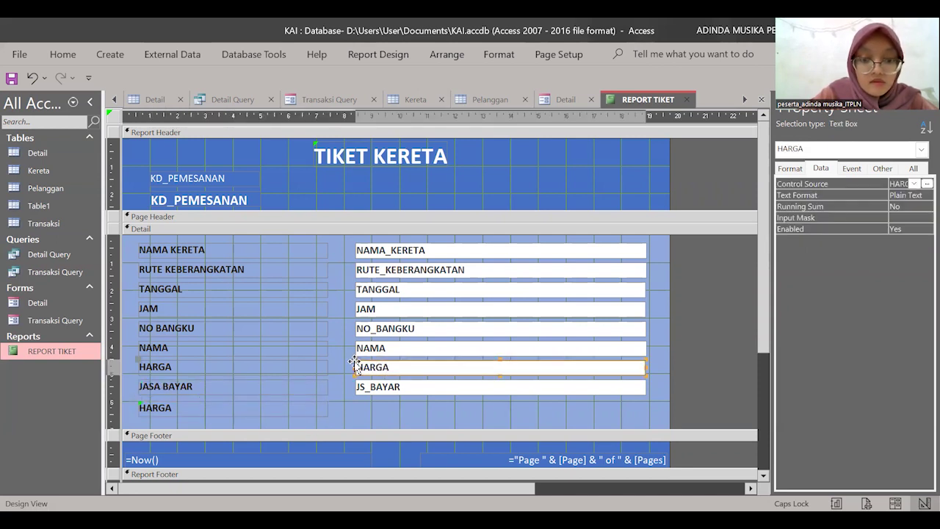
# - Put a HARGA field box in the last row and relabel the copied label TOTAL BAYAR
pyautogui.click(355, 362)
pyautogui.moveTo(355, 362); pyautogui.dragTo(356, 403)
pyautogui.click(190, 406)
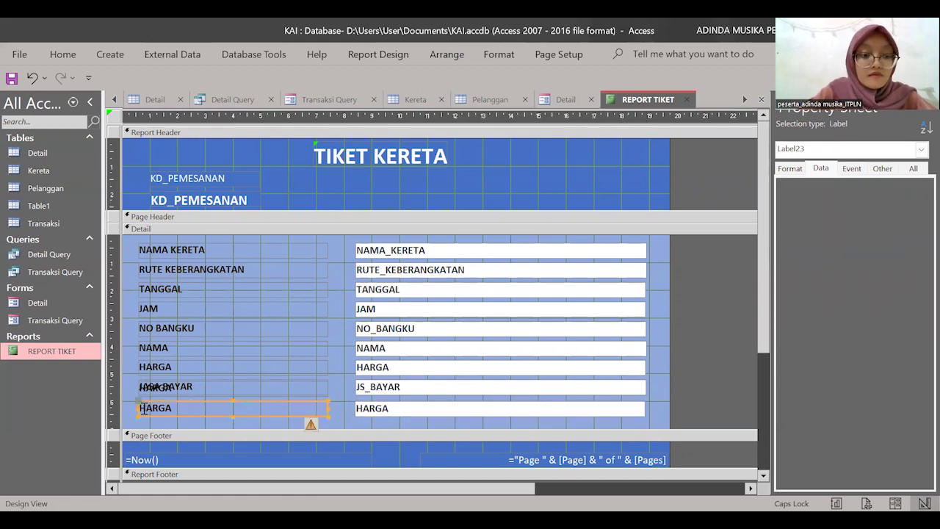
pyautogui.moveTo(143, 409); pyautogui.dragTo(184, 411)
pyautogui.click(136, 412)
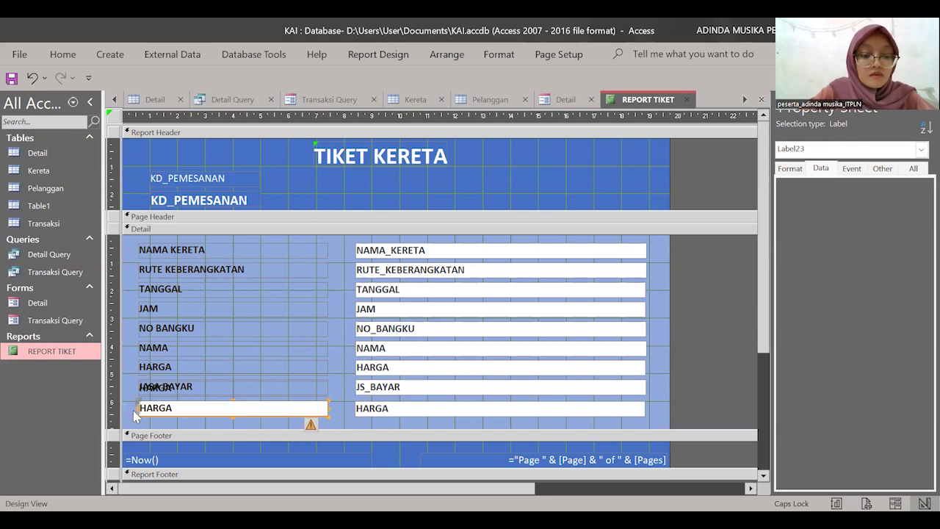
pyautogui.write('TOTAL')
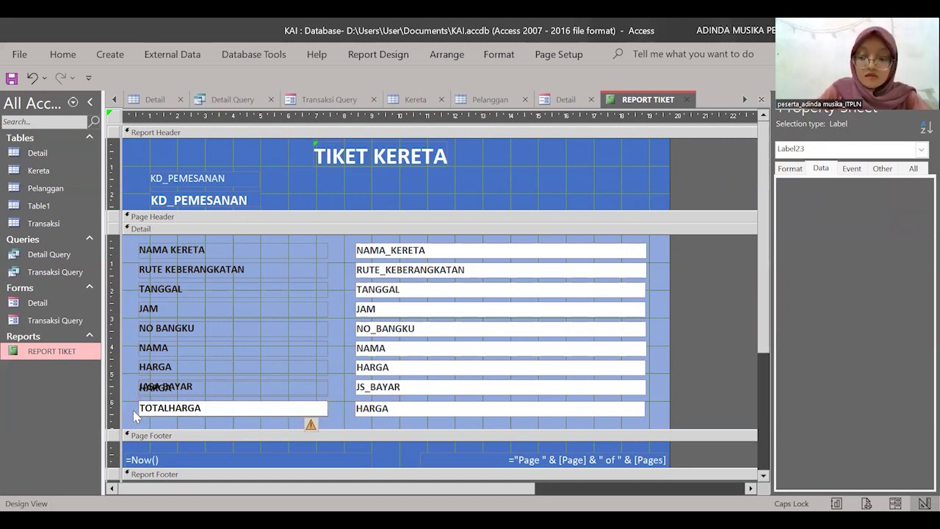
pyautogui.press('BackSpace')
pyautogui.press('BackSpace')
pyautogui.press('BackSpace')
pyautogui.press('BackSpace')
pyautogui.press('BackSpace')
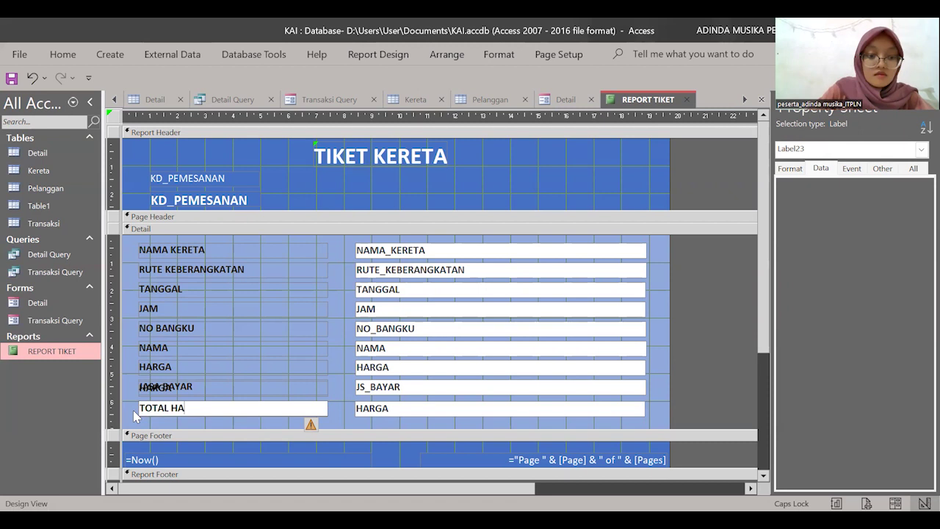
pyautogui.write('BAYAR')
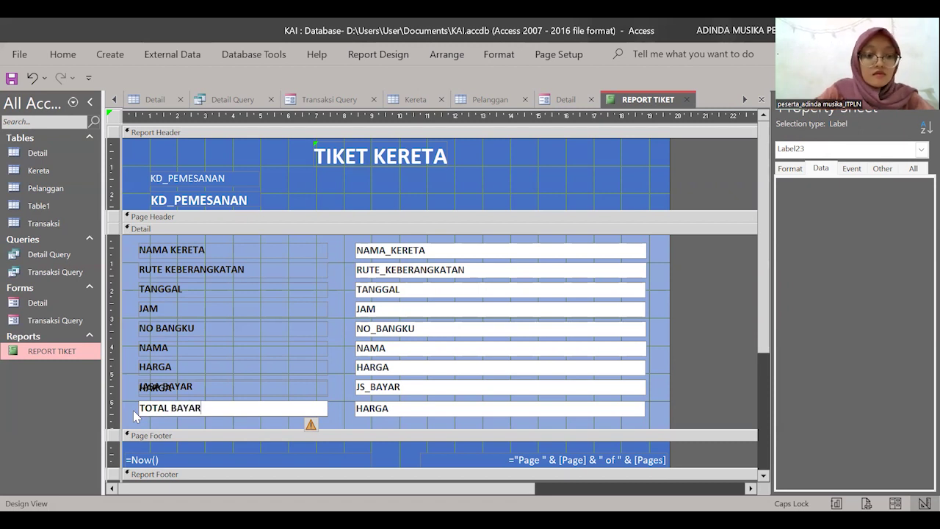
# - Delete the stray HARGA label over JASA BAYAR and preview the report
pyautogui.click(210, 390)
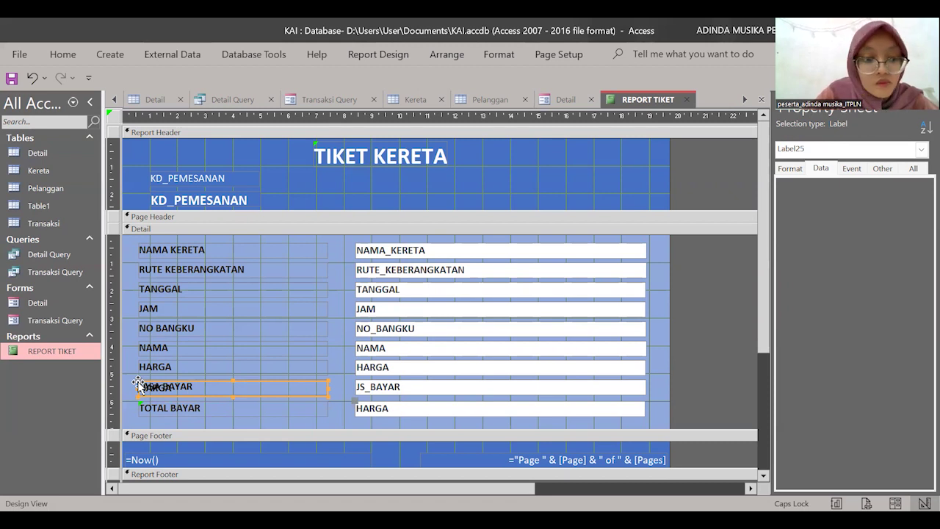
pyautogui.press('Delete')
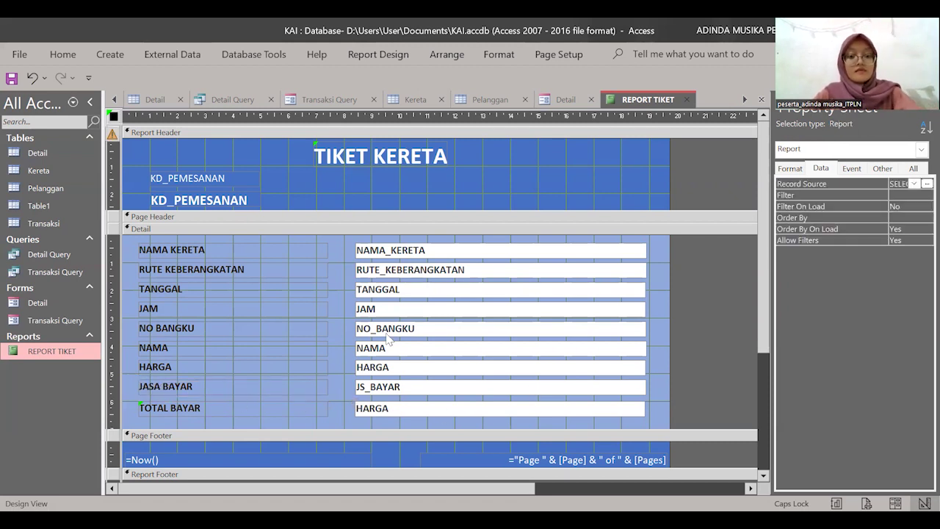
pyautogui.click(62, 53)
pyautogui.click(61, 83)
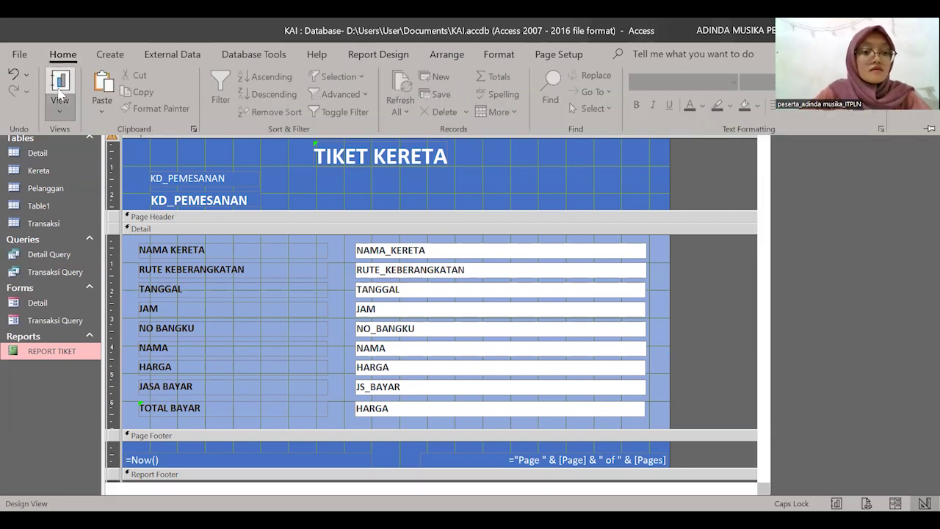